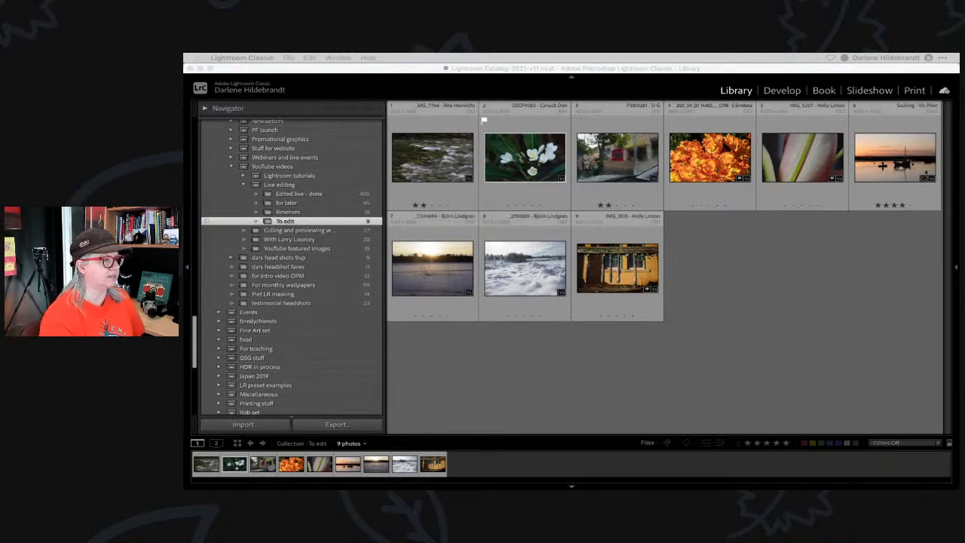
# Open the sunset photo of the rower and moored sailboat in the Develop module, with the photo info overlay hidden.
pyautogui.click(788, 329)
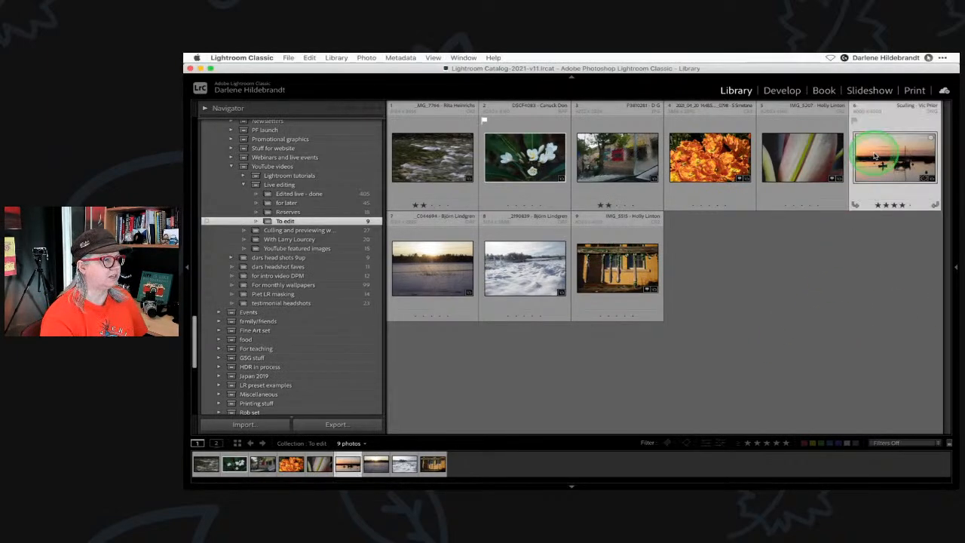
pyautogui.doubleClick(874, 153)
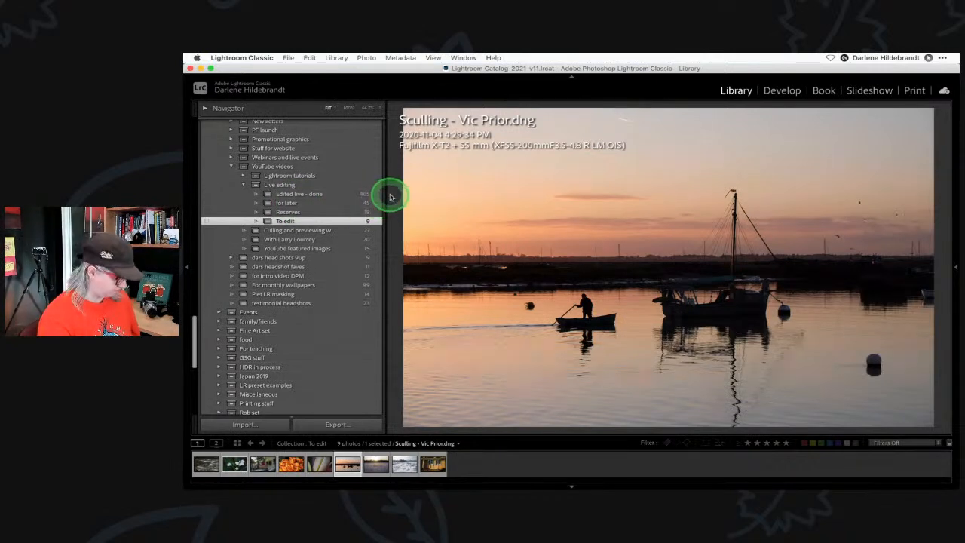
pyautogui.press('d')
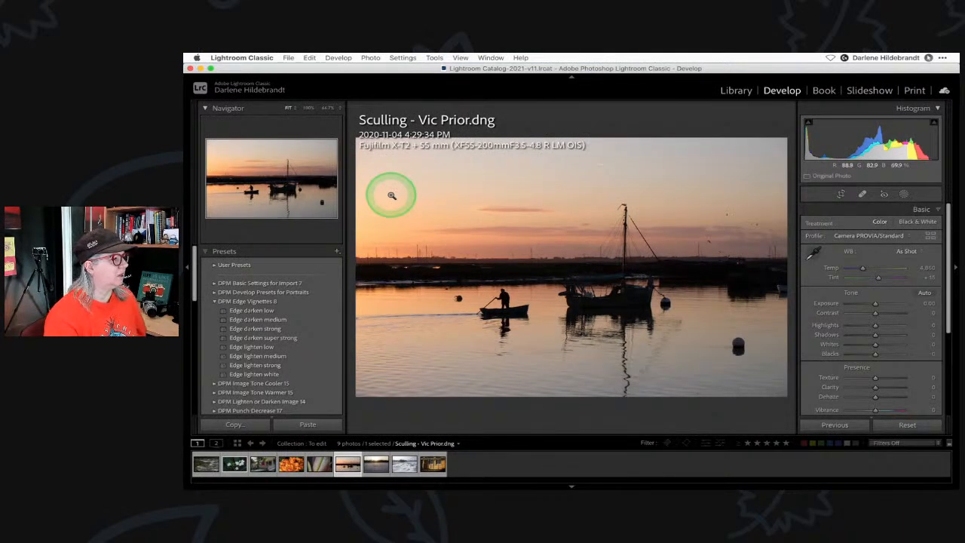
pyautogui.press('i')
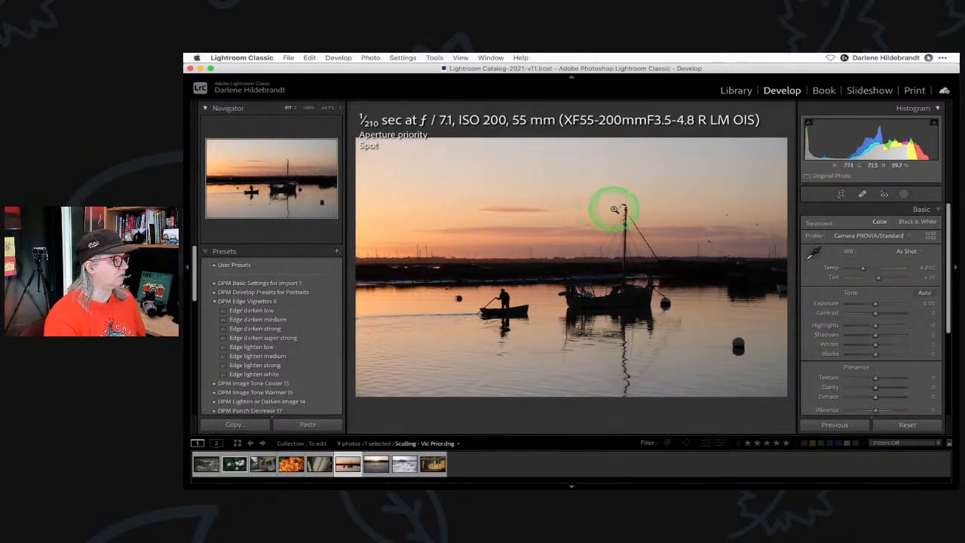
pyautogui.press('i')
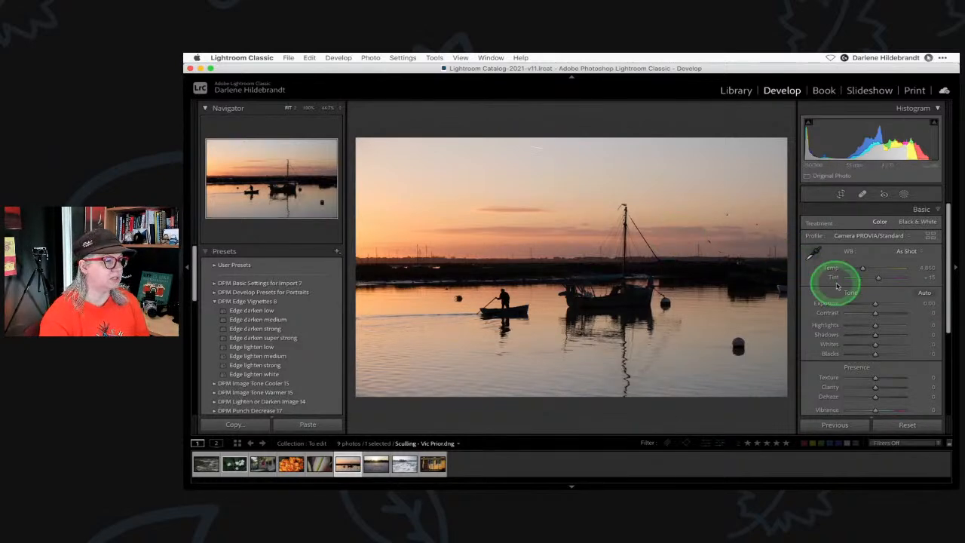
# Try raising the photo's exposure to +1.95 and reset it to its default.
pyautogui.moveTo(874, 304); pyautogui.dragTo(886, 304)
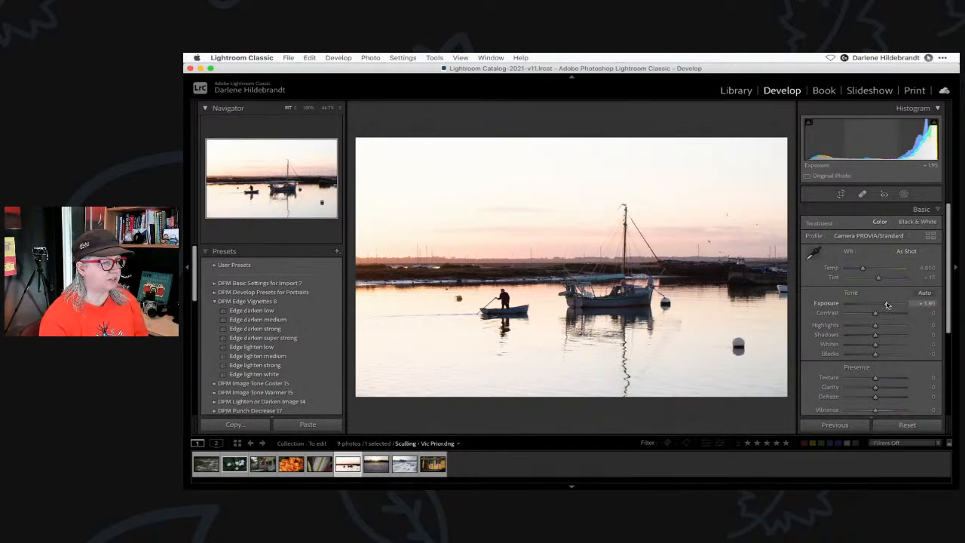
pyautogui.doubleClick(886, 303)
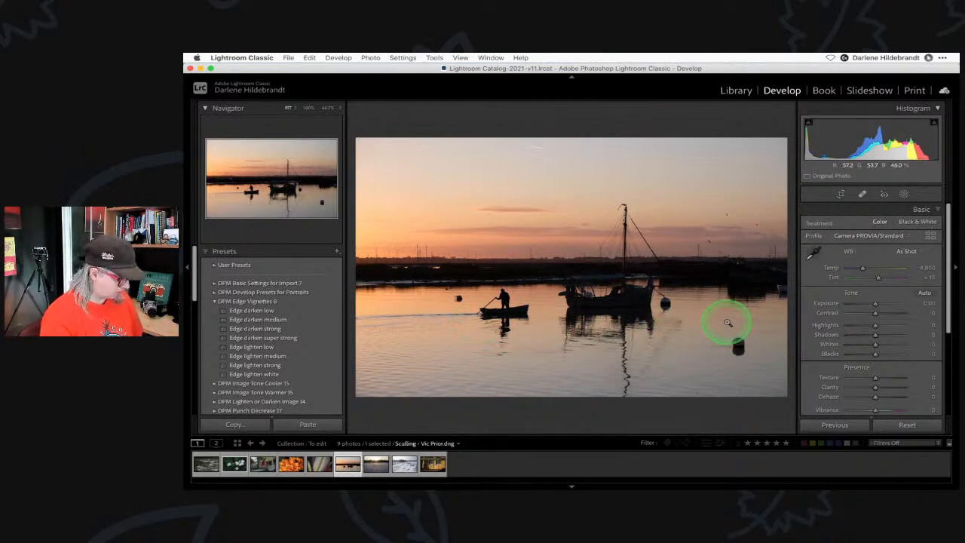
# Crop the photo with the original aspect ratio locked, trimming the top and right side to exclude the large foreground buoy.
pyautogui.press('r')
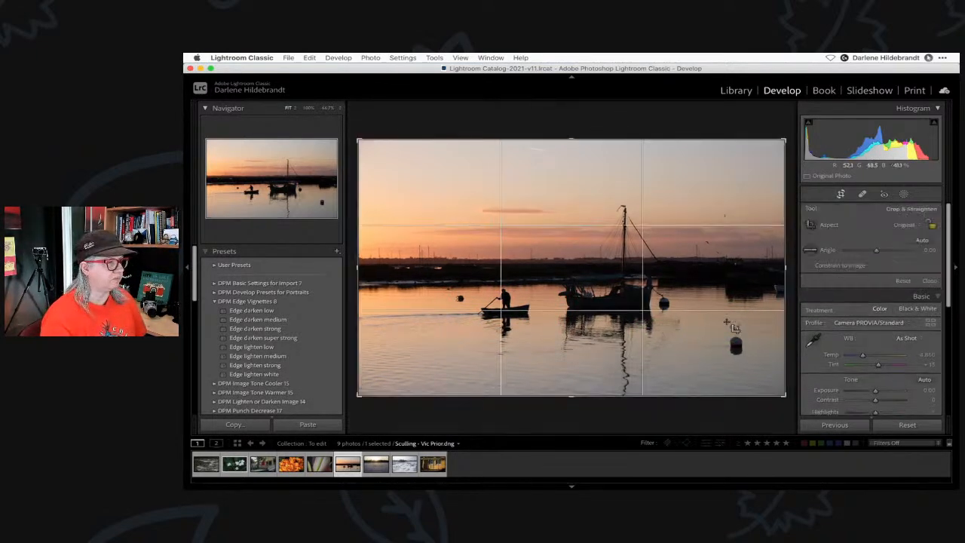
pyautogui.click(930, 225)
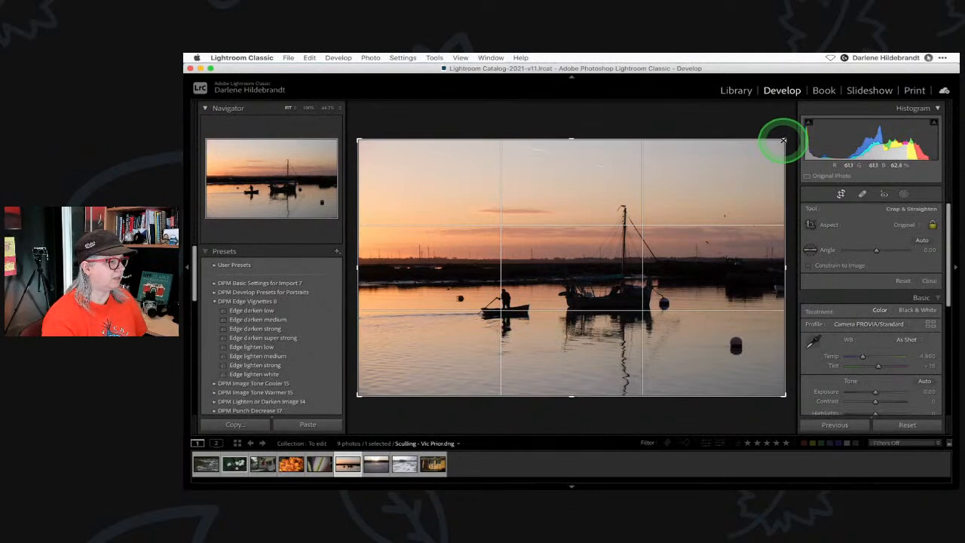
pyautogui.moveTo(783, 141); pyautogui.dragTo(747, 163)
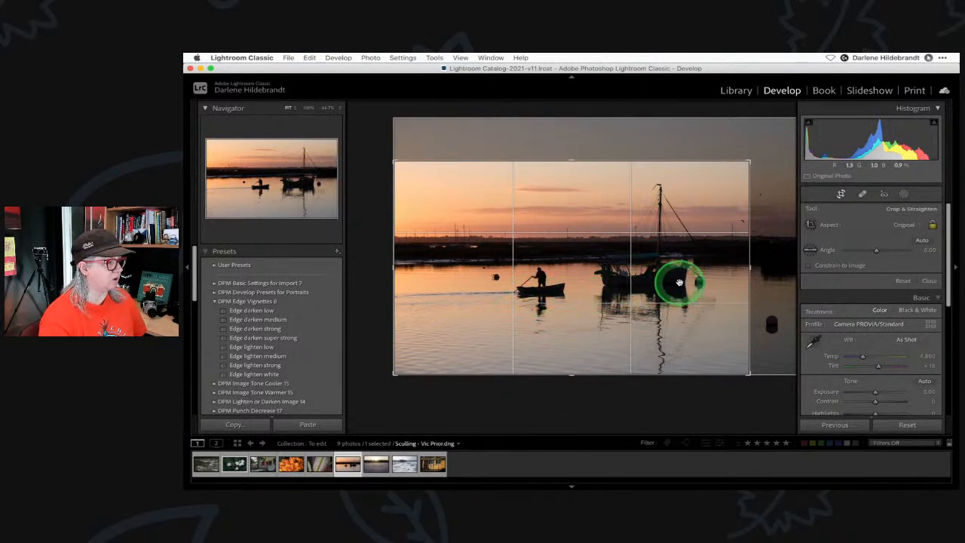
pyautogui.press('Return')
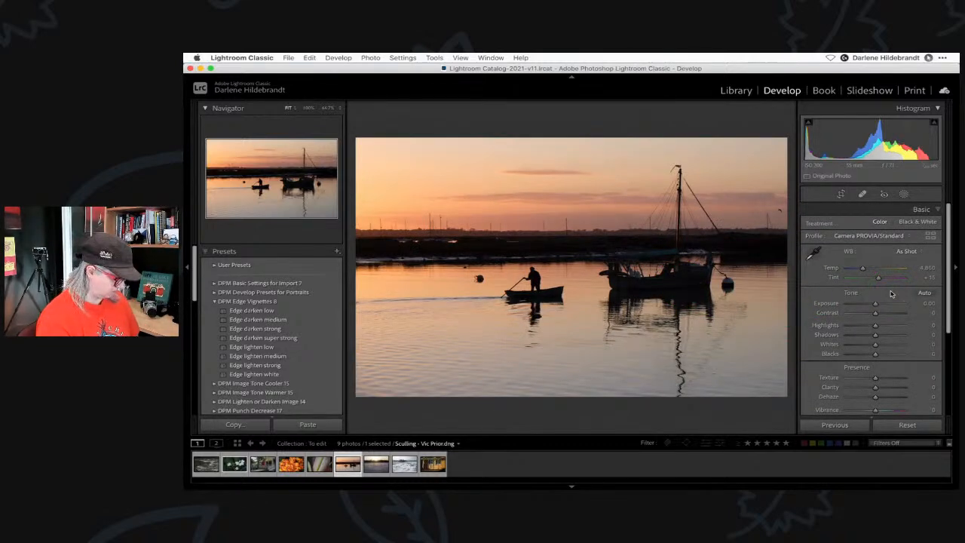
pyautogui.press('r')
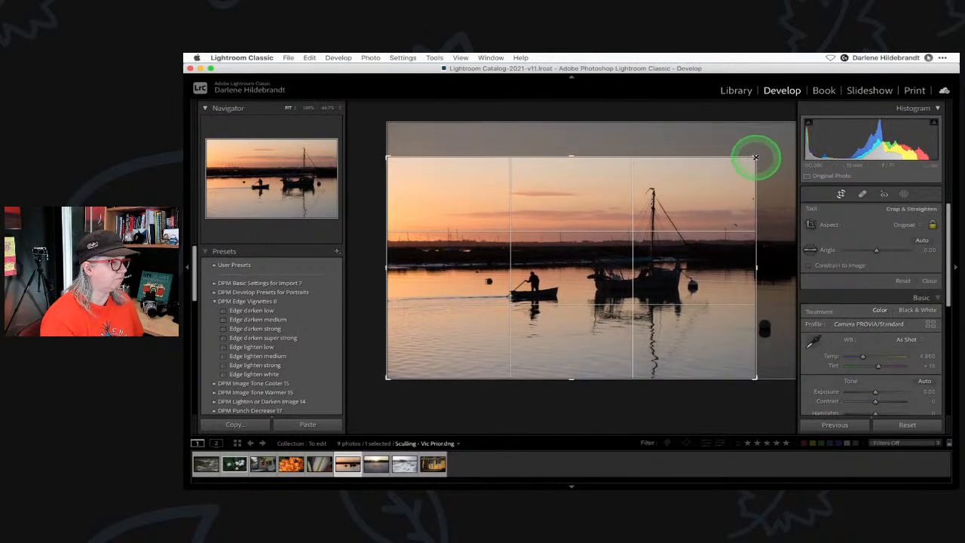
pyautogui.moveTo(712, 259)
pyautogui.mouseDown()
pyautogui.moveTo(704, 254)
pyautogui.moveTo(709, 260)
pyautogui.mouseUp()
pyautogui.press('Return')
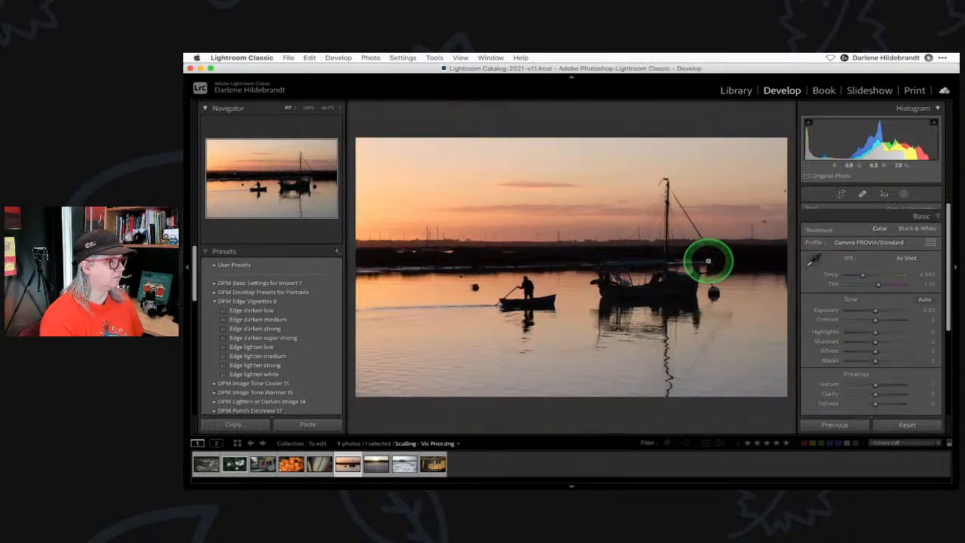
# Apply the Camera ASTIA/Soft profile to the photo from the Profile Browser and close the browser.
pyautogui.click(873, 338)
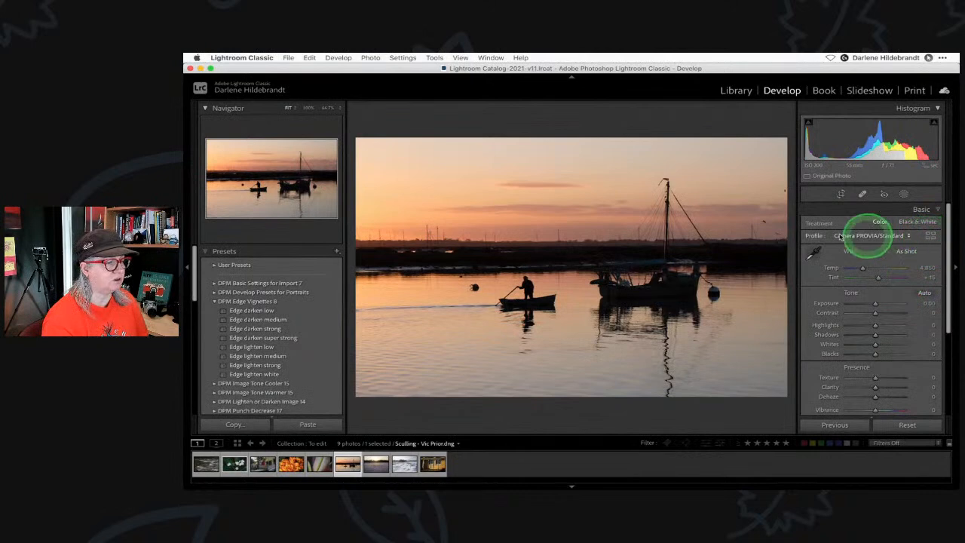
pyautogui.click(932, 237)
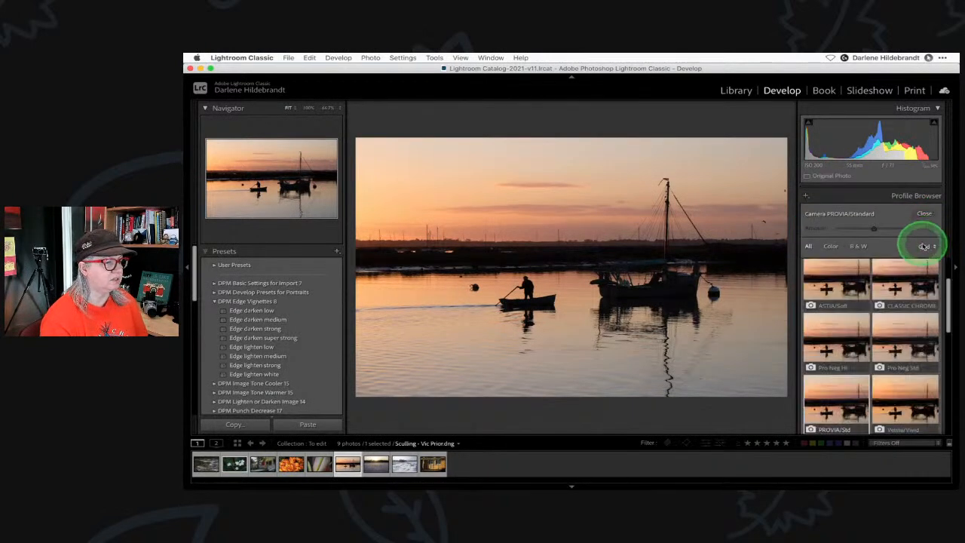
pyautogui.click(814, 273)
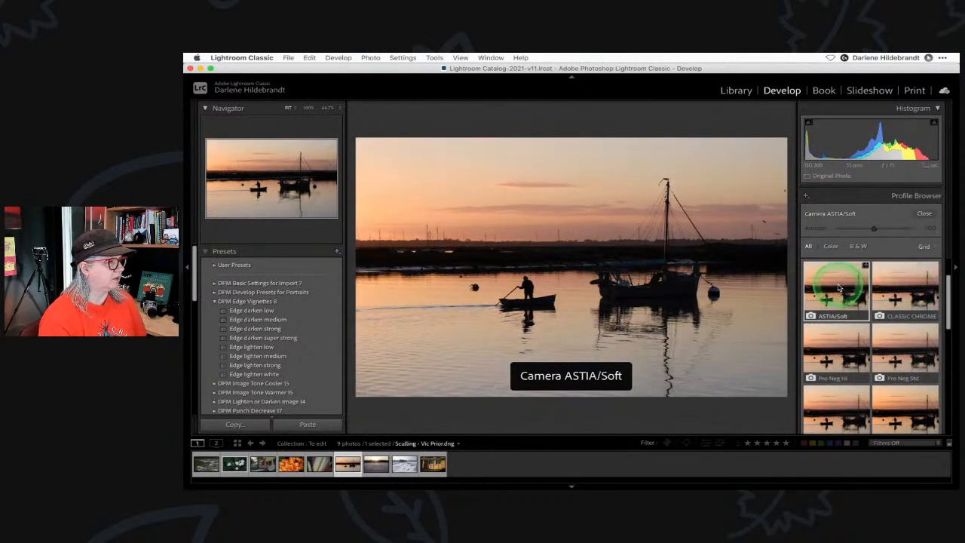
pyautogui.click(923, 213)
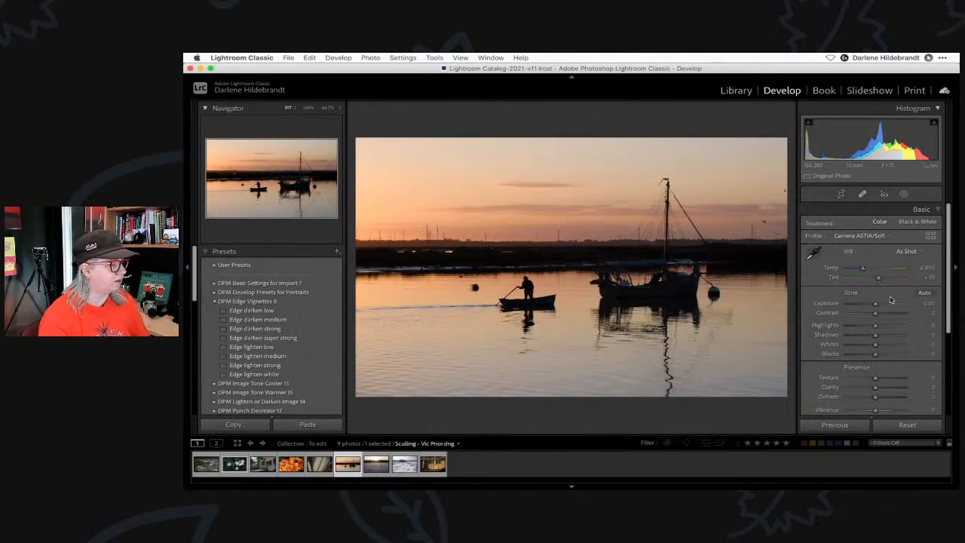
# Set the photo's Whites to +21 and Blacks to -15, using the clipping preview to judge the Whites.
pyautogui.keyDown('shift'); pyautogui.doubleClick(832, 346); pyautogui.keyUp('shift')
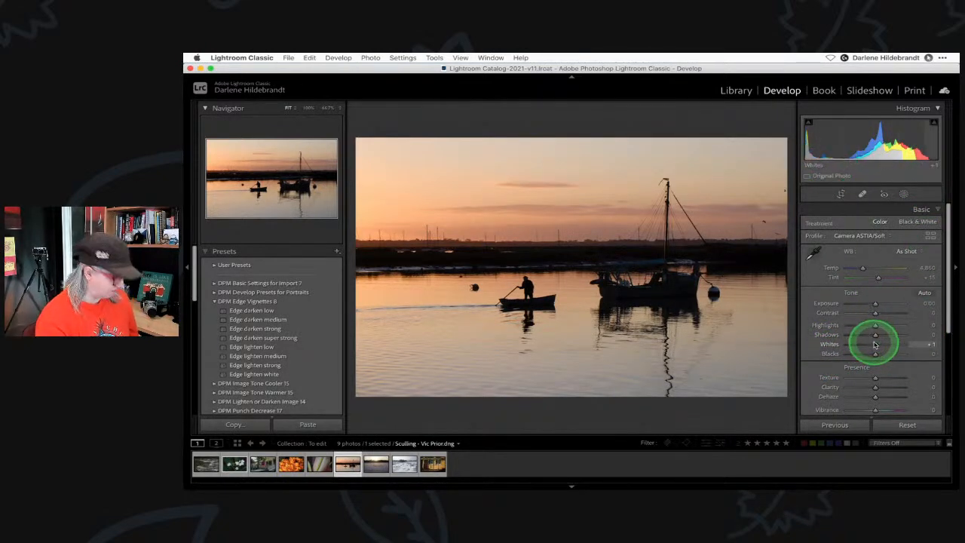
pyautogui.press('alt')
pyautogui.keyDown('alt'); pyautogui.click(877, 344); pyautogui.keyUp('alt')
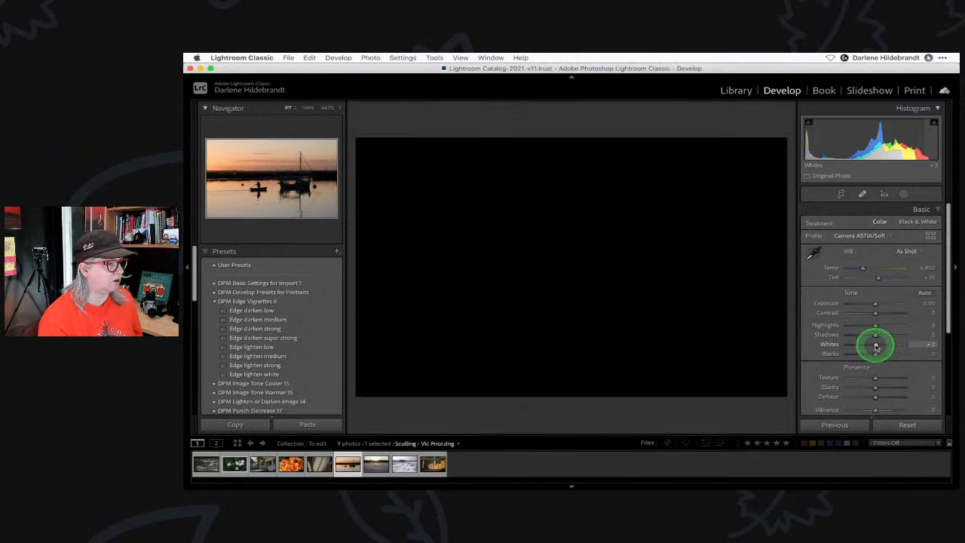
pyautogui.keyDown('alt'); pyautogui.click(876, 346); pyautogui.keyUp('alt')
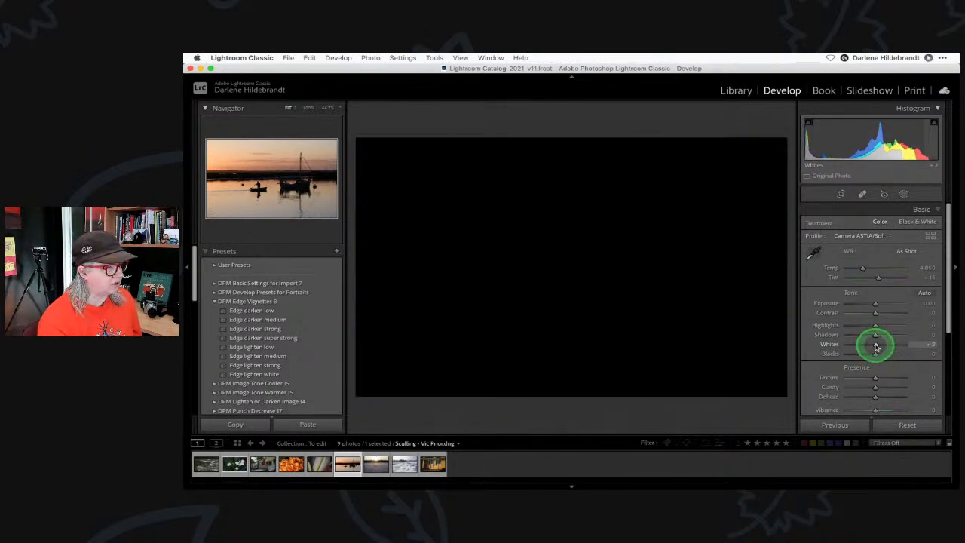
pyautogui.moveTo(881, 346)
pyautogui.mouseDown()
pyautogui.moveTo(865, 346)
pyautogui.moveTo(900, 346)
pyautogui.moveTo(890, 344)
pyautogui.mouseUp()
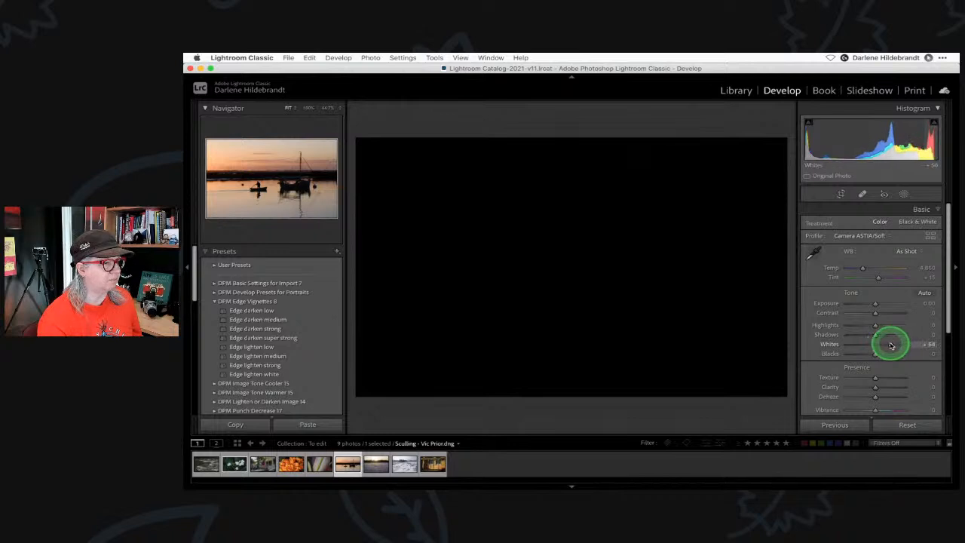
pyautogui.moveTo(885, 345)
pyautogui.mouseDown()
pyautogui.moveTo(900, 345)
pyautogui.moveTo(879, 346)
pyautogui.mouseUp()
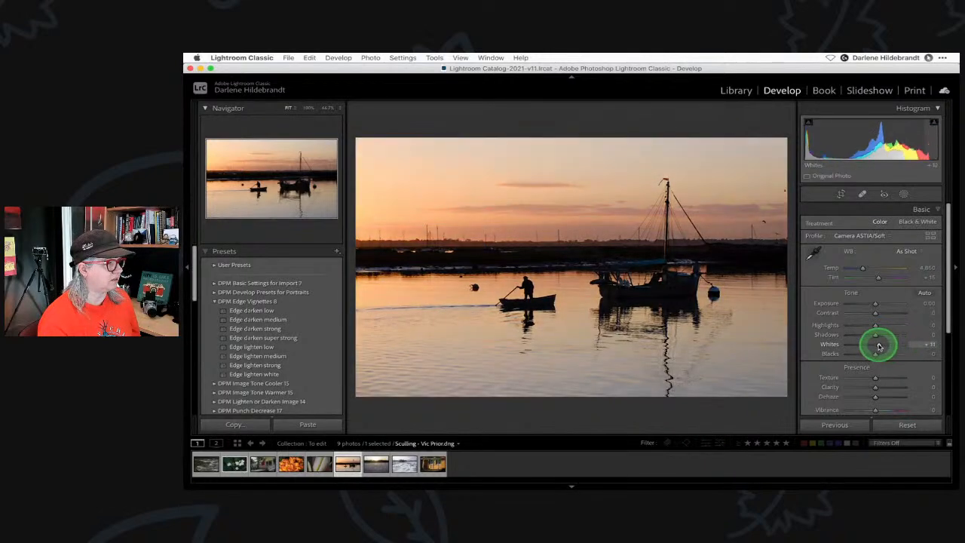
pyautogui.press('alt')
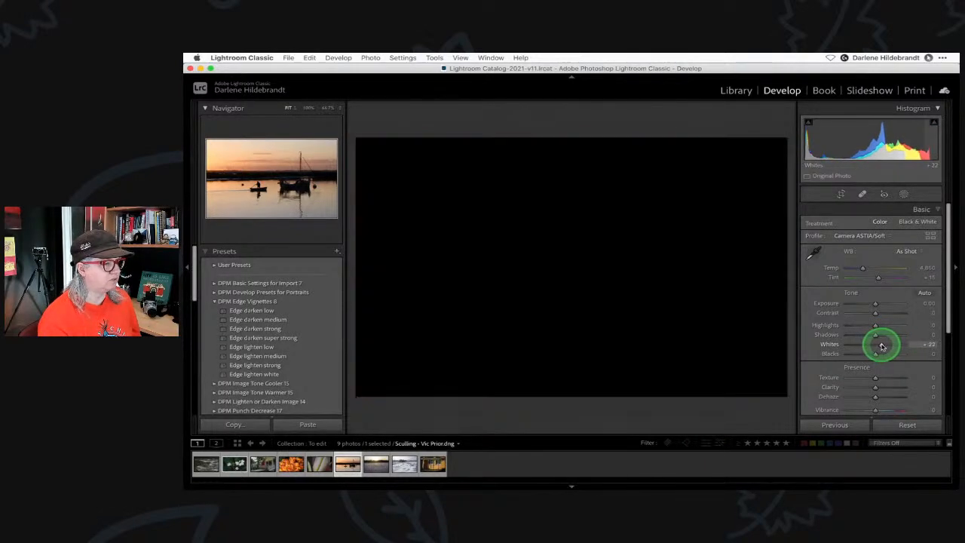
pyautogui.moveTo(882, 345); pyautogui.dragTo(869, 352)
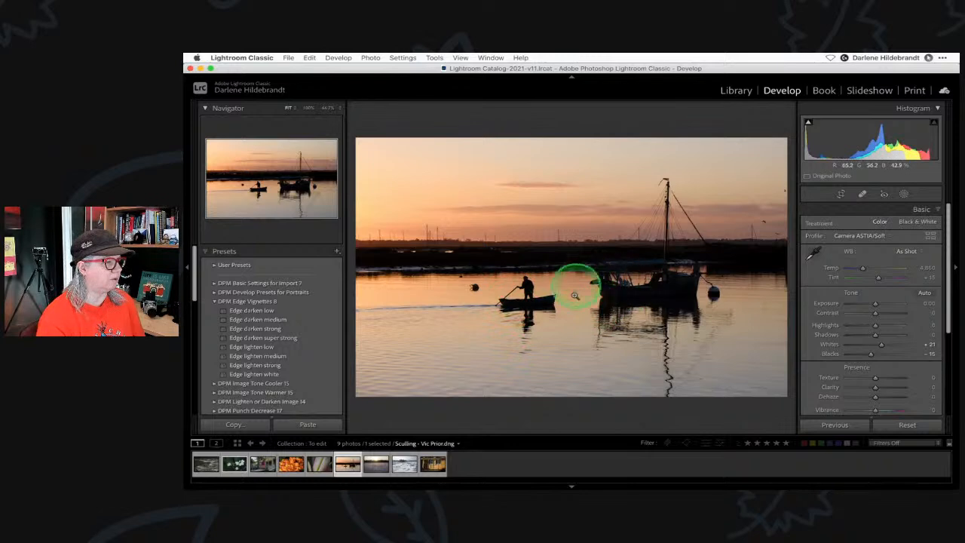
# Create a Select Sky mask and move the floating Masks panel off the sky onto the water area.
pyautogui.click(904, 195)
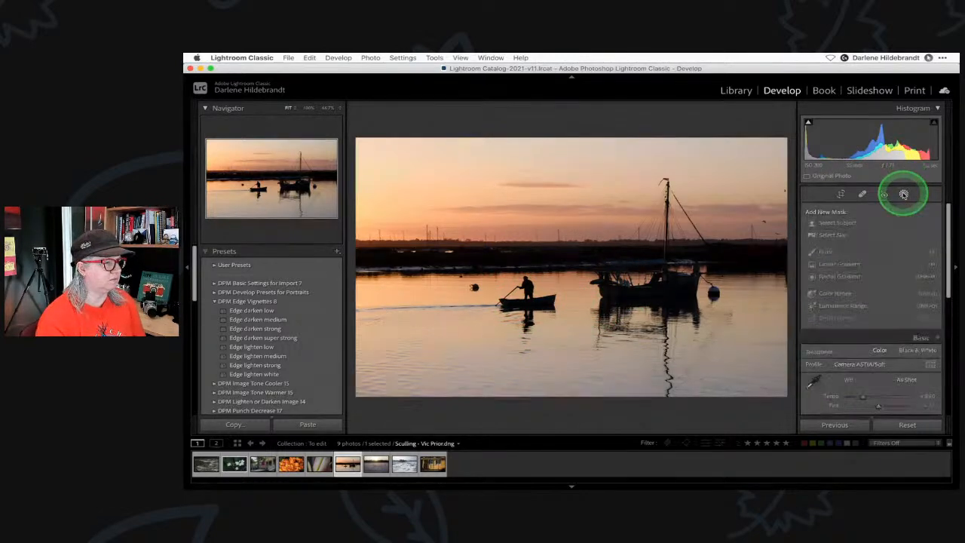
pyautogui.click(828, 234)
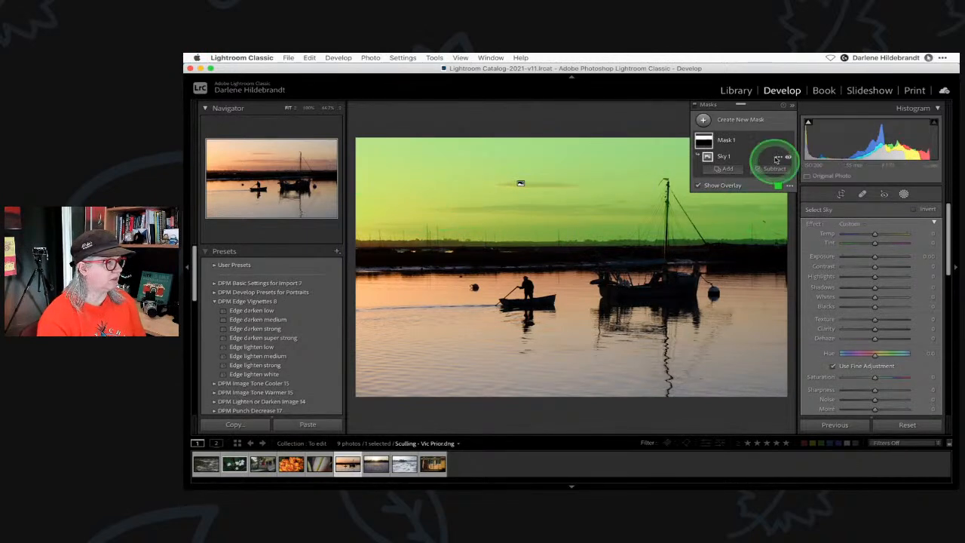
pyautogui.moveTo(764, 106); pyautogui.dragTo(742, 333)
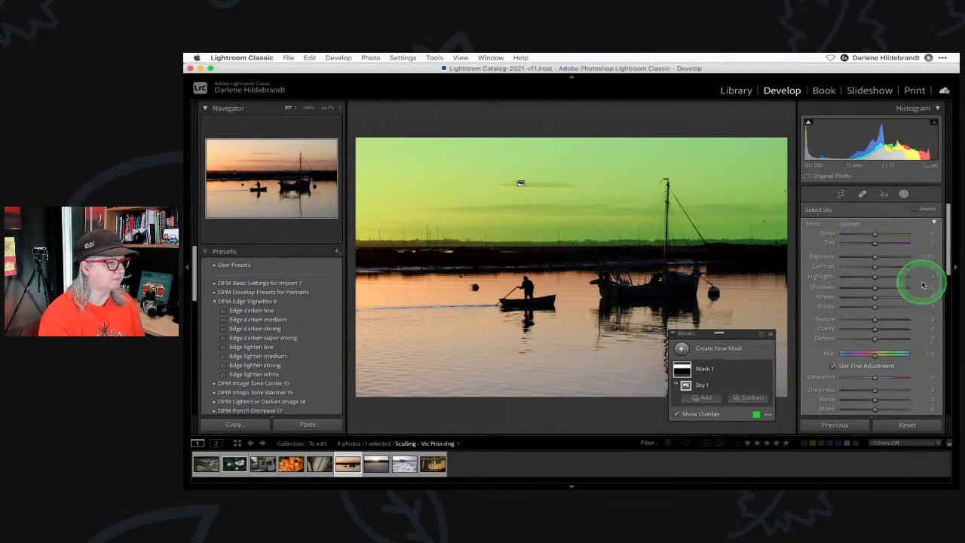
# Adjust the sky mask to Exposure -0.19, Dehaze 27 and Whites 20.
pyautogui.moveTo(874, 257); pyautogui.dragTo(872, 257)
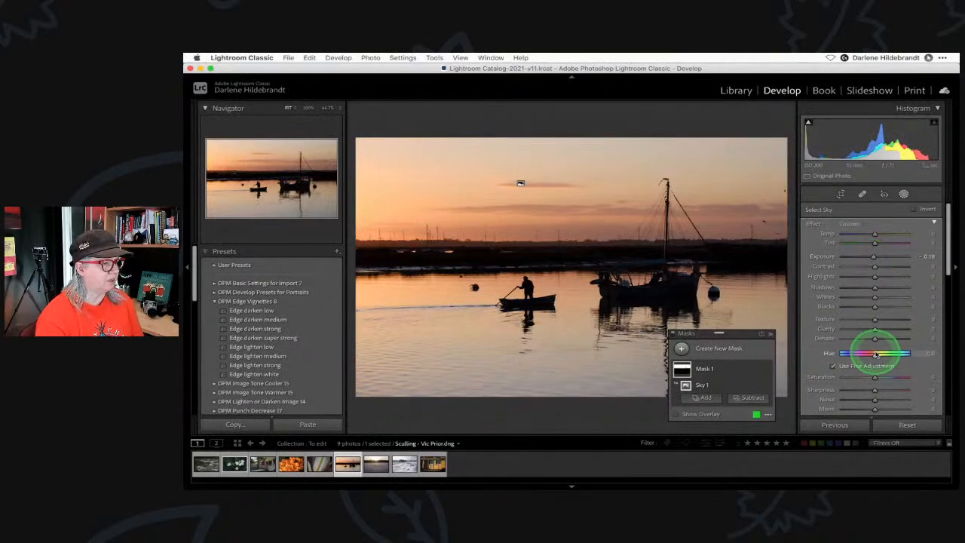
pyautogui.moveTo(875, 340)
pyautogui.mouseDown()
pyautogui.moveTo(863, 339)
pyautogui.moveTo(883, 341)
pyautogui.mouseUp()
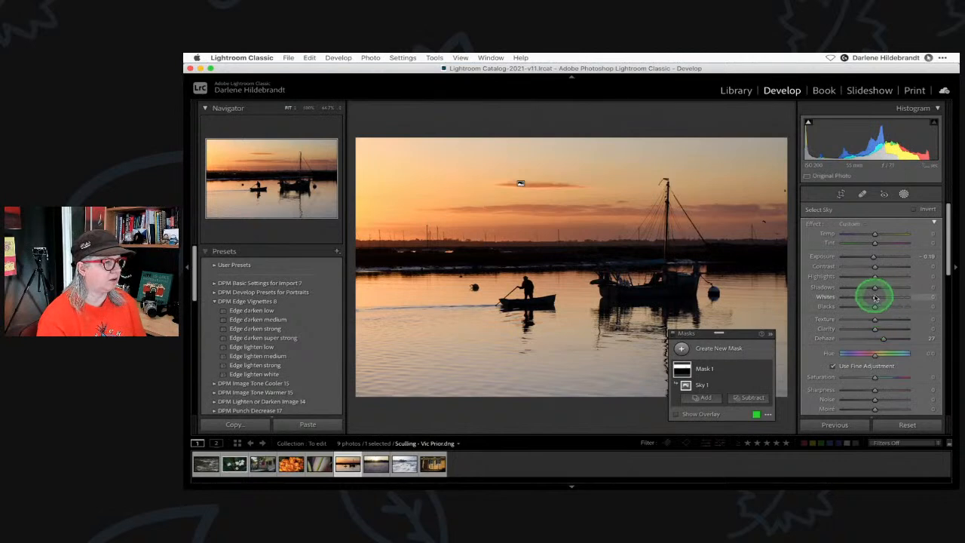
pyautogui.moveTo(876, 299); pyautogui.dragTo(880, 298)
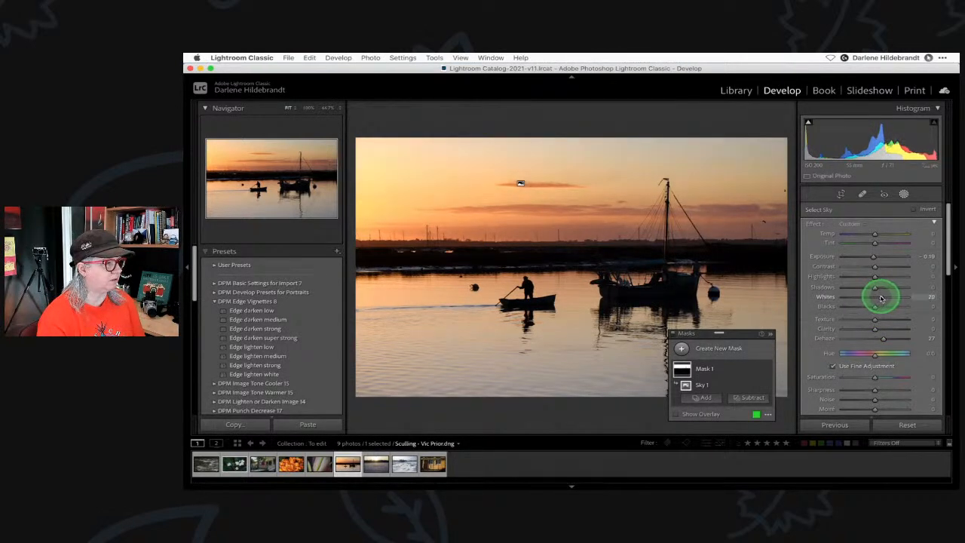
# Compare the photo with the sky mask's adjustments switched off and on.
pyautogui.click(765, 369)
pyautogui.click(766, 369)
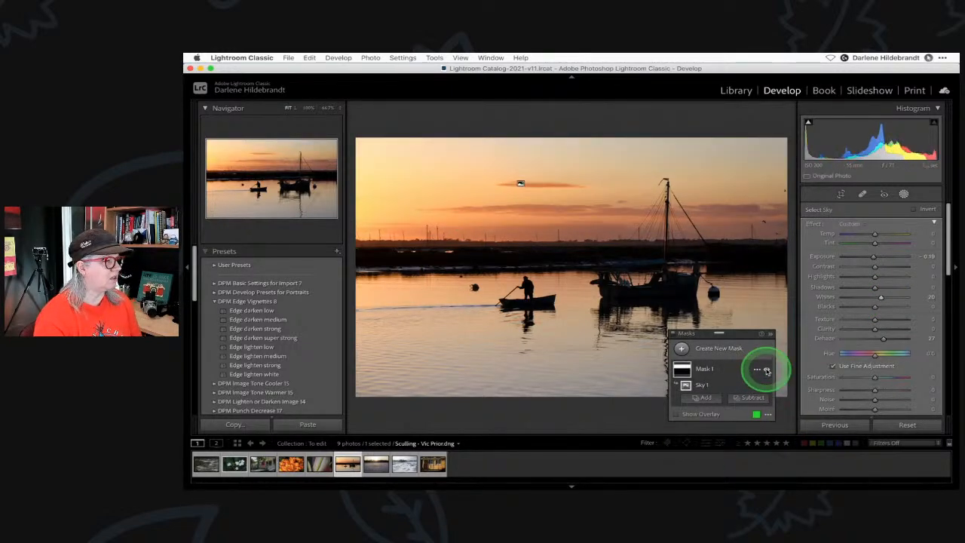
pyautogui.click(765, 369)
pyautogui.click(766, 369)
pyautogui.click(766, 369)
pyautogui.click(765, 369)
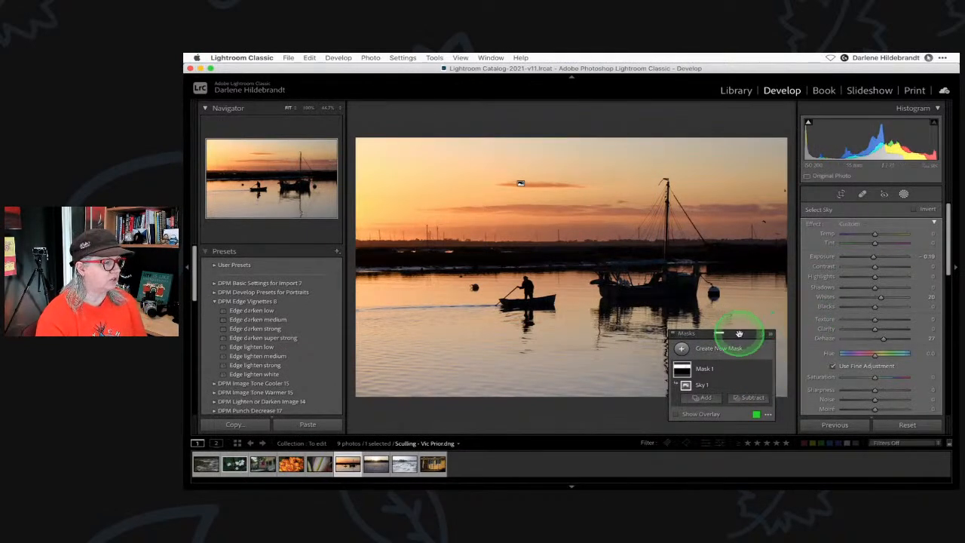
# Move the floating Masks panel above the sky and create a Luminance Range mask sampled from the water beneath the rowing boat.
pyautogui.moveTo(740, 334); pyautogui.dragTo(753, 102)
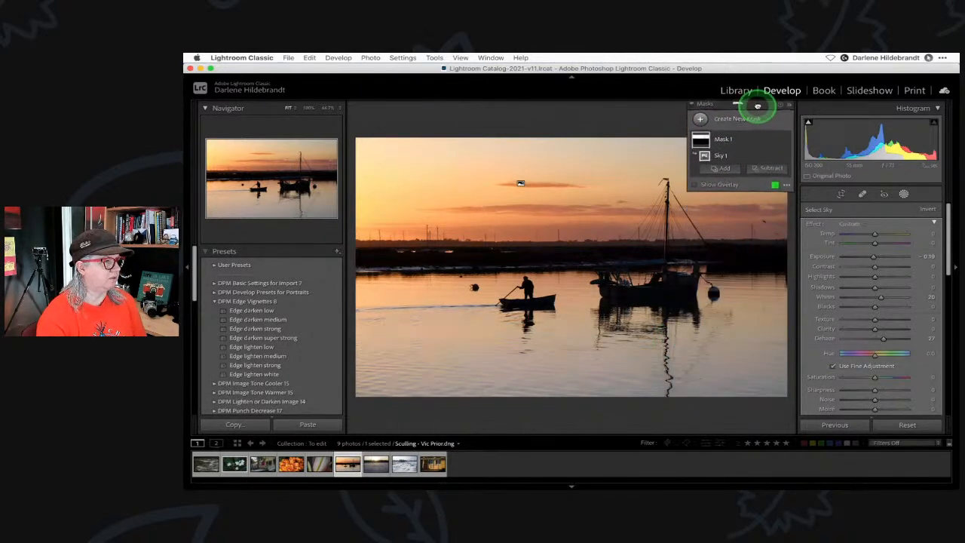
pyautogui.click(700, 118)
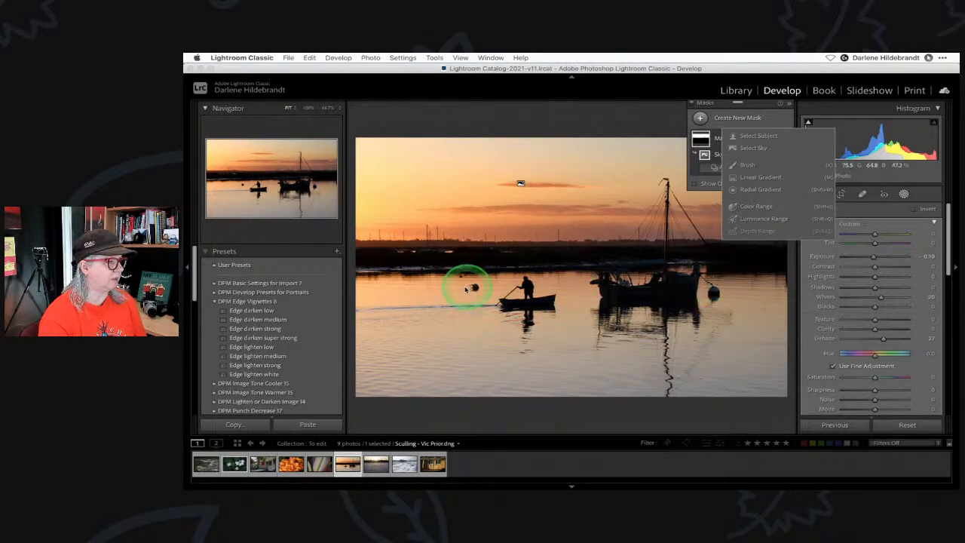
pyautogui.click(758, 218)
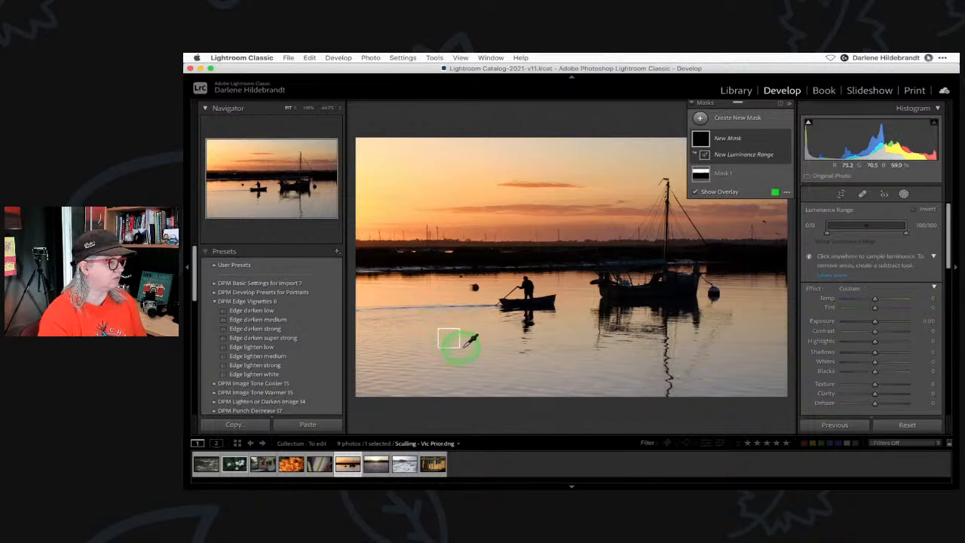
pyautogui.click(474, 349)
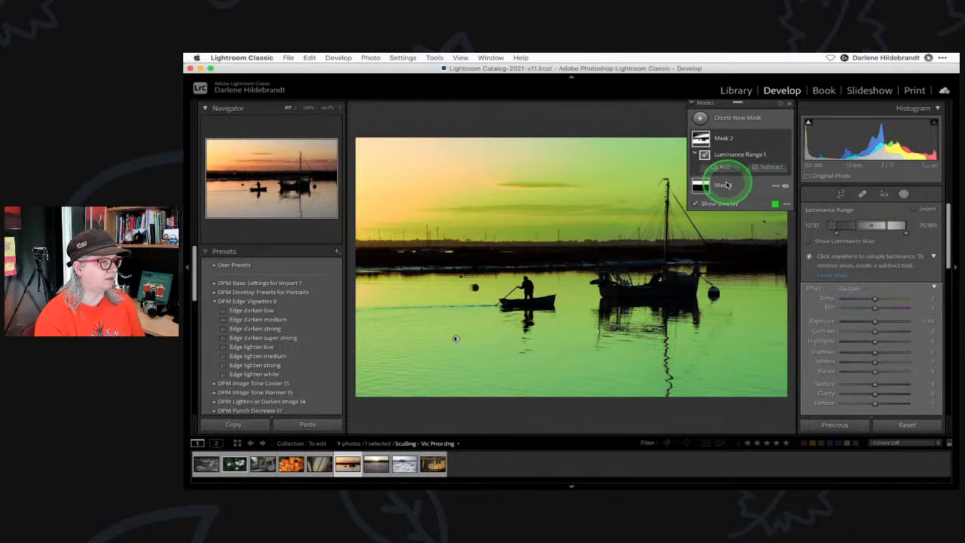
# Subtract the sky from the new luminance mask using Select Sky.
pyautogui.click(702, 185)
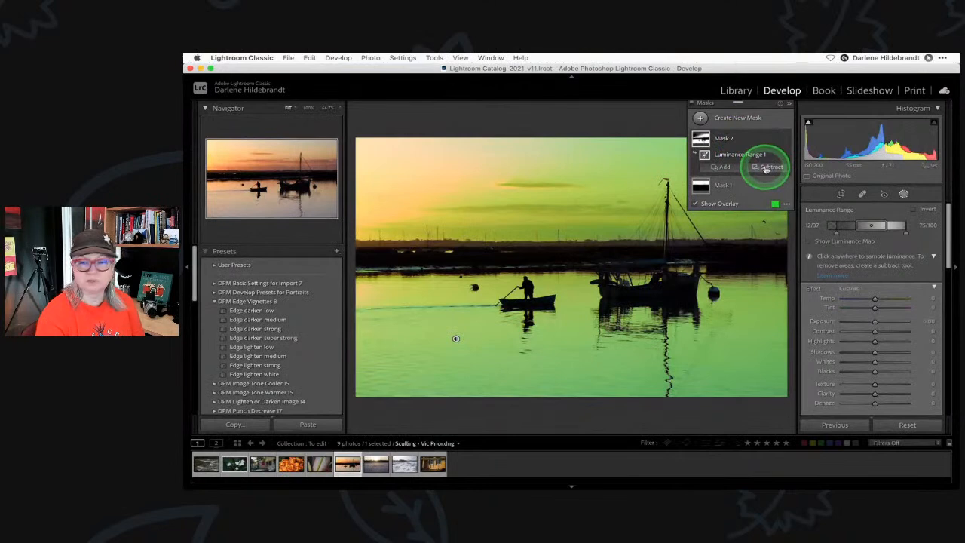
pyautogui.click(766, 170)
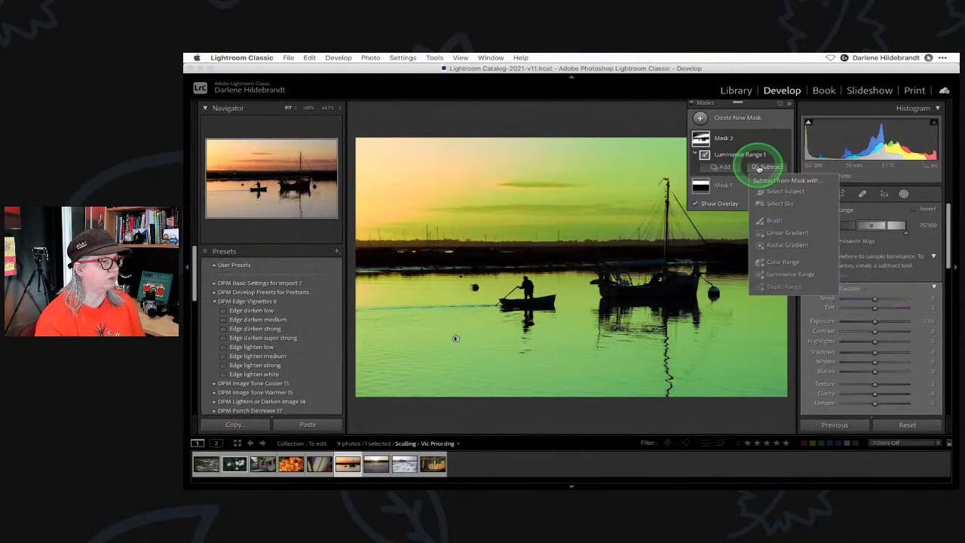
pyautogui.click(772, 204)
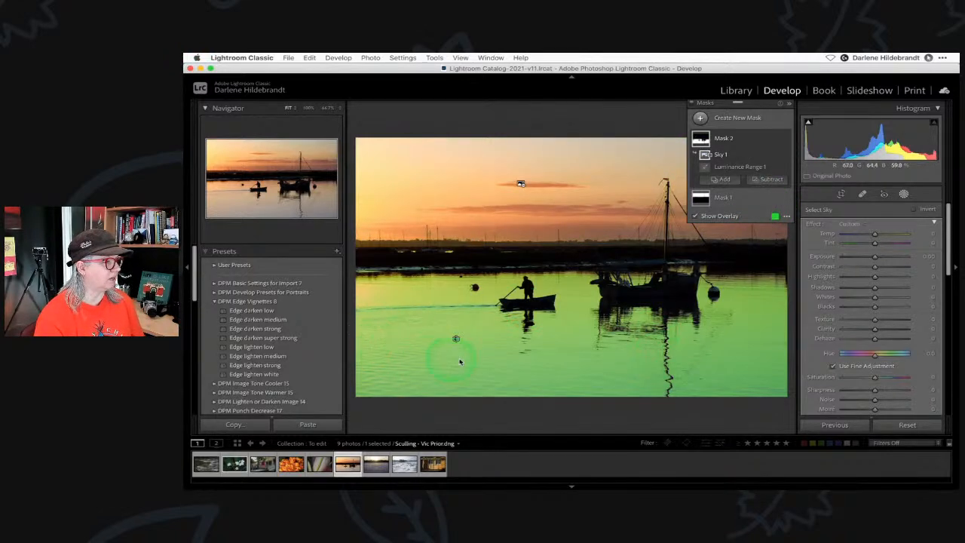
# Refine the water mask's luminance range to 16/30 at the dark end and 89/100 at the bright end.
pyautogui.click(740, 167)
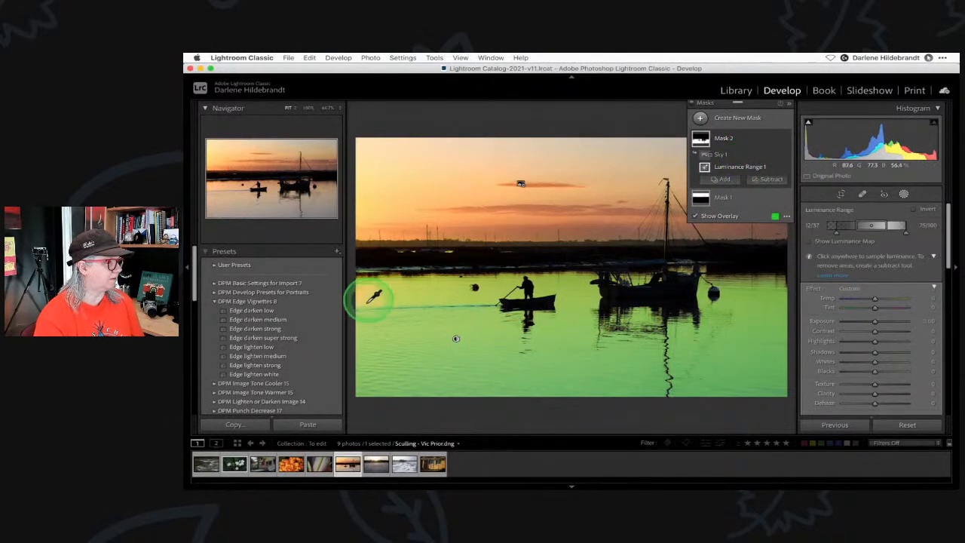
pyautogui.moveTo(867, 225); pyautogui.dragTo(901, 226)
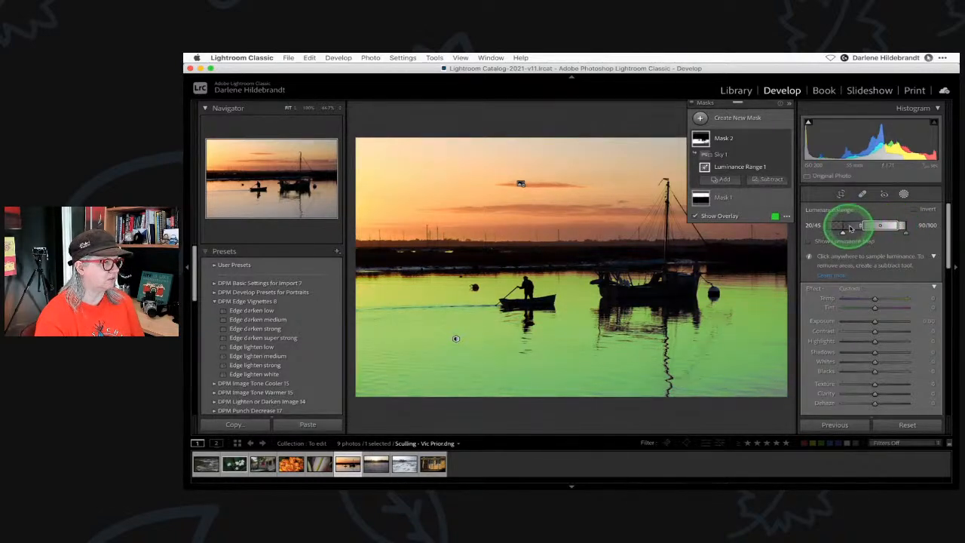
pyautogui.moveTo(880, 226); pyautogui.dragTo(873, 226)
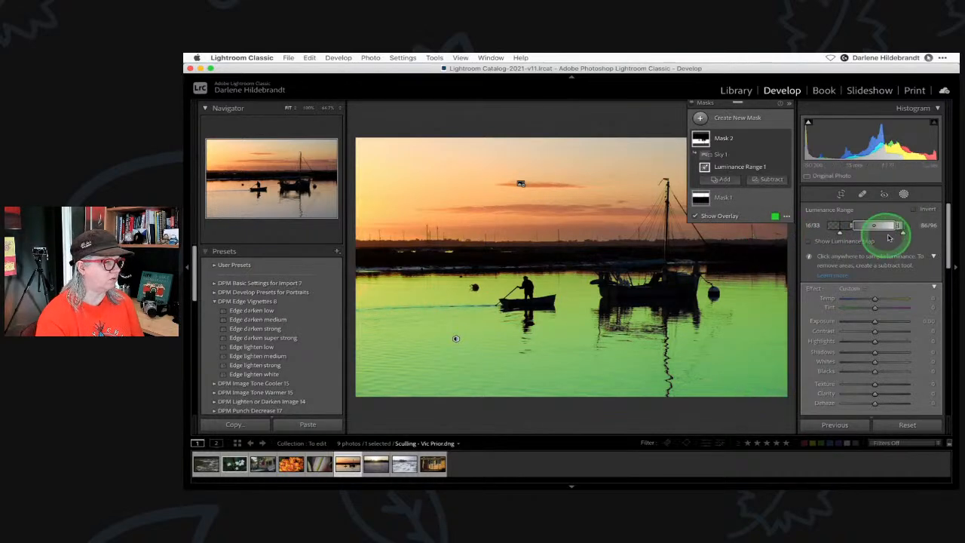
pyautogui.moveTo(901, 232); pyautogui.dragTo(906, 235)
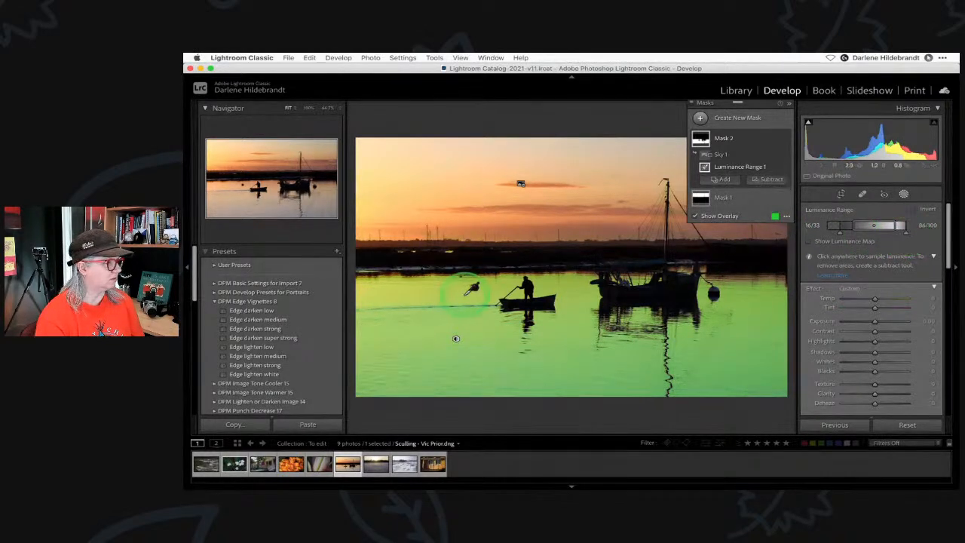
pyautogui.moveTo(853, 226); pyautogui.dragTo(894, 227)
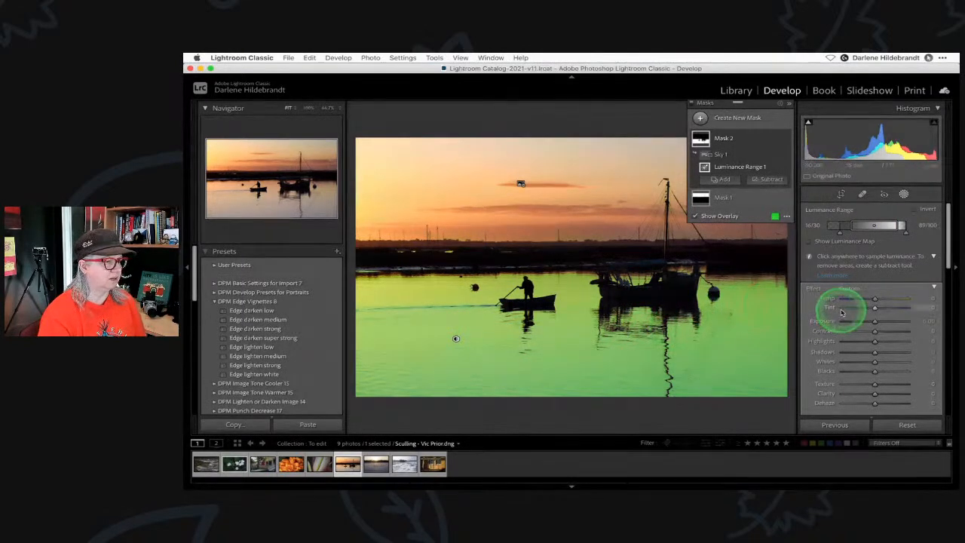
# Hide the mask overlay and adjust the water mask to Exposure -0.26, Dehaze 42 and Whites 23.
pyautogui.press('o')
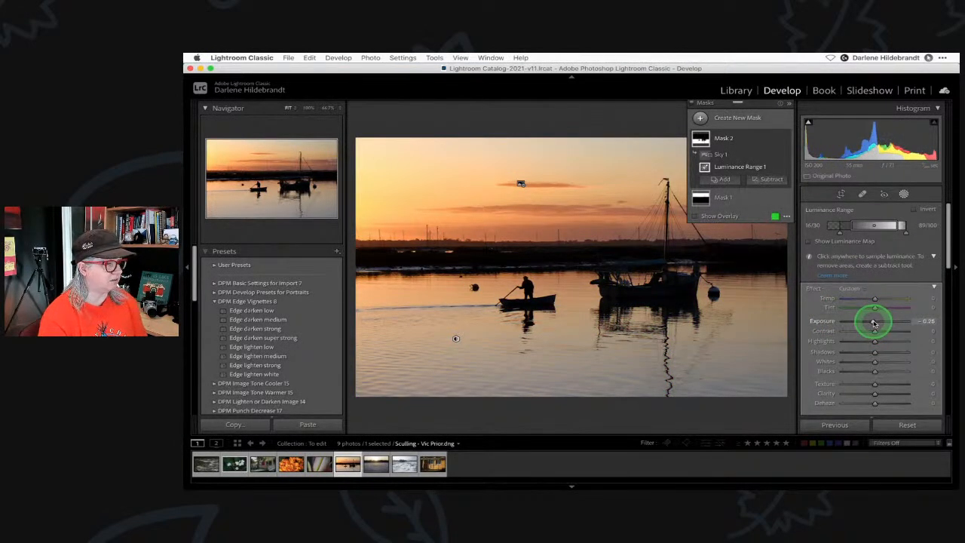
pyautogui.moveTo(880, 405)
pyautogui.mouseDown()
pyautogui.moveTo(890, 404)
pyautogui.moveTo(872, 401)
pyautogui.moveTo(888, 401)
pyautogui.mouseUp()
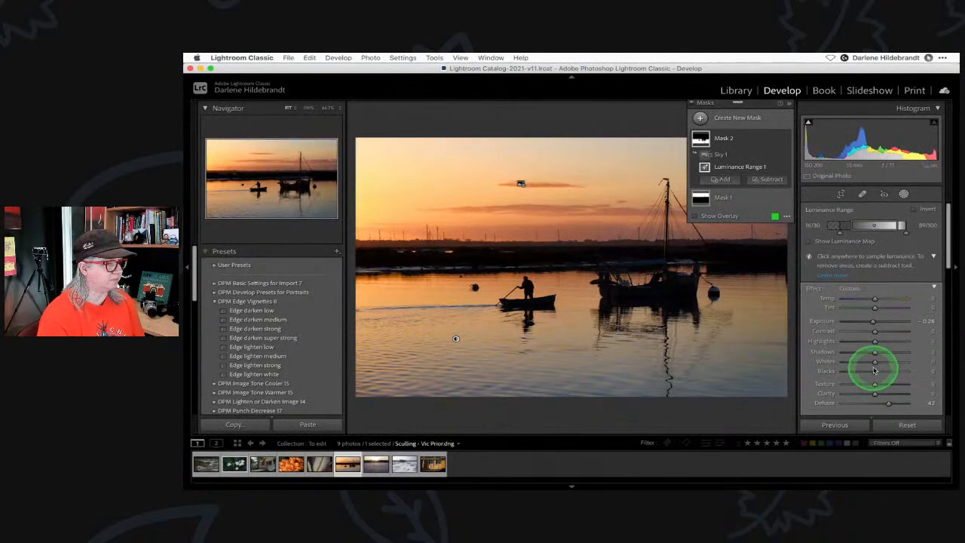
pyautogui.moveTo(880, 364); pyautogui.dragTo(879, 365)
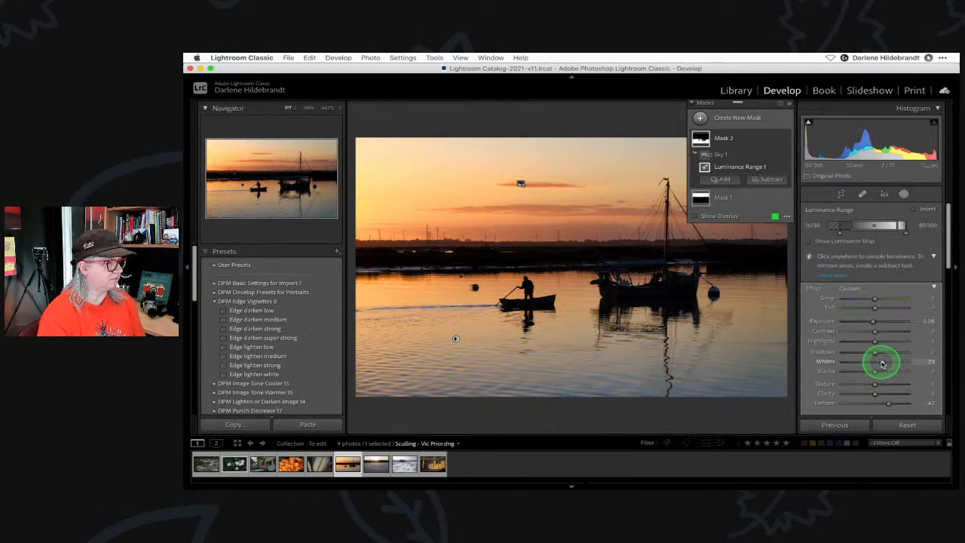
# Compare the edited photo with its Before version.
pyautogui.click(699, 118)
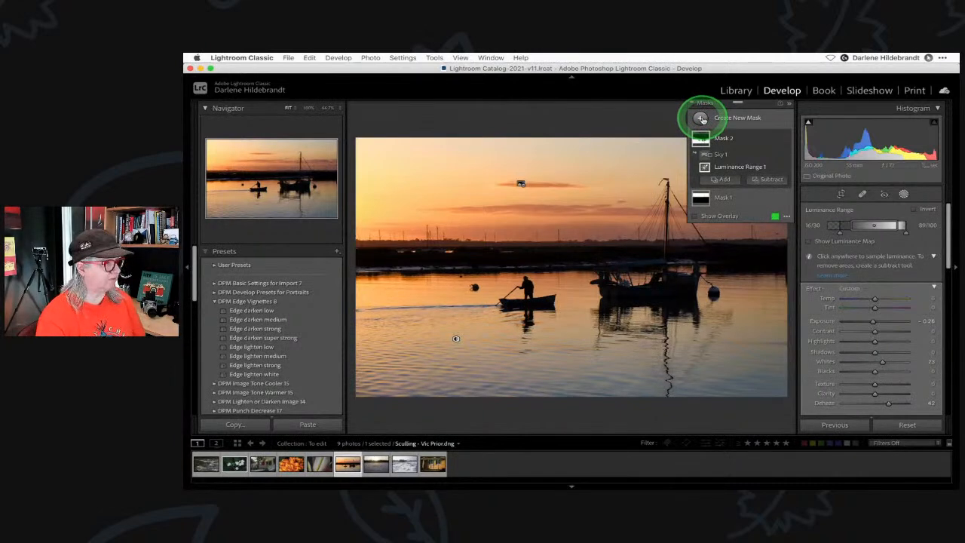
pyautogui.press('\\')
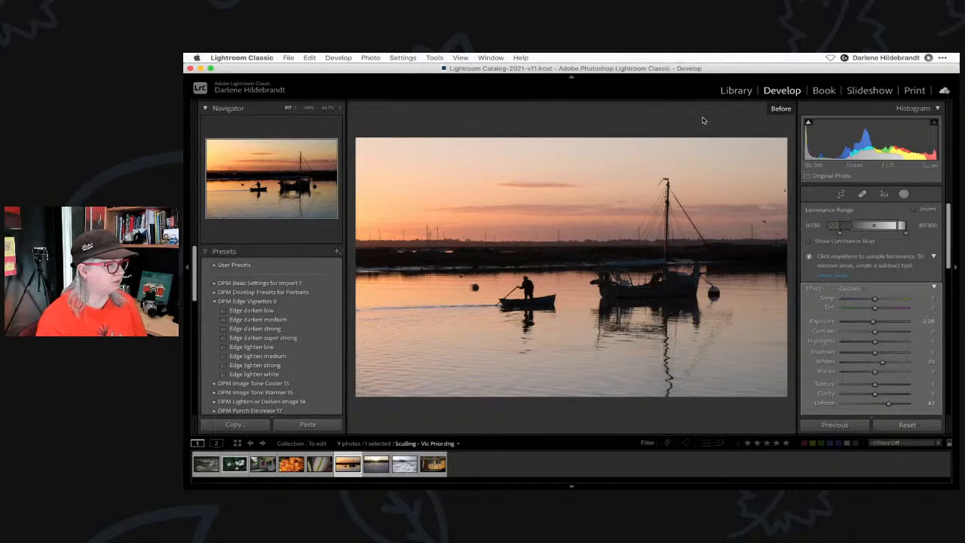
pyautogui.press('\\')
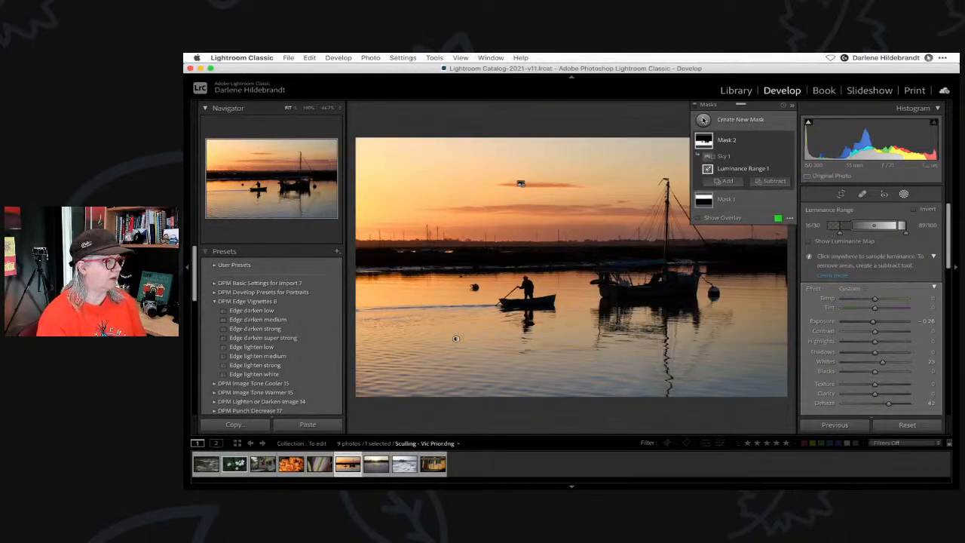
# Leave masking, try raising the whole photo's Exposure to +0.60, and reset it.
pyautogui.click(795, 129)
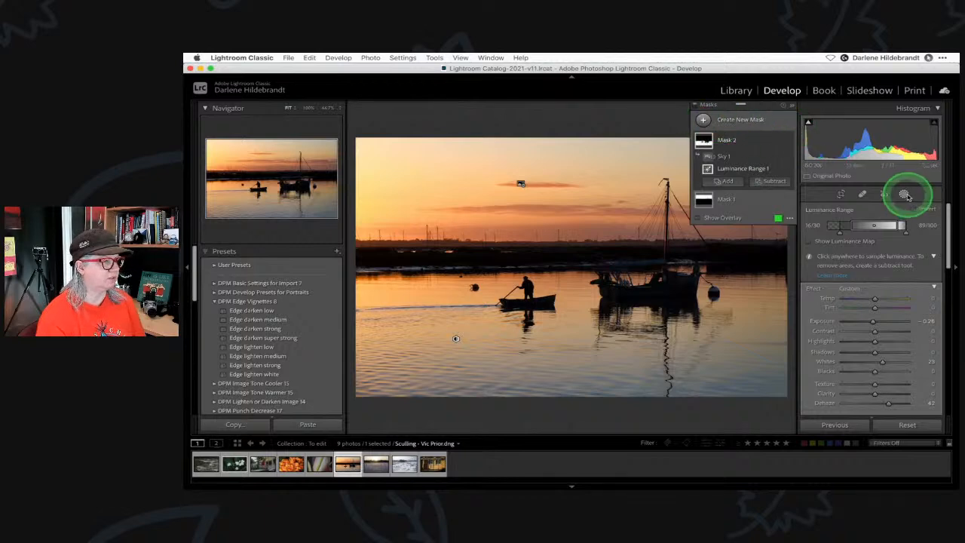
pyautogui.click(907, 196)
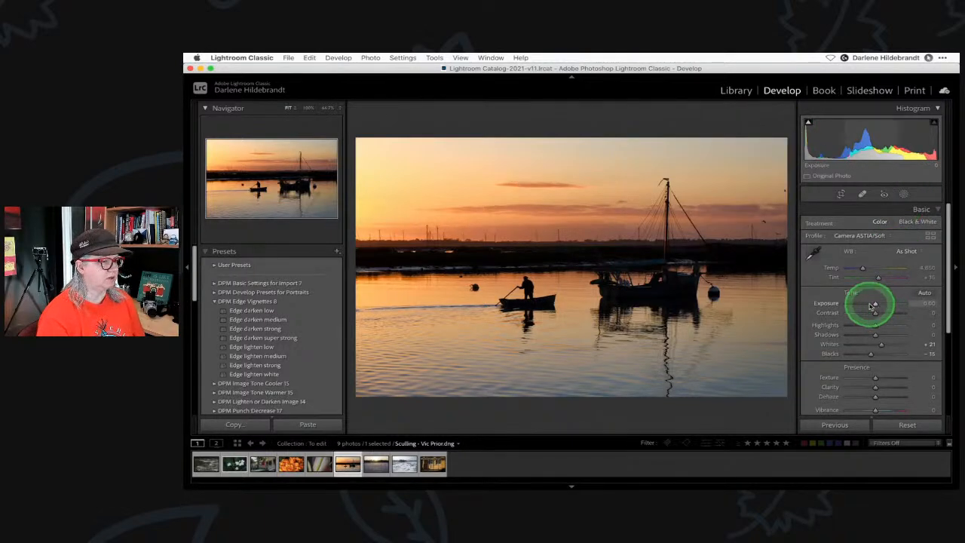
pyautogui.moveTo(873, 303); pyautogui.dragTo(877, 305)
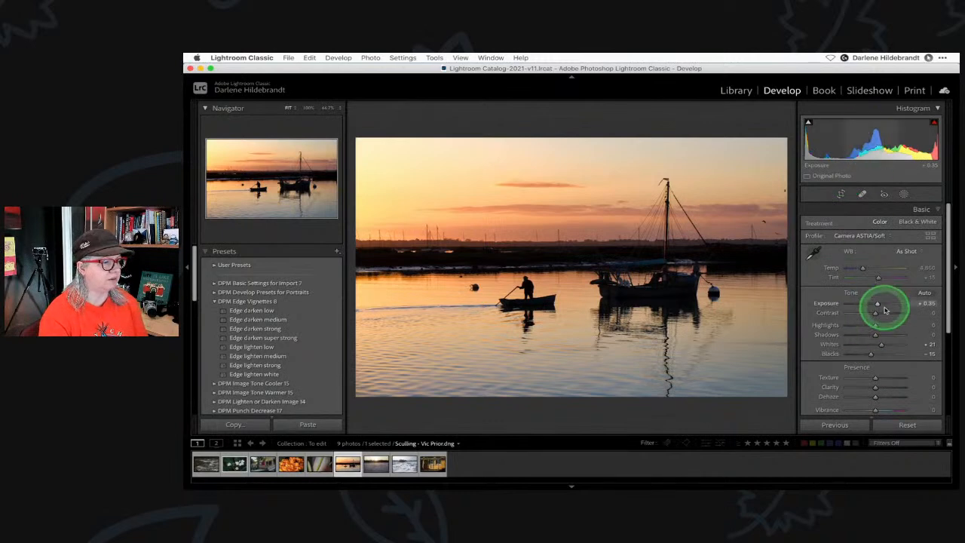
pyautogui.moveTo(876, 305)
pyautogui.mouseDown()
pyautogui.moveTo(892, 305)
pyautogui.moveTo(879, 303)
pyautogui.mouseUp()
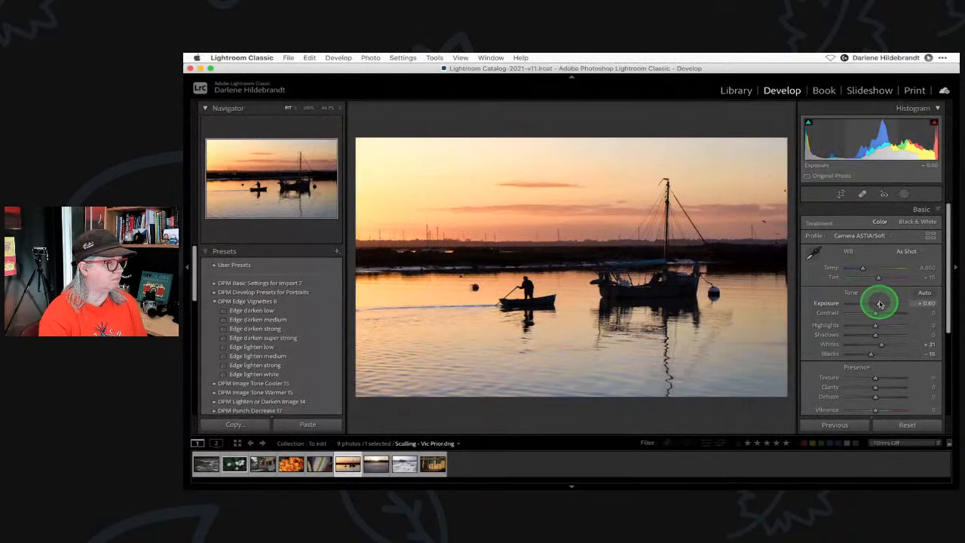
pyautogui.doubleClick(880, 304)
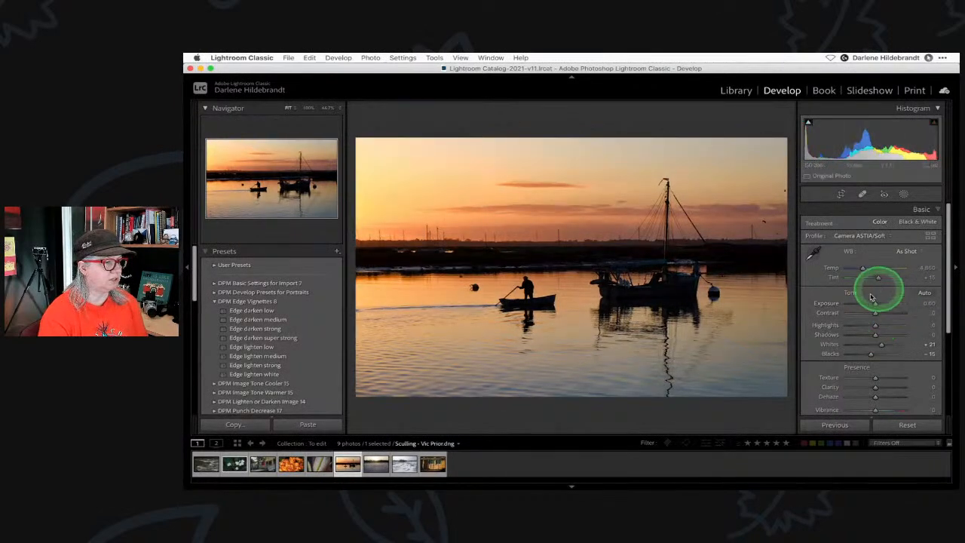
# Create a Select Subject mask on the boats and adjust it to Exposure 3.01 and Whites 21.
pyautogui.click(903, 195)
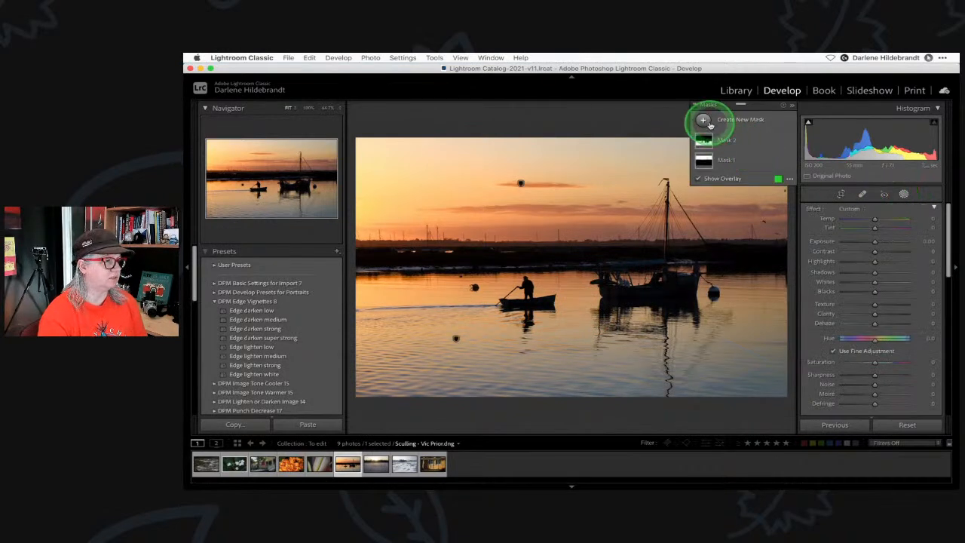
pyautogui.click(708, 121)
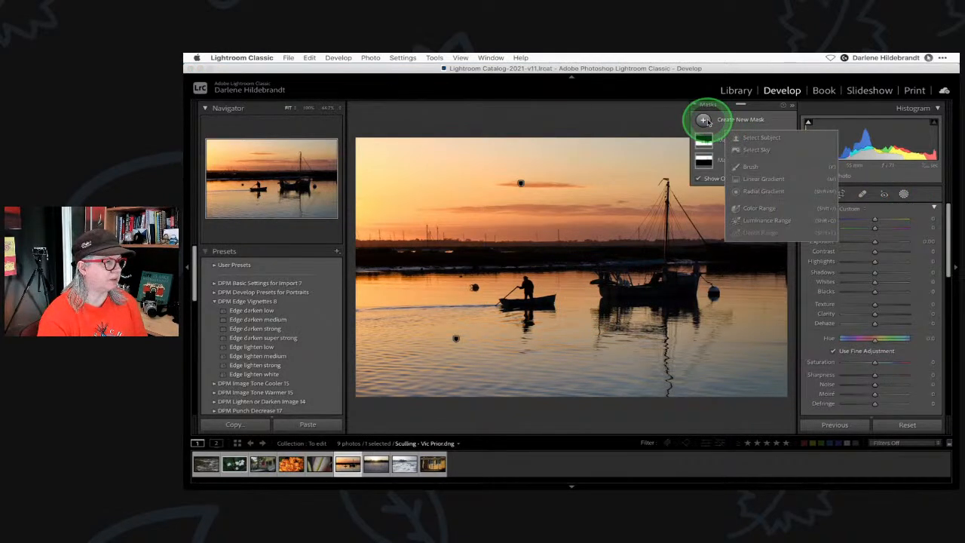
pyautogui.click(760, 141)
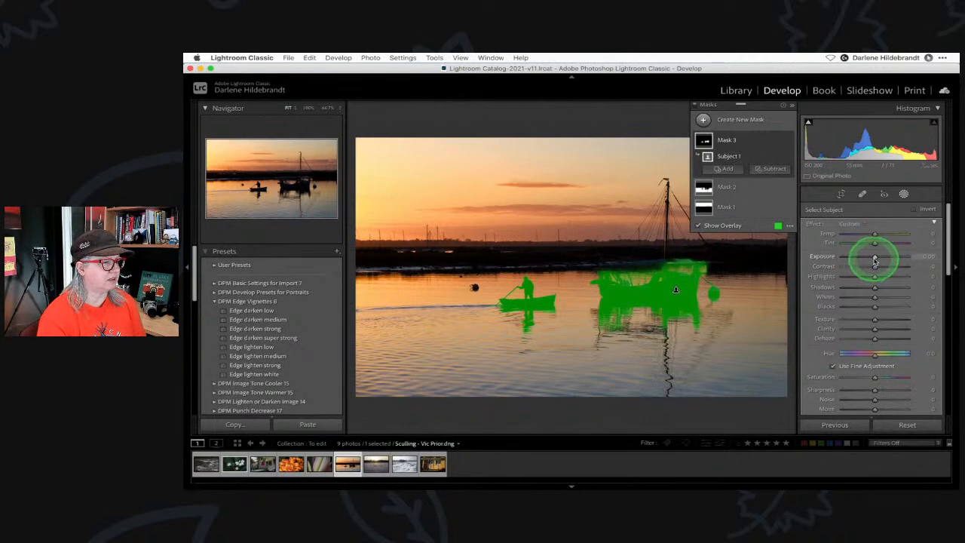
pyautogui.moveTo(872, 259); pyautogui.dragTo(876, 258)
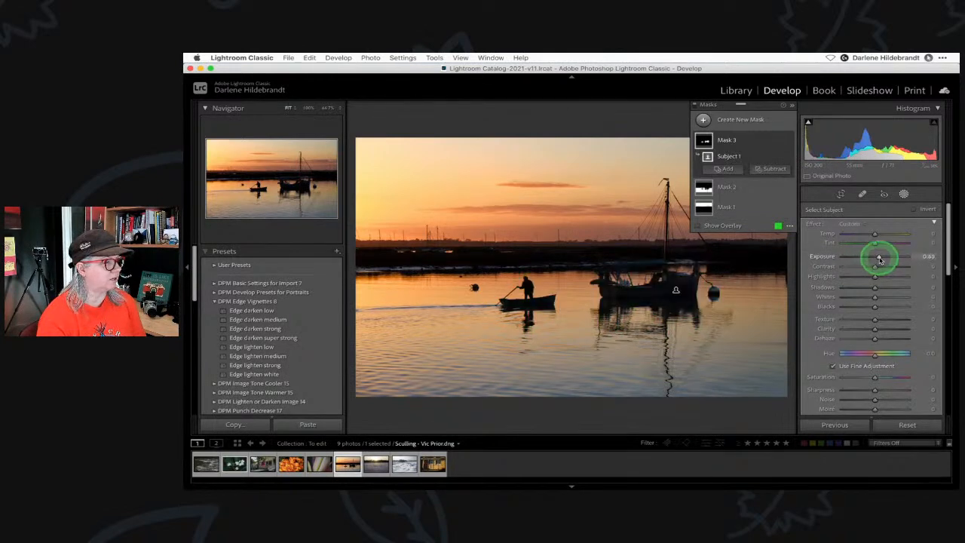
pyautogui.moveTo(874, 297); pyautogui.dragTo(897, 257)
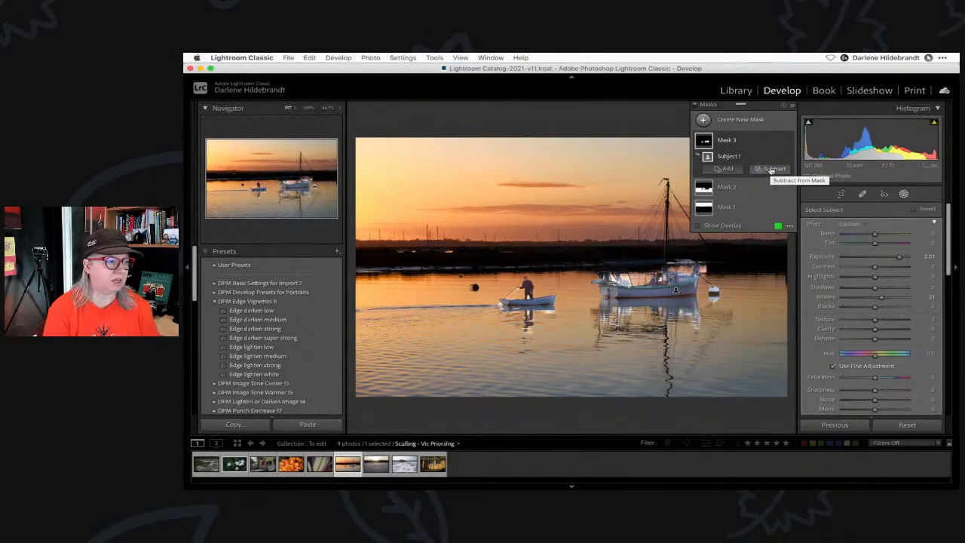
# Subtract a luminance range sampled from the large boat's reflection from the subject mask, with its bright end at 42/87.
pyautogui.click(770, 169)
pyautogui.click(771, 276)
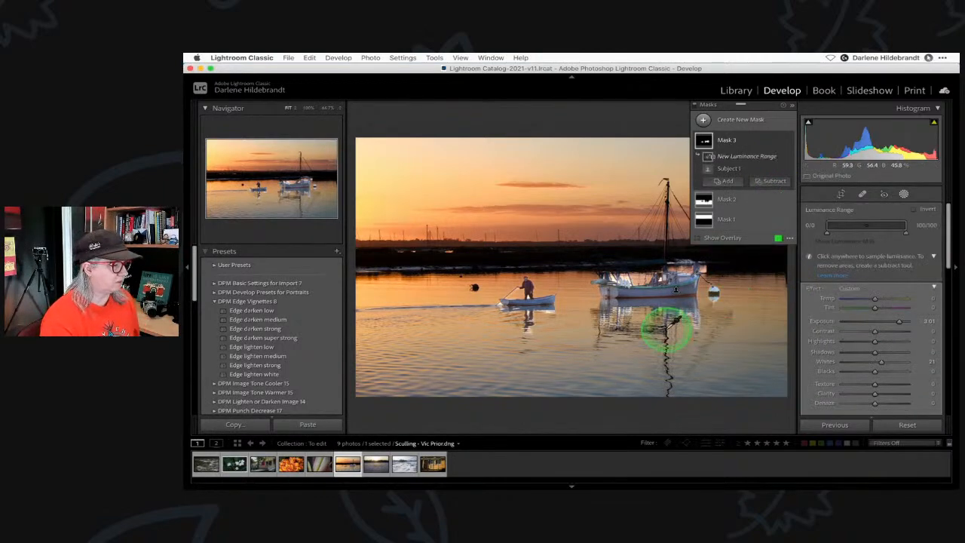
pyautogui.click(673, 319)
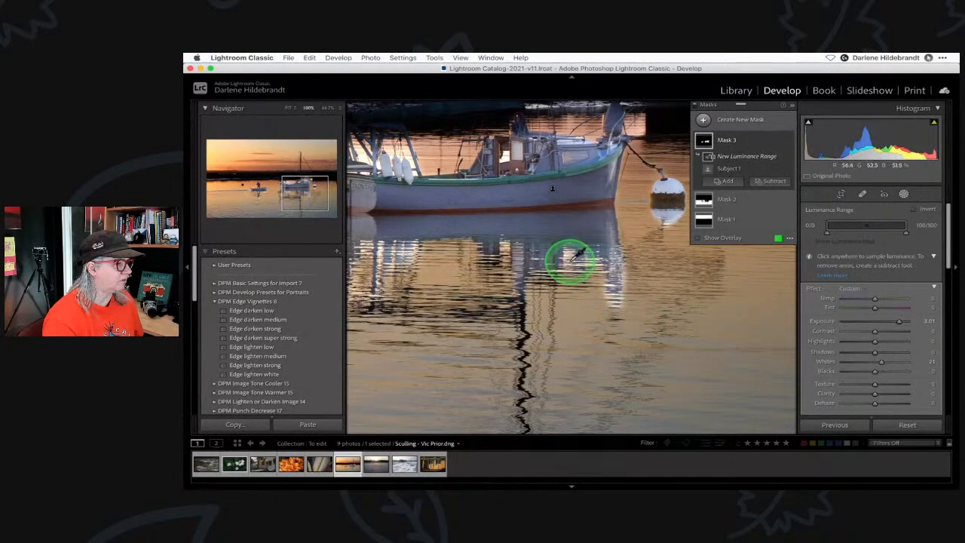
pyautogui.click(572, 265)
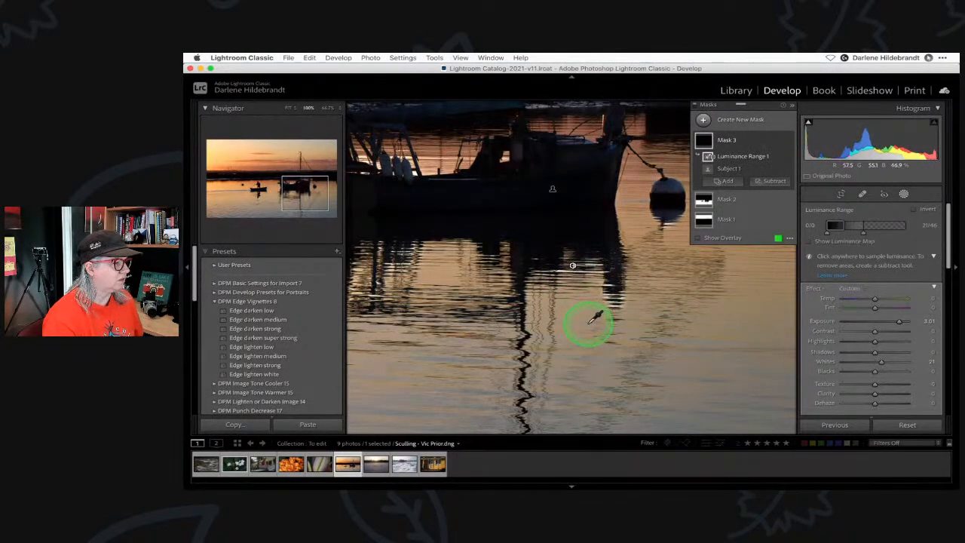
pyautogui.press('z')
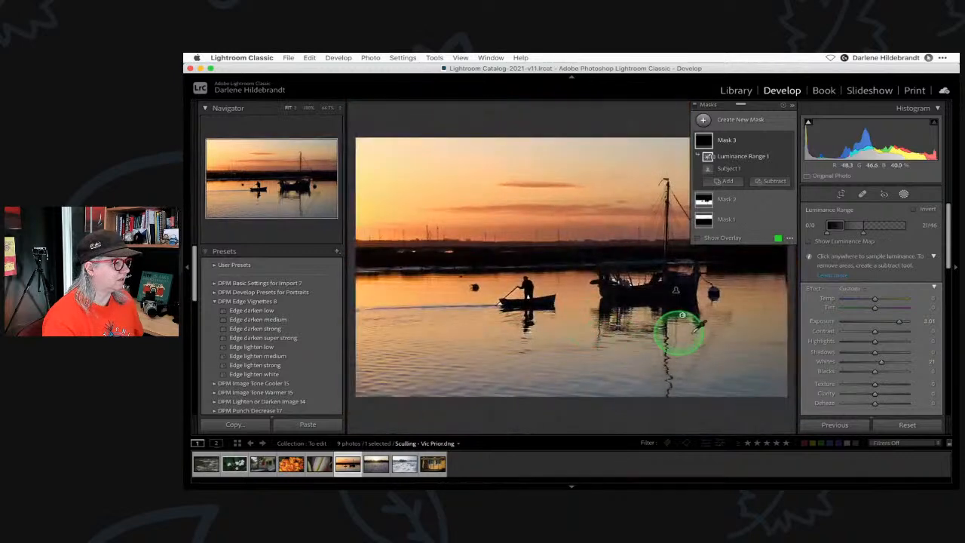
pyautogui.moveTo(861, 229); pyautogui.dragTo(893, 234)
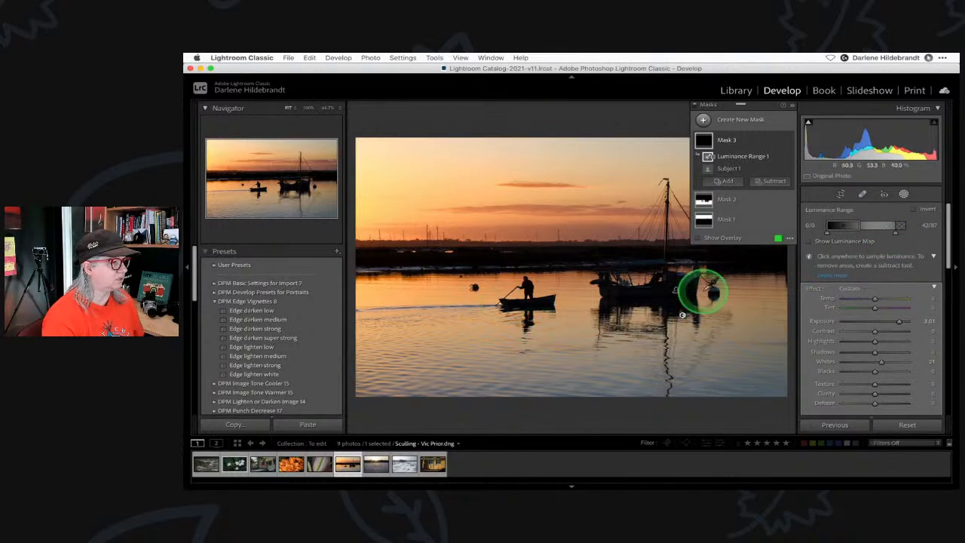
# Try shifting the luminance range subtracted from the boats mask to 10/10 and 52/97.
pyautogui.click(748, 141)
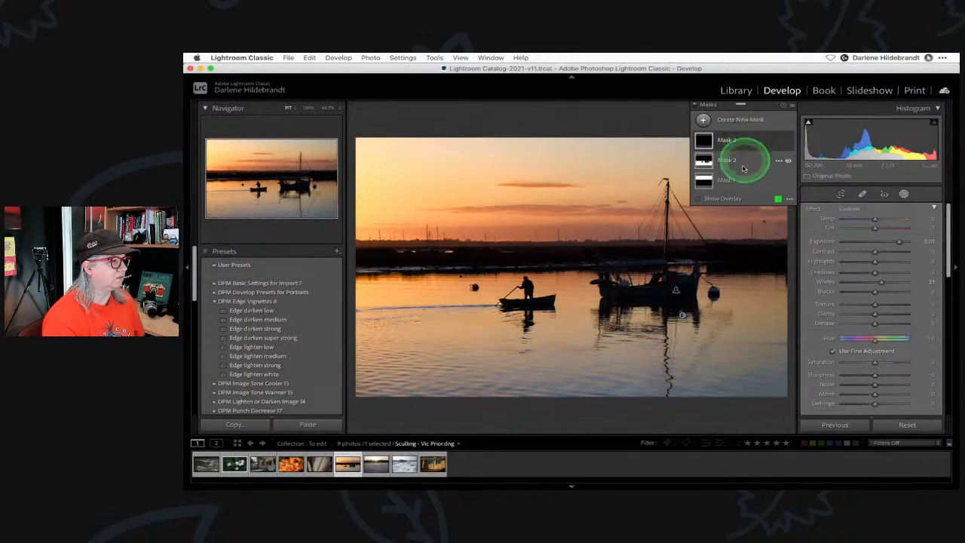
pyautogui.click(743, 143)
pyautogui.click(745, 170)
pyautogui.click(746, 157)
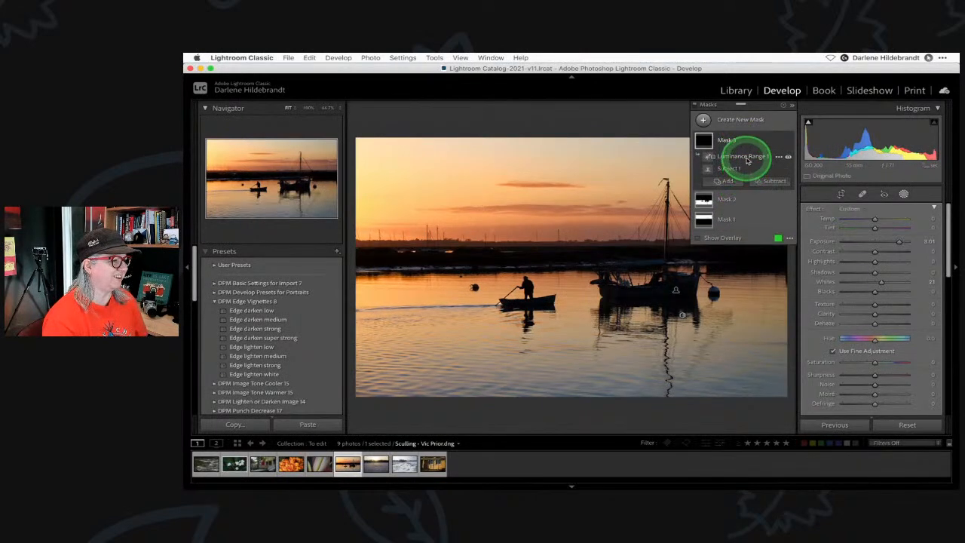
pyautogui.moveTo(829, 226); pyautogui.dragTo(850, 227)
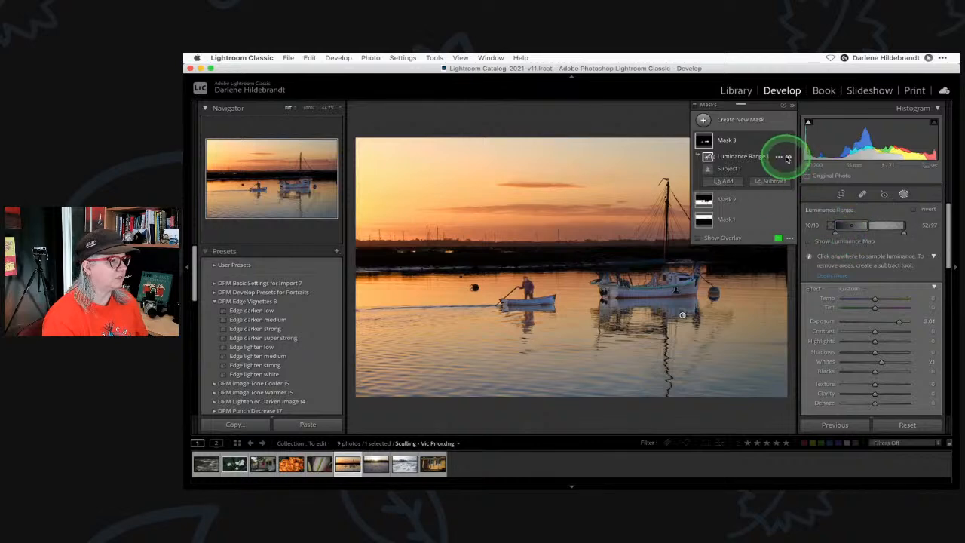
# Delete the luminance range subtraction from the boats mask and set the mask's Exposure to 0.47, Whites to 8 and Shadows to 10.
pyautogui.click(777, 156)
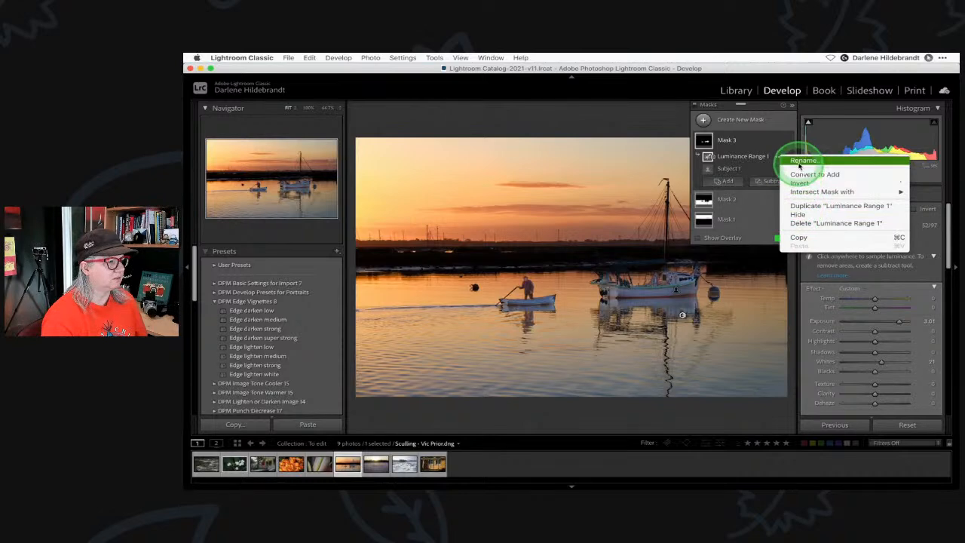
pyautogui.click(810, 223)
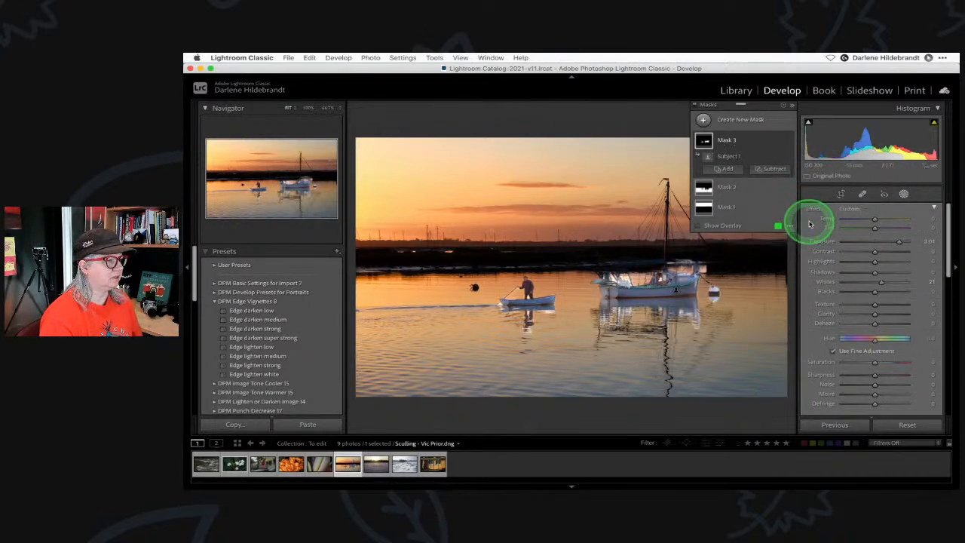
pyautogui.moveTo(897, 241); pyautogui.dragTo(880, 241)
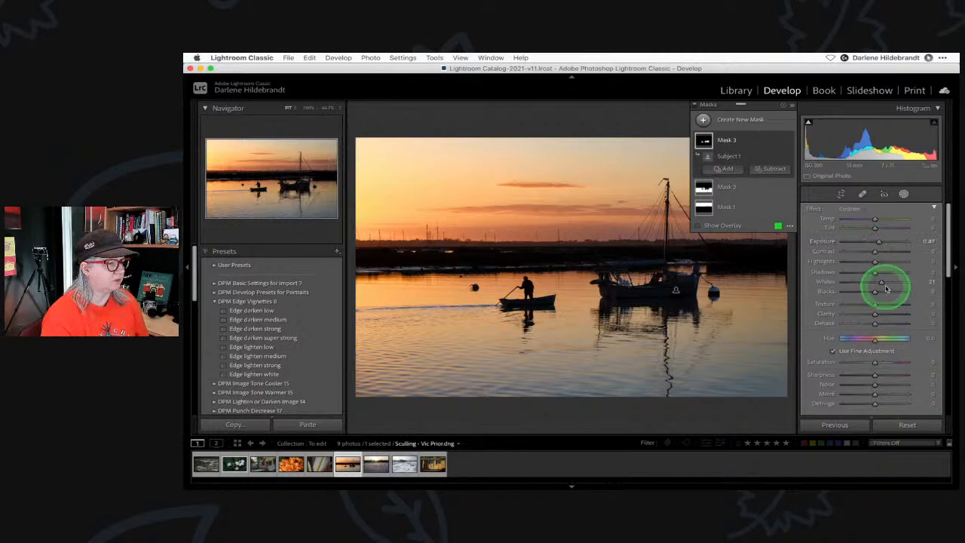
pyautogui.moveTo(881, 282); pyautogui.dragTo(876, 283)
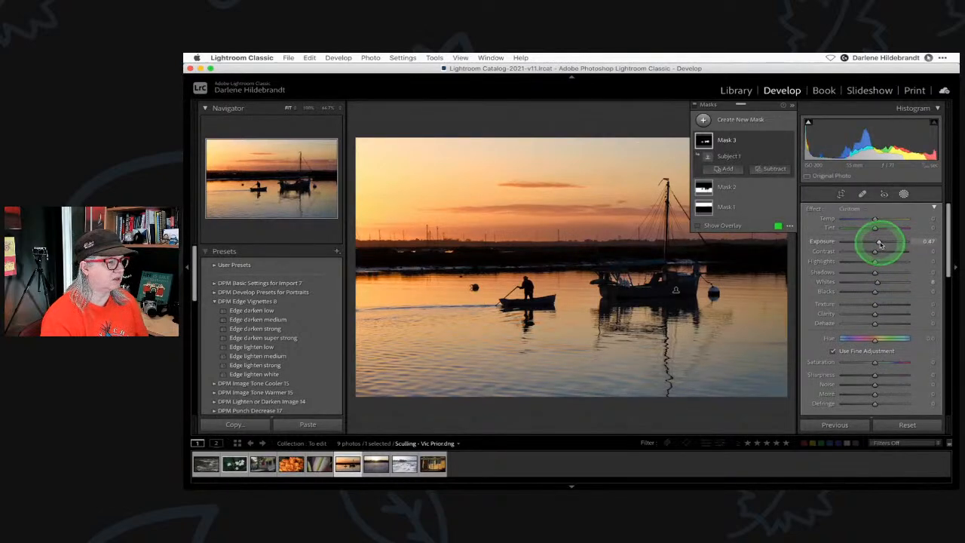
pyautogui.moveTo(874, 272); pyautogui.dragTo(878, 276)
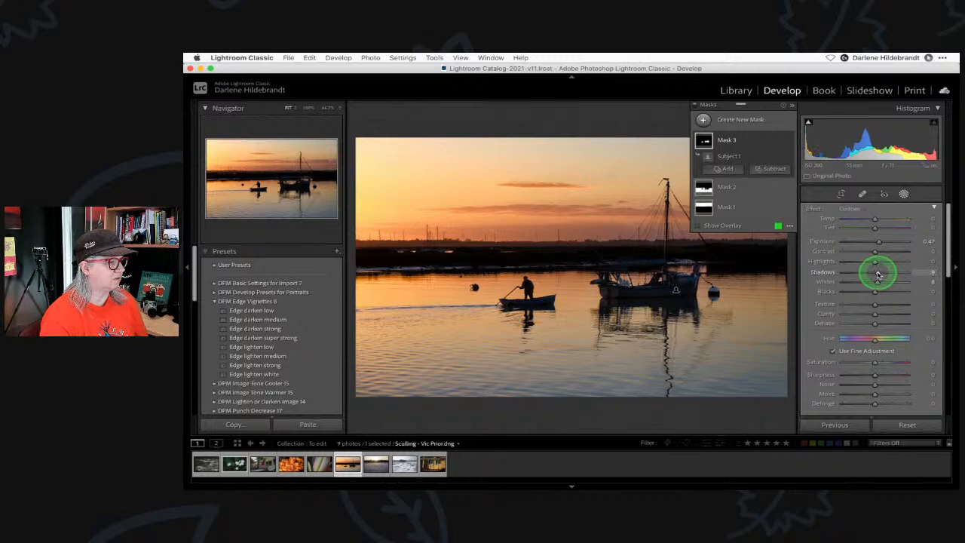
# Switch the boats mask's overlay on and off to check which areas it covers.
pyautogui.click(698, 226)
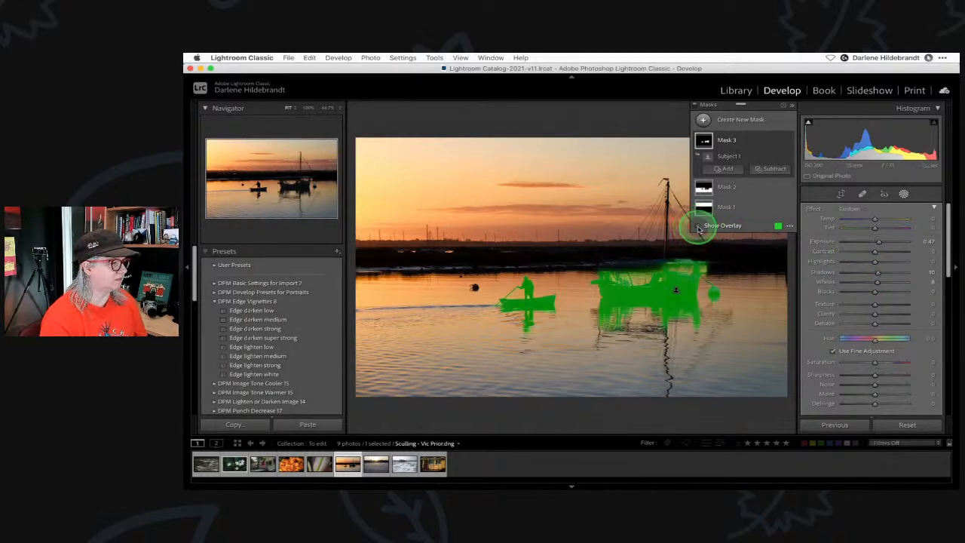
pyautogui.click(698, 226)
pyautogui.click(698, 226)
pyautogui.click(698, 226)
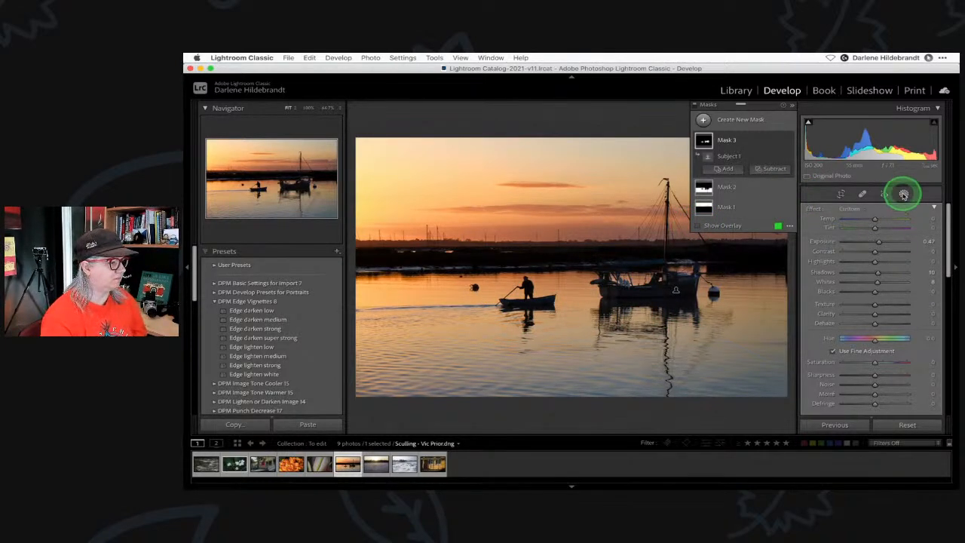
# Leave masking and compare the photo with its Before version.
pyautogui.click(904, 194)
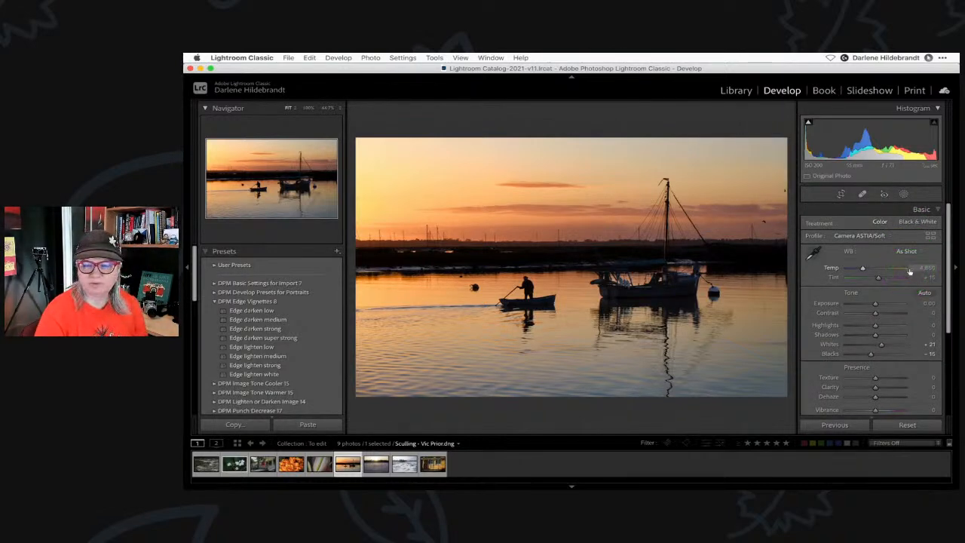
pyautogui.press('\\')
pyautogui.press('\\')
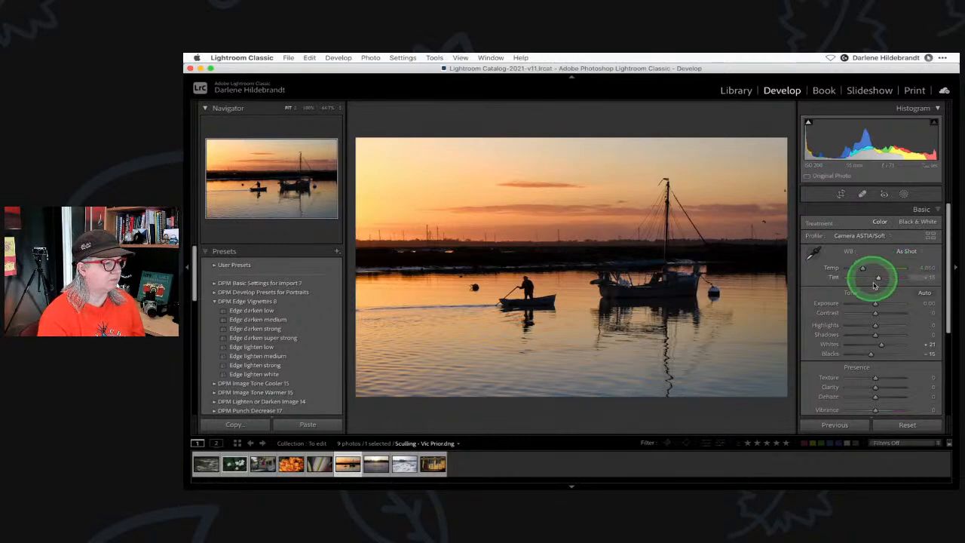
# Raise the whole photo's Exposure to +0.40 and lower the sky mask's Exposure to -0.56.
pyautogui.moveTo(875, 304); pyautogui.dragTo(875, 304)
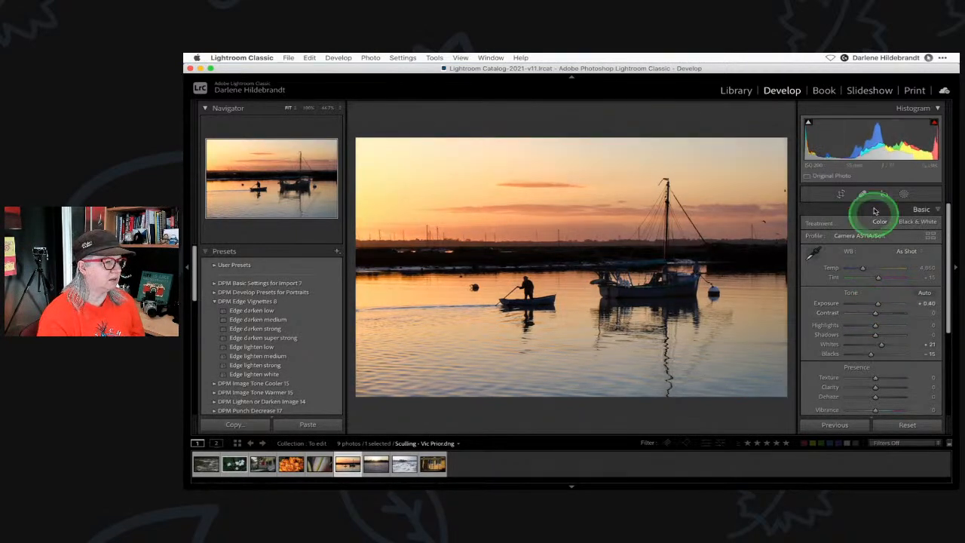
pyautogui.click(902, 194)
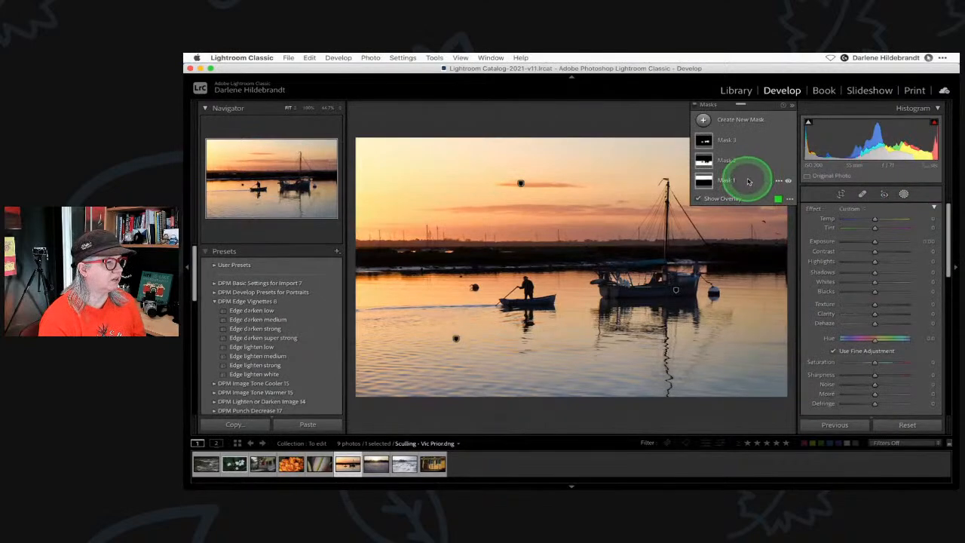
pyautogui.click(748, 180)
pyautogui.moveTo(874, 256); pyautogui.dragTo(868, 268)
# Lower the Exposure of the water mask, Mask 2, to -0.52.
pyautogui.click(740, 151)
pyautogui.click(742, 159)
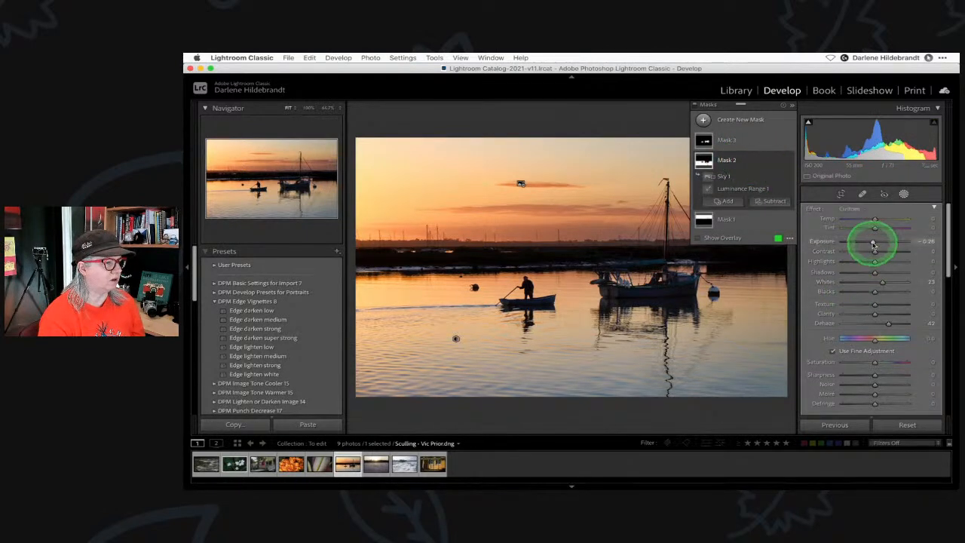
pyautogui.moveTo(873, 243); pyautogui.dragTo(870, 242)
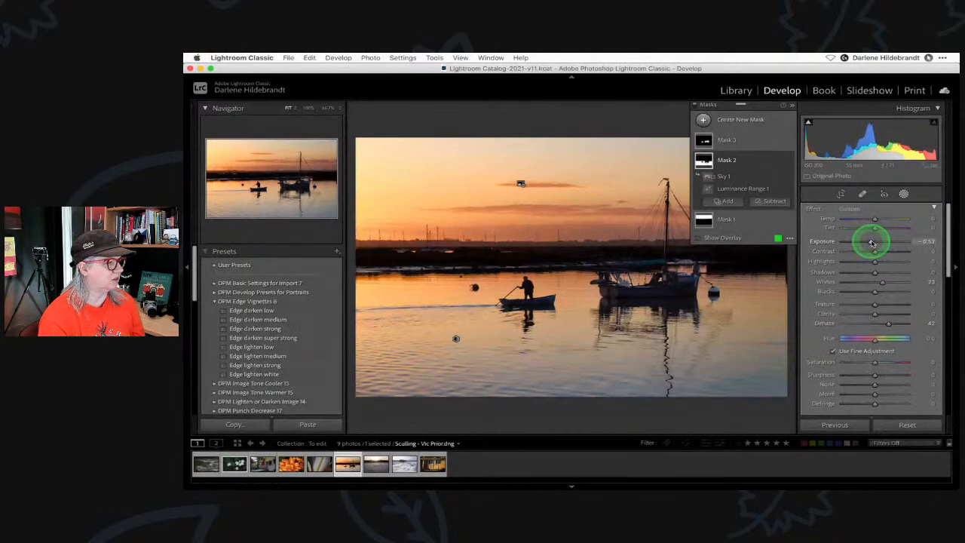
# Rename Mask 2 as "water".
pyautogui.click(778, 162)
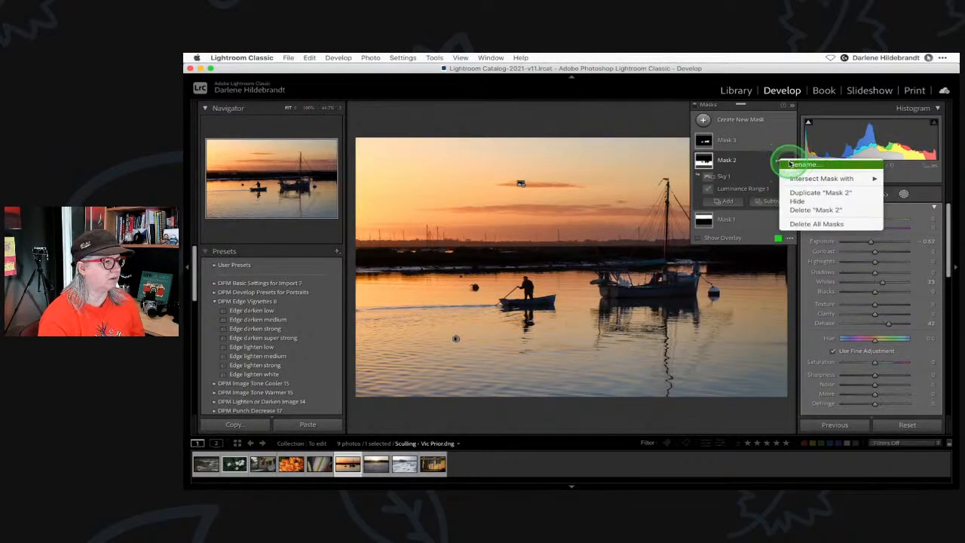
pyautogui.click(789, 163)
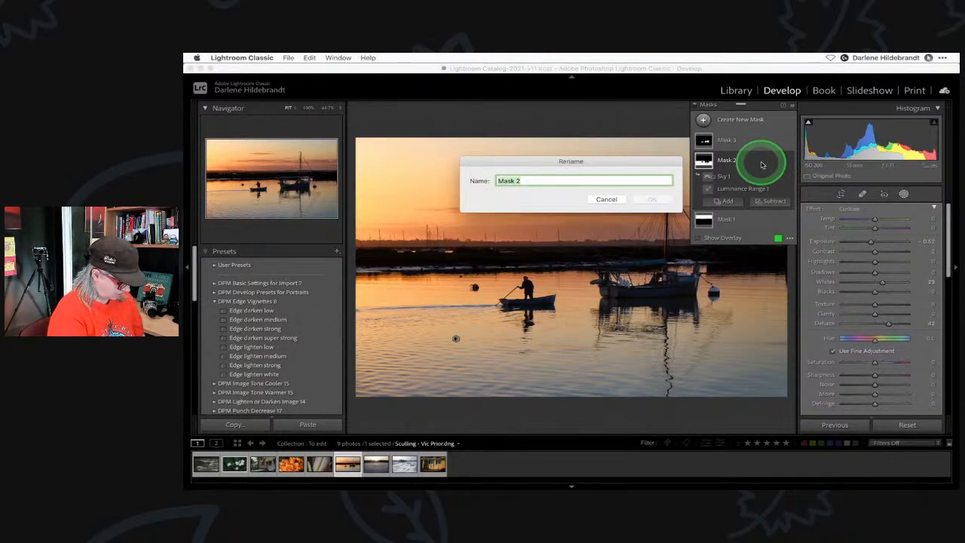
pyautogui.write('wat')
pyautogui.press('Return')
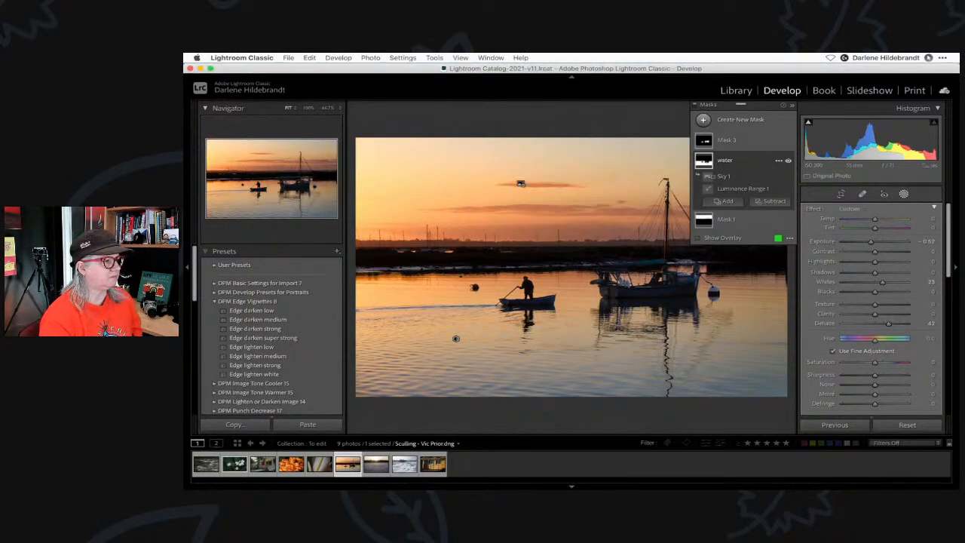
# Rename Mask 1, which covers the sky, as "sky".
pyautogui.click(759, 153)
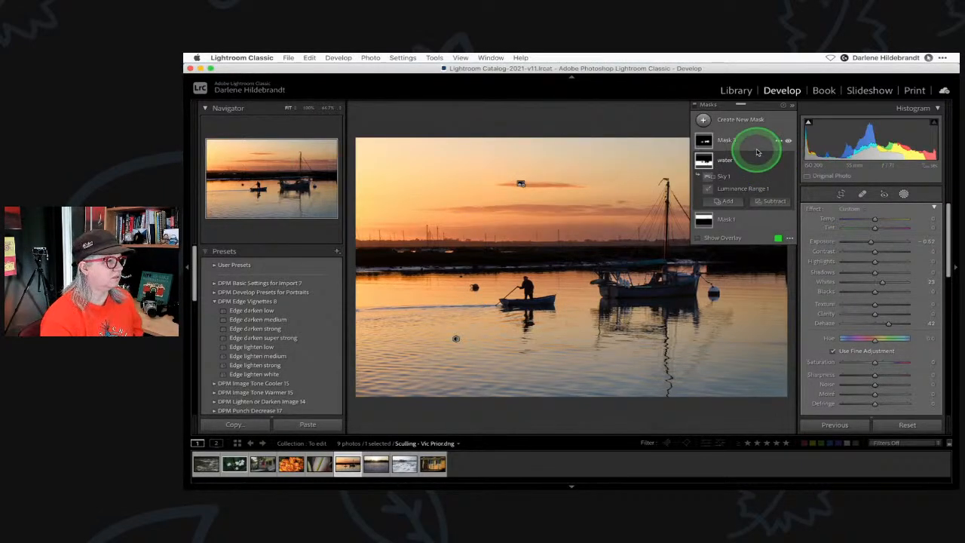
pyautogui.click(746, 218)
pyautogui.click(778, 181)
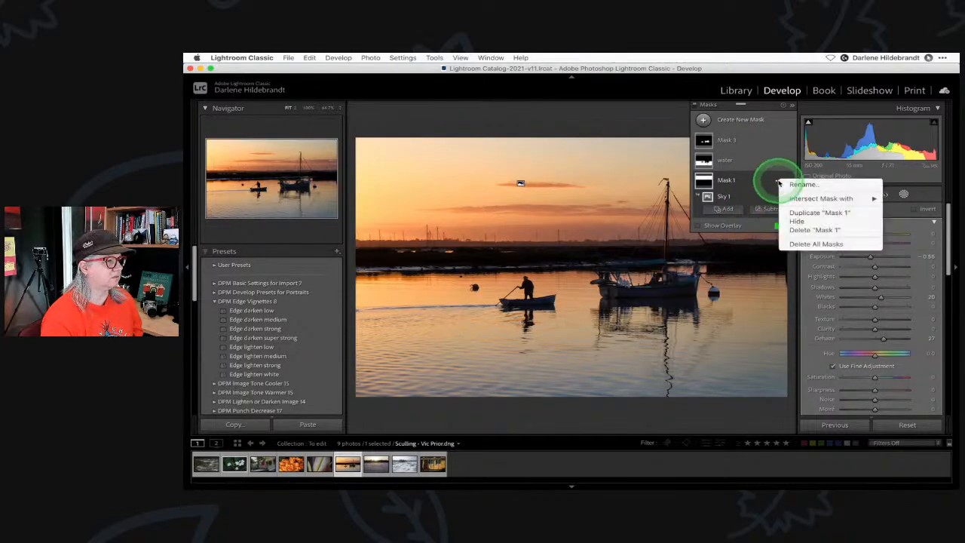
pyautogui.click(790, 184)
pyautogui.write('s')
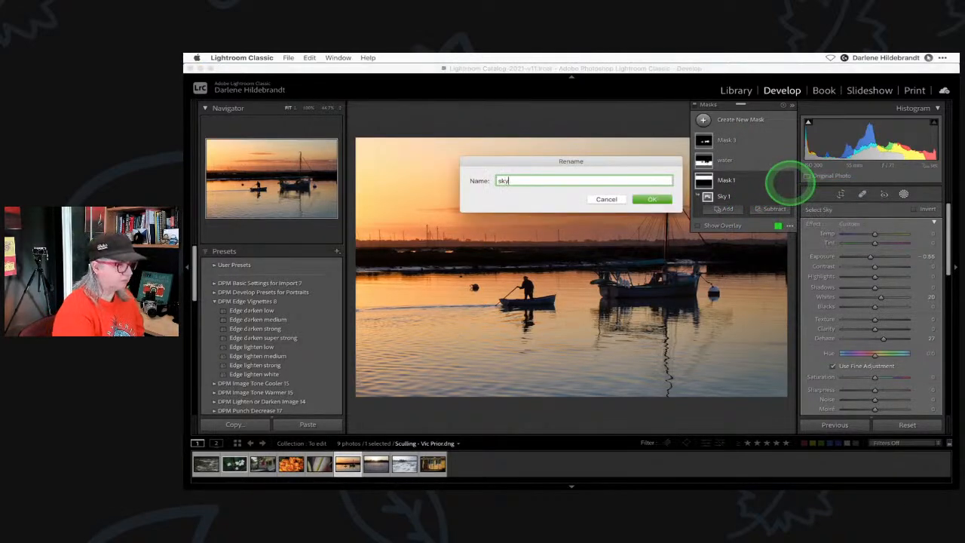
pyautogui.write('ky')
pyautogui.press('Return')
# Rename Mask 3 as "man and boat".
pyautogui.click(754, 141)
pyautogui.click(778, 141)
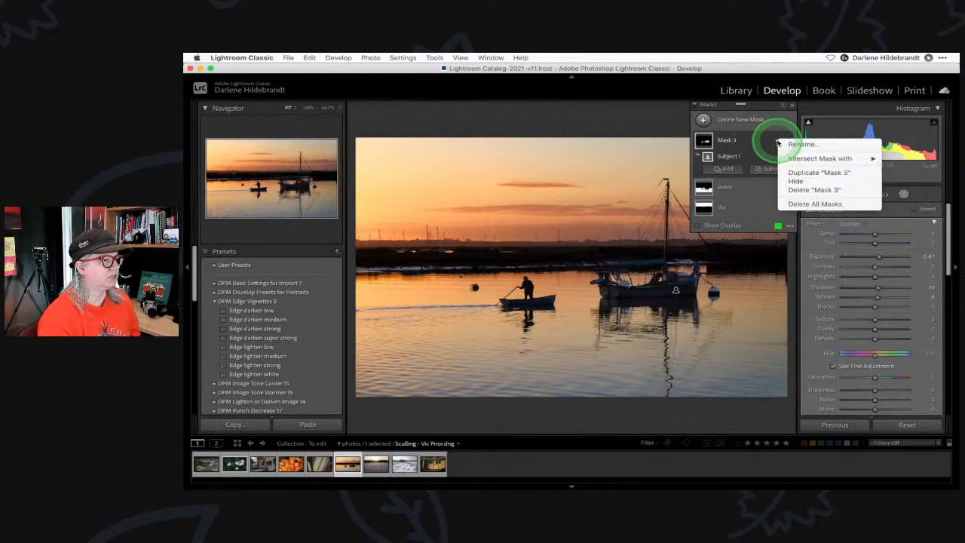
pyautogui.click(788, 143)
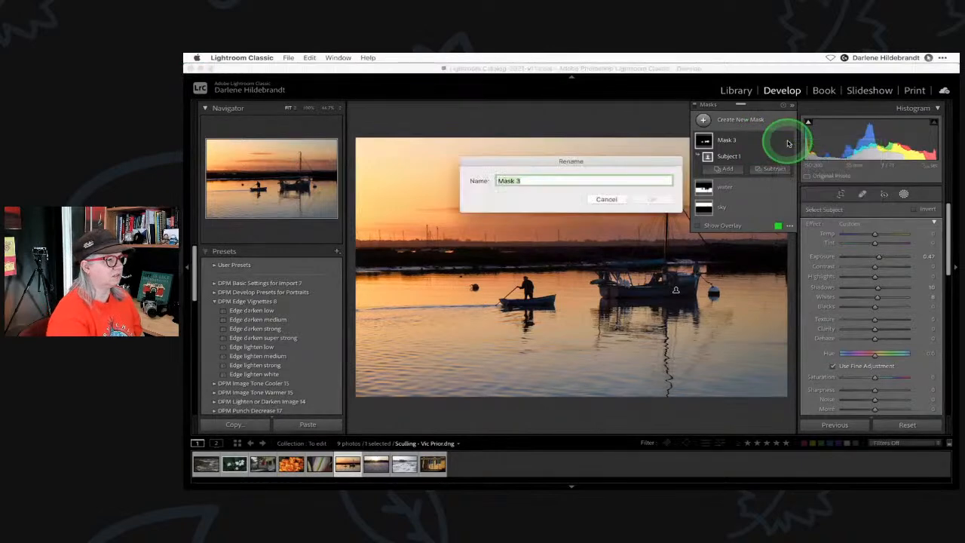
pyautogui.write('man and boat')
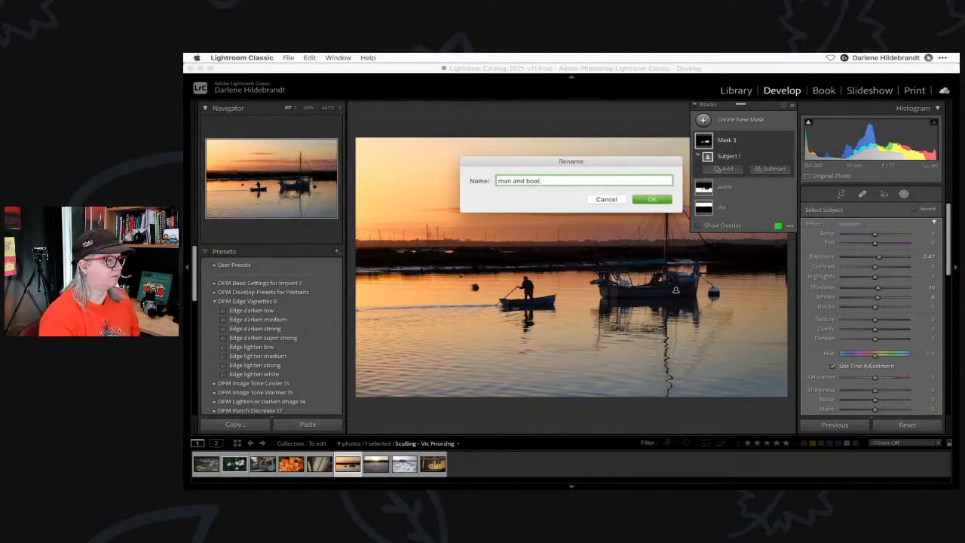
pyautogui.press('Return')
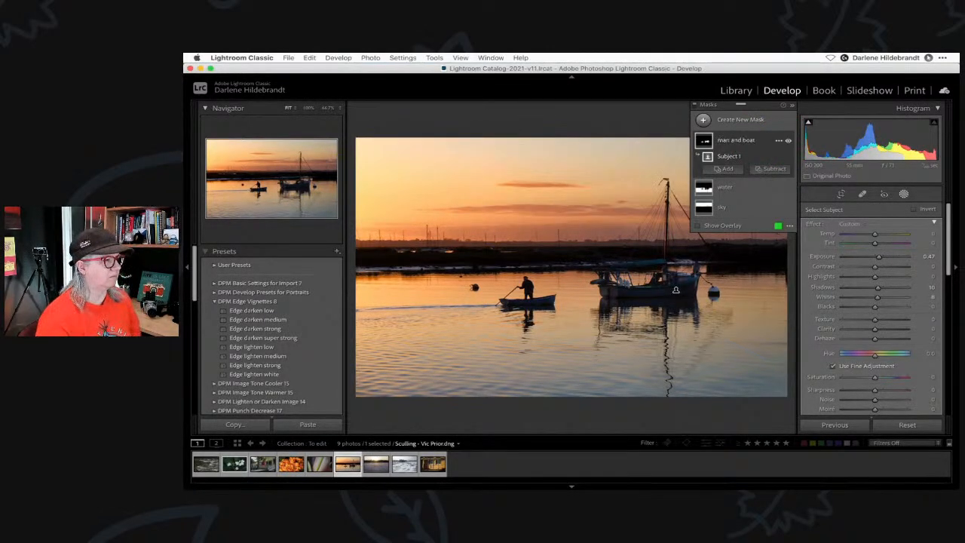
# Leave masking and compare the finished mask adjustments with the Before version of the photo several times.
pyautogui.click(904, 195)
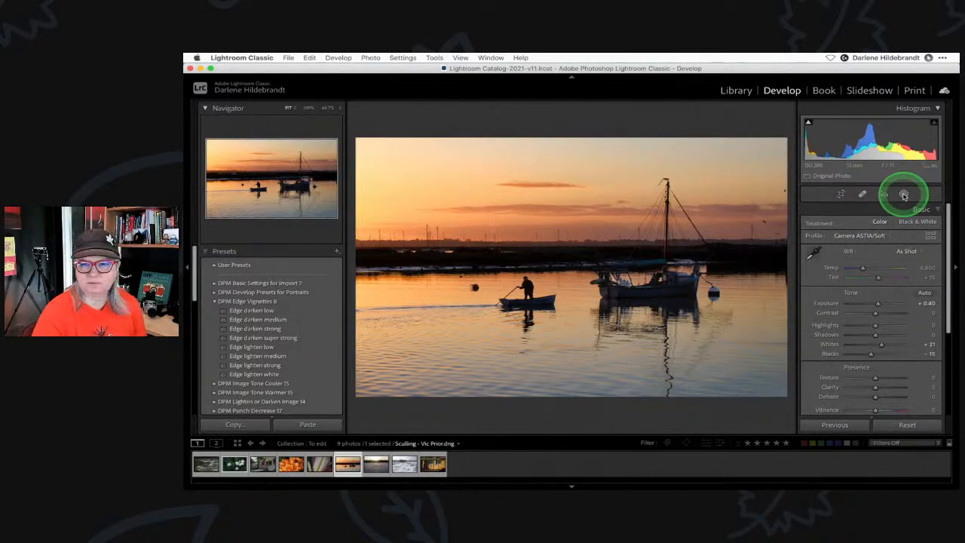
pyautogui.press('\\')
pyautogui.press('\\')
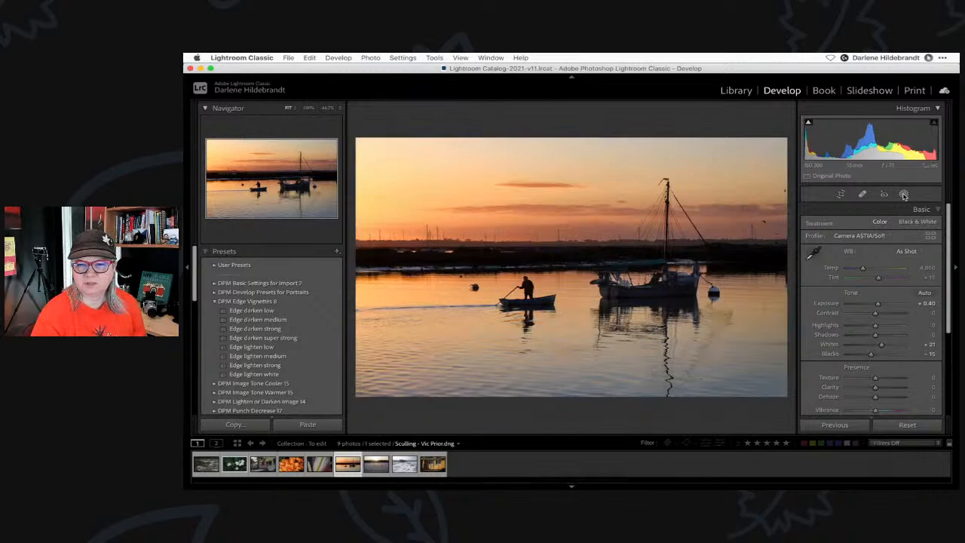
pyautogui.press('\\')
pyautogui.press('\\')
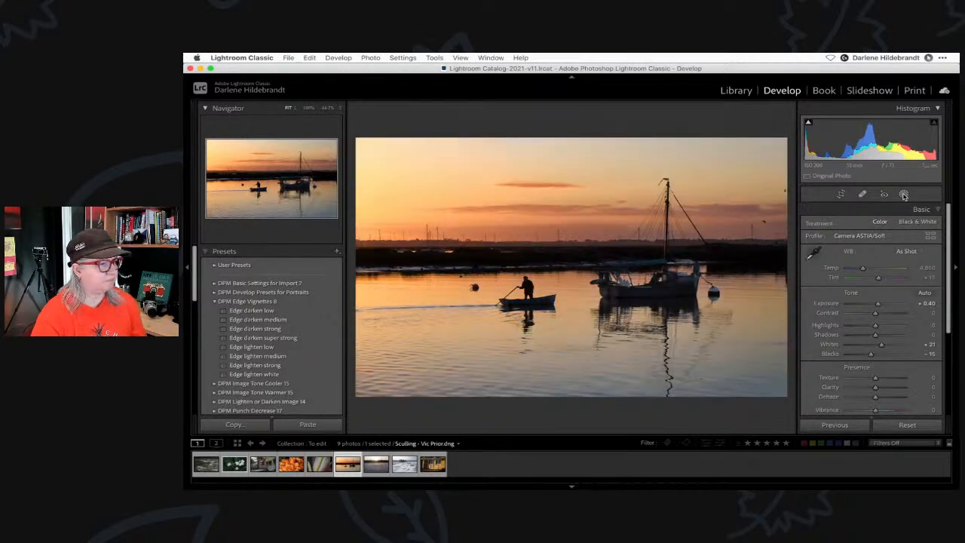
pyautogui.press('\\')
pyautogui.press('\\')
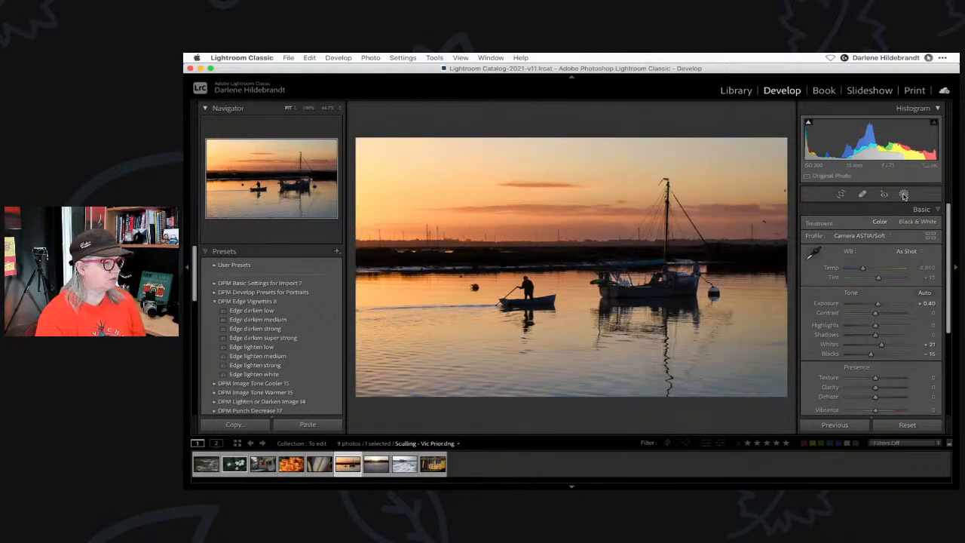
# Darken sky and water colours with targeted HSL Luminance adjustments: Orange -7, Yellow -17, Green -3, Aqua -25 and Blue -77.
pyautogui.scroll(-3, 852, 291)
pyautogui.moveTo(873, 339)
pyautogui.mouseDown()
pyautogui.moveTo(888, 340)
pyautogui.moveTo(869, 337)
pyautogui.moveTo(887, 336)
pyautogui.moveTo(879, 333)
pyautogui.mouseUp()
pyautogui.scroll(-2, 882, 333)
pyautogui.scroll(-3, 882, 333)
pyautogui.click(896, 314)
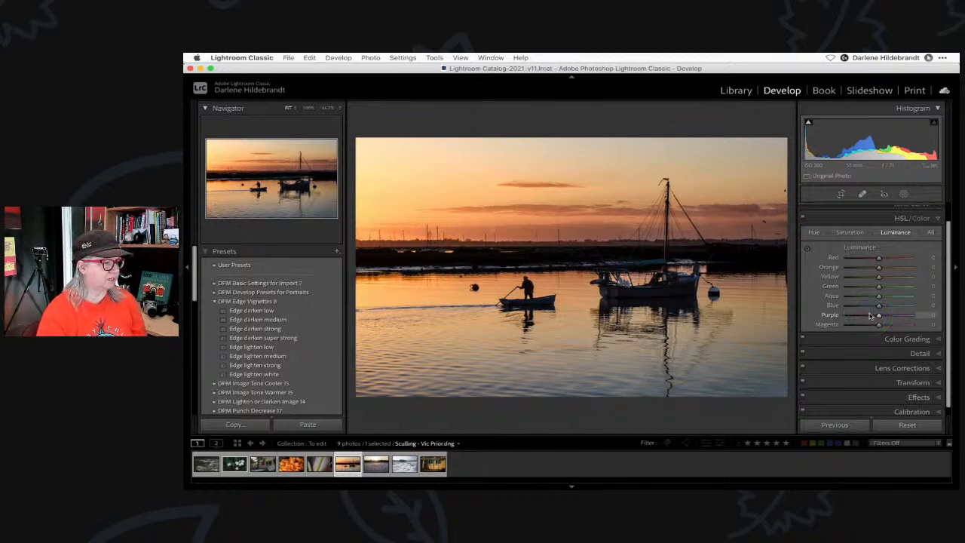
pyautogui.click(806, 250)
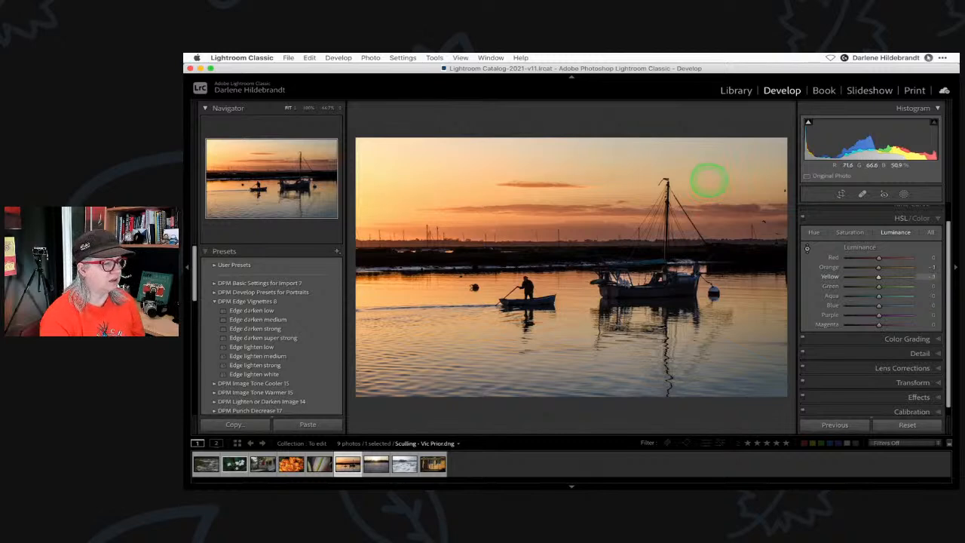
pyautogui.moveTo(708, 179); pyautogui.dragTo(709, 159)
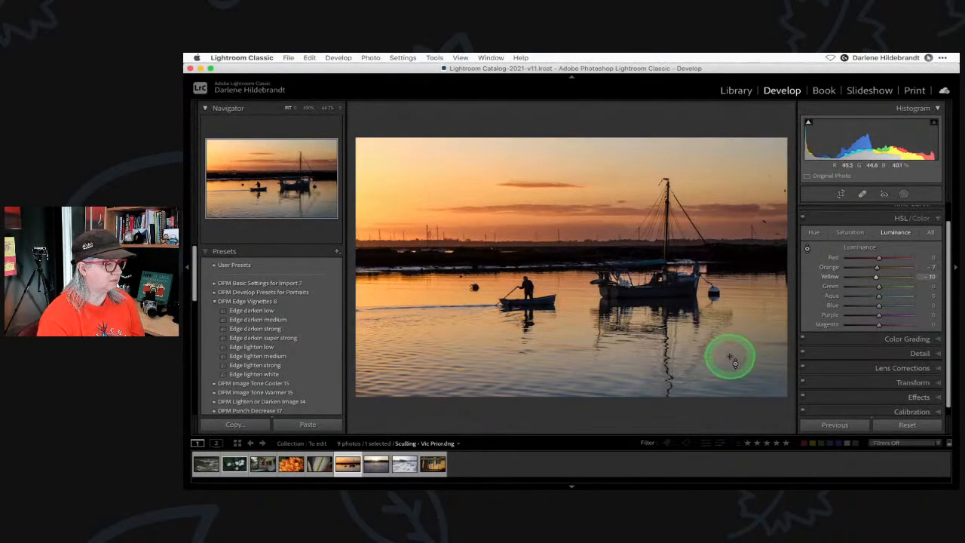
pyautogui.moveTo(732, 362); pyautogui.dragTo(767, 388)
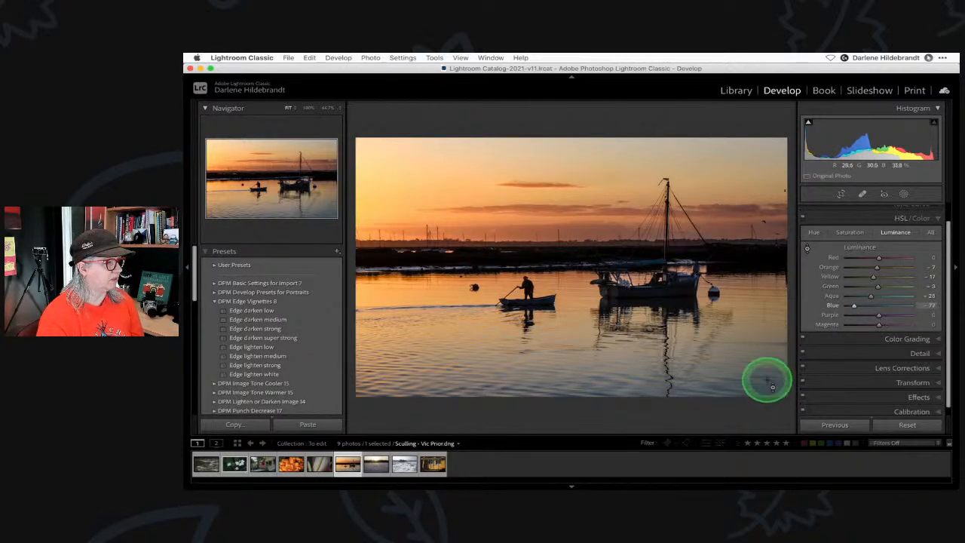
# Compare the photo with the HSL luminance adjustments switched off and on.
pyautogui.click(803, 219)
pyautogui.click(803, 219)
pyautogui.click(803, 220)
pyautogui.click(803, 219)
pyautogui.click(831, 273)
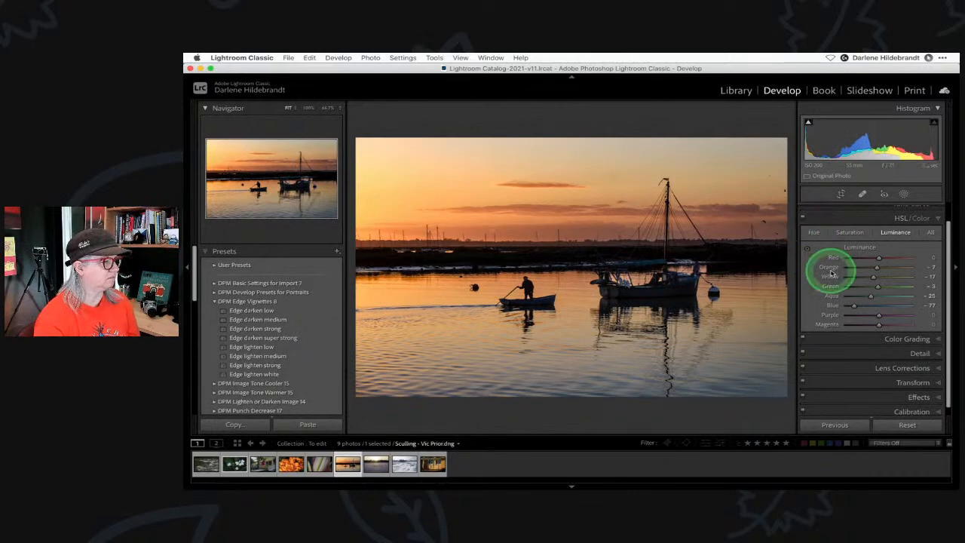
# Compare the edited harbour photo with its Before version several times.
pyautogui.press('\\')
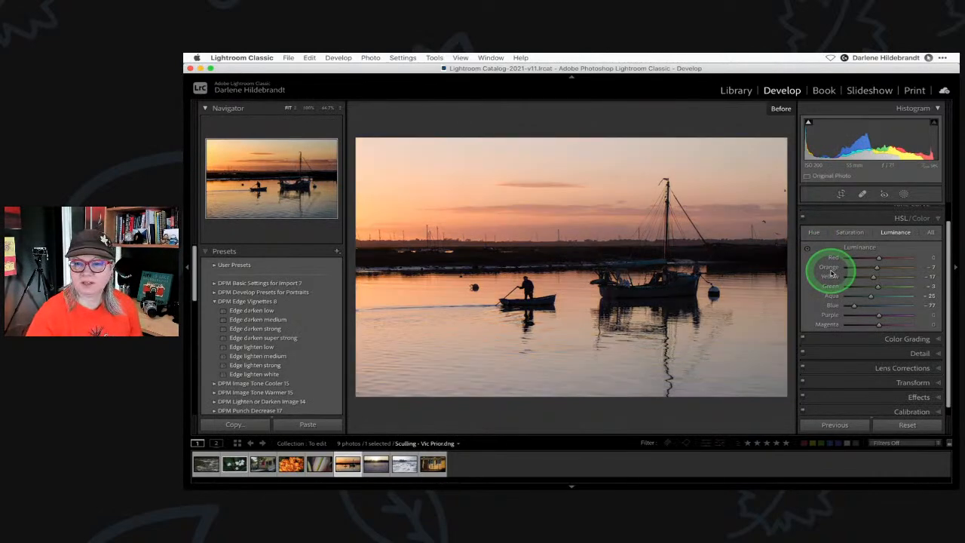
pyautogui.press('\\')
pyautogui.press('\\')
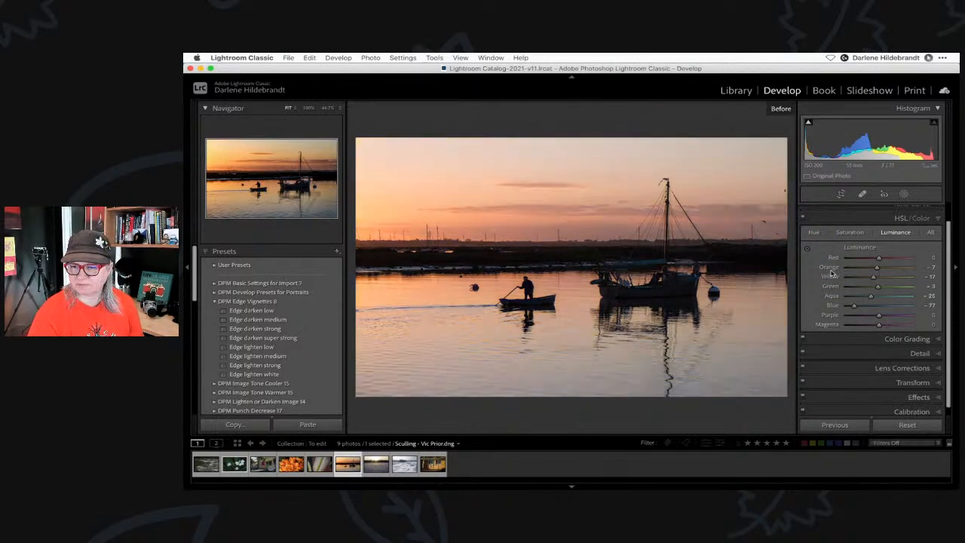
pyautogui.press('\\')
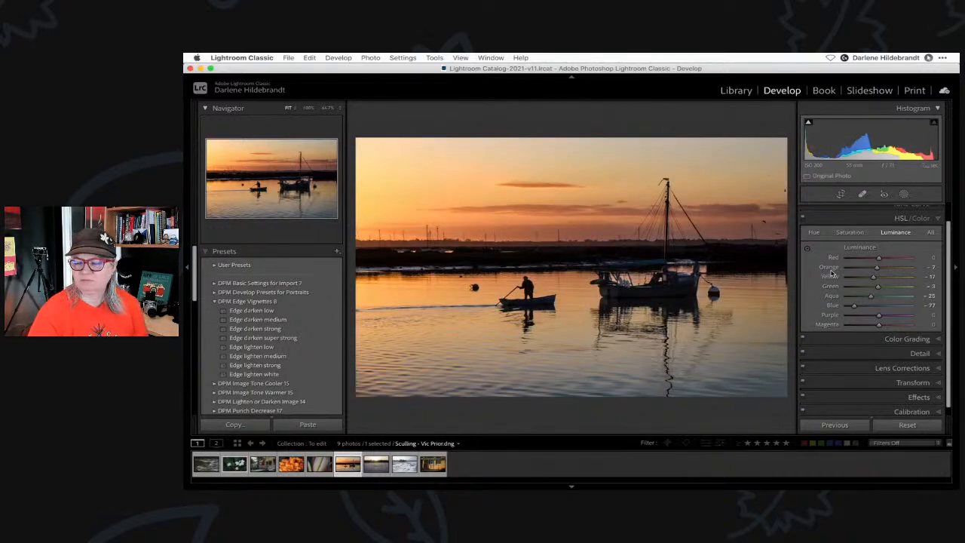
pyautogui.scroll(1, 831, 272)
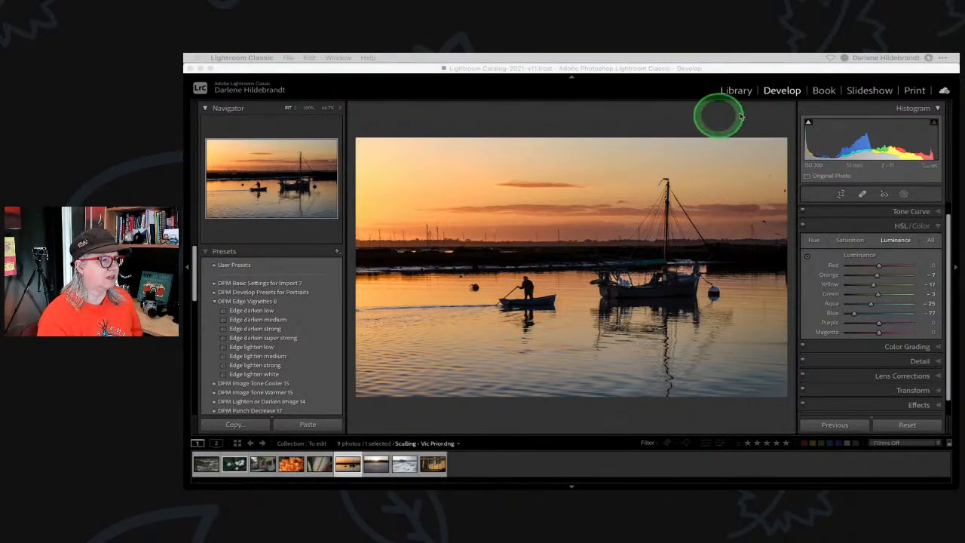
# Create a virtual copy of the edited harbour photo and reset all its Develop settings.
pyautogui.scroll(1, 894, 229)
pyautogui.click(924, 207)
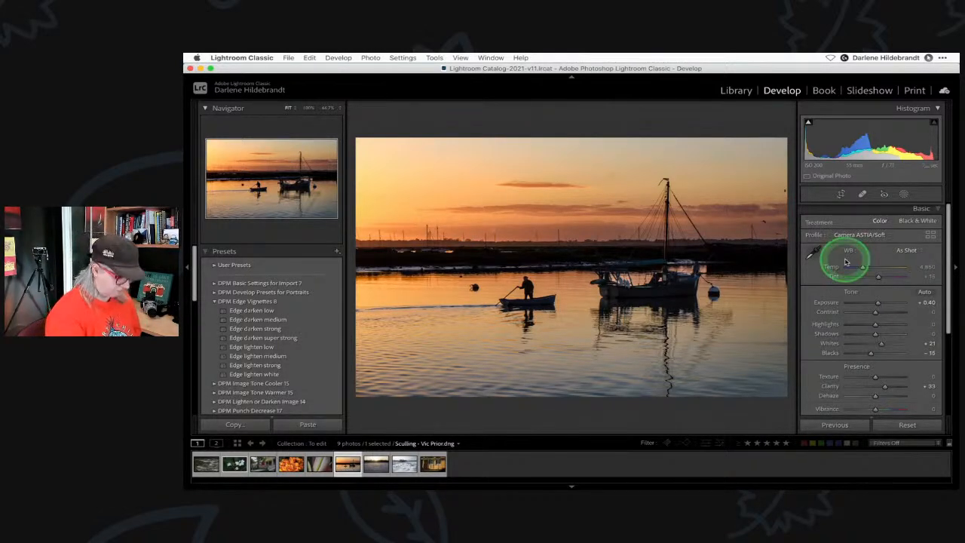
pyautogui.press('super+apostrophe')
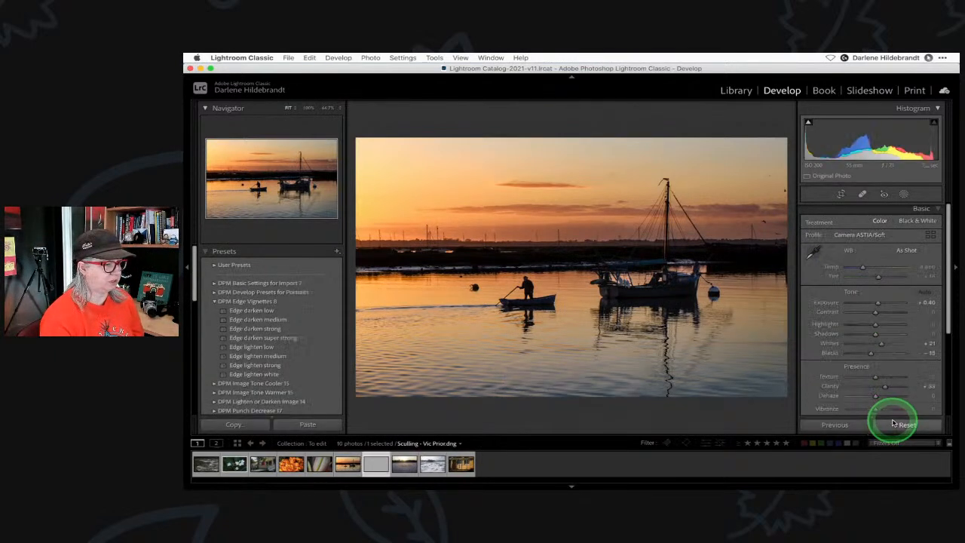
pyautogui.click(874, 420)
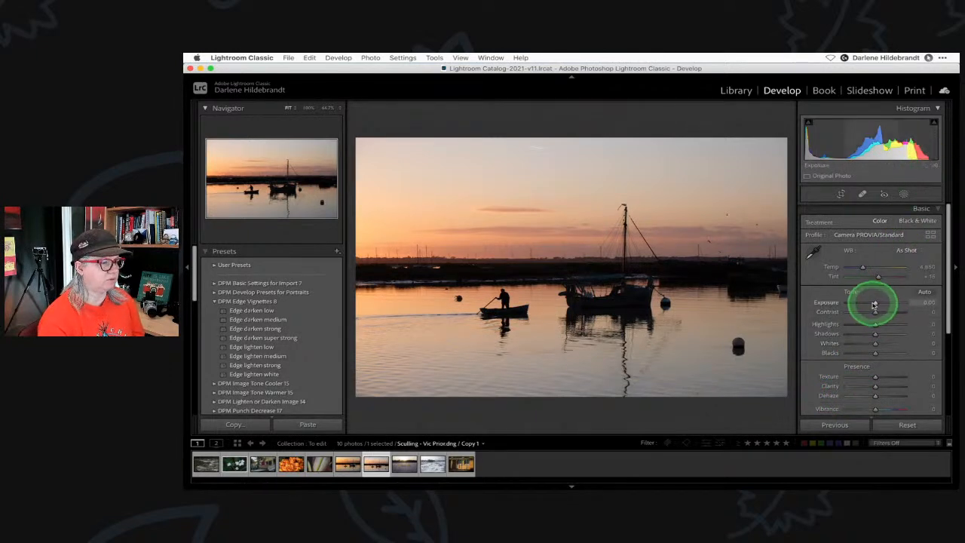
# Try a brighter Exposure on the unedited harbour copy, reset it to 0 and return to the edited original.
pyautogui.moveTo(872, 302); pyautogui.dragTo(881, 303)
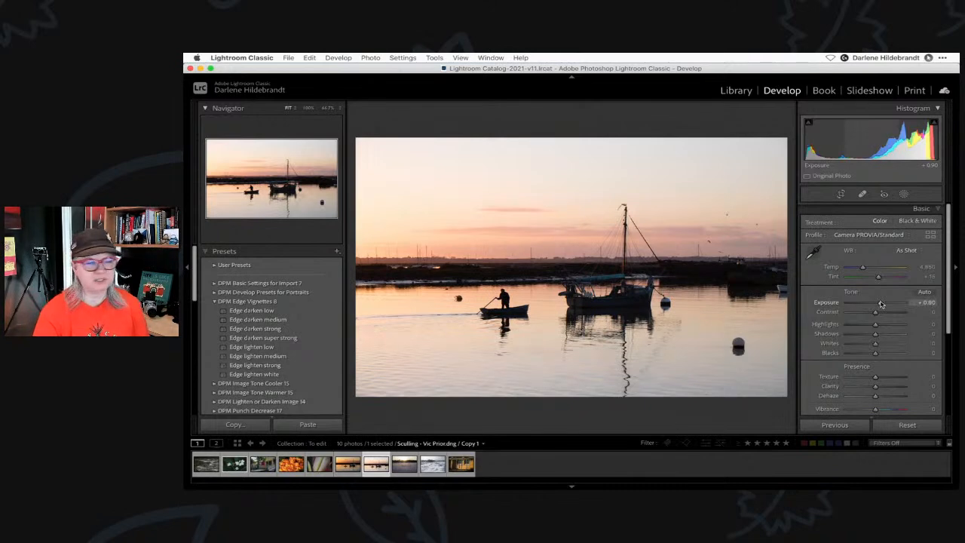
pyautogui.doubleClick(880, 303)
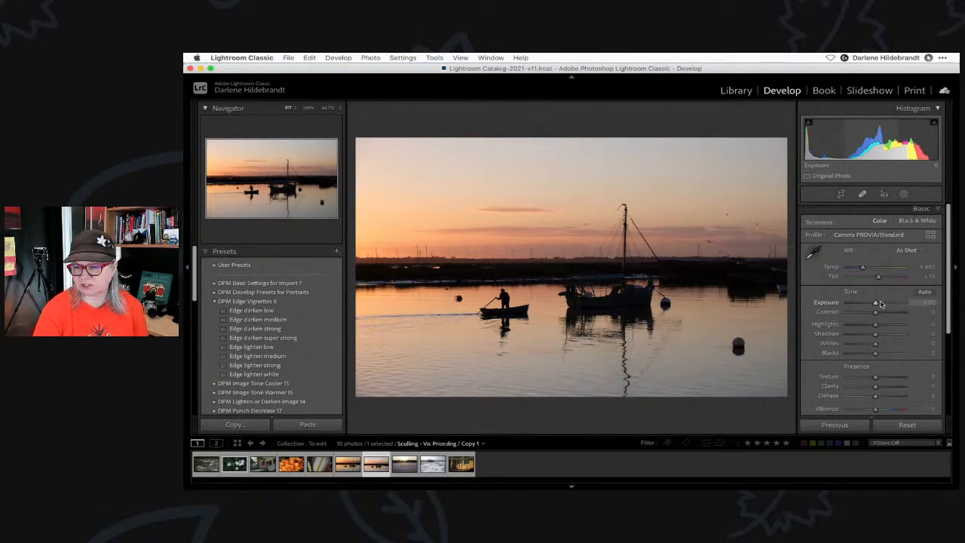
pyautogui.press('Left')
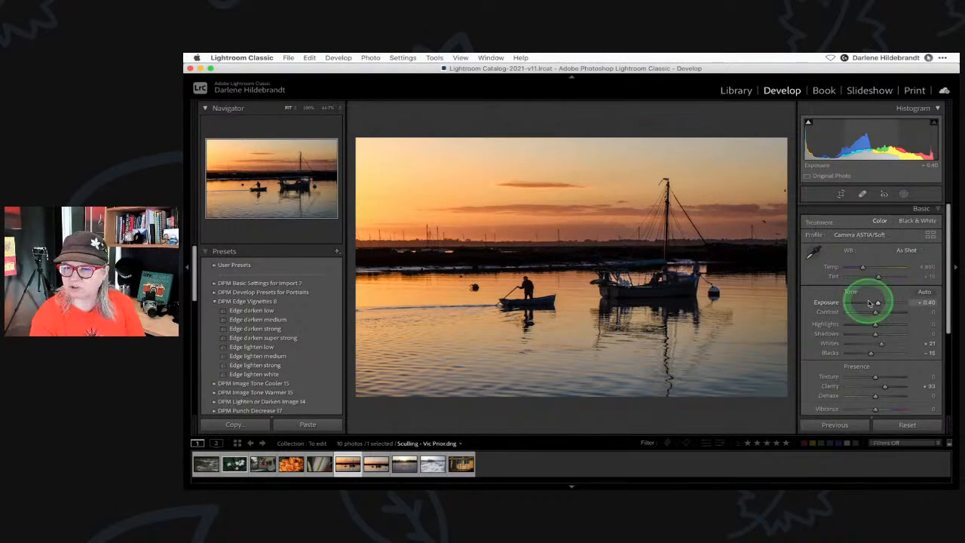
pyautogui.press('super+e')
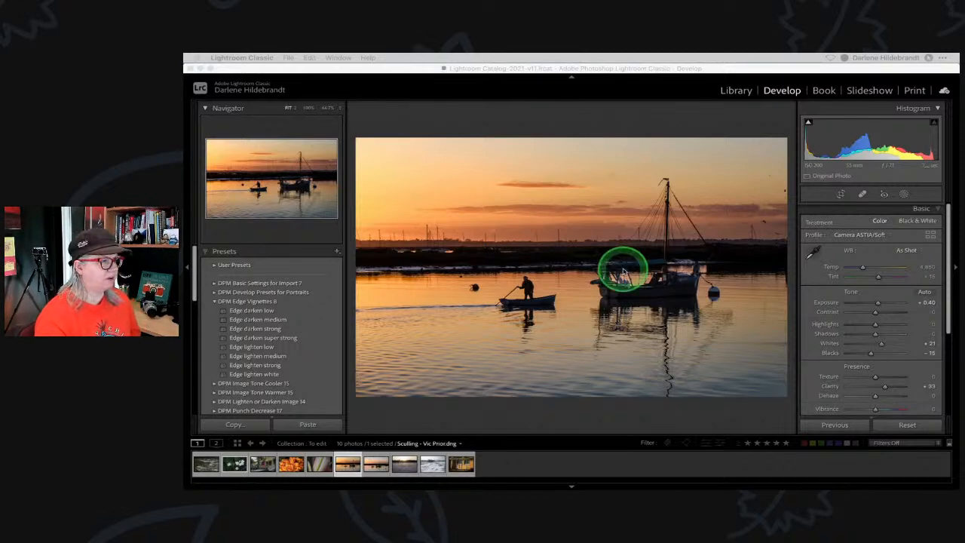
pyautogui.click(635, 121)
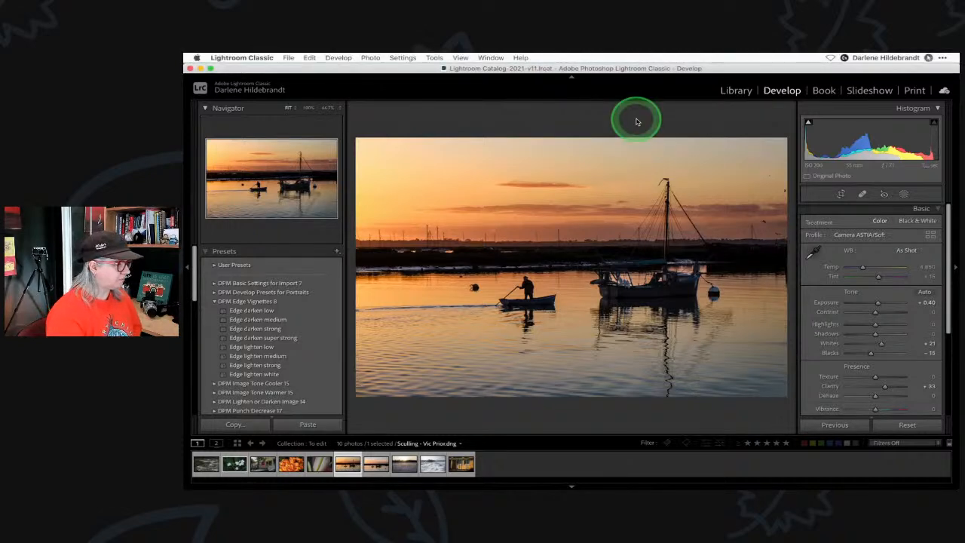
# Pick the snowy lake sunset photo from the Library grid and open it in Develop.
pyautogui.press('g')
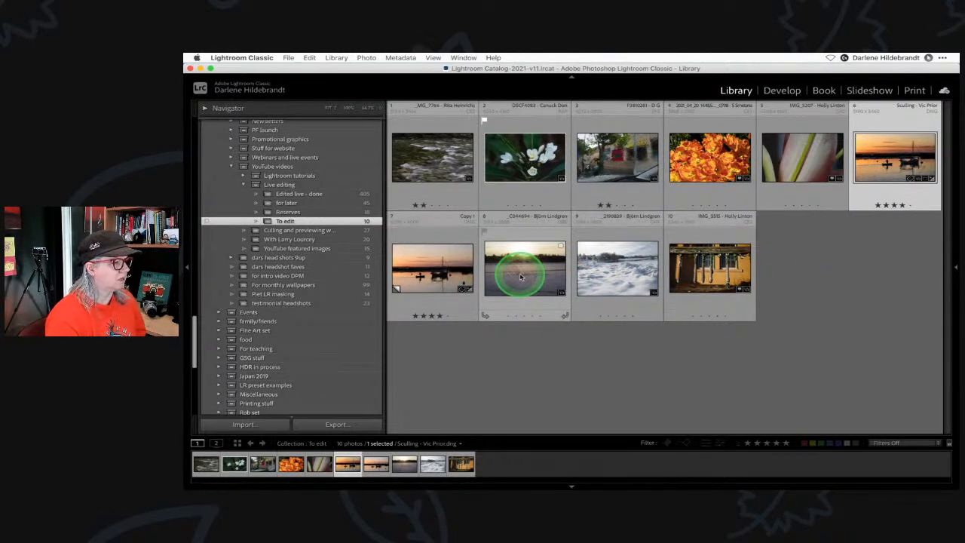
pyautogui.doubleClick(520, 278)
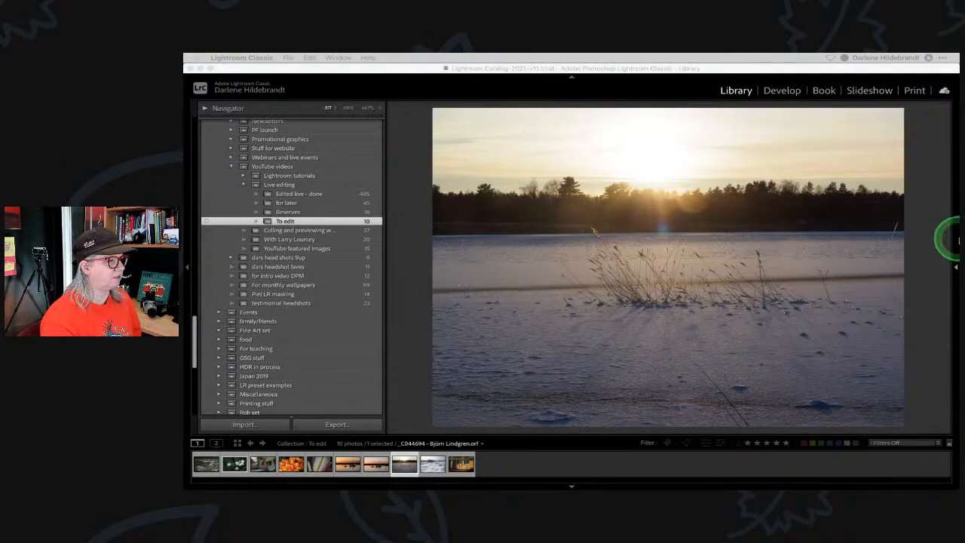
pyautogui.click(926, 224)
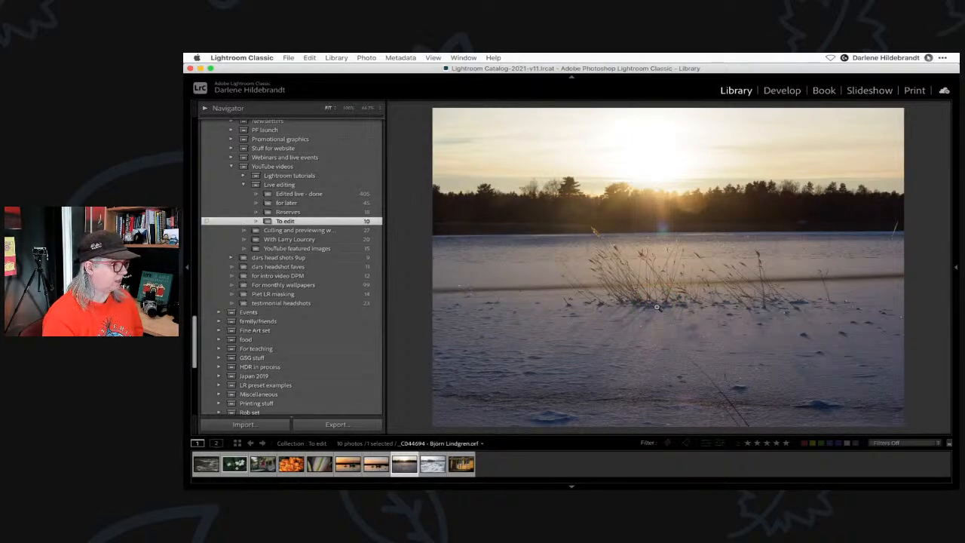
pyautogui.press('d')
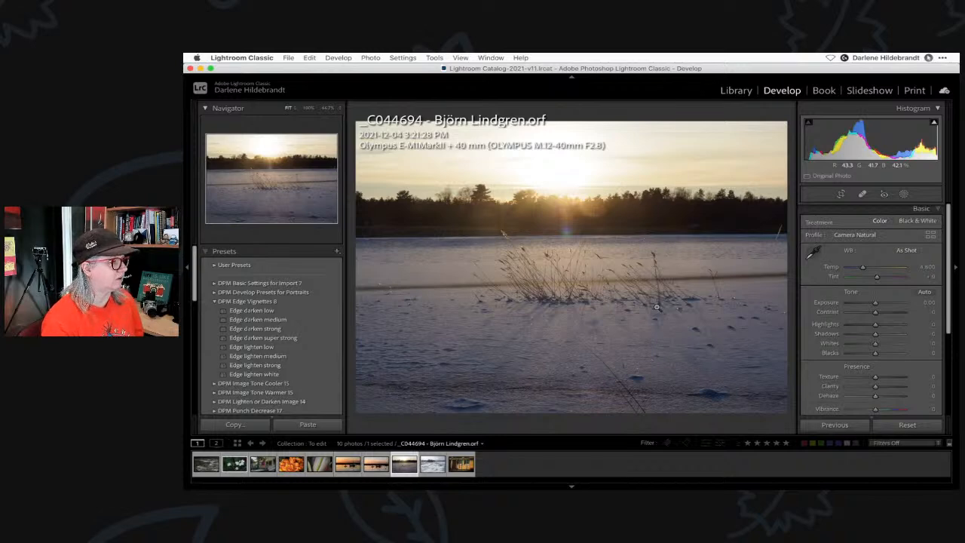
# Check the photo's info overlay and inspect the snow in the foreground at 100%, ending in the fitted view.
pyautogui.press('i')
pyautogui.press('i')
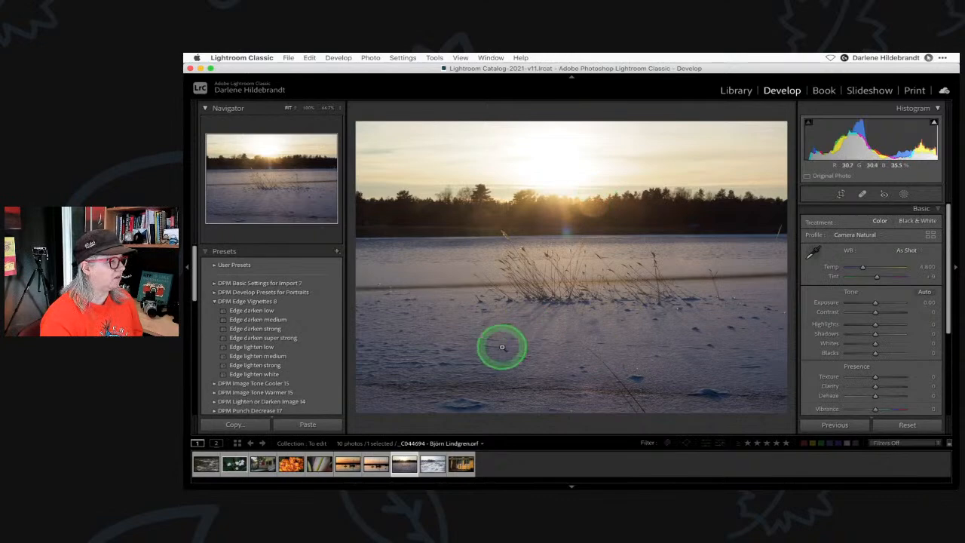
pyautogui.click(575, 345)
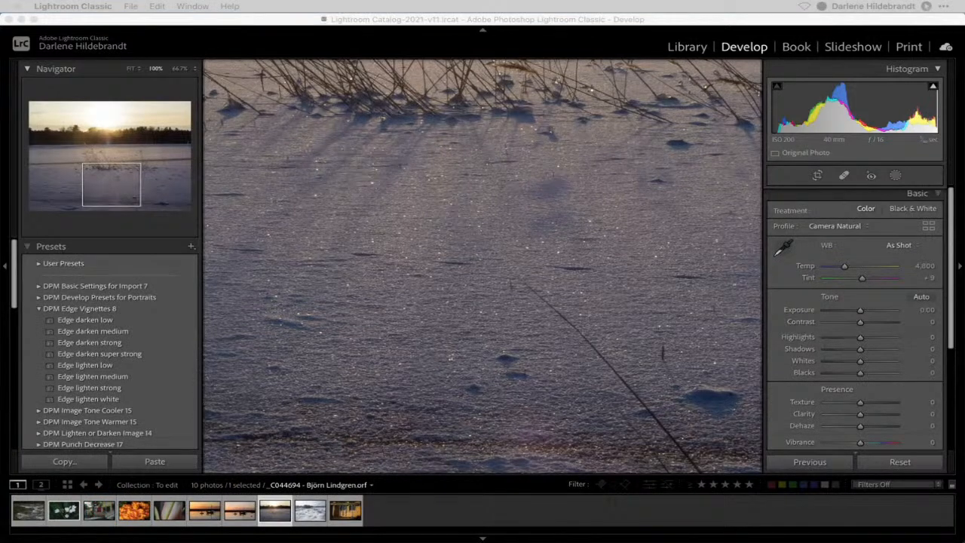
pyautogui.click(430, 278)
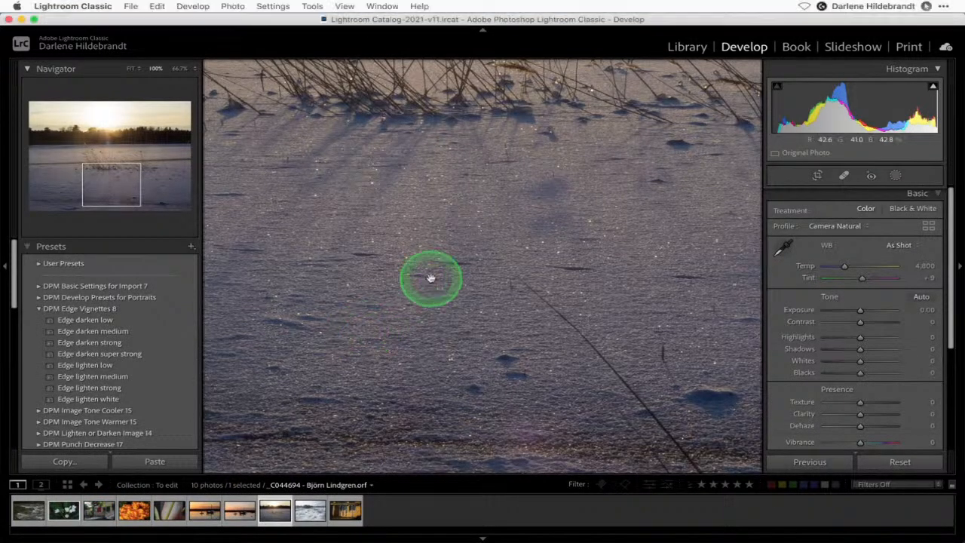
pyautogui.click(484, 305)
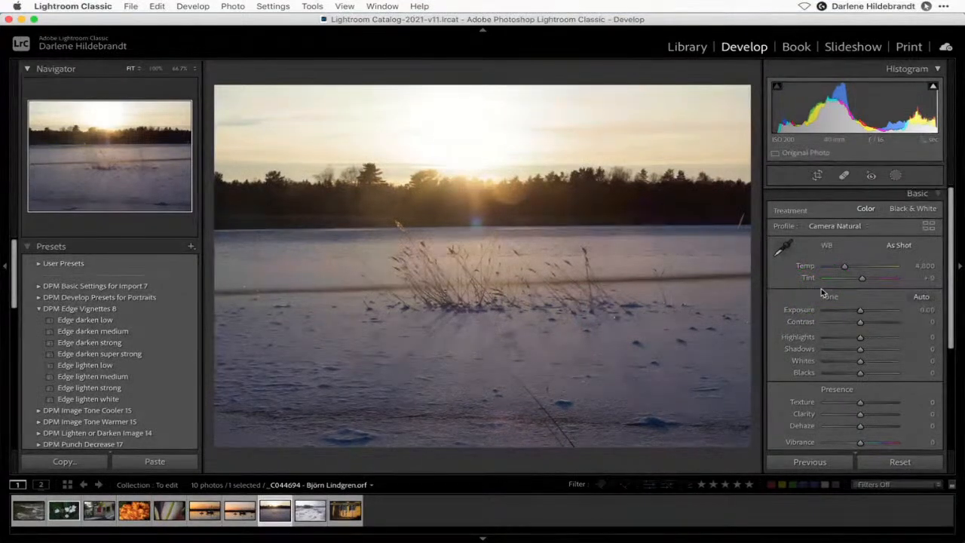
# Try automatic straightening of the tilted horizon in Crop & Straighten and reset the crop.
pyautogui.press('r')
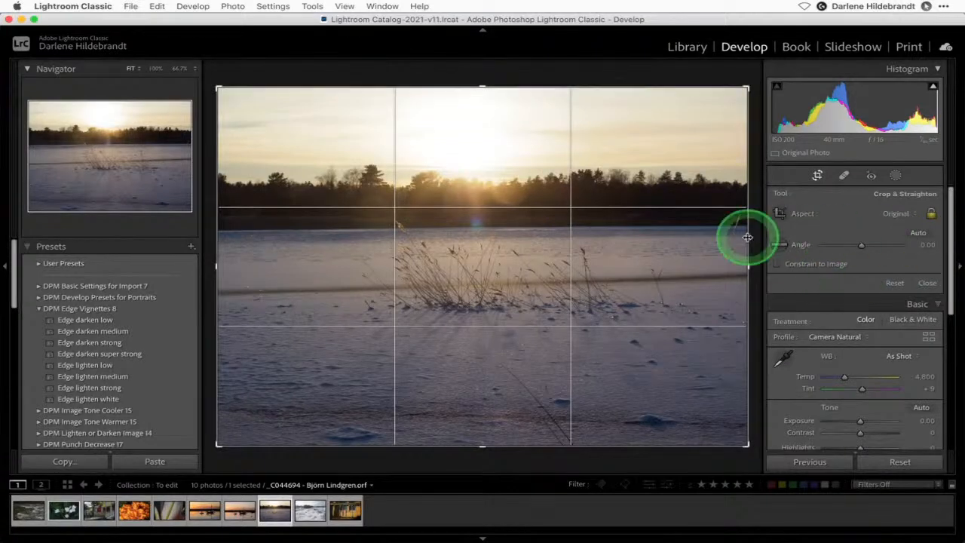
pyautogui.click(917, 234)
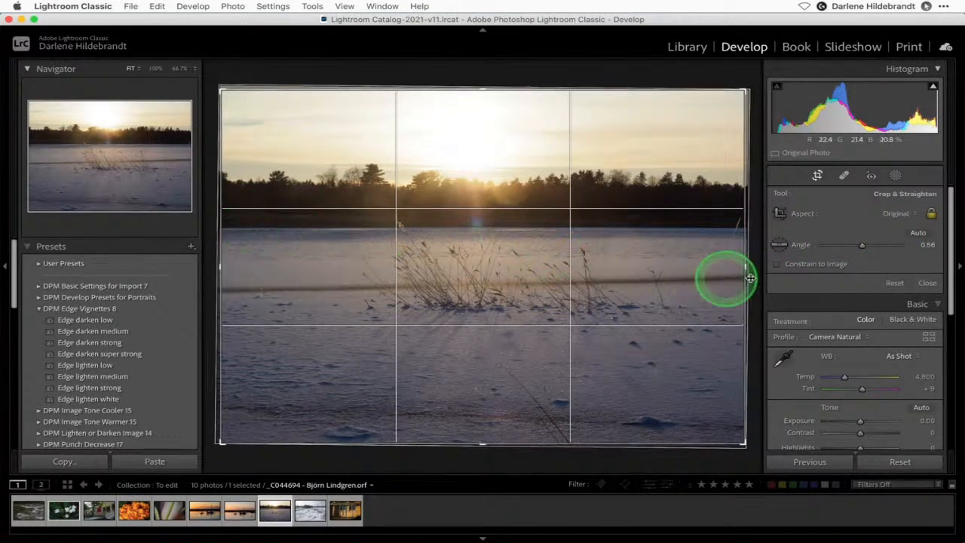
pyautogui.click(894, 284)
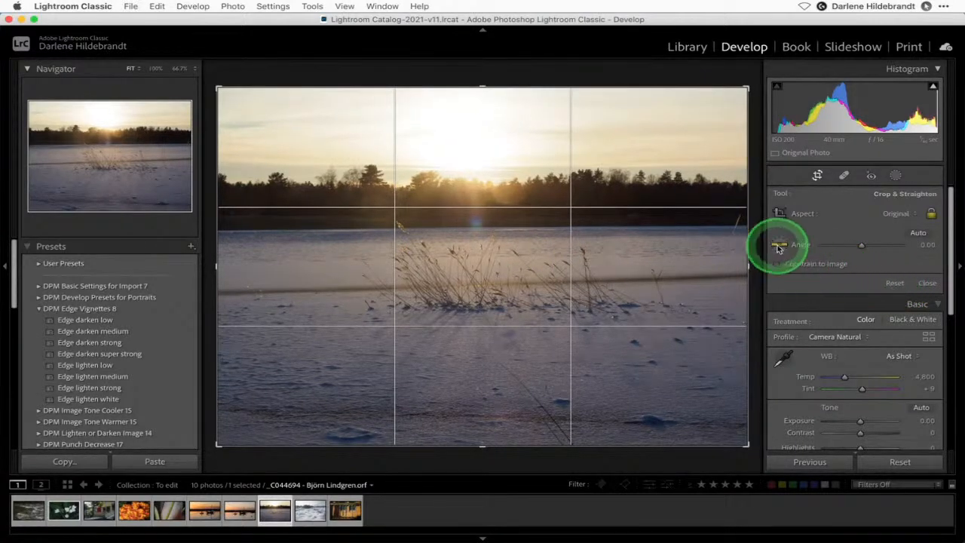
# Straighten the photo to an angle of about 0.54 by tracing the far shoreline from end to end with the Straighten tool.
pyautogui.click(778, 247)
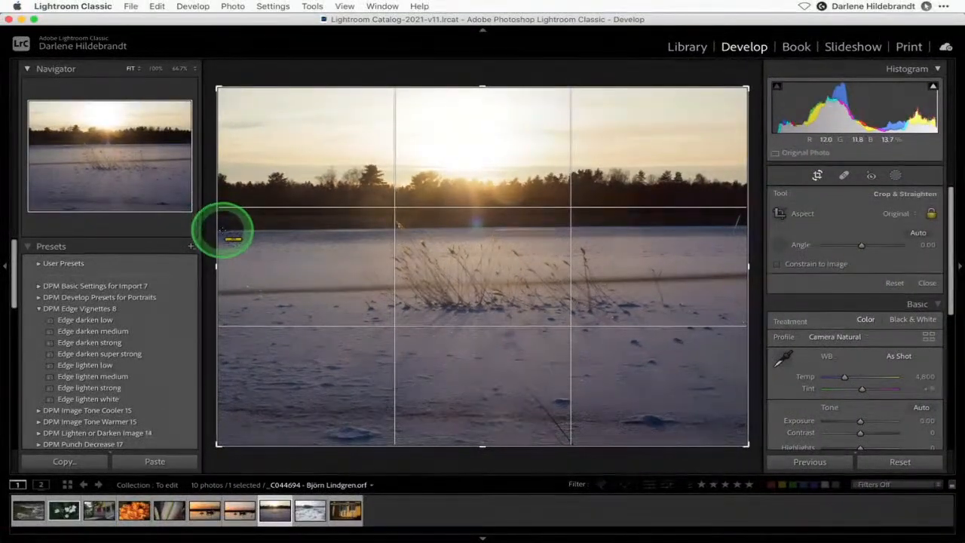
pyautogui.moveTo(222, 230); pyautogui.dragTo(755, 225)
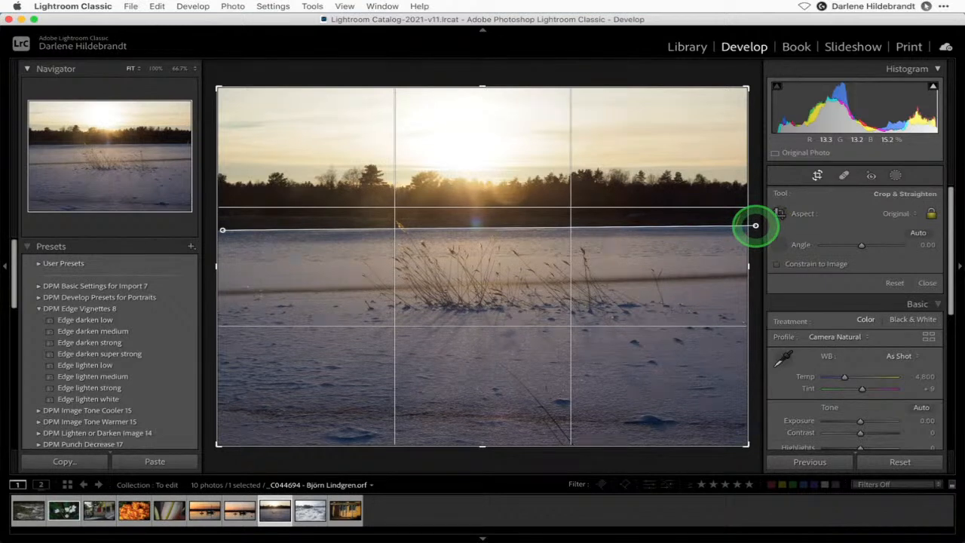
pyautogui.moveTo(755, 225); pyautogui.dragTo(754, 225)
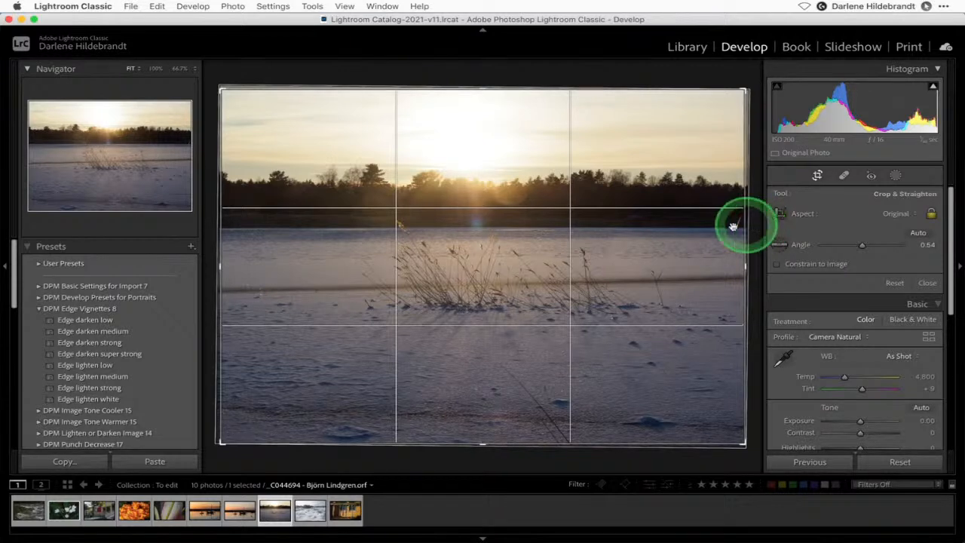
# Unlock the crop's aspect ratio, cut away the foreground snow below the grasses and apply the crop.
pyautogui.click(927, 215)
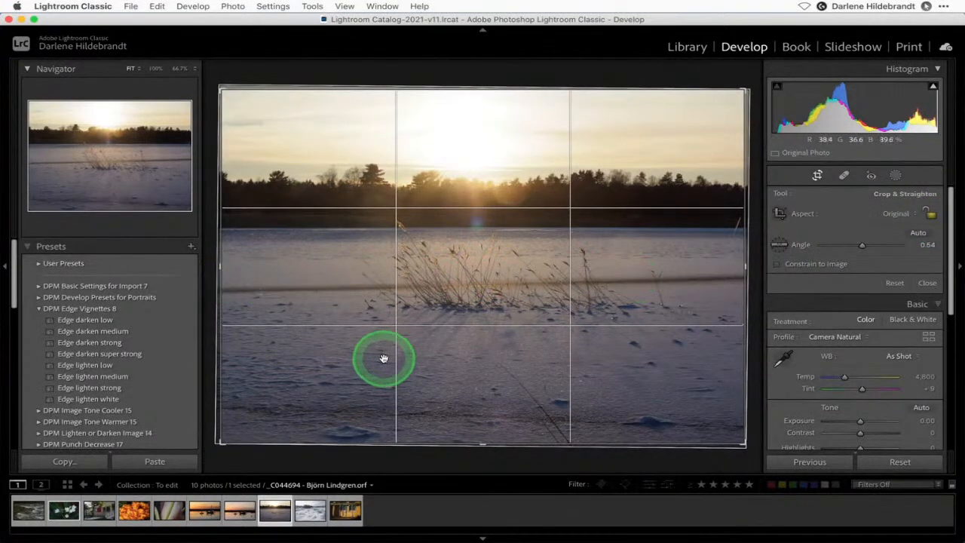
pyautogui.moveTo(482, 443)
pyautogui.mouseDown()
pyautogui.moveTo(482, 397)
pyautogui.moveTo(487, 445)
pyautogui.mouseUp()
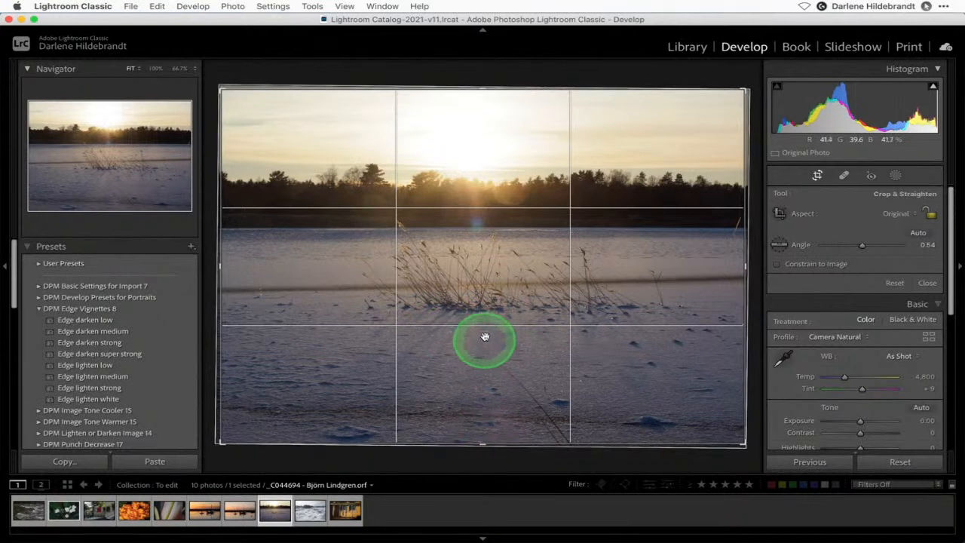
pyautogui.moveTo(482, 440); pyautogui.dragTo(696, 398)
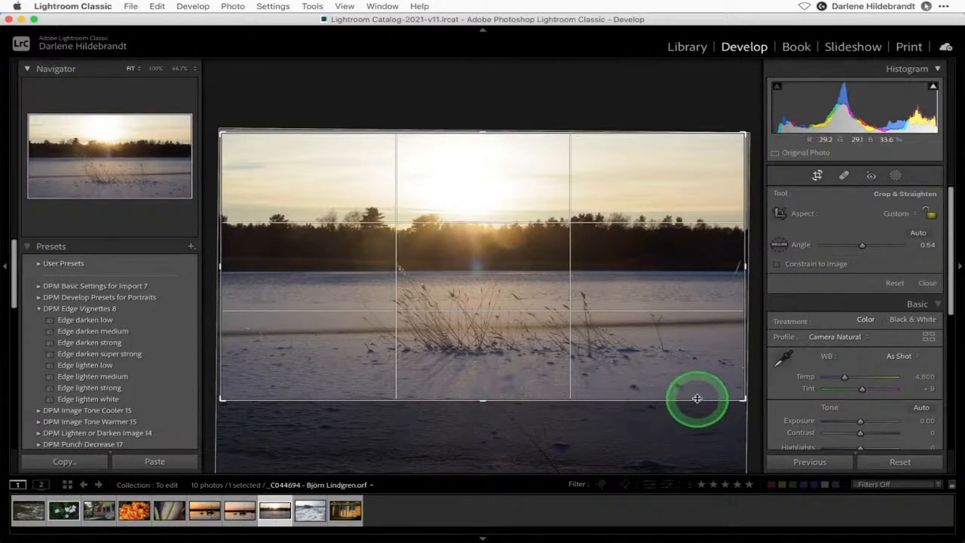
pyautogui.press('Return')
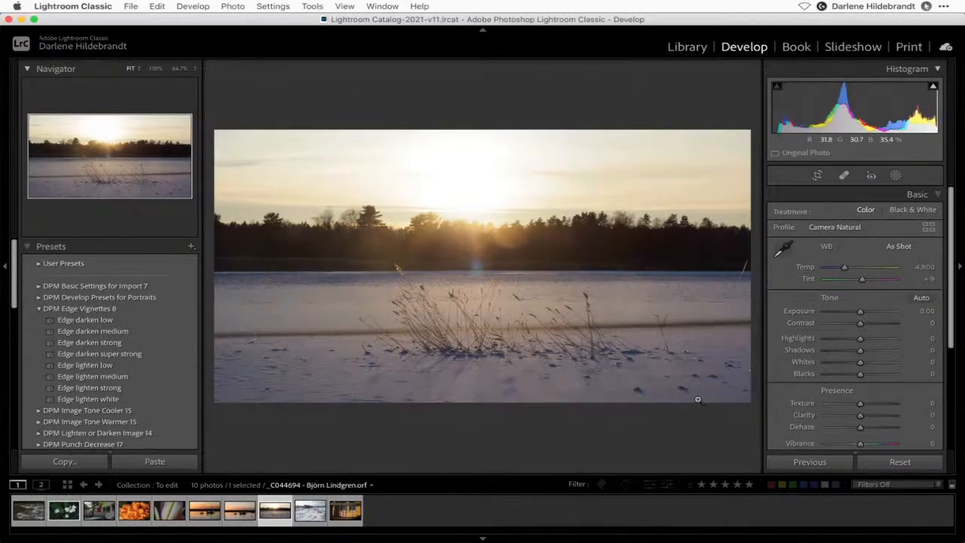
# Create a virtual copy of the cropped lake photo and reset it to the unedited, full-frame version.
pyautogui.click(697, 398)
pyautogui.press('super+apostrophe')
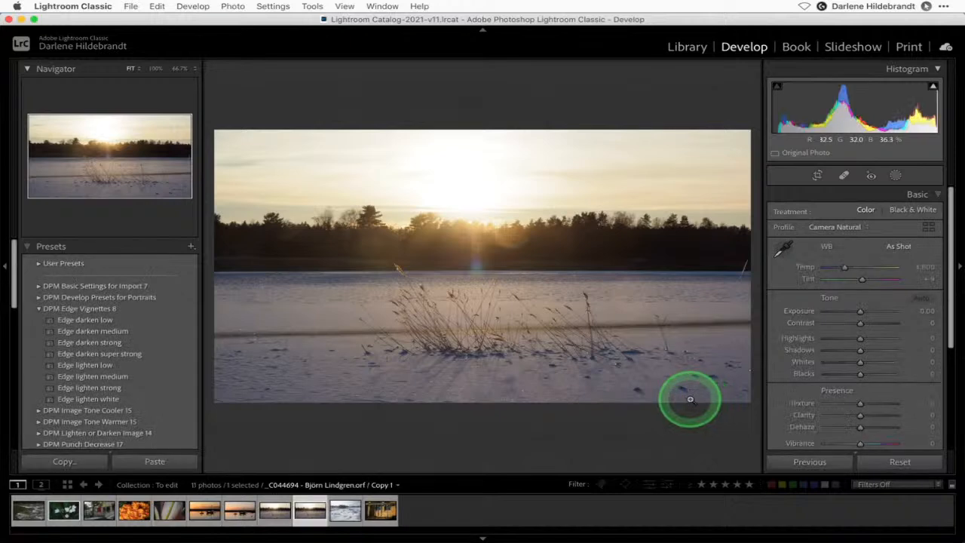
pyautogui.click(896, 461)
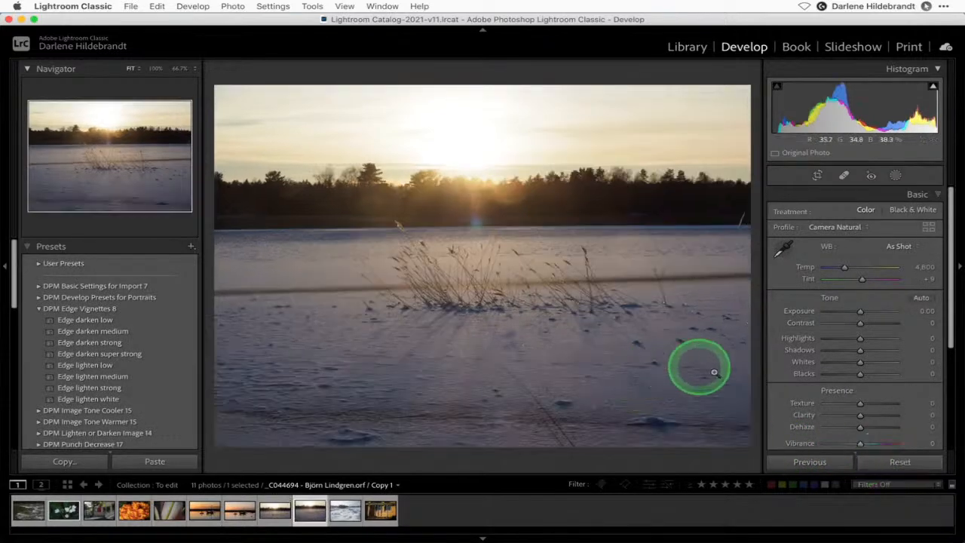
# Compare the cropped lake photo and its uncropped copy side by side in Survey view with the side panels hidden.
pyautogui.hotkey('shift', 'Left')
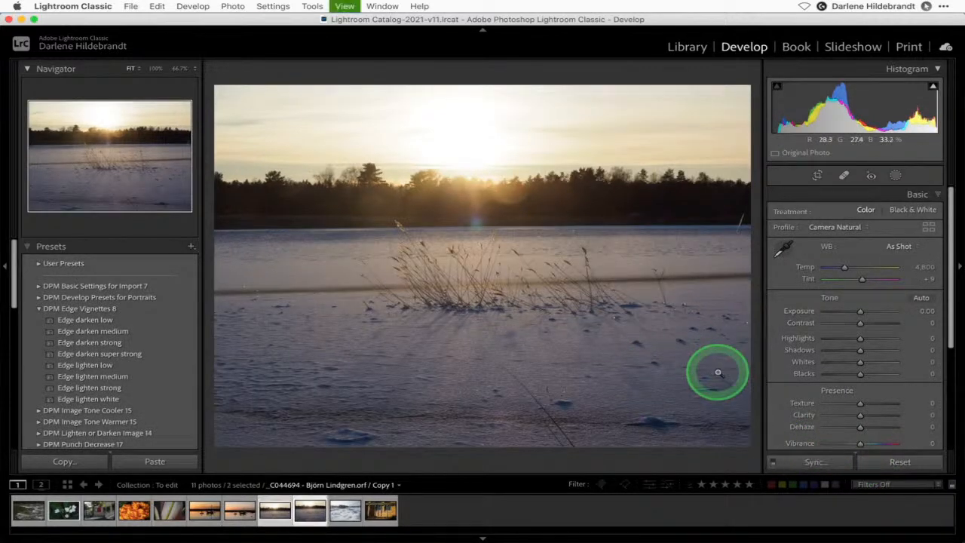
pyautogui.press('n')
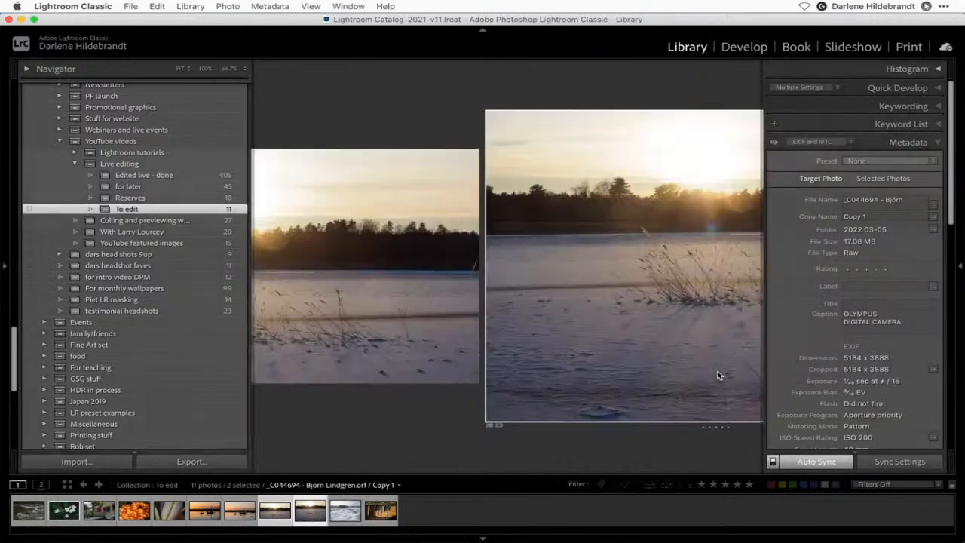
pyautogui.press('Tab')
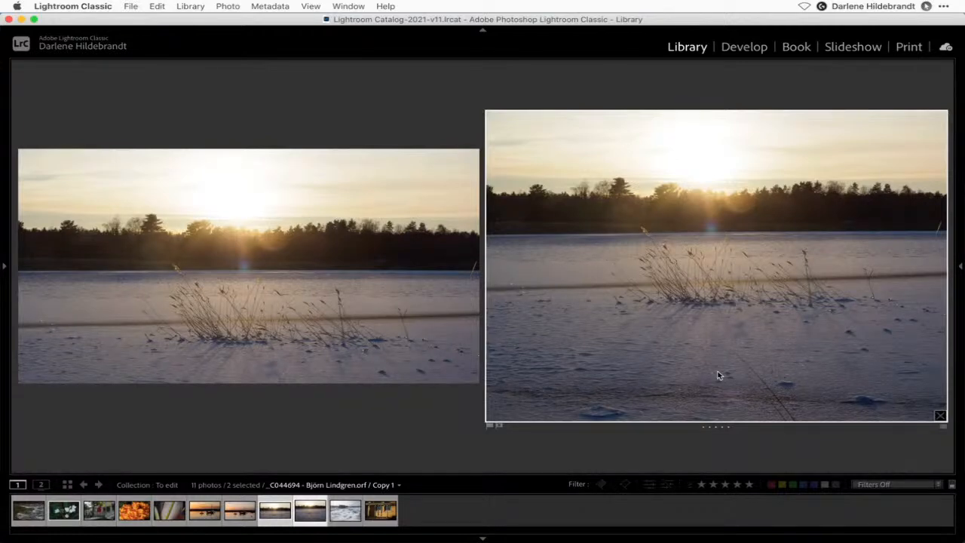
# Reopen the cropped lake photo for developing, tighten its crop at the sky and at the side with the stray grass, and apply it.
pyautogui.press('Left')
pyautogui.press('d')
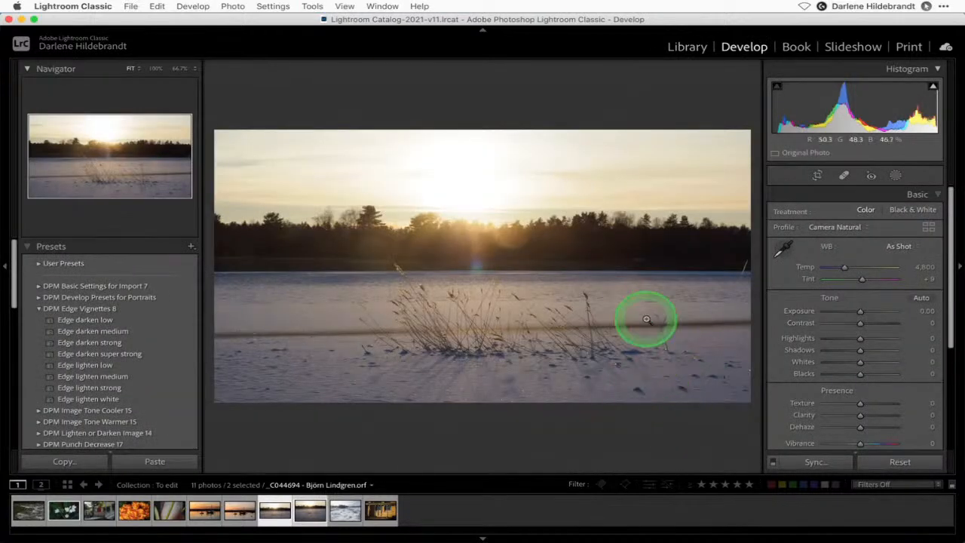
pyautogui.press('r')
pyautogui.moveTo(731, 272)
pyautogui.mouseDown()
pyautogui.moveTo(734, 258)
pyautogui.moveTo(715, 280)
pyautogui.moveTo(749, 266)
pyautogui.moveTo(732, 267)
pyautogui.mouseUp()
pyautogui.moveTo(514, 376); pyautogui.dragTo(560, 392)
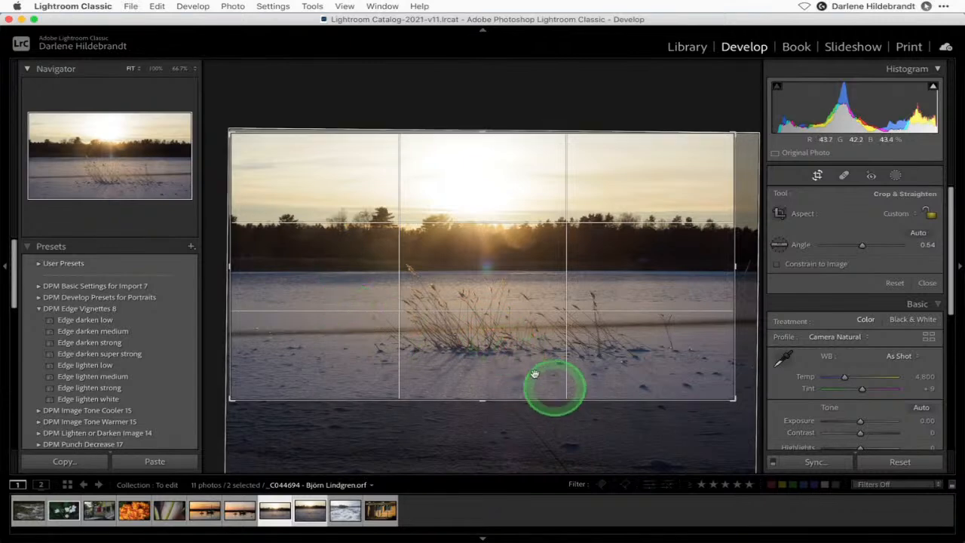
pyautogui.moveTo(733, 270); pyautogui.dragTo(712, 270)
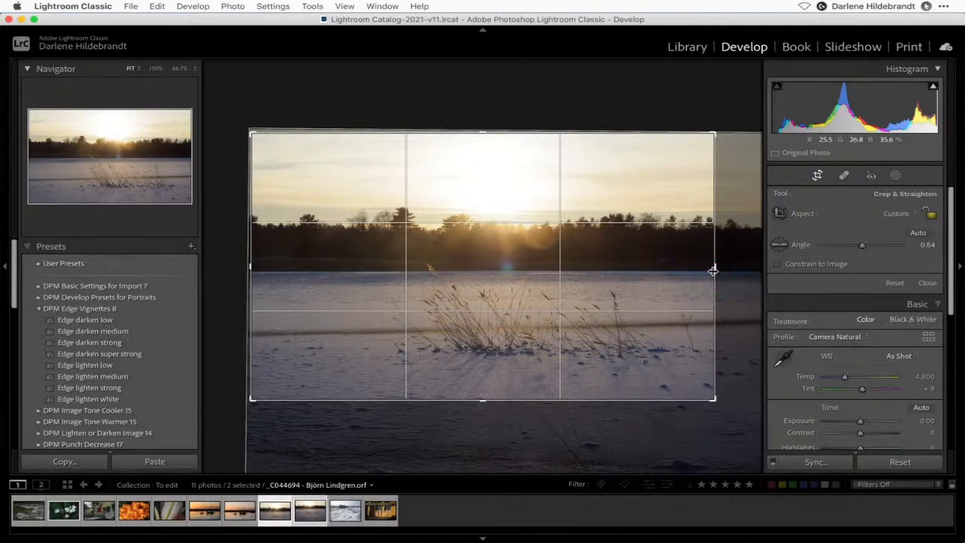
pyautogui.moveTo(484, 129); pyautogui.dragTo(485, 144)
pyautogui.press('Return')
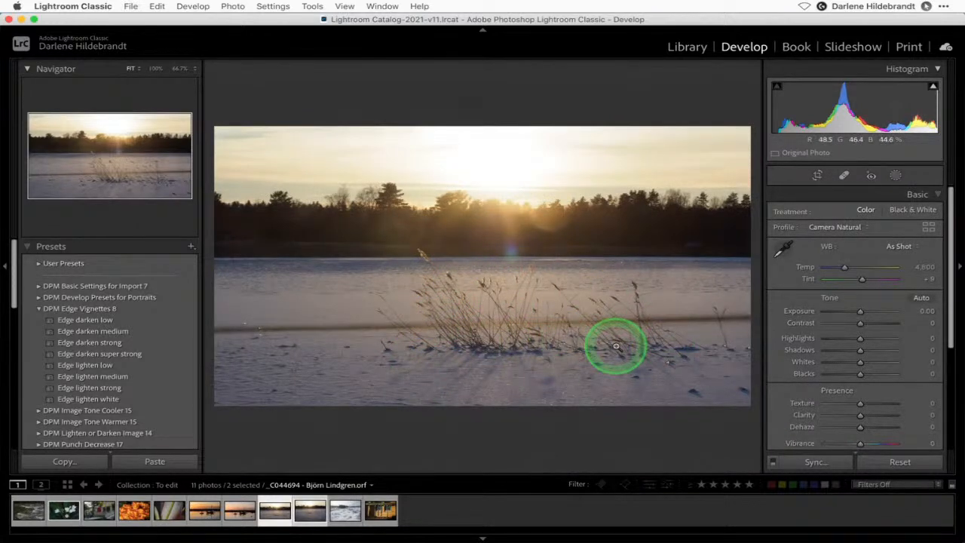
# Flip the lake photo horizontally.
pyautogui.click(230, 5)
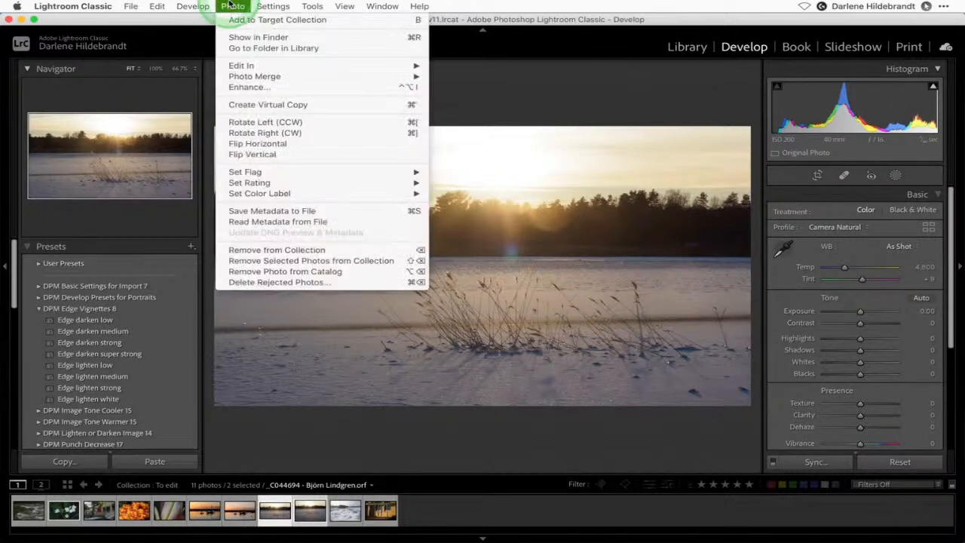
pyautogui.click(232, 6)
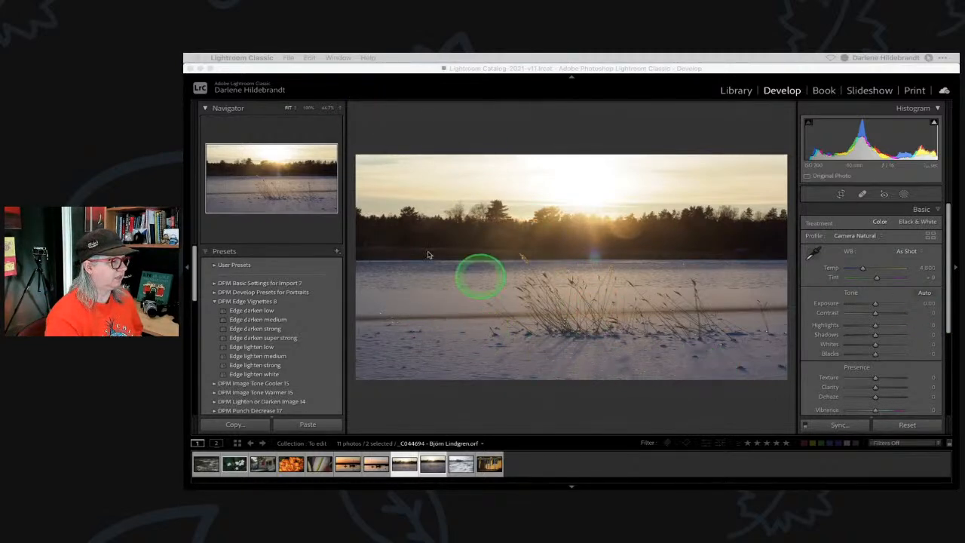
pyautogui.click(374, 114)
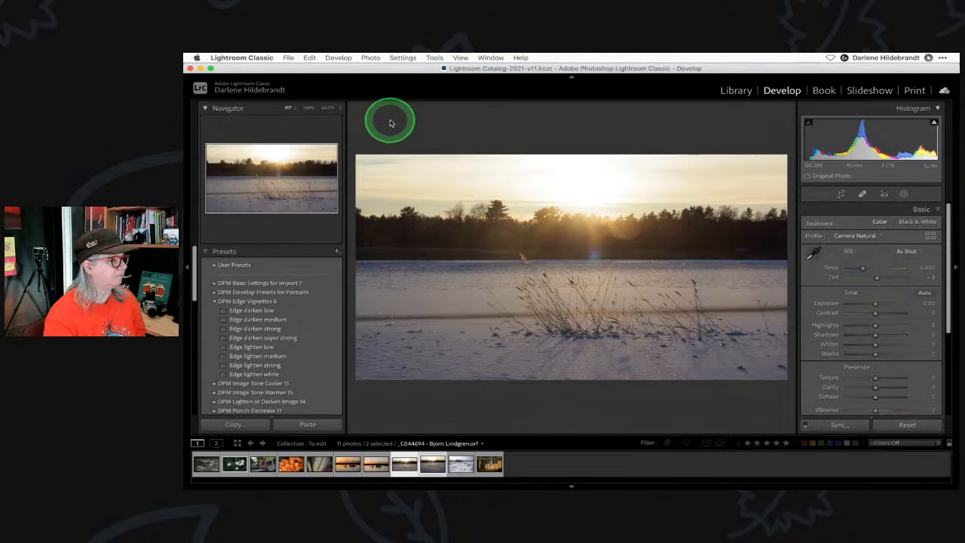
pyautogui.click(364, 58)
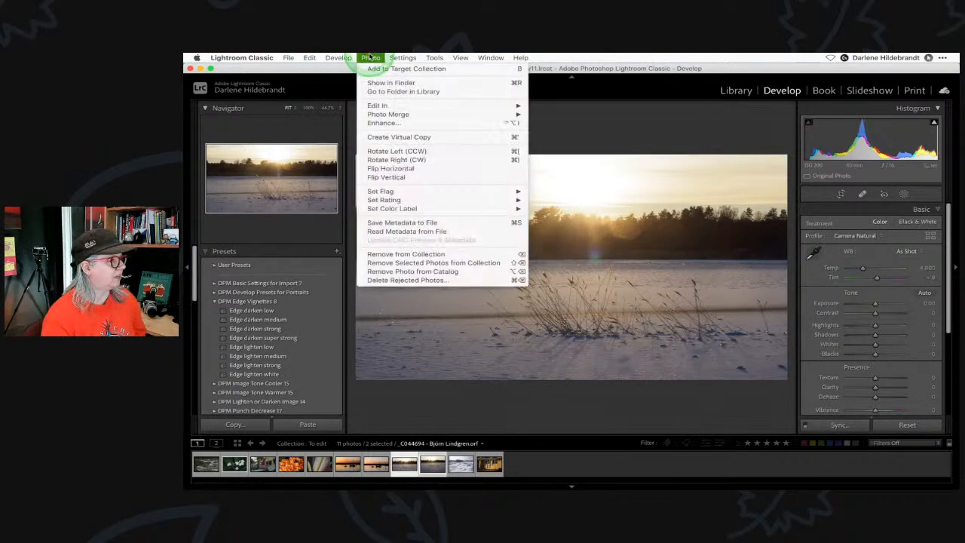
pyautogui.click(392, 168)
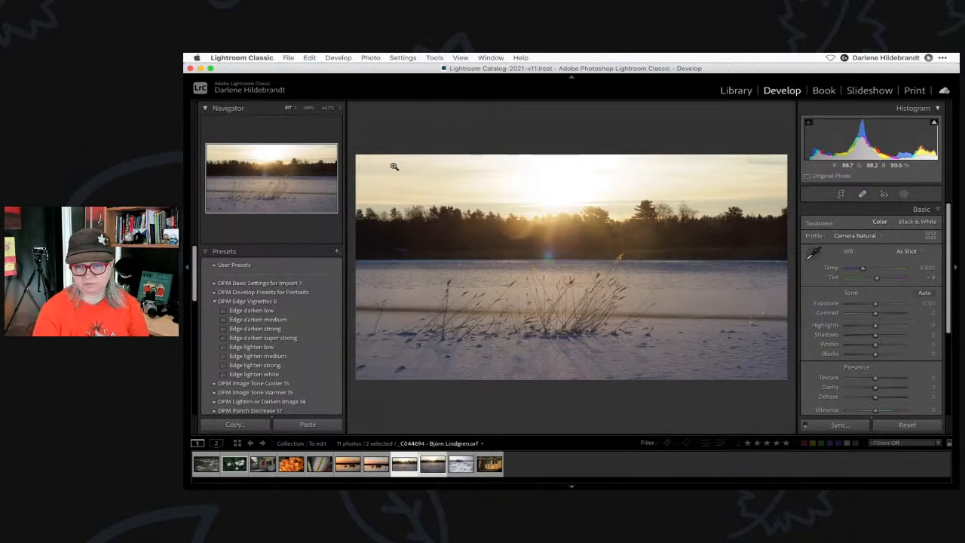
# Preview the Camera Matching profiles, apply Camera Vivid to the lake photo and check it for clipped highlights.
pyautogui.click(928, 236)
pyautogui.click(912, 387)
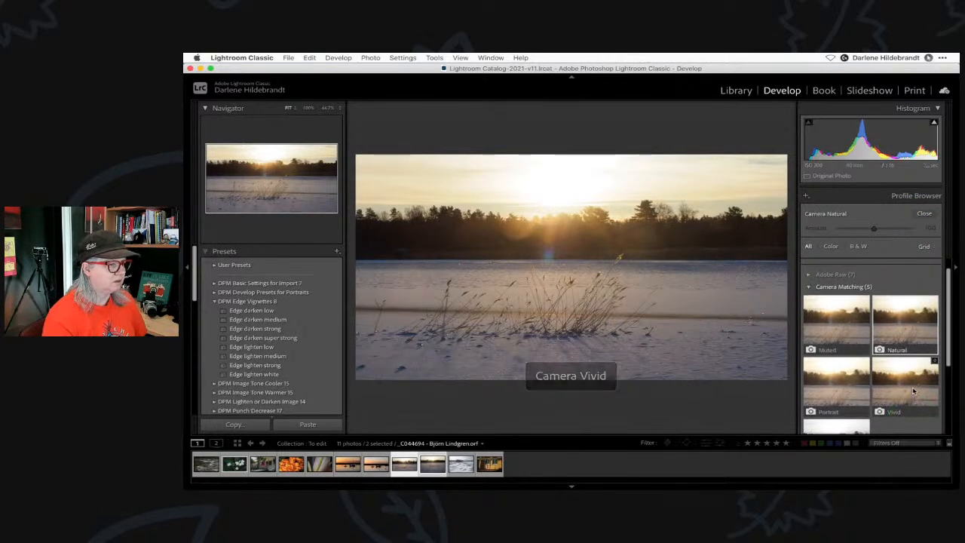
pyautogui.click(836, 302)
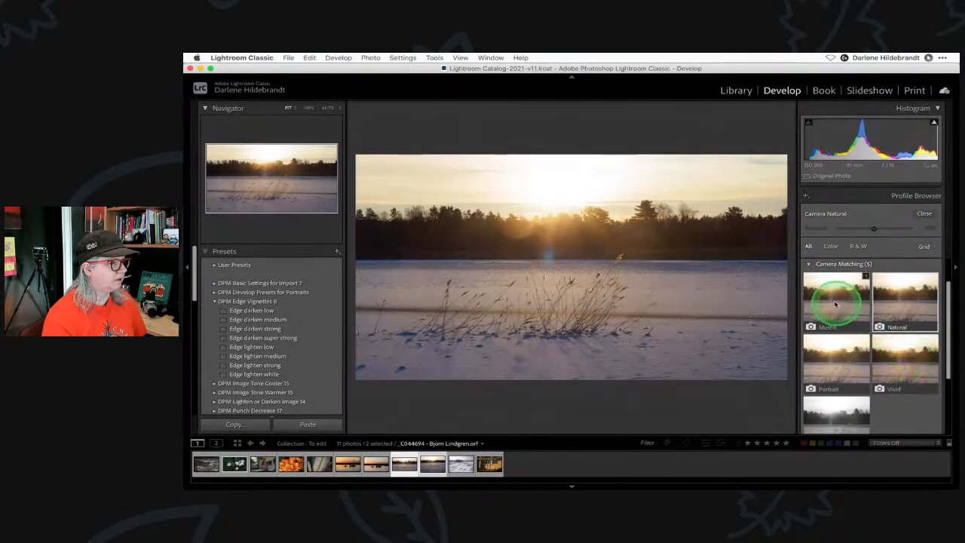
pyautogui.click(835, 355)
pyautogui.click(909, 360)
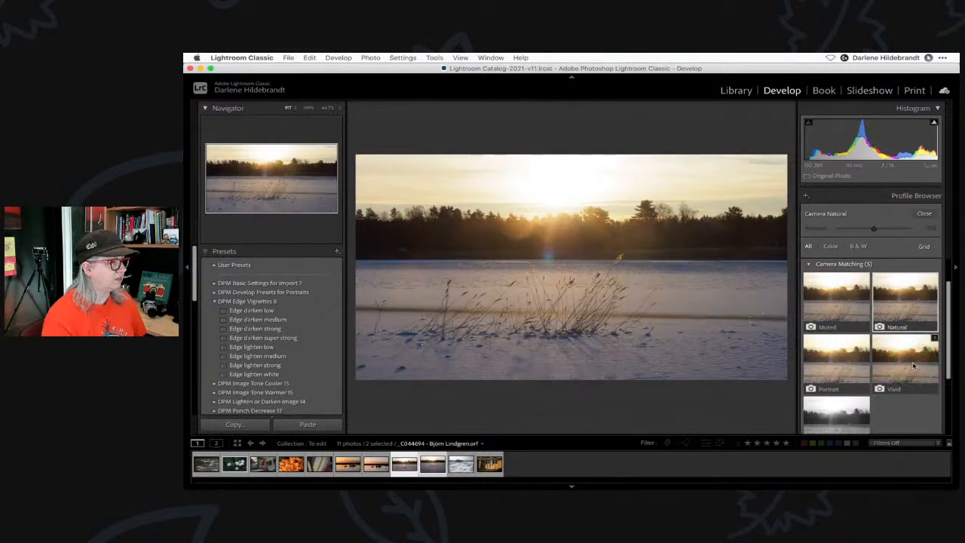
pyautogui.scroll(-1, 913, 365)
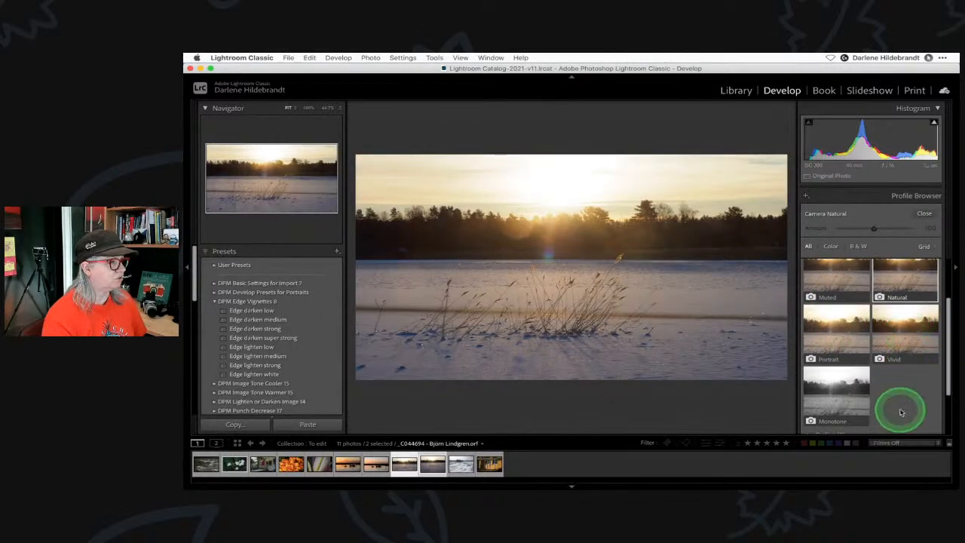
pyautogui.click(903, 336)
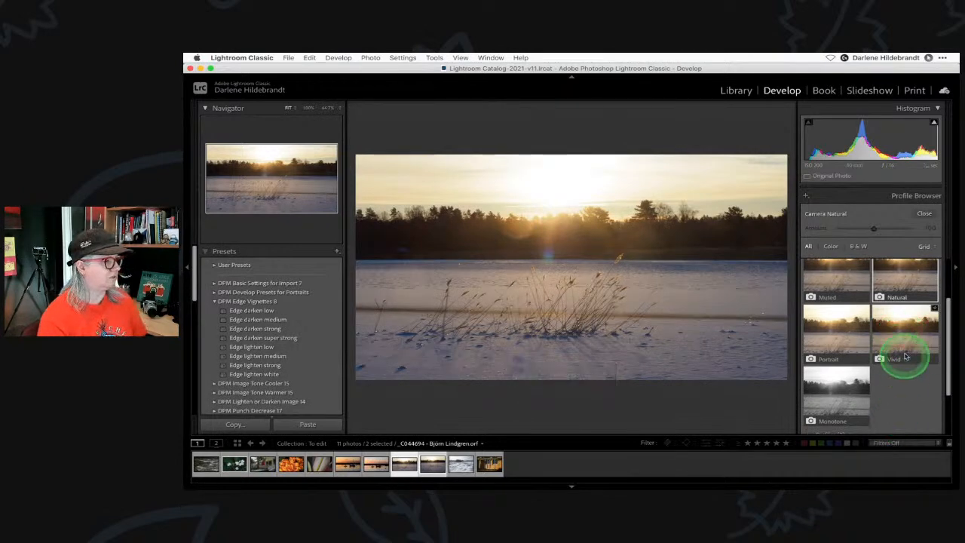
pyautogui.click(904, 332)
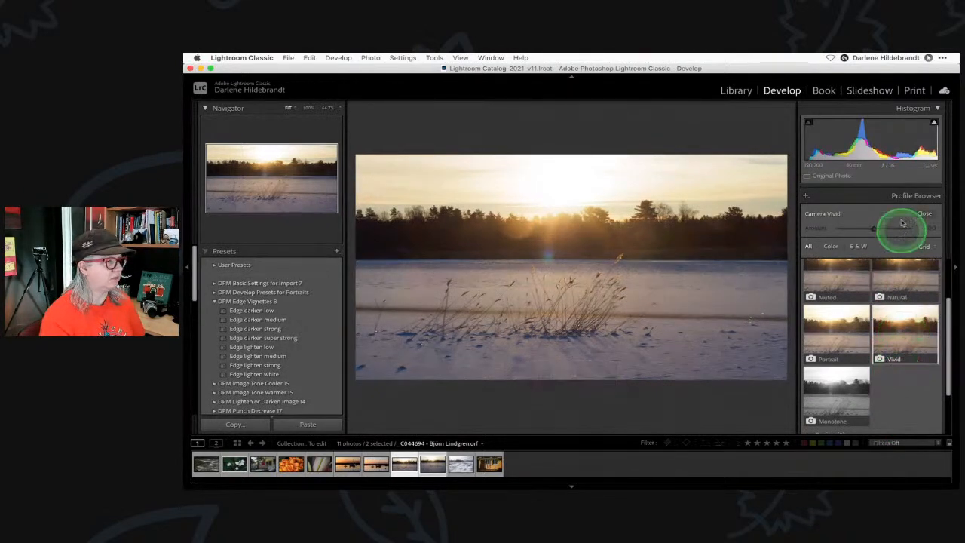
pyautogui.click(924, 214)
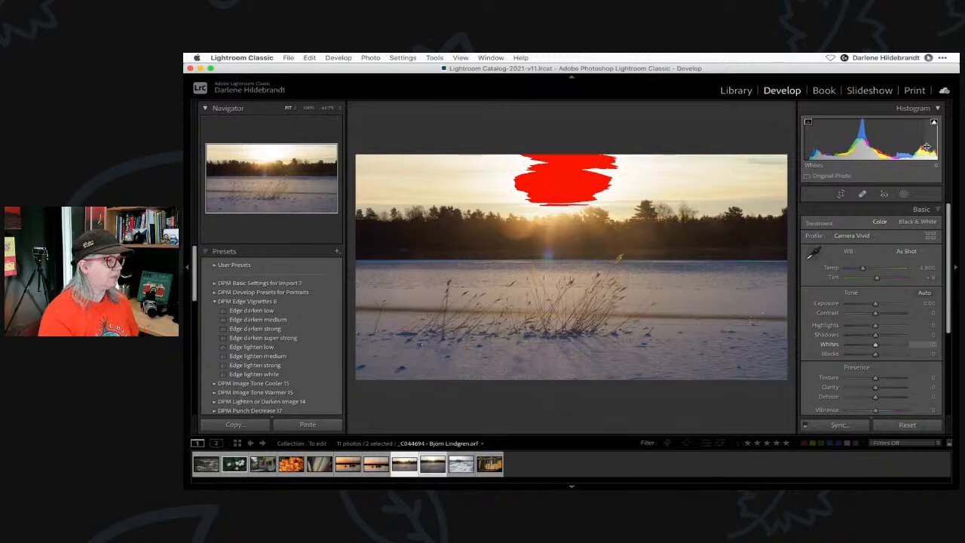
pyautogui.press('j')
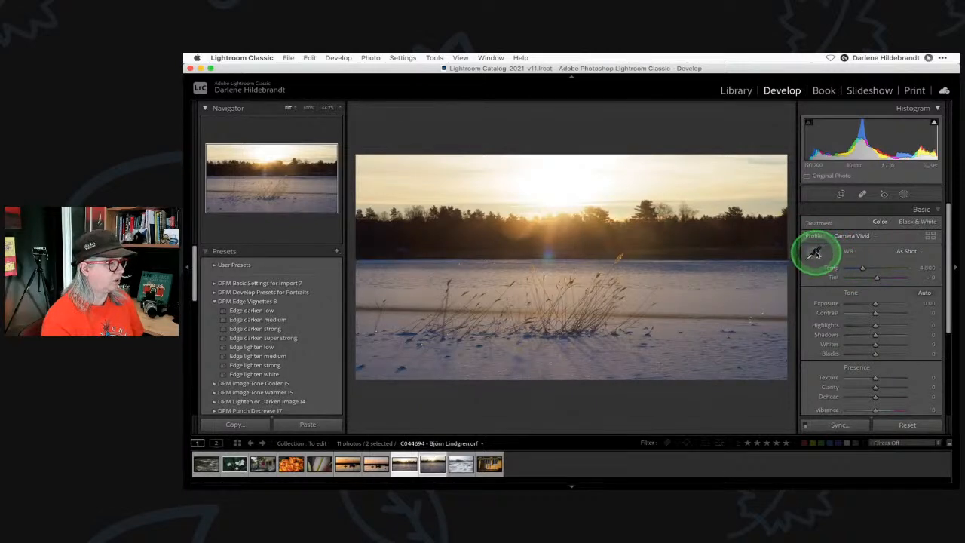
# Try neutral white balance samples from two spots on the snow beside the grasses, undoing the first one.
pyautogui.click(822, 246)
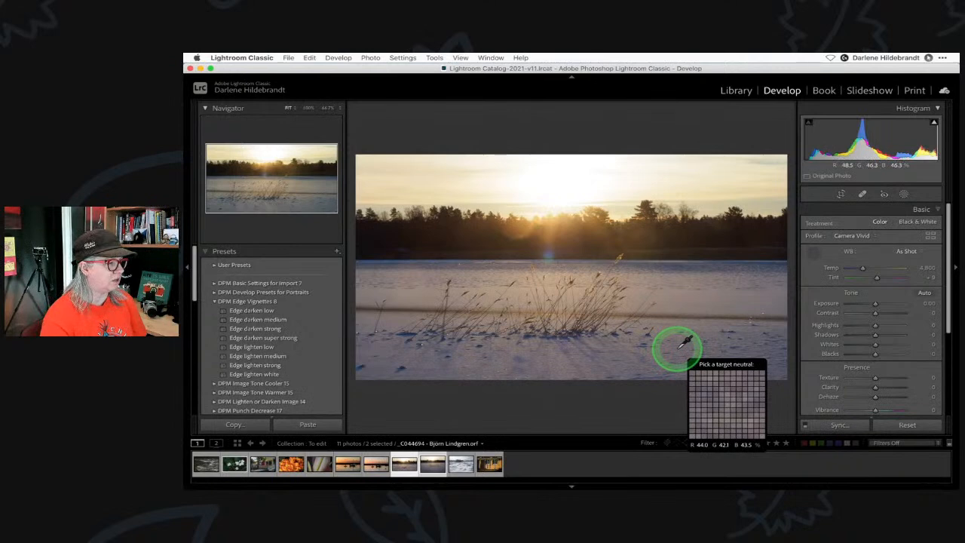
pyautogui.click(679, 347)
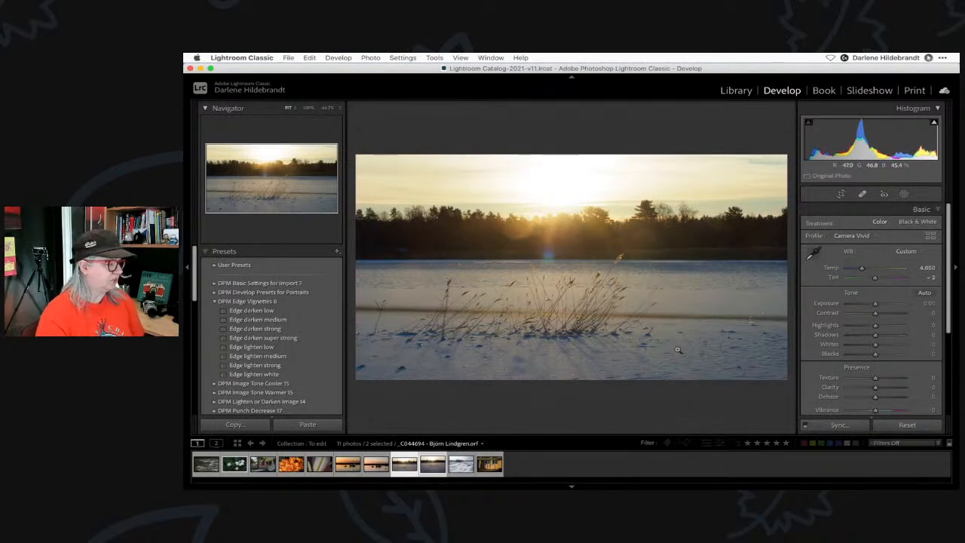
pyautogui.press('super+z')
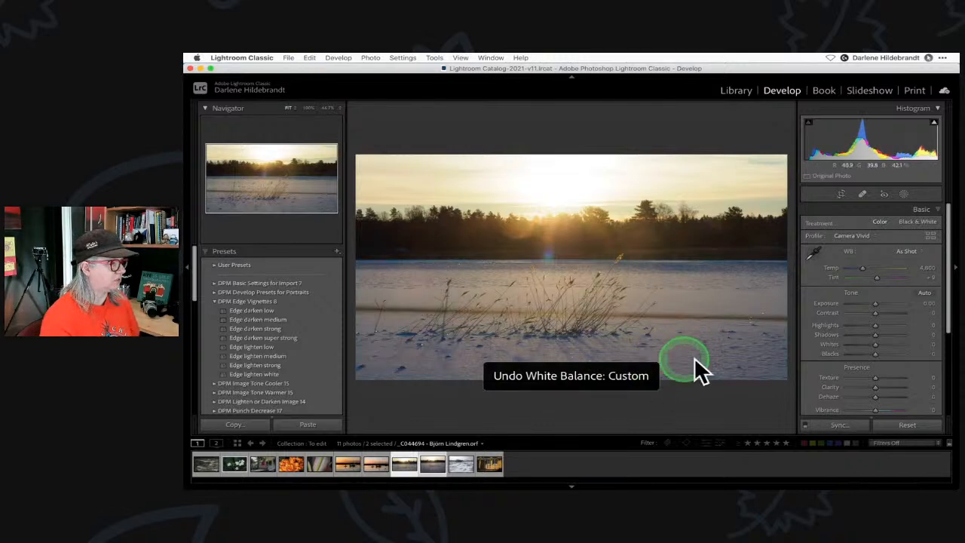
pyautogui.click(812, 253)
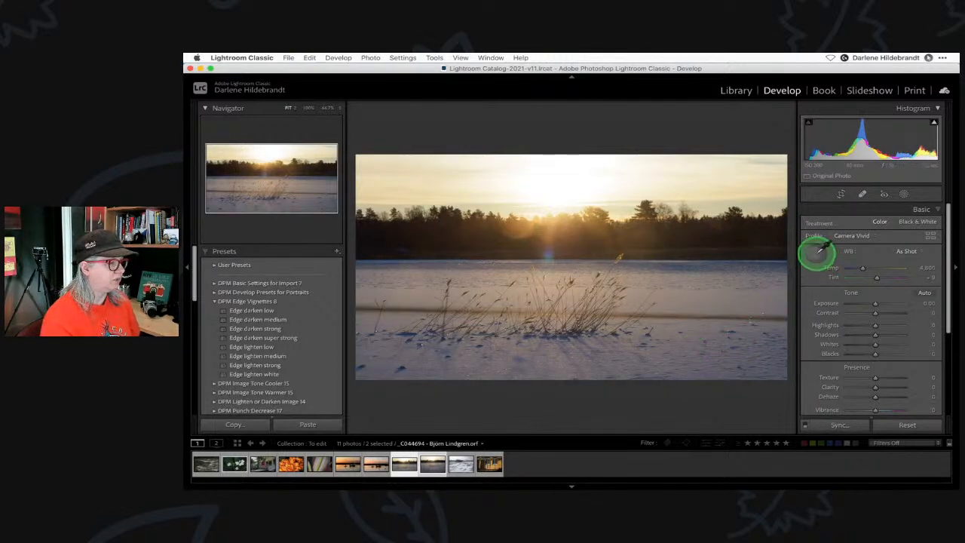
pyautogui.click(698, 299)
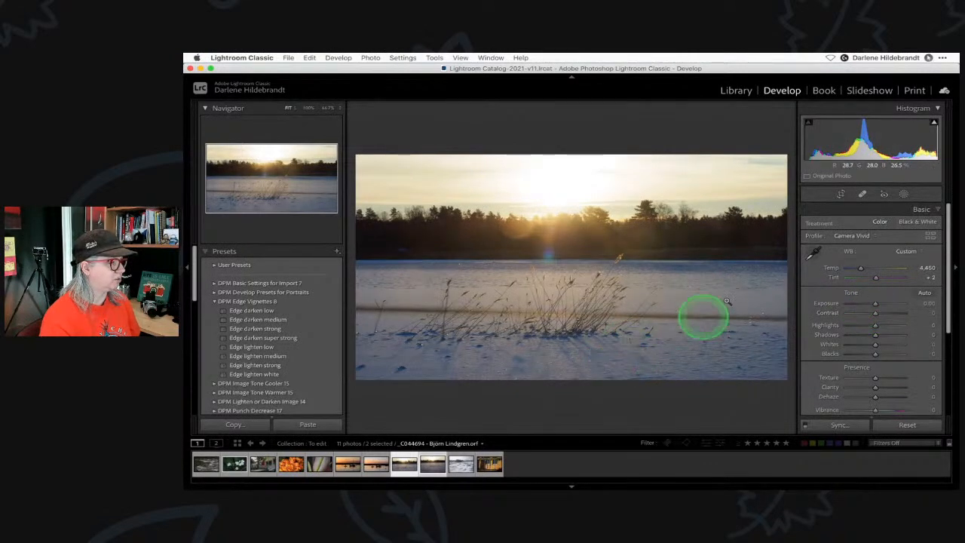
# Sample the shadowed foreground snow for a white balance of Temp 5,450 and Tint -4, compare it with As Shot and keep Custom.
pyautogui.click(812, 254)
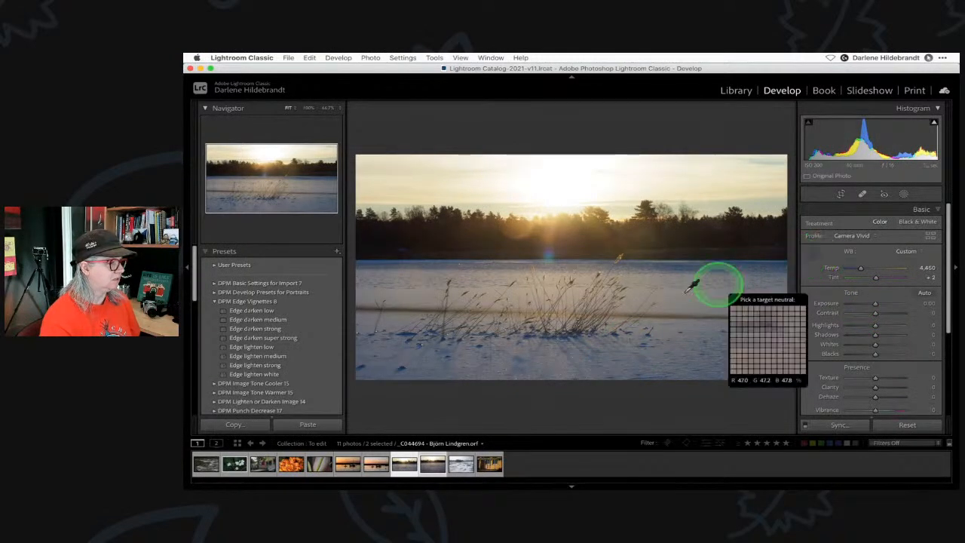
pyautogui.click(517, 359)
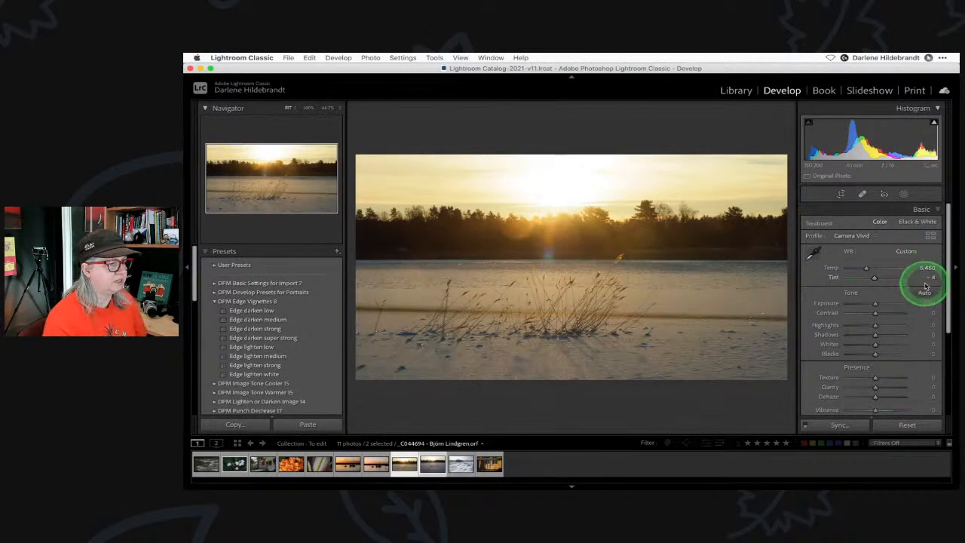
pyautogui.click(908, 251)
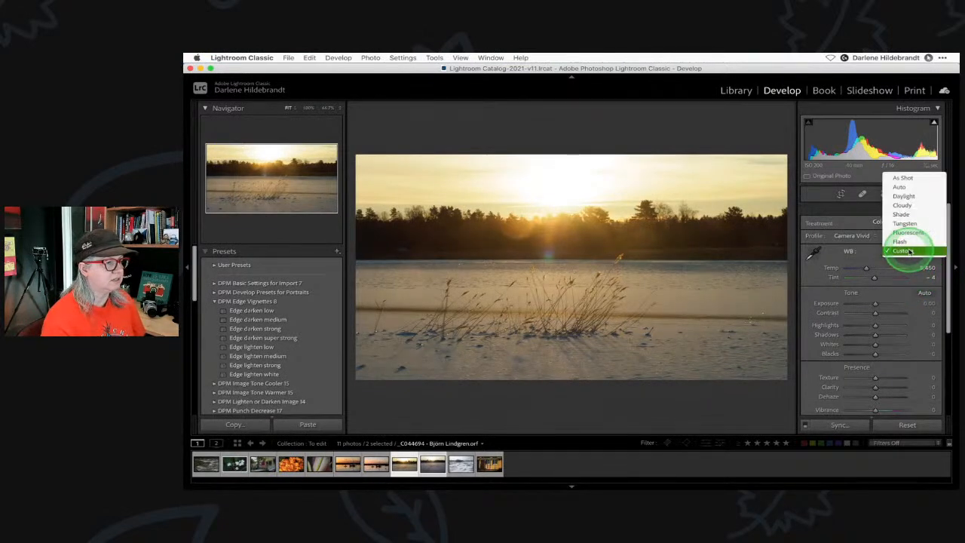
pyautogui.click(902, 178)
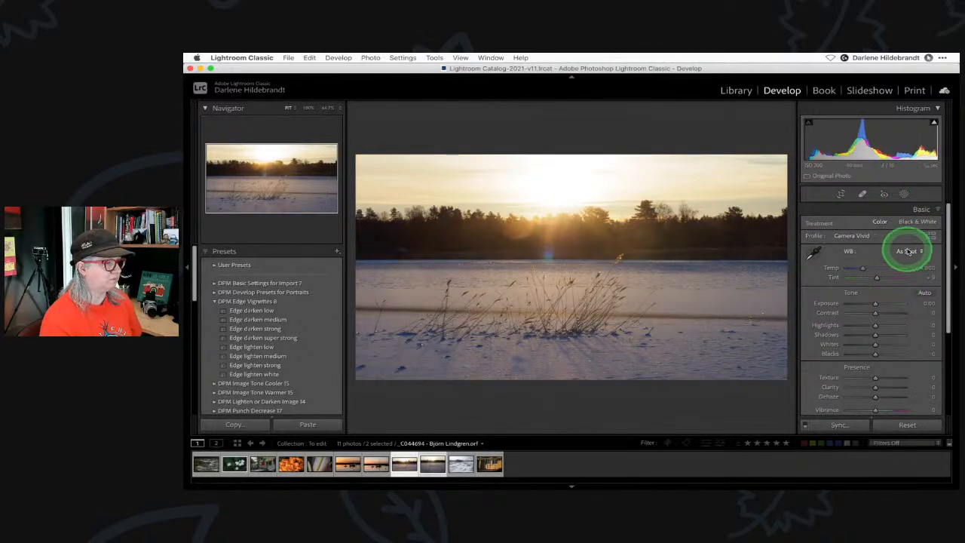
pyautogui.click(907, 252)
pyautogui.click(903, 323)
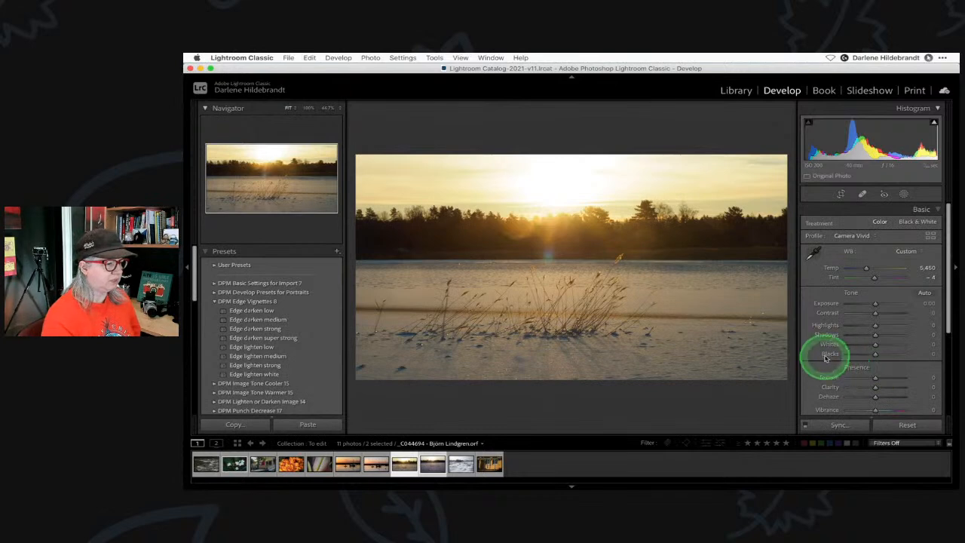
# Set the lake photo's Blacks to -34, Dehaze to +16 and Exposure to +0.45.
pyautogui.press('alt')
pyautogui.click(875, 345)
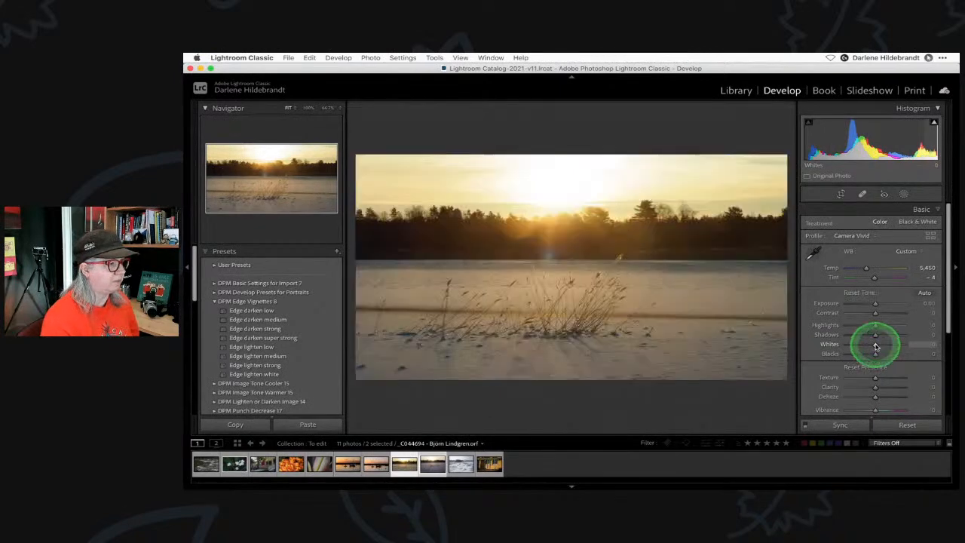
pyautogui.keyDown('alt'); pyautogui.click(875, 354); pyautogui.keyUp('alt')
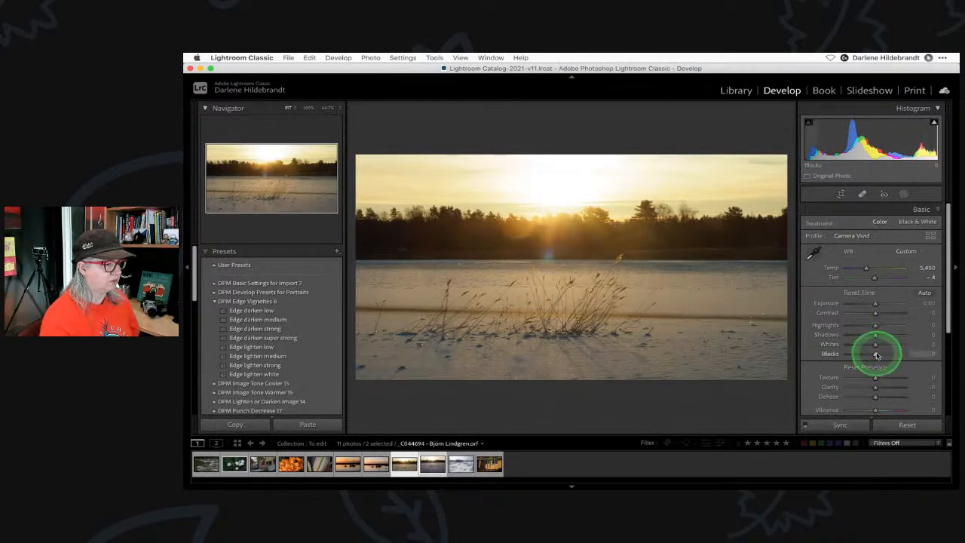
pyautogui.moveTo(875, 353); pyautogui.dragTo(867, 355)
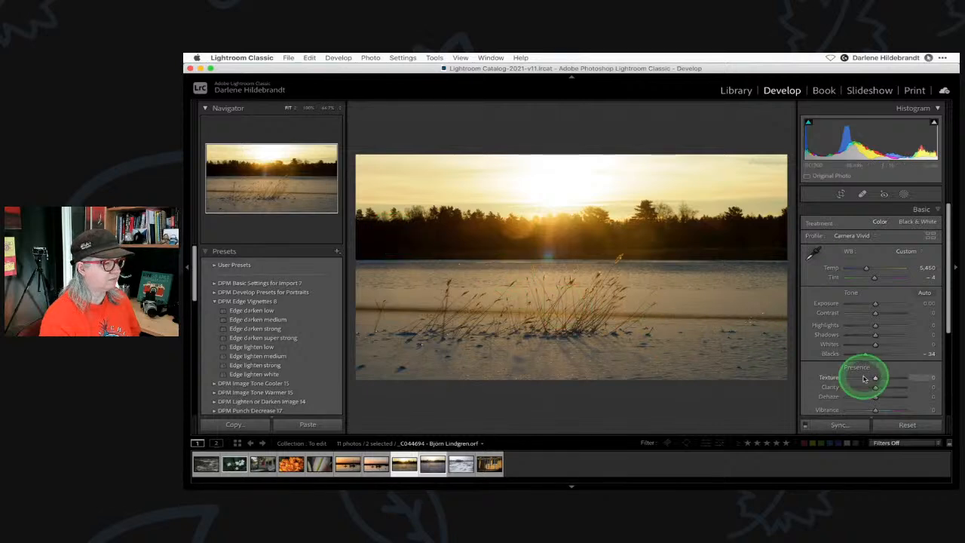
pyautogui.moveTo(876, 397); pyautogui.dragTo(874, 397)
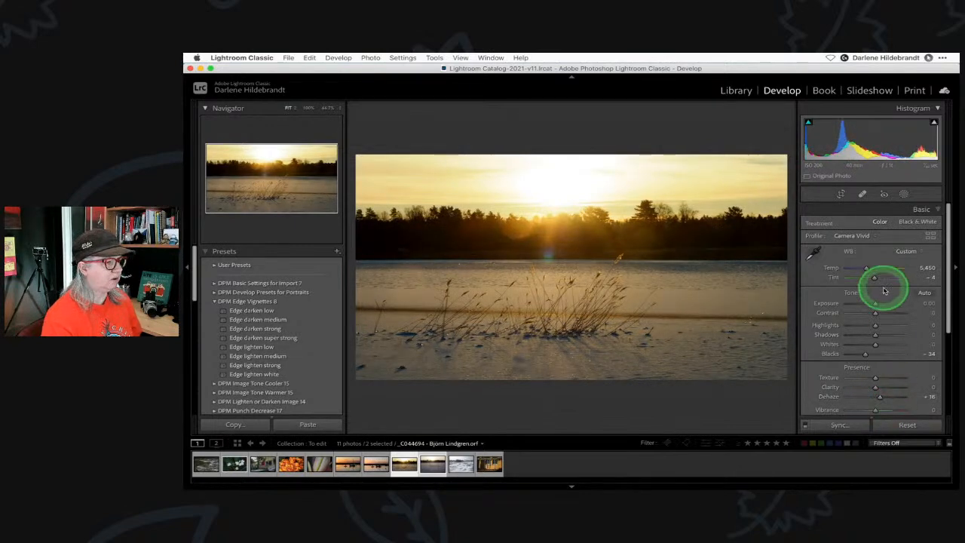
pyautogui.moveTo(876, 305); pyautogui.dragTo(876, 302)
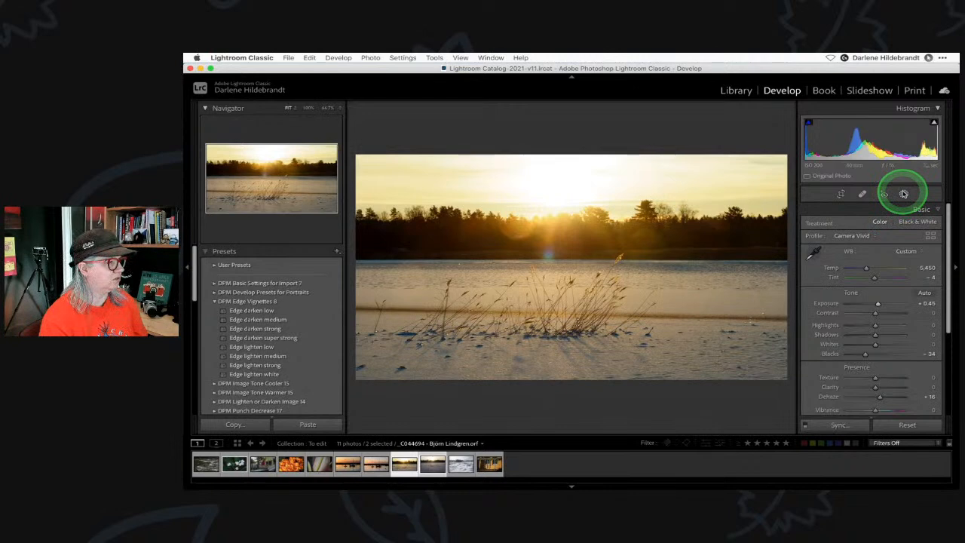
# Create a Select Sky mask on the lake photo and set its Exposure to about -0.62.
pyautogui.click(903, 194)
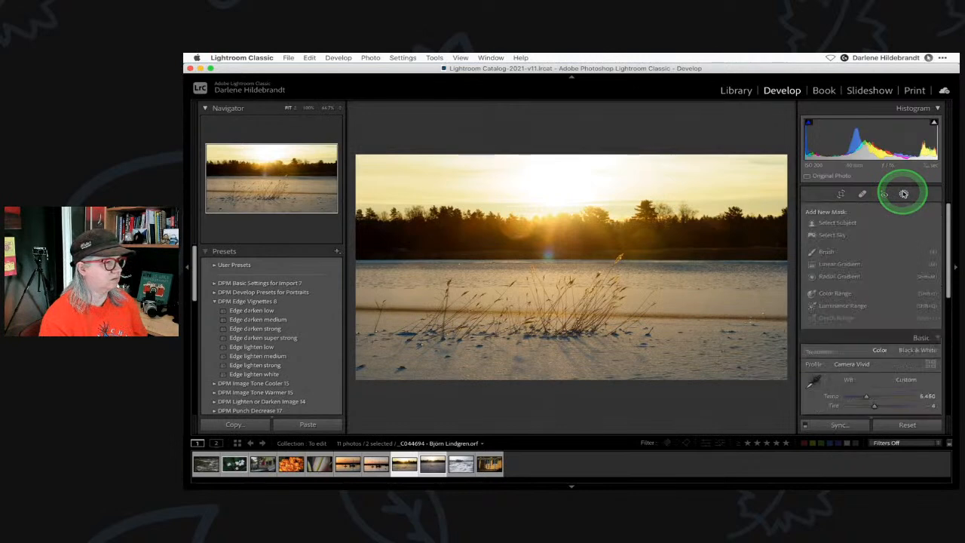
pyautogui.click(832, 235)
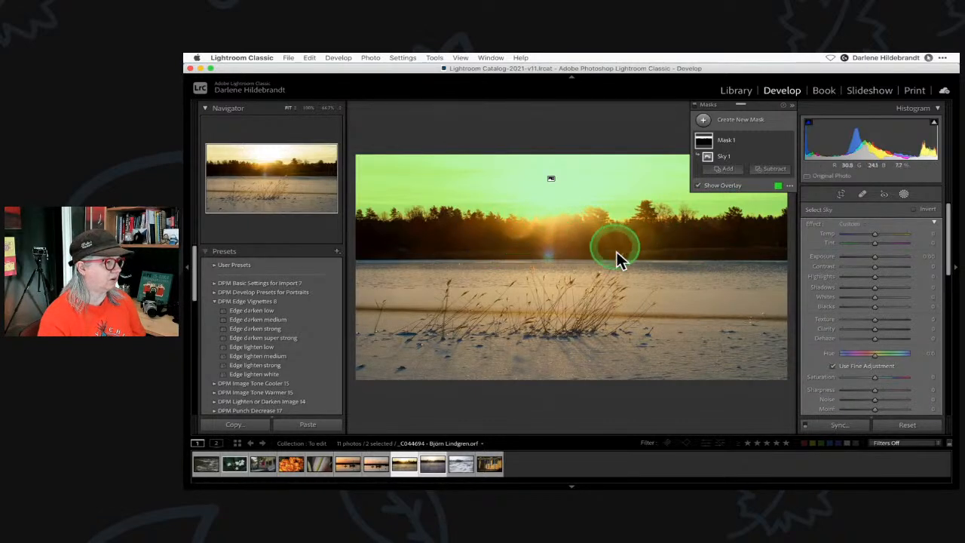
pyautogui.moveTo(879, 262); pyautogui.dragTo(871, 258)
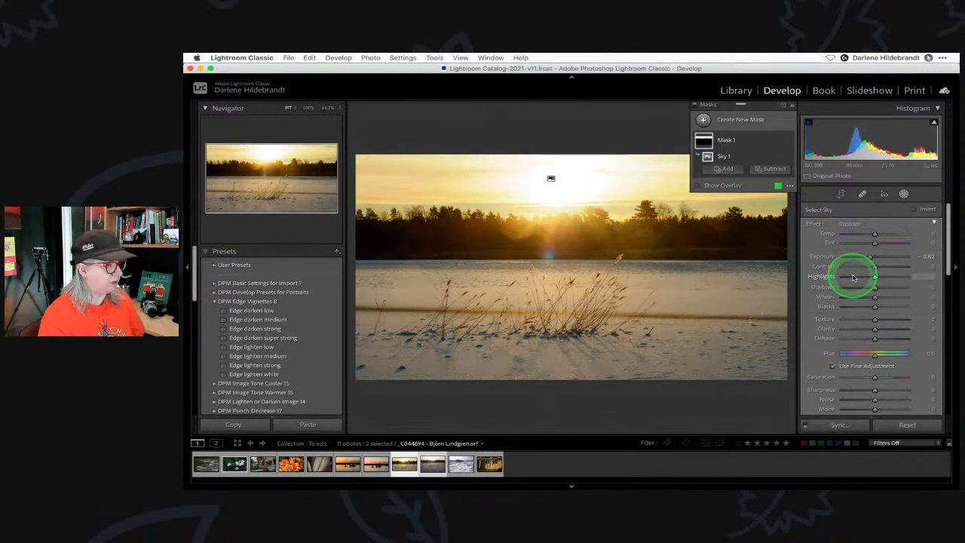
# Turn on the clipping overlay, move the floating Masks panel off the sky, and set the sky mask's Highlights to about -44.
pyautogui.press('j')
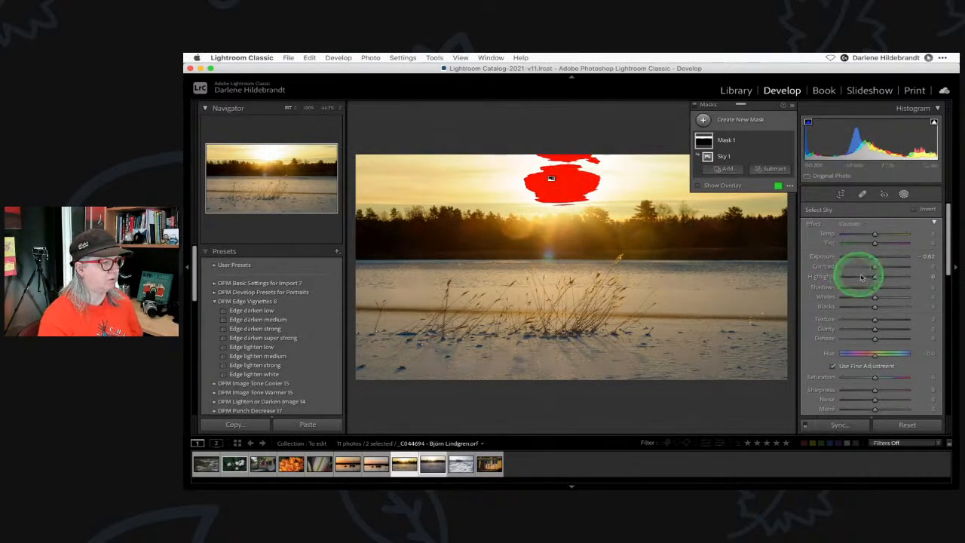
pyautogui.moveTo(875, 279); pyautogui.dragTo(864, 279)
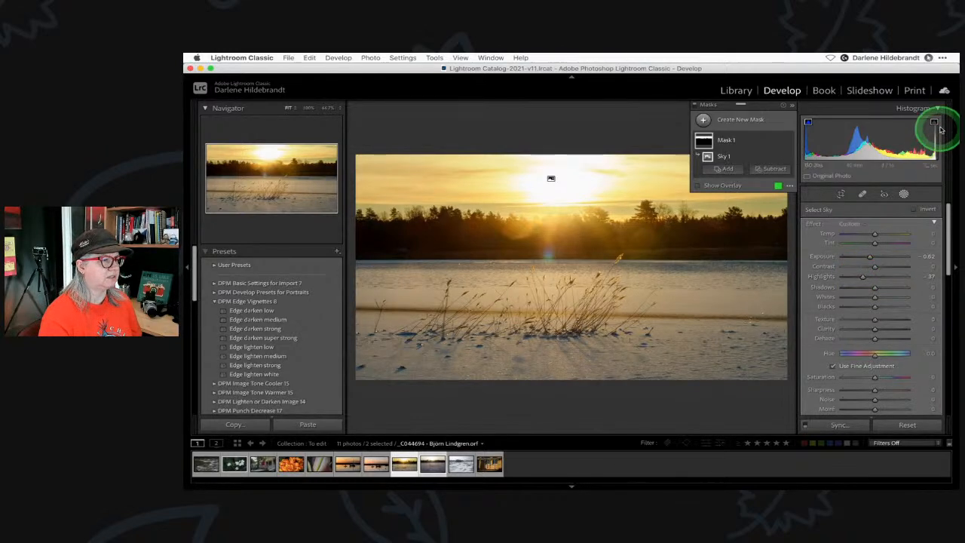
pyautogui.moveTo(862, 277); pyautogui.dragTo(870, 278)
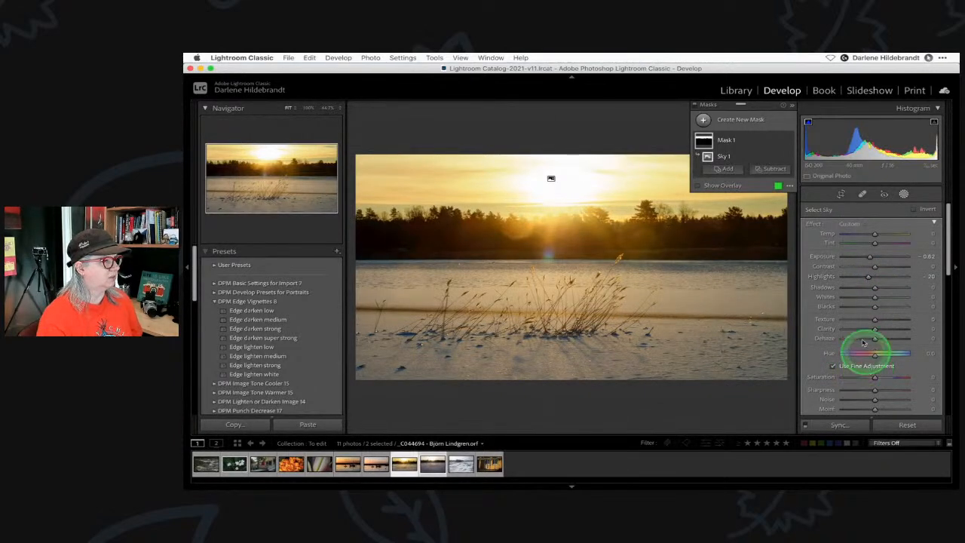
pyautogui.moveTo(760, 103); pyautogui.dragTo(752, 328)
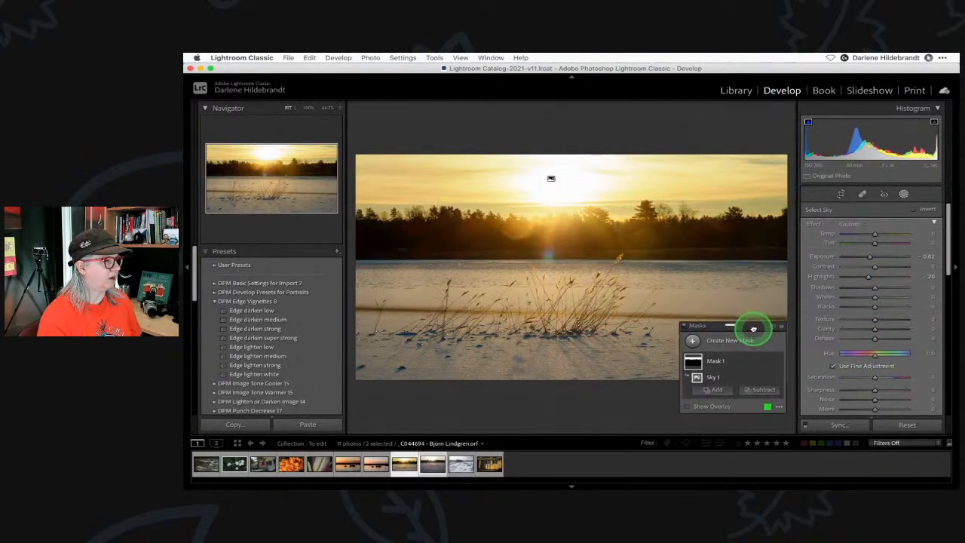
pyautogui.click(777, 361)
pyautogui.click(777, 362)
pyautogui.click(777, 362)
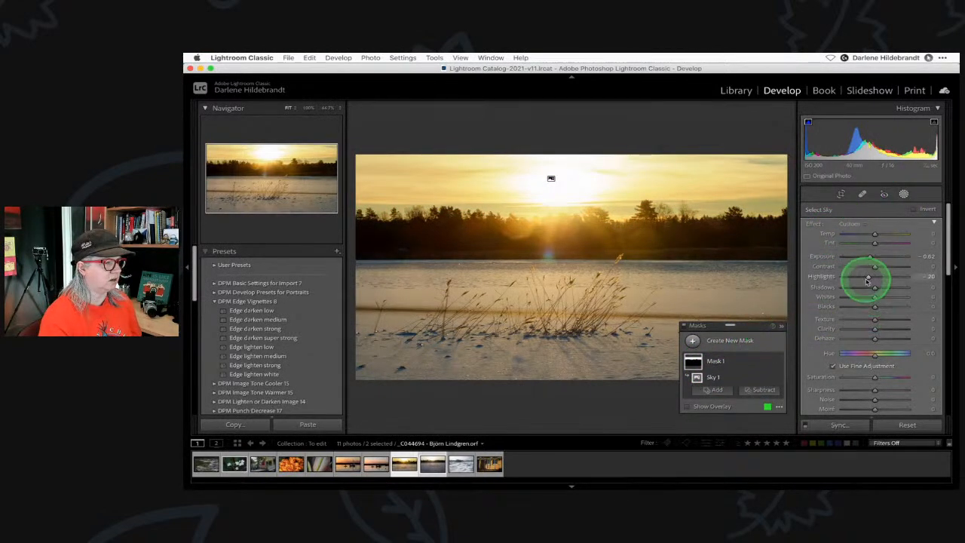
pyautogui.moveTo(867, 276); pyautogui.dragTo(865, 278)
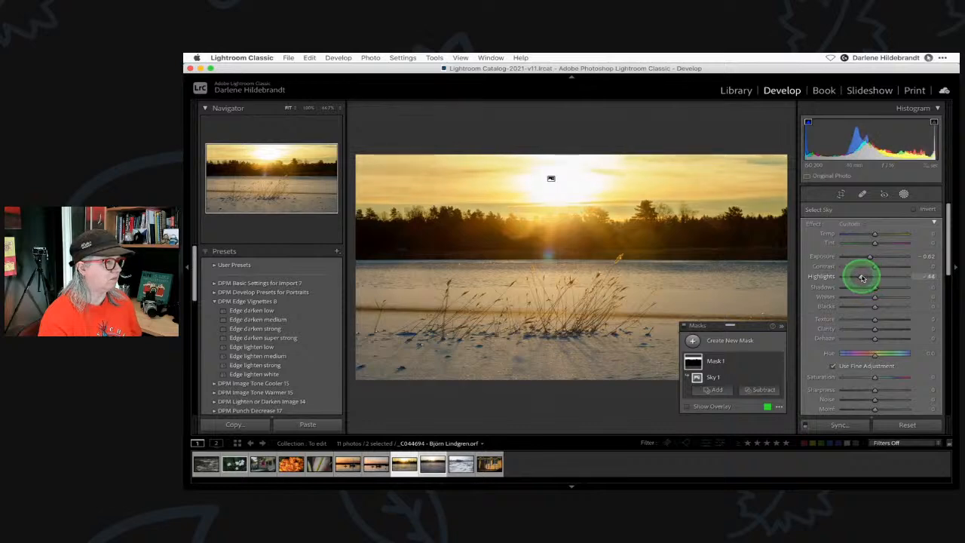
# Close masking and set the lake photo's overall Exposure to +0.60 and Whites to +28, checking Whites with the clipping preview.
pyautogui.click(903, 195)
pyautogui.click(876, 303)
pyautogui.moveTo(878, 304); pyautogui.dragTo(878, 305)
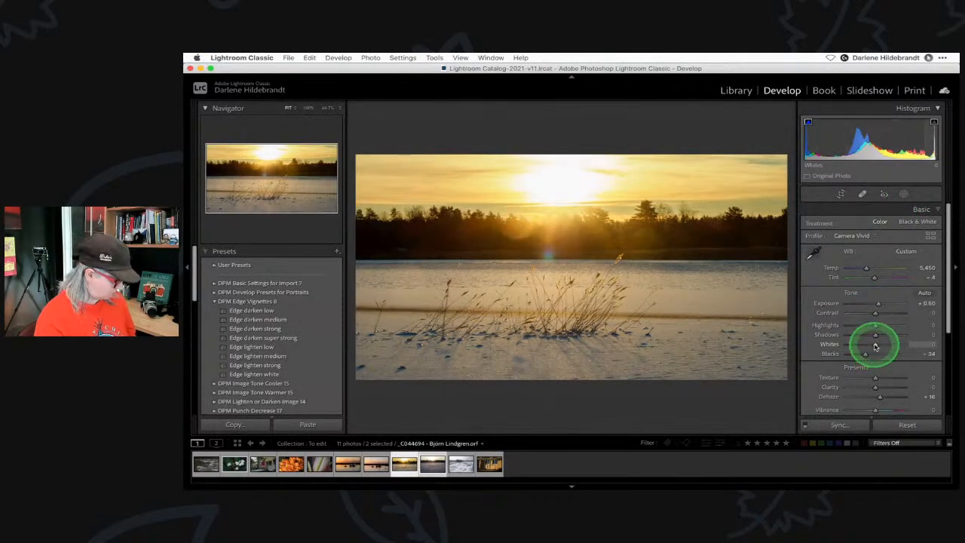
pyautogui.keyDown('alt'); pyautogui.click(875, 345); pyautogui.keyUp('alt')
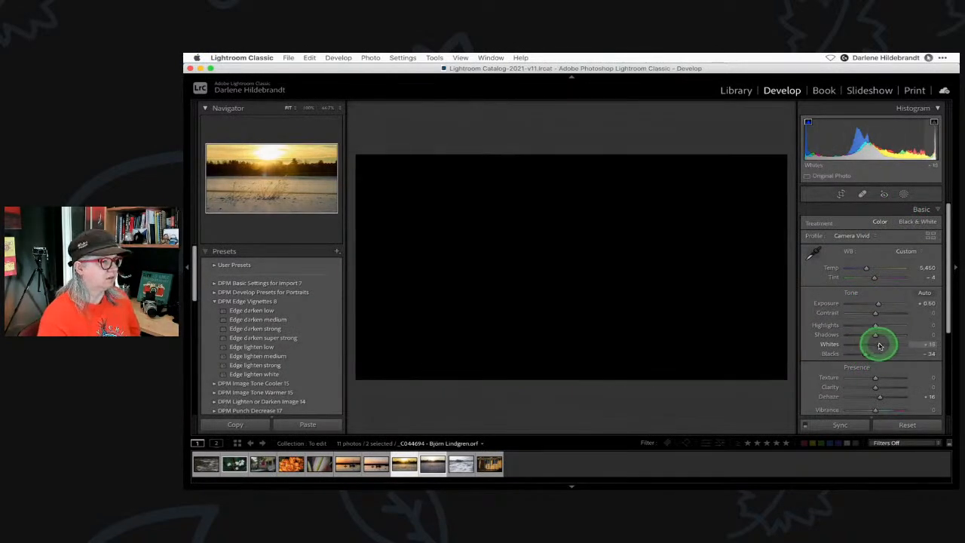
pyautogui.moveTo(886, 346); pyautogui.dragTo(880, 343)
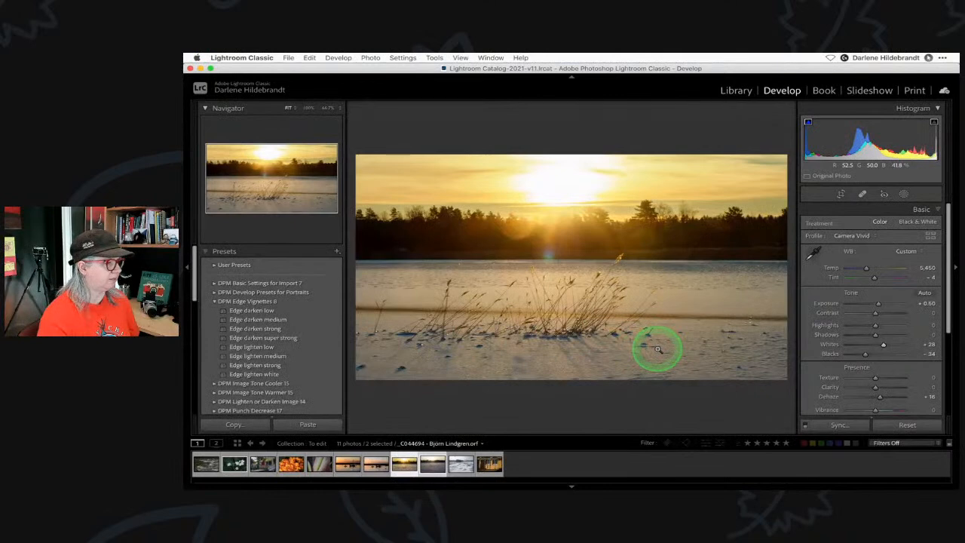
pyautogui.moveTo(878, 305); pyautogui.dragTo(876, 304)
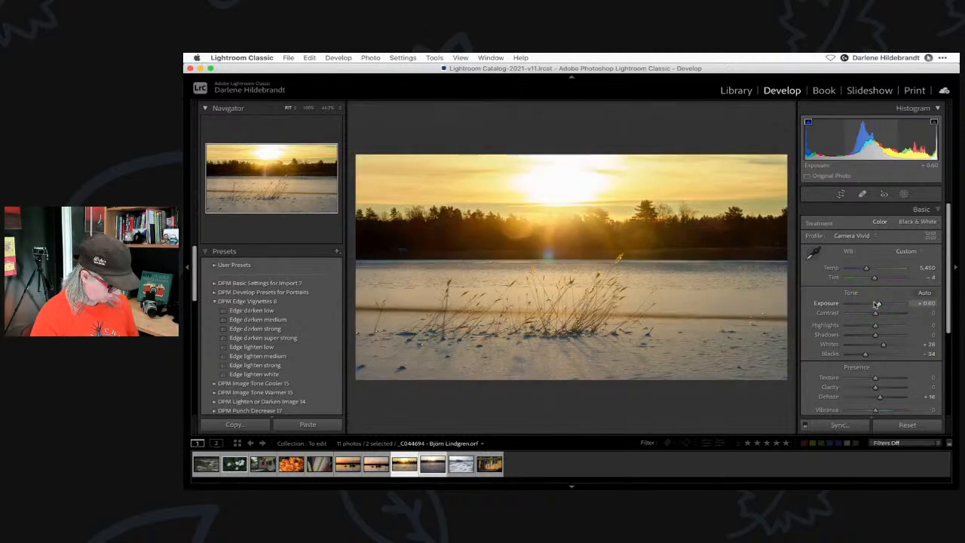
# Compare the edited lake photo with its Before version several times, ending on the edited view.
pyautogui.press('\\')
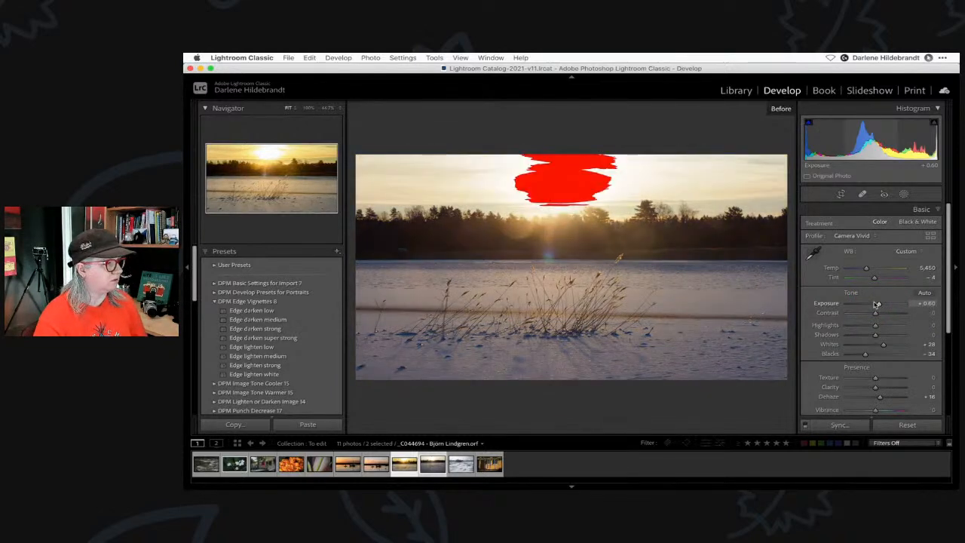
pyautogui.press('\\')
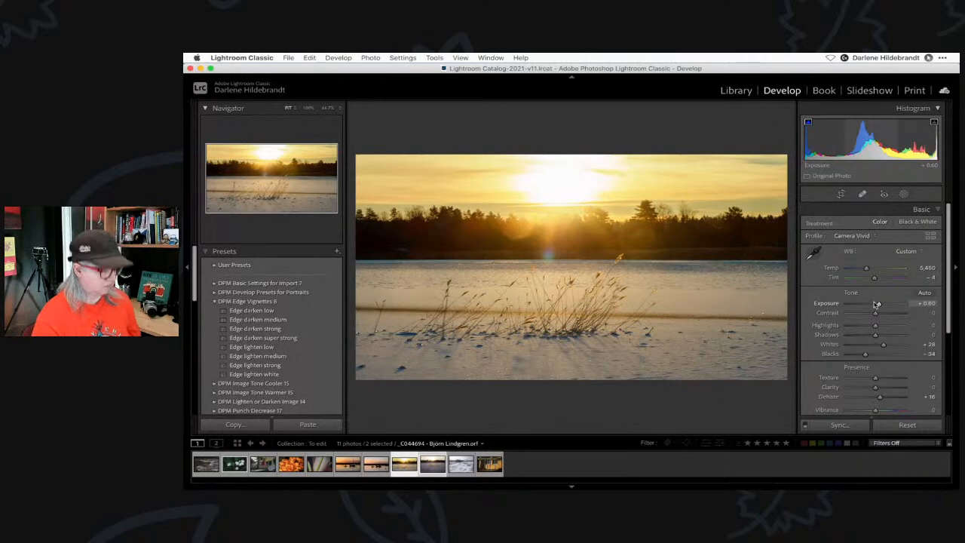
pyautogui.press('\\')
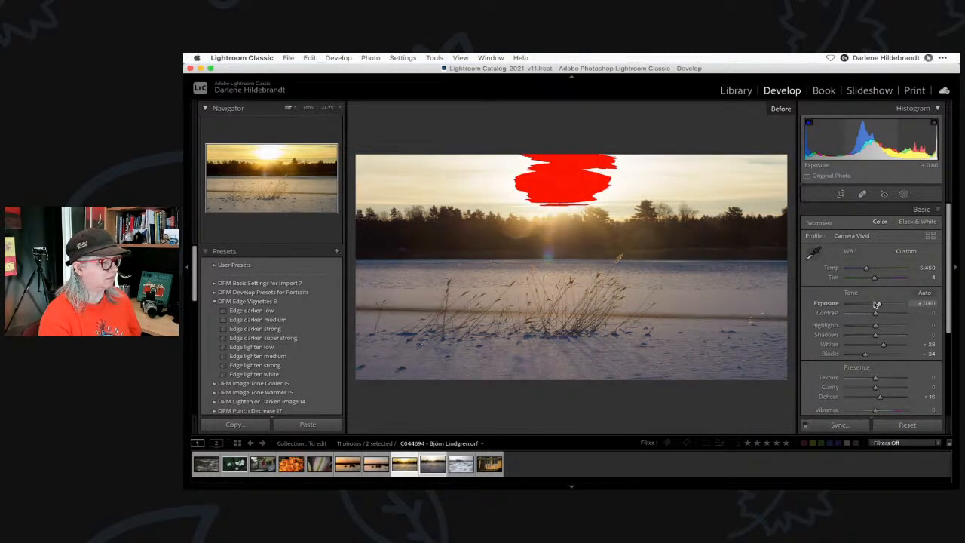
pyautogui.press('\\')
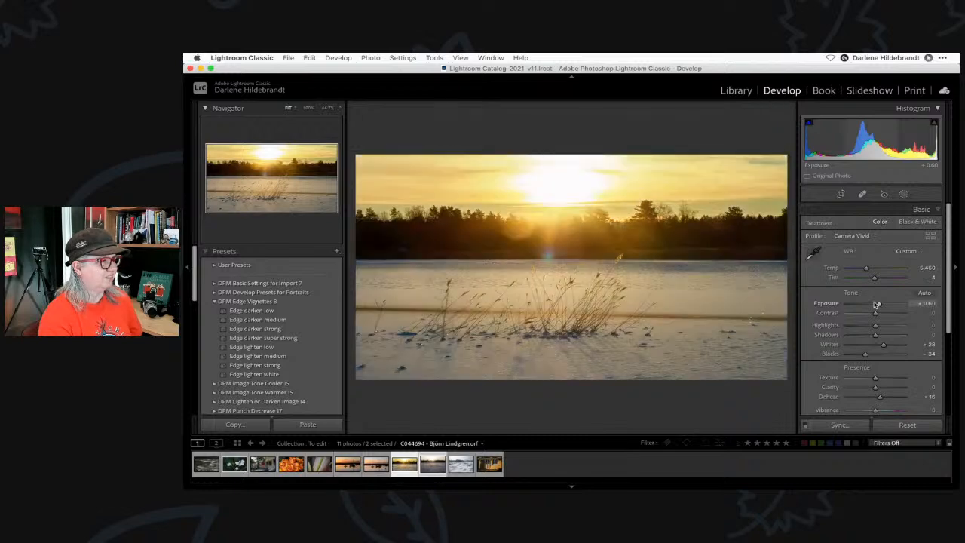
pyautogui.press('\\')
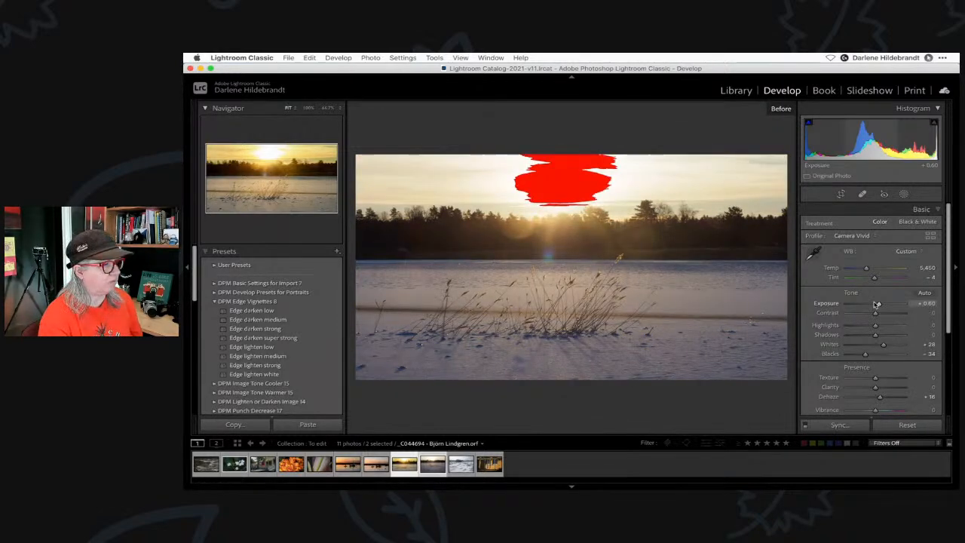
pyautogui.press('\\')
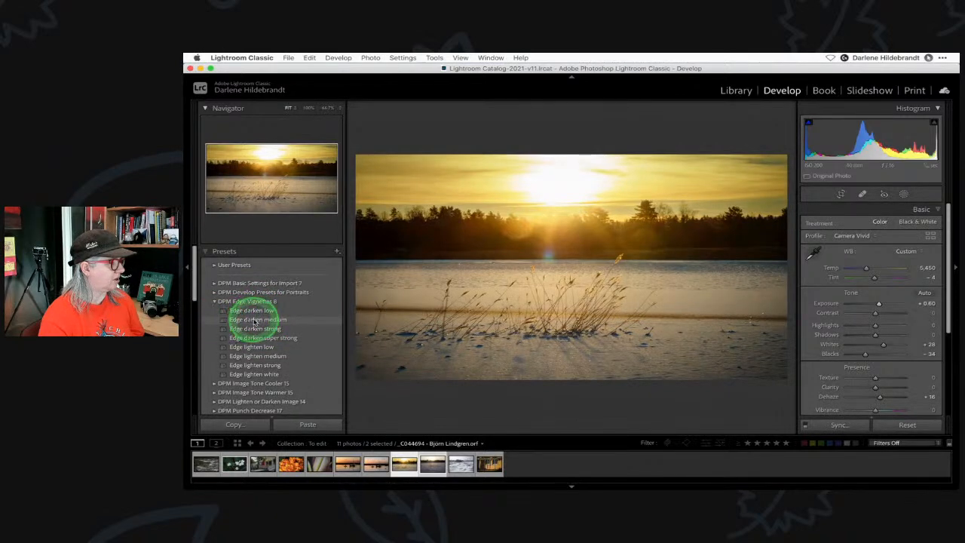
# Apply the Edge darken medium vignette preset, and set Blacks to -22 and Dehaze to +11.
pyautogui.click(255, 319)
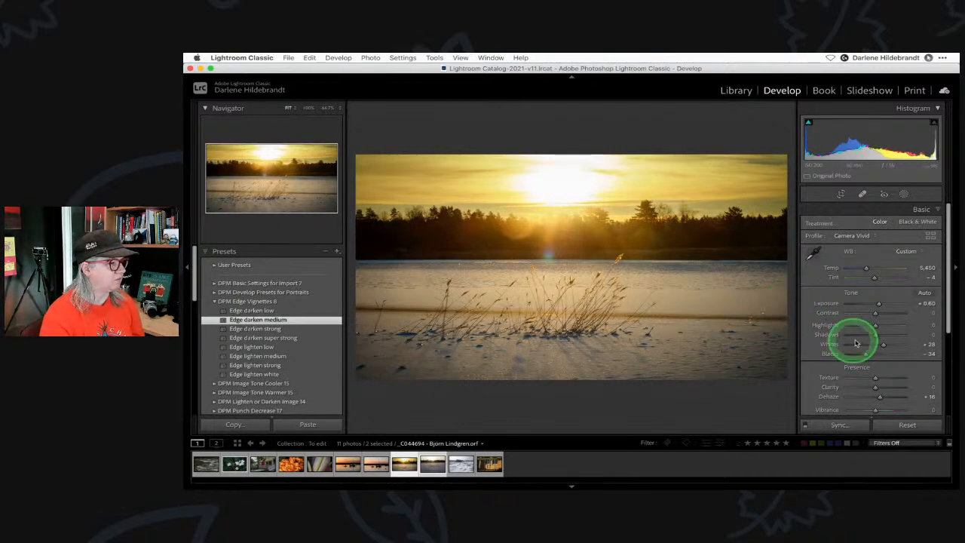
pyautogui.scroll(-1, 876, 309)
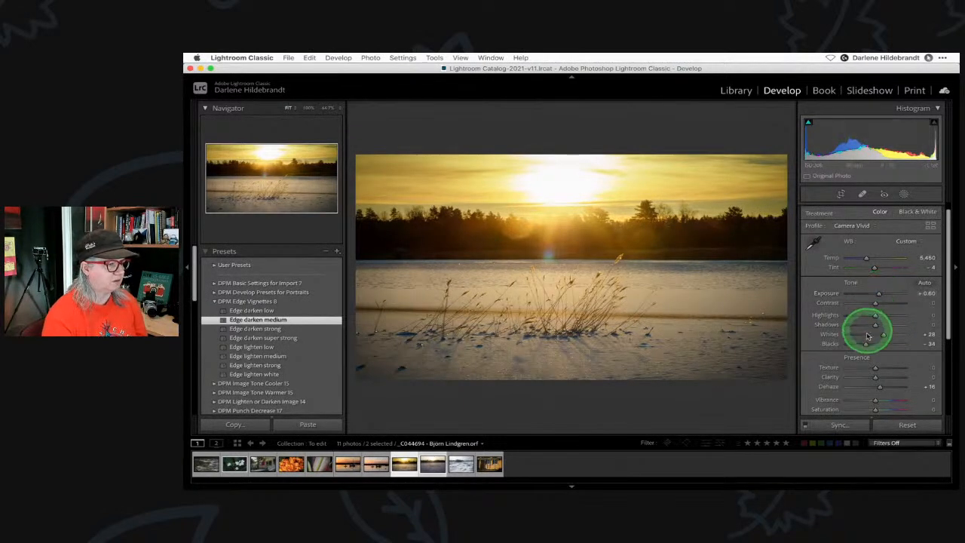
pyautogui.moveTo(864, 343); pyautogui.dragTo(870, 344)
pyautogui.moveTo(880, 384); pyautogui.dragTo(879, 387)
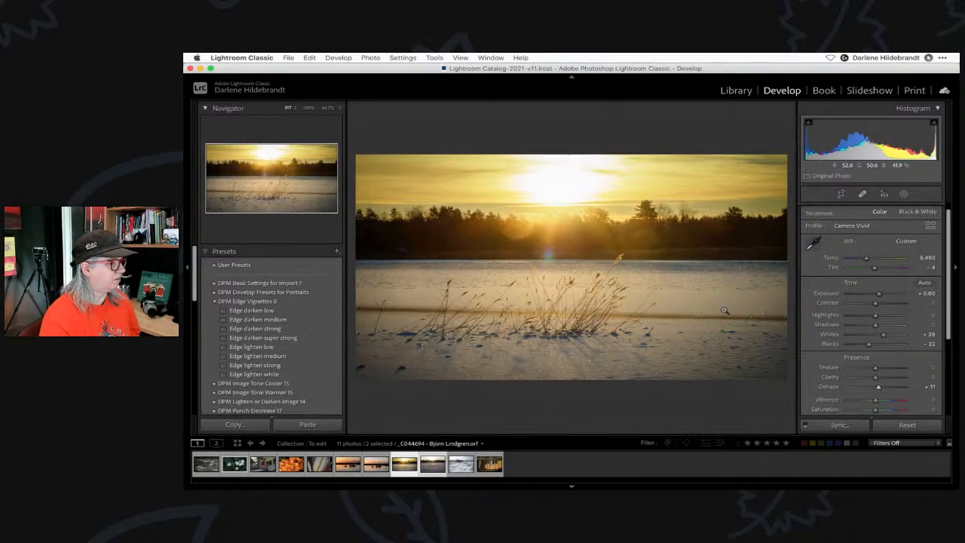
# Try a tighter crop of the lake photo with the aspect ratio unlocked, and undo the crop changes.
pyautogui.press('r')
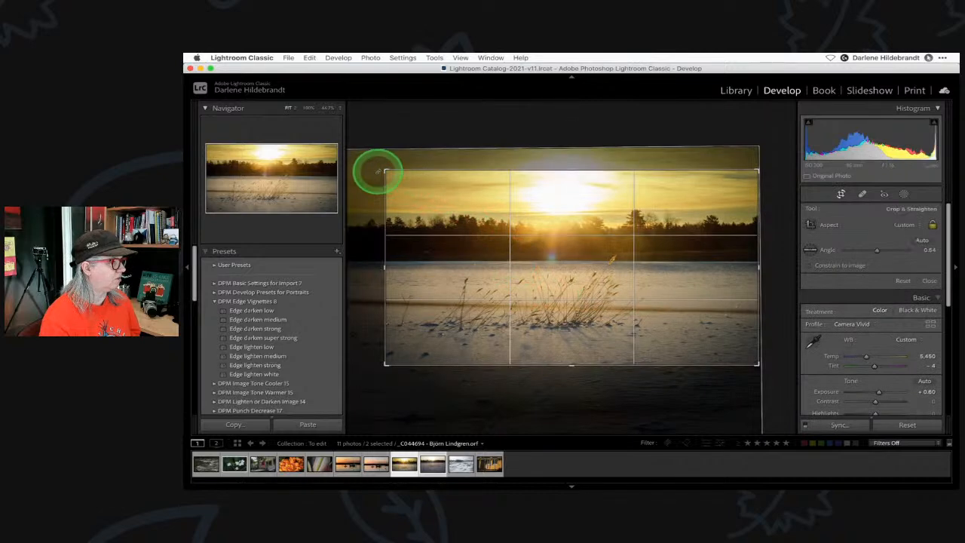
pyautogui.moveTo(383, 170); pyautogui.dragTo(400, 170)
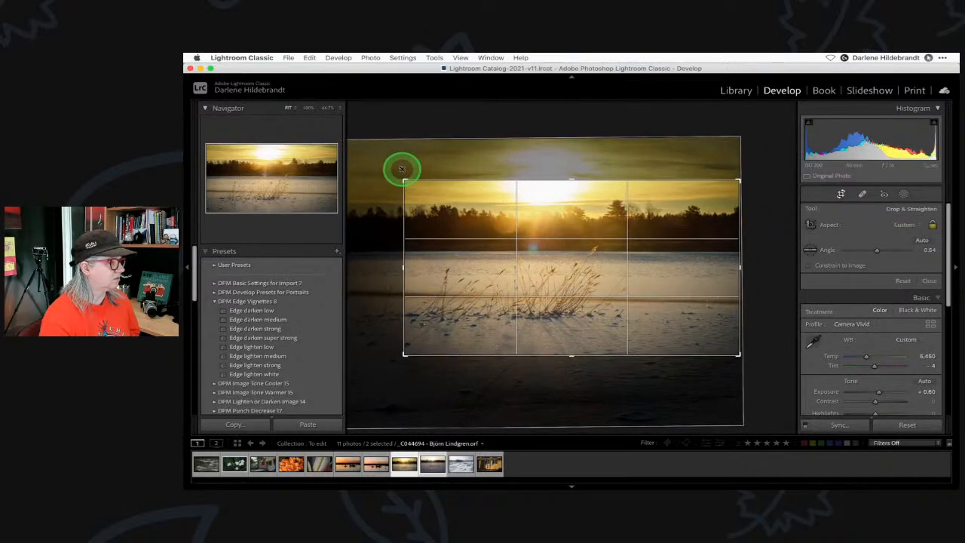
pyautogui.click(932, 226)
pyautogui.moveTo(515, 182); pyautogui.dragTo(514, 181)
pyautogui.moveTo(406, 195); pyautogui.dragTo(405, 199)
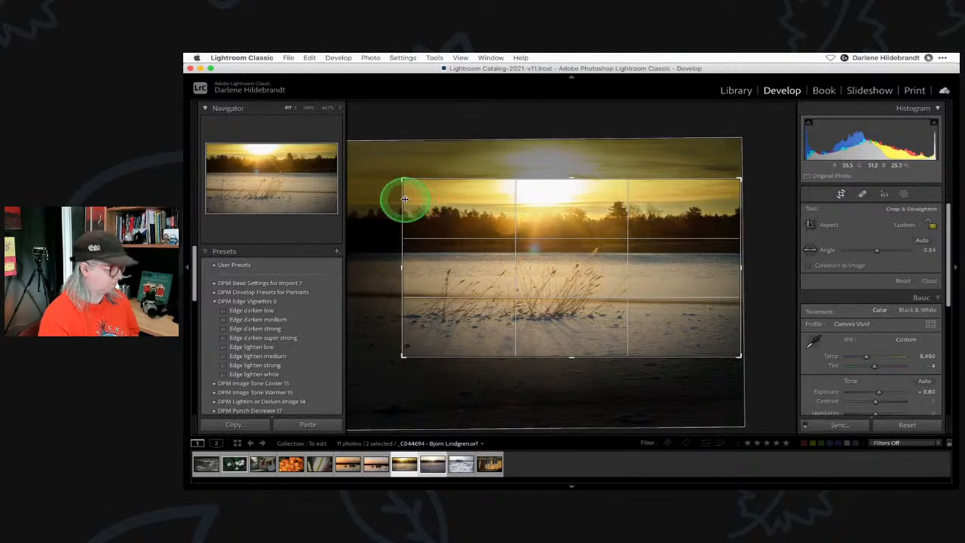
pyautogui.press('Return')
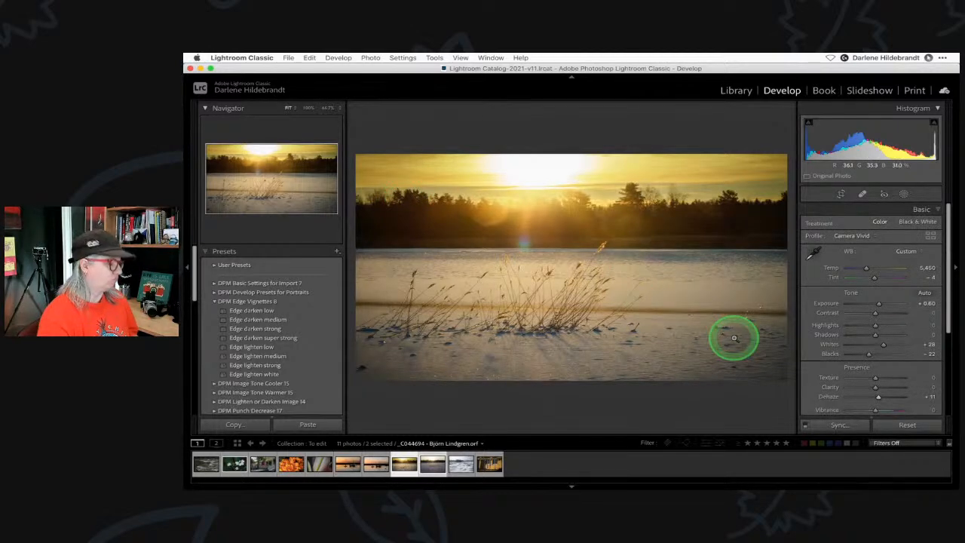
pyautogui.press('super+z')
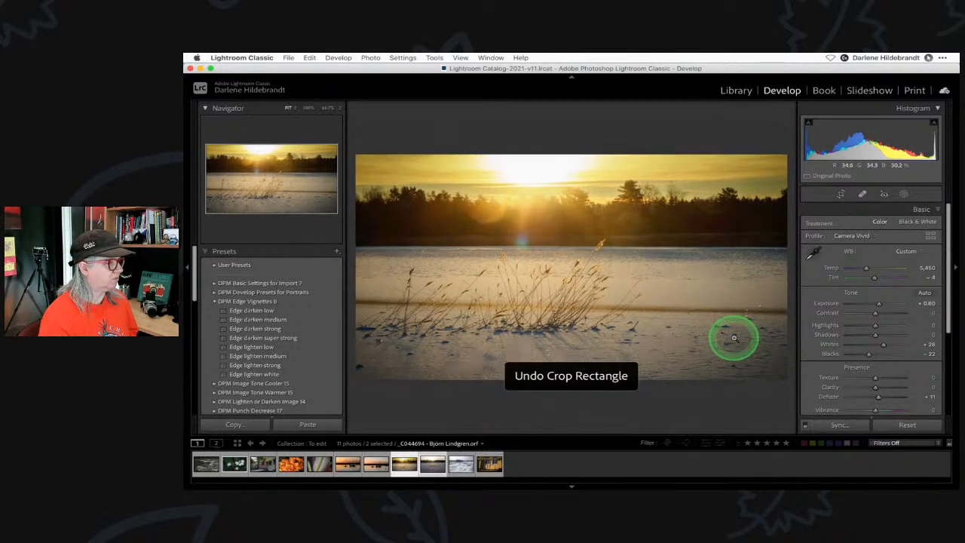
pyautogui.press('super+z')
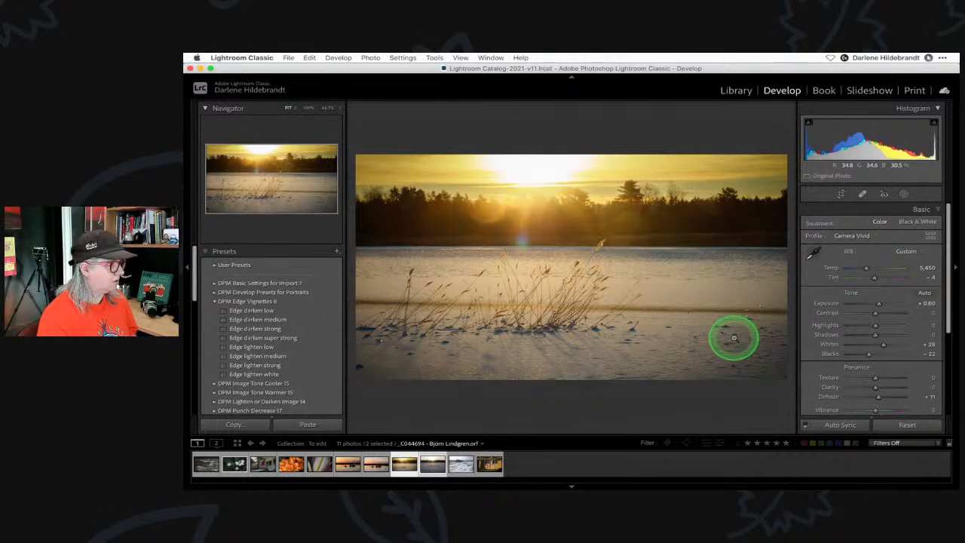
pyautogui.press('super+z')
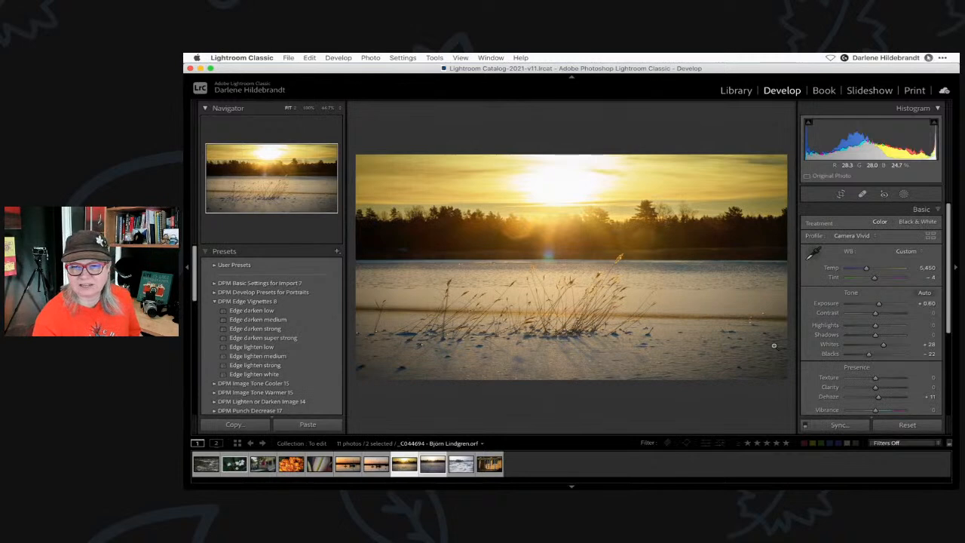
# Open a 16-bit Adobe RGB TIFF copy with Lightroom adjustments in Luminar Neo, and fit its window to the screen.
pyautogui.rightClick(662, 174)
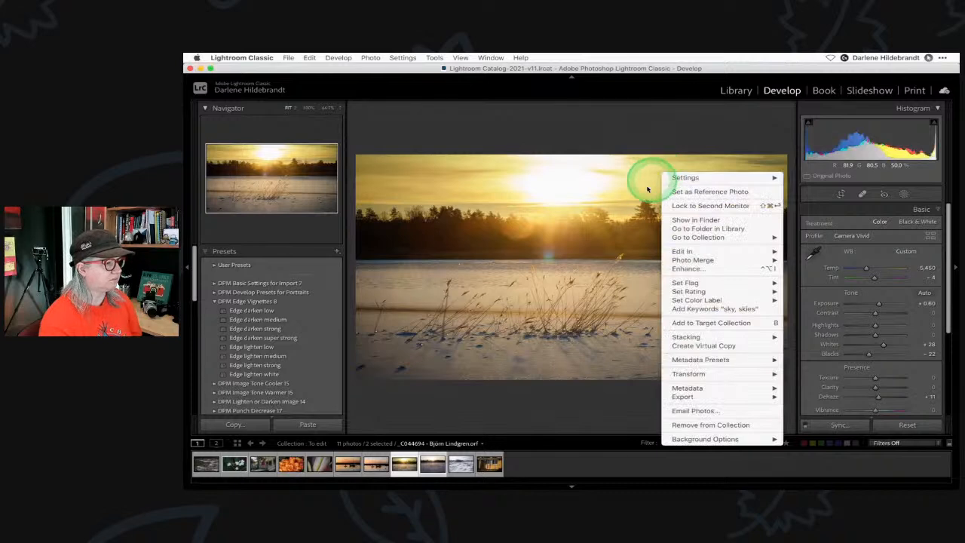
pyautogui.moveTo(680, 252)
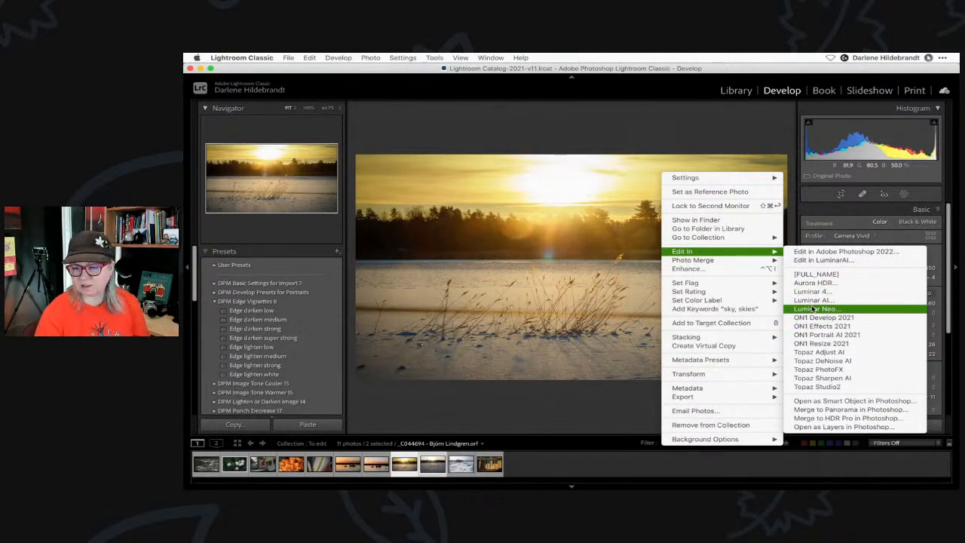
pyautogui.click(814, 309)
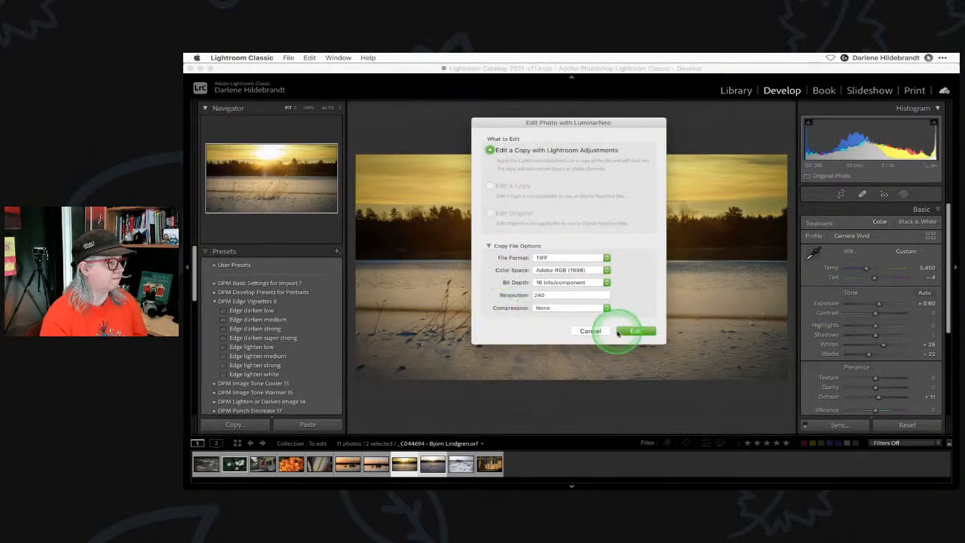
pyautogui.click(631, 331)
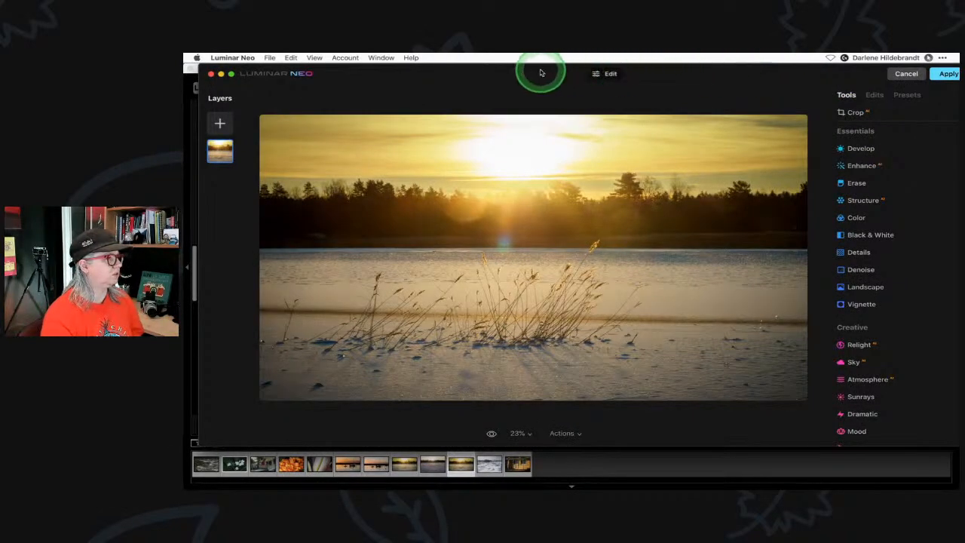
pyautogui.moveTo(525, 68)
pyautogui.mouseDown()
pyautogui.moveTo(491, 65)
pyautogui.moveTo(506, 65)
pyautogui.mouseUp()
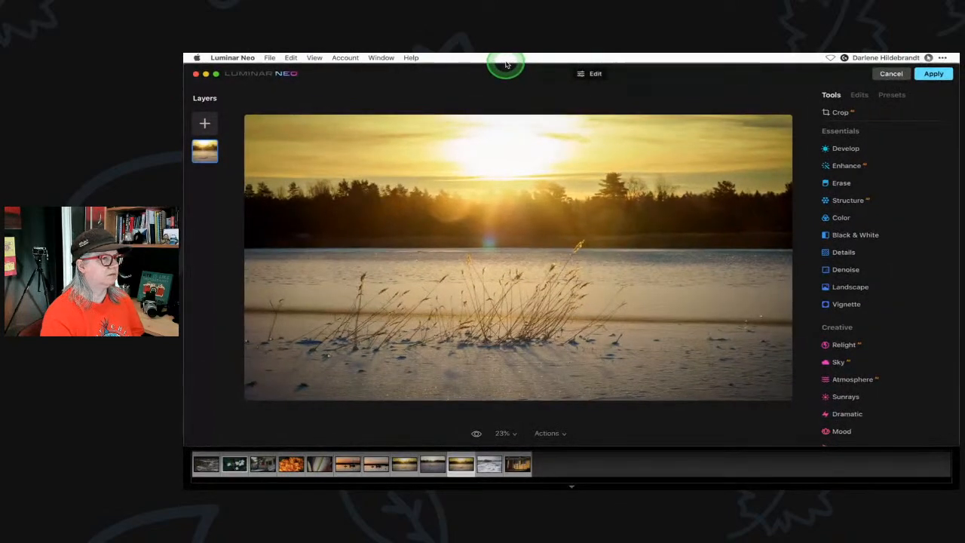
pyautogui.moveTo(595, 444); pyautogui.dragTo(595, 476)
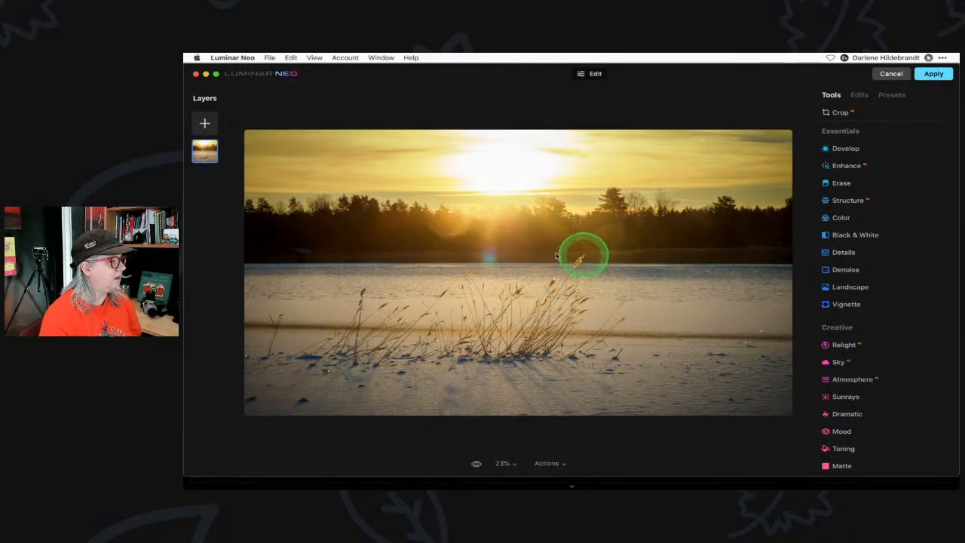
# Apply the Mystical effect to the lake photo with Amount 25, and expand its Colorize settings.
pyautogui.scroll(-5, 852, 360)
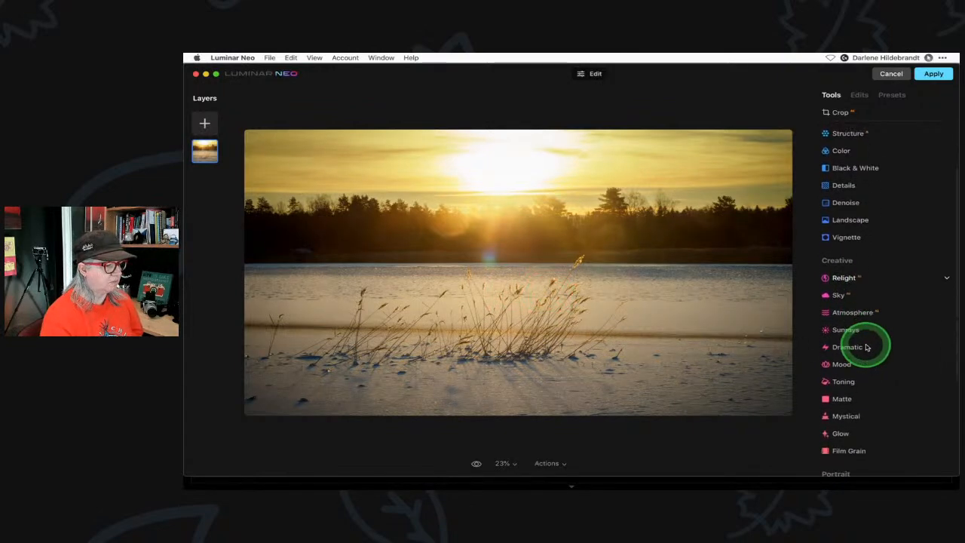
pyautogui.scroll(-1, 866, 347)
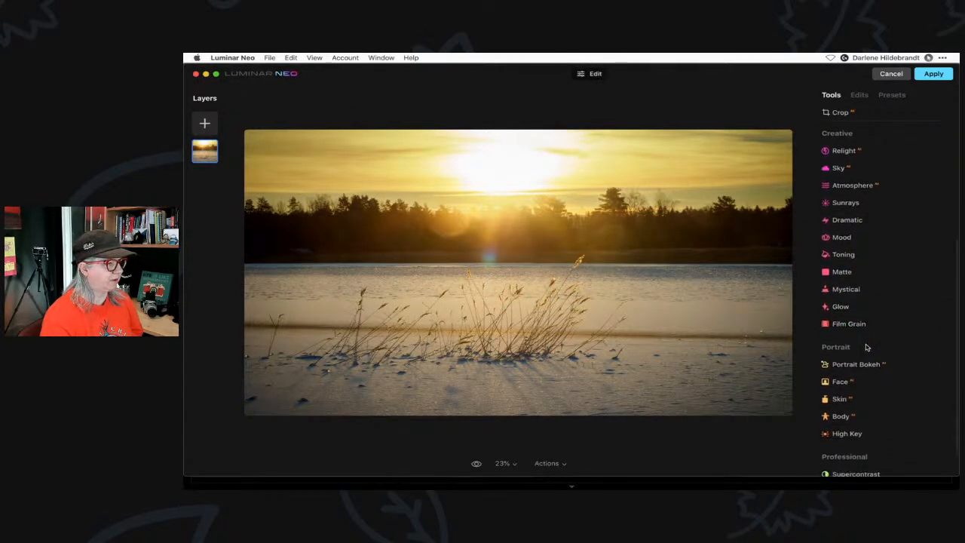
pyautogui.click(846, 289)
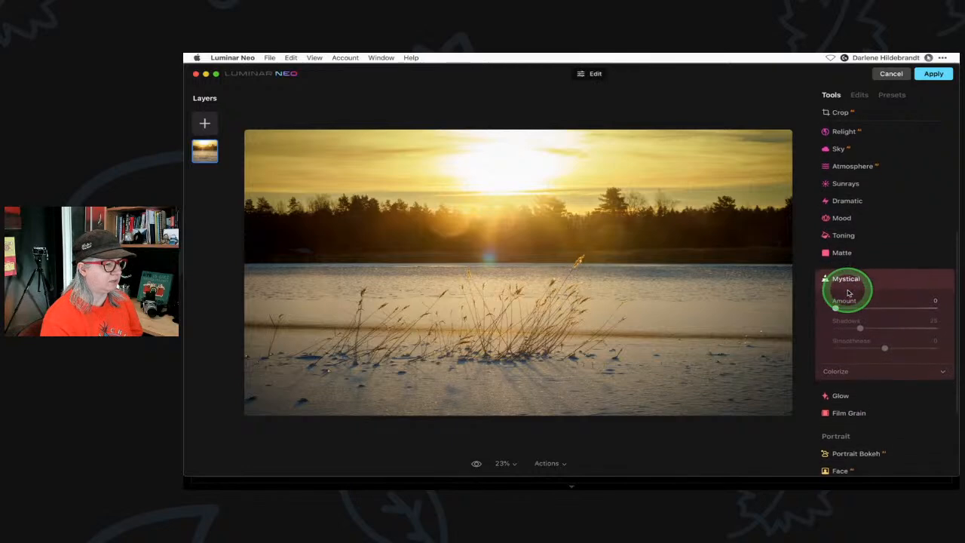
pyautogui.moveTo(835, 307)
pyautogui.mouseDown()
pyautogui.moveTo(926, 306)
pyautogui.moveTo(850, 307)
pyautogui.mouseUp()
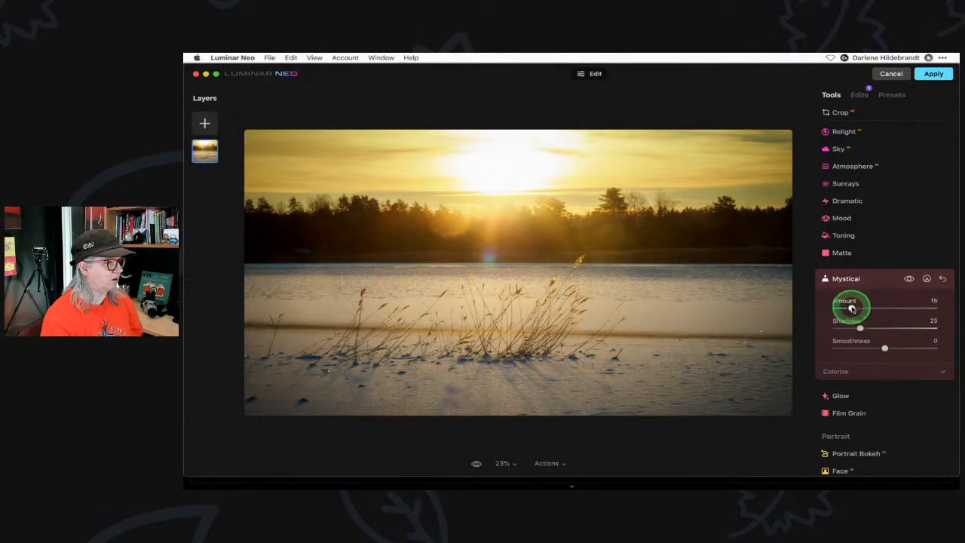
pyautogui.click(927, 280)
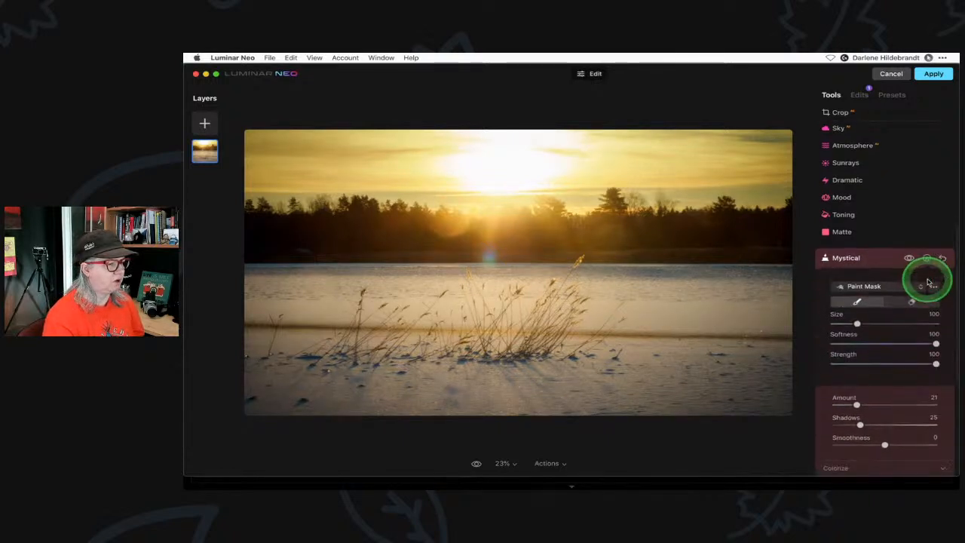
pyautogui.click(923, 262)
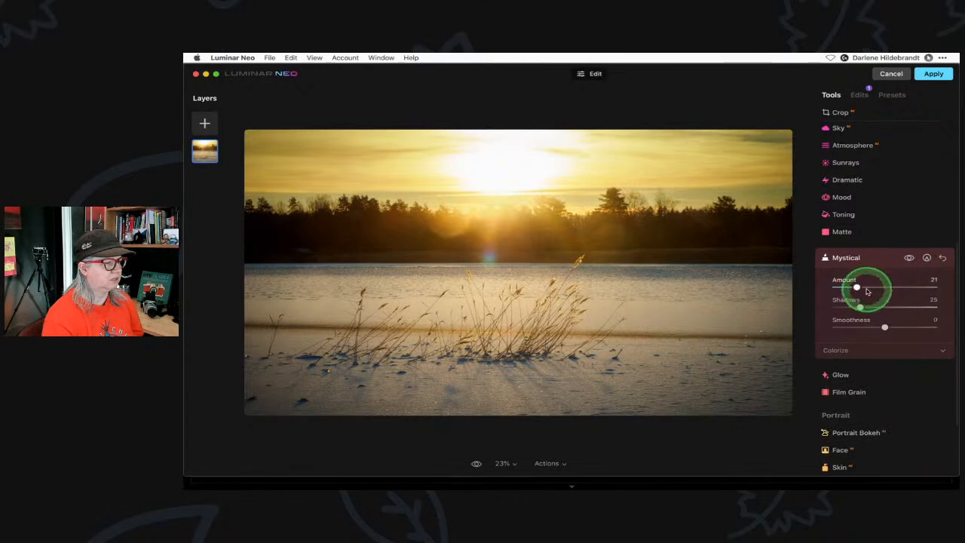
pyautogui.click(848, 350)
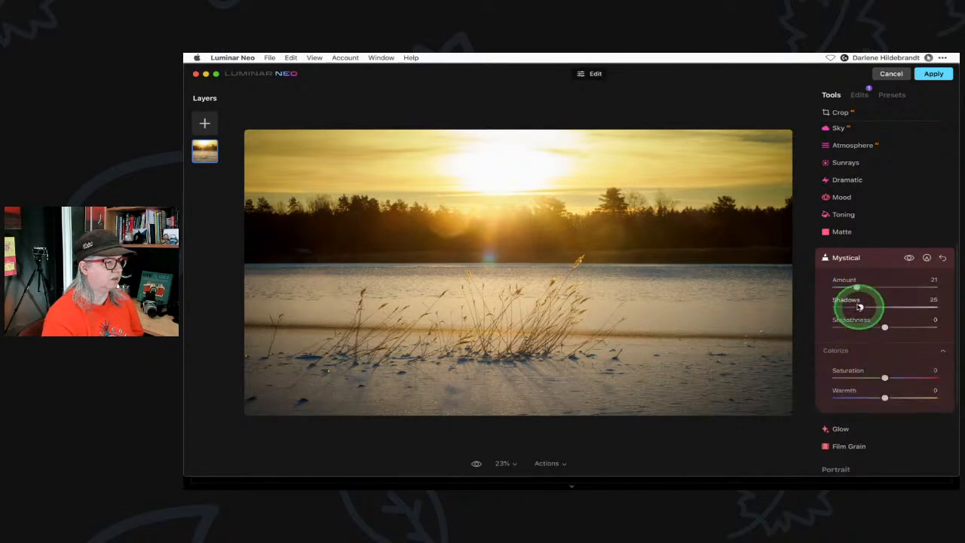
# Erase the Mystical effect from the grasses and central snow foreground with a brush of size 220, softness 100 and strength 80.
pyautogui.click(927, 258)
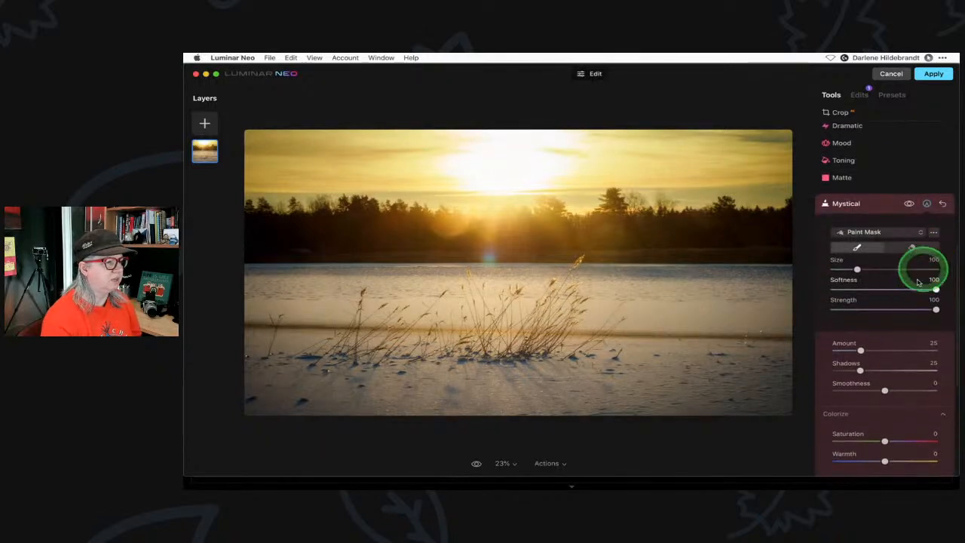
pyautogui.click(910, 250)
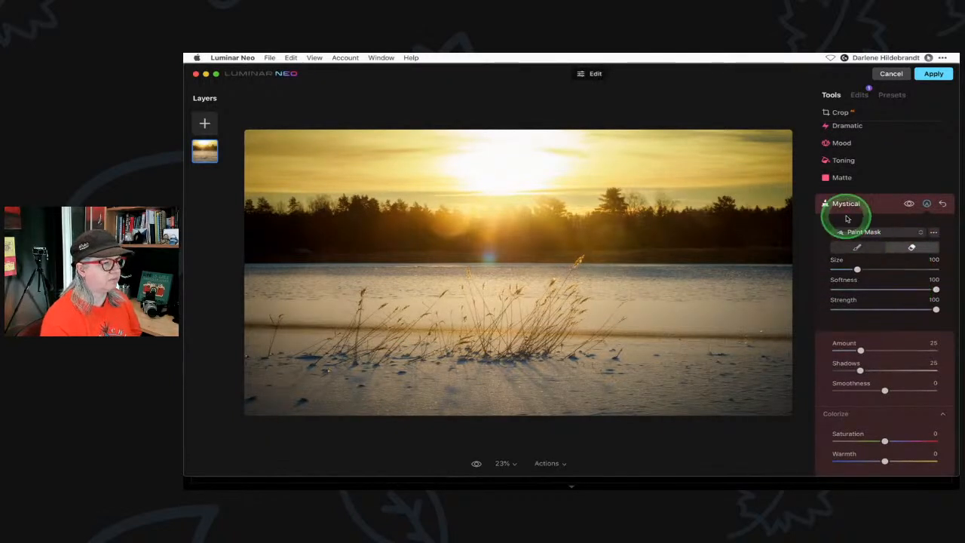
pyautogui.moveTo(934, 309)
pyautogui.mouseDown()
pyautogui.moveTo(889, 307)
pyautogui.moveTo(914, 308)
pyautogui.mouseUp()
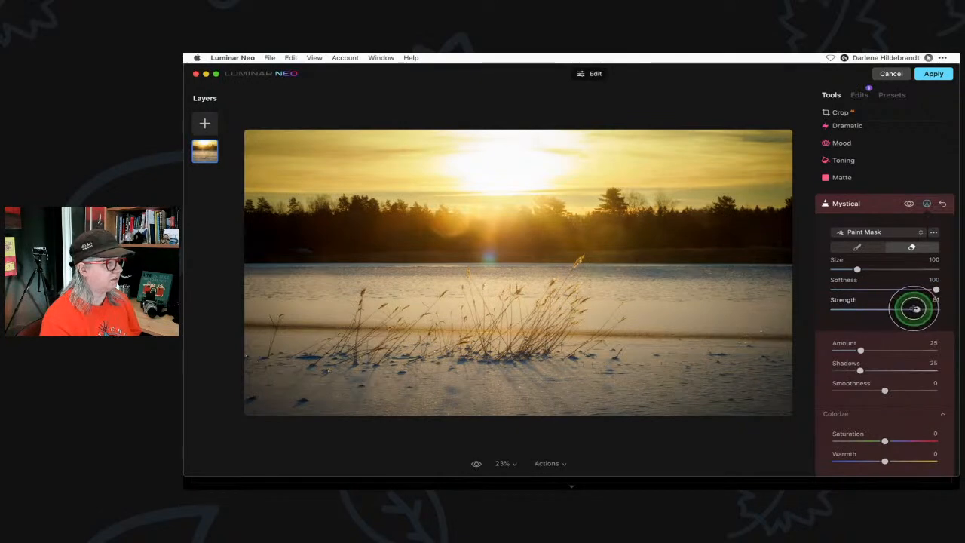
pyautogui.press(']')
pyautogui.press(']')
pyautogui.press(']')
pyautogui.press(']')
pyautogui.press(']')
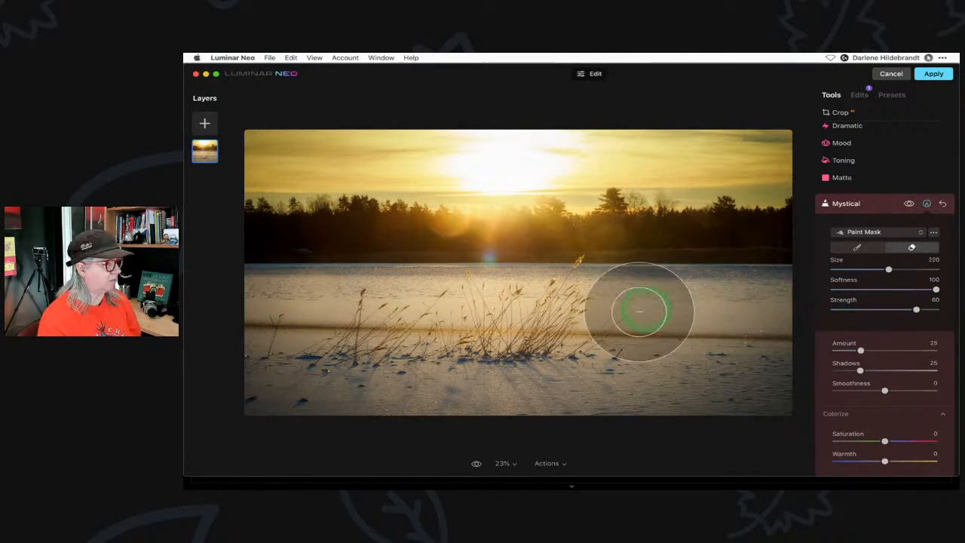
pyautogui.moveTo(496, 358)
pyautogui.mouseDown()
pyautogui.moveTo(780, 366)
pyautogui.moveTo(358, 357)
pyautogui.moveTo(299, 332)
pyautogui.moveTo(347, 312)
pyautogui.moveTo(410, 332)
pyautogui.moveTo(571, 328)
pyautogui.moveTo(578, 305)
pyautogui.moveTo(526, 351)
pyautogui.moveTo(679, 331)
pyautogui.moveTo(708, 314)
pyautogui.moveTo(447, 360)
pyautogui.moveTo(339, 345)
pyautogui.moveTo(361, 309)
pyautogui.moveTo(378, 326)
pyautogui.moveTo(614, 327)
pyautogui.moveTo(668, 312)
pyautogui.mouseUp()
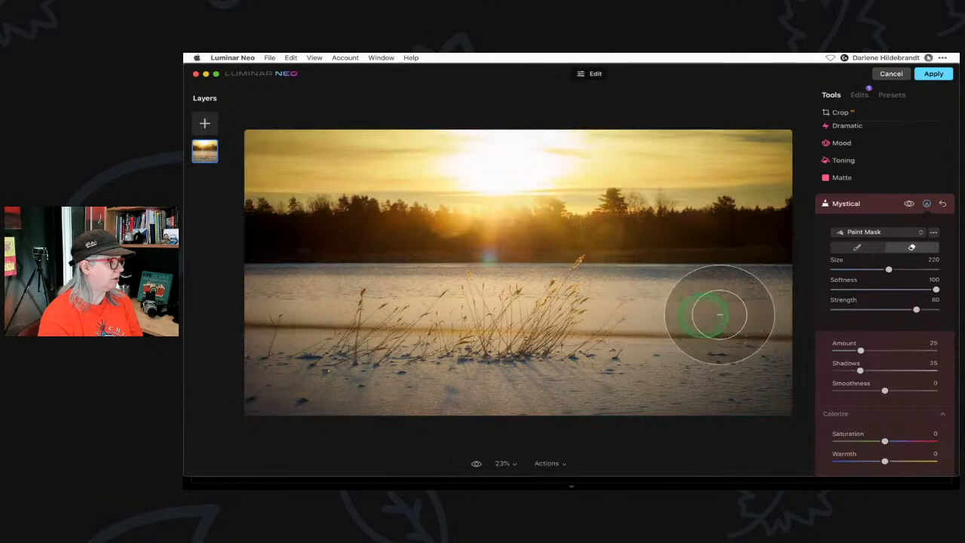
pyautogui.moveTo(528, 323)
pyautogui.mouseDown()
pyautogui.moveTo(592, 333)
pyautogui.moveTo(343, 332)
pyautogui.moveTo(635, 338)
pyautogui.moveTo(699, 322)
pyautogui.moveTo(685, 369)
pyautogui.mouseUp()
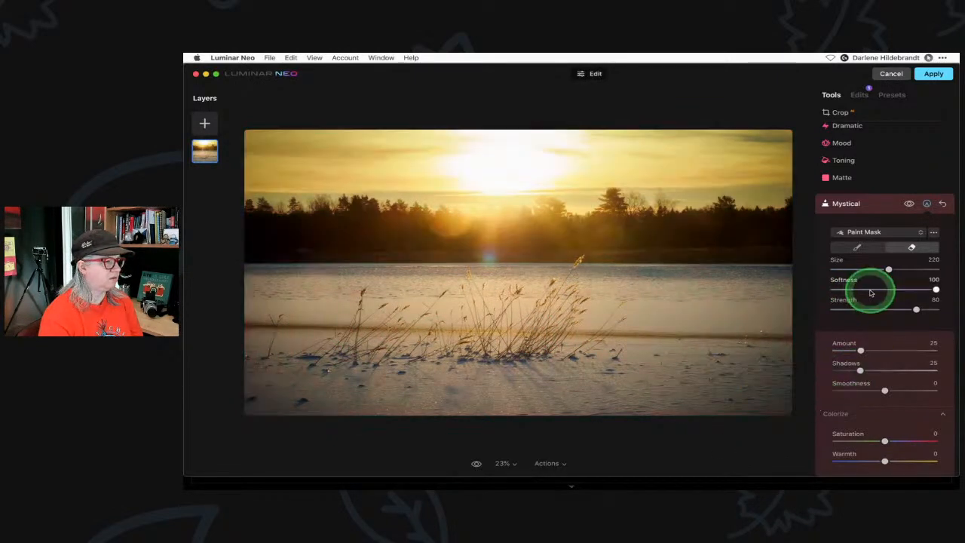
pyautogui.click(926, 204)
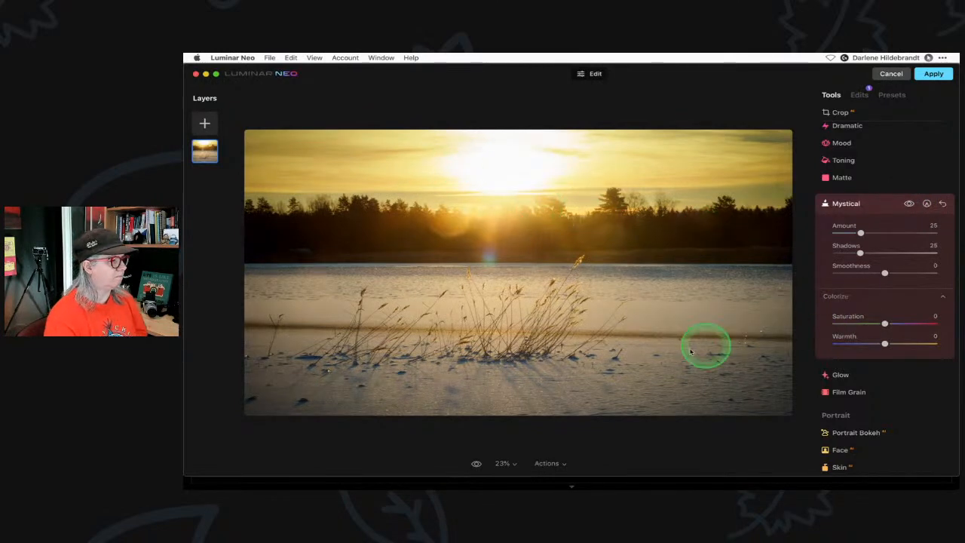
# Paint the Mystical mask back in along the bottom edge of the snow with a brush of size 76 and strength 49.
pyautogui.click(926, 204)
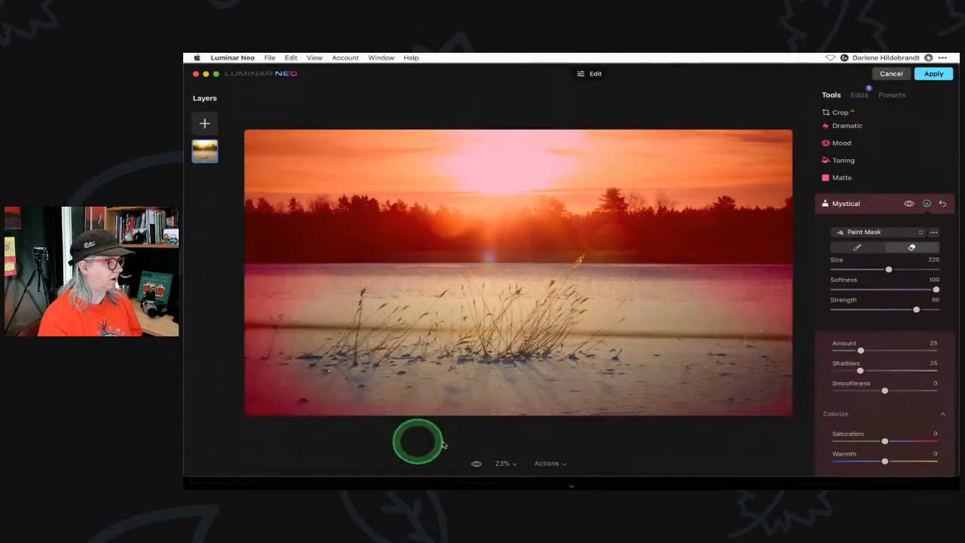
pyautogui.moveTo(916, 309); pyautogui.dragTo(884, 309)
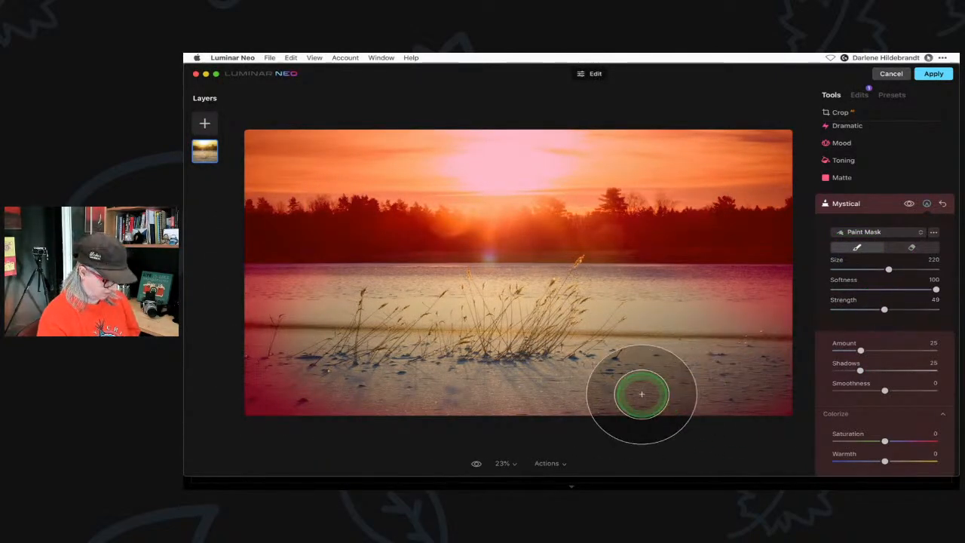
pyautogui.press('[')
pyautogui.press('[')
pyautogui.press('[')
pyautogui.press('[')
pyautogui.press('[')
pyautogui.press('[')
pyautogui.press('[')
pyautogui.press('[')
pyautogui.press('[')
pyautogui.press('[')
pyautogui.moveTo(680, 404)
pyautogui.mouseDown()
pyautogui.moveTo(495, 406)
pyautogui.moveTo(267, 390)
pyautogui.mouseUp()
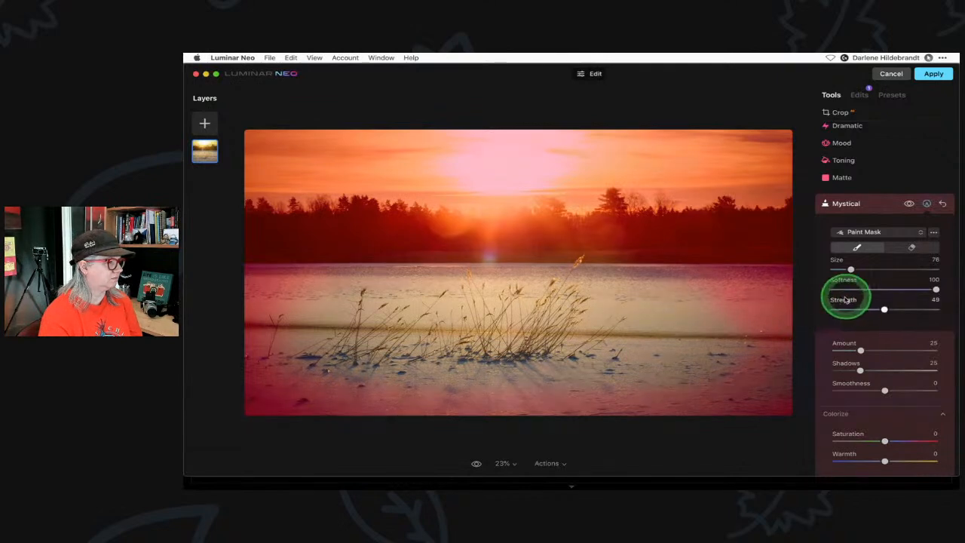
pyautogui.click(926, 204)
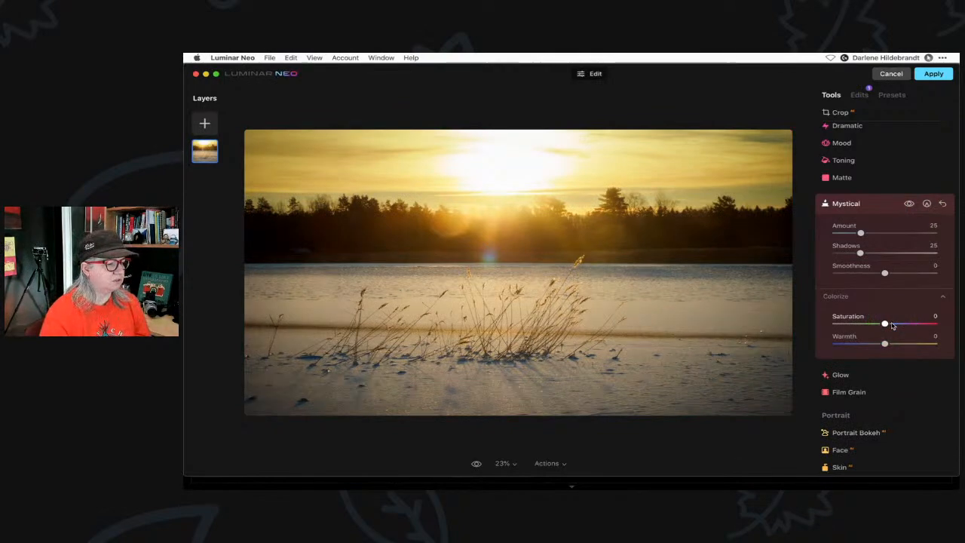
# Add the warm peach bokeh picture from My Images as a new layer over the lake photo.
pyautogui.scroll(5, 891, 324)
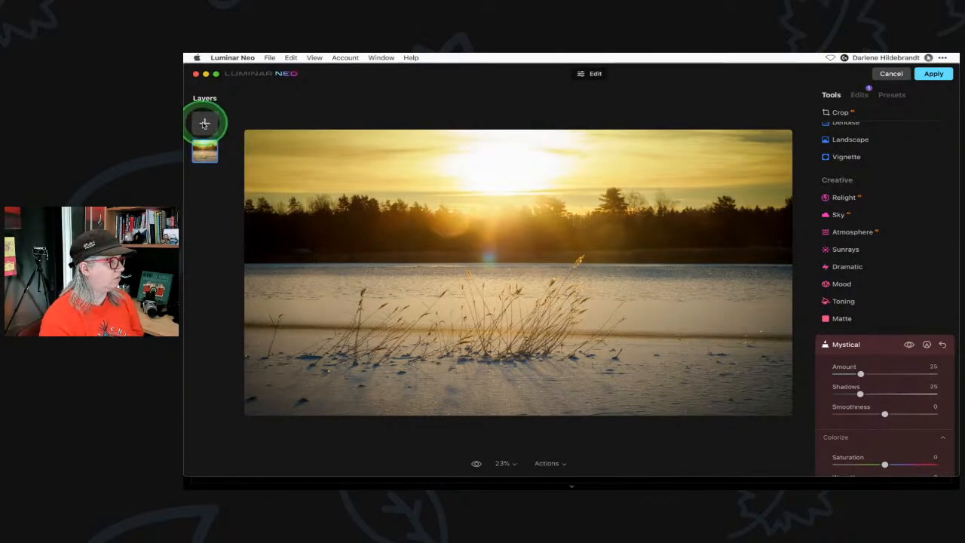
pyautogui.click(204, 125)
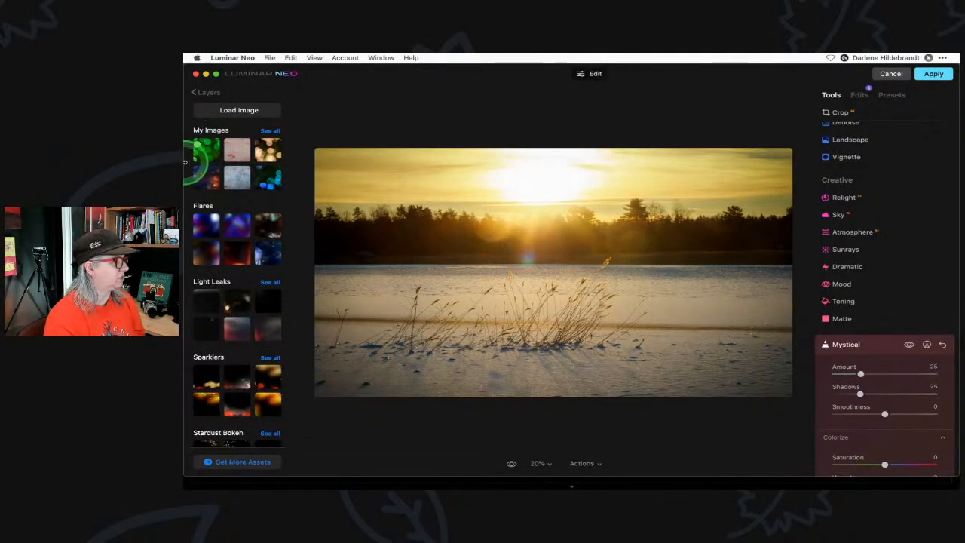
pyautogui.hscroll(2, 276, 175)
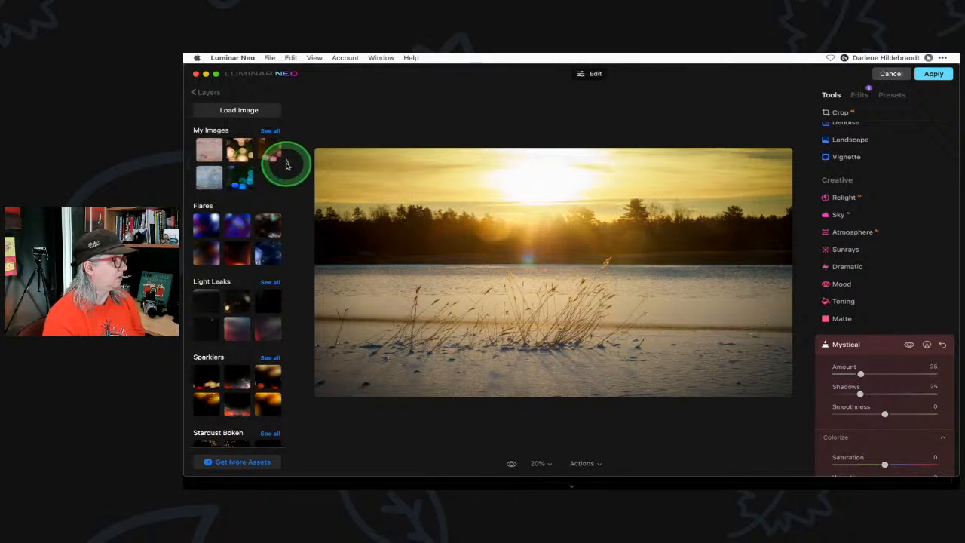
pyautogui.hscroll(-2, 188, 166)
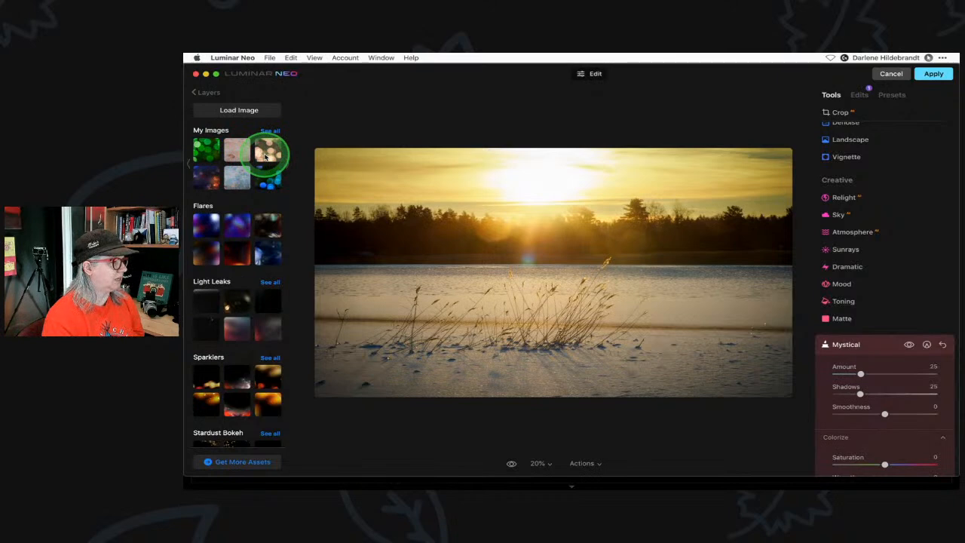
pyautogui.click(265, 155)
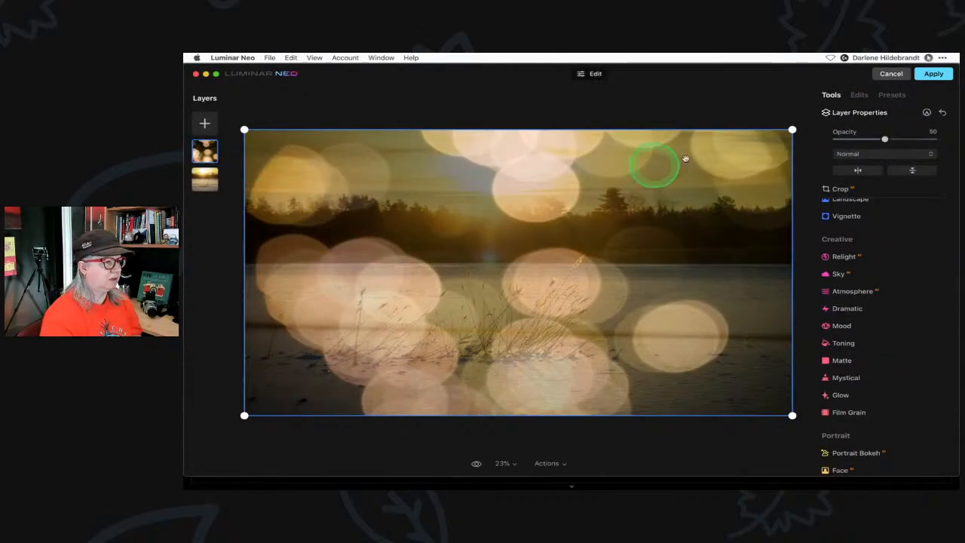
# Flip the bokeh layer vertically, keeping its horizontal orientation, and set its opacity to 100.
pyautogui.click(912, 170)
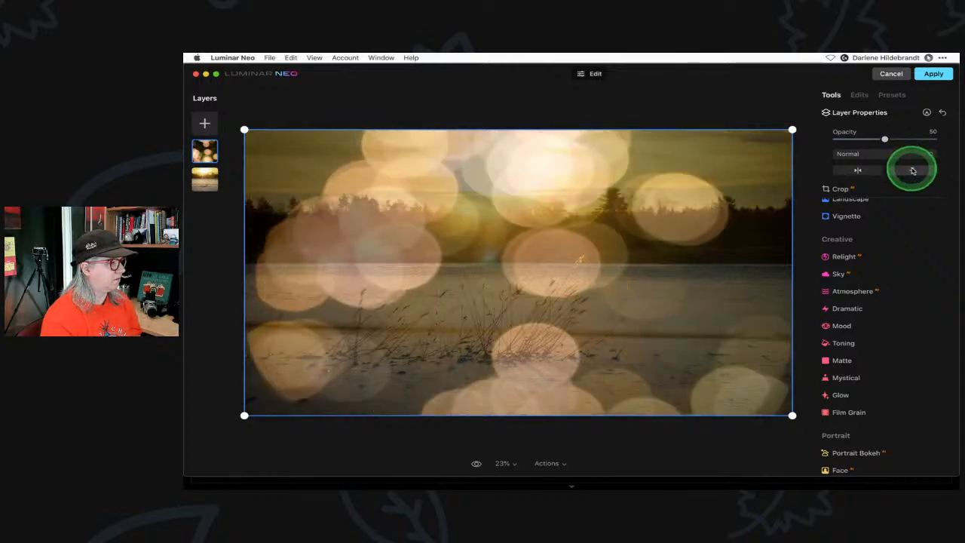
pyautogui.click(912, 171)
pyautogui.click(912, 170)
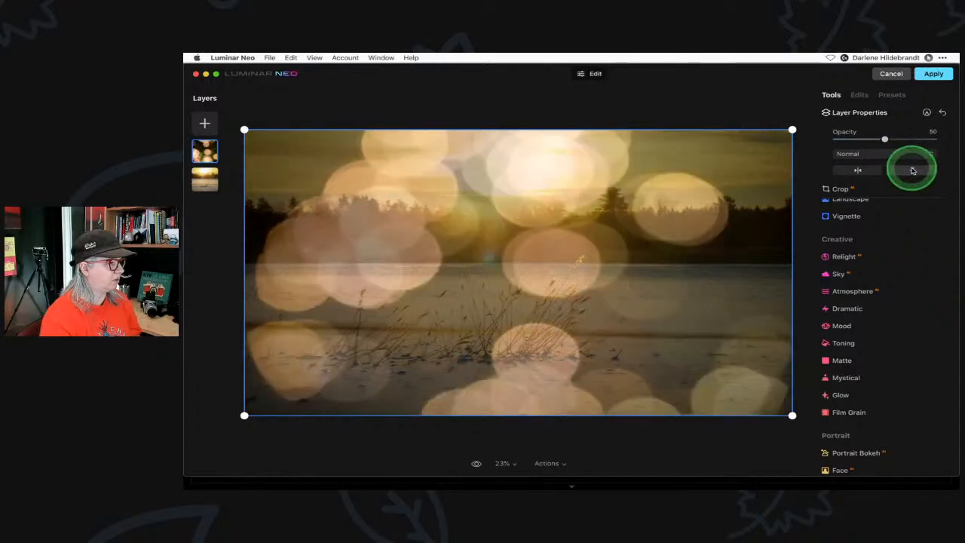
pyautogui.click(860, 170)
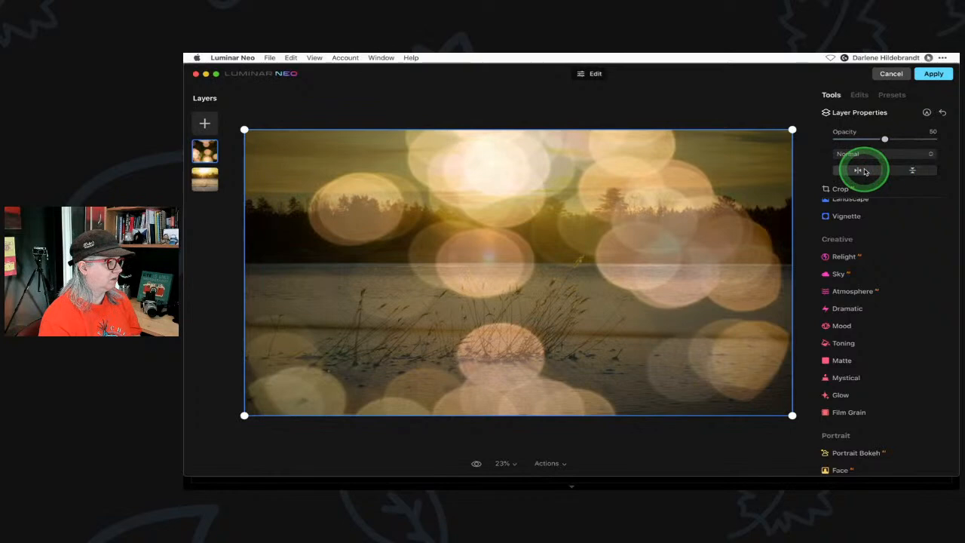
pyautogui.click(862, 171)
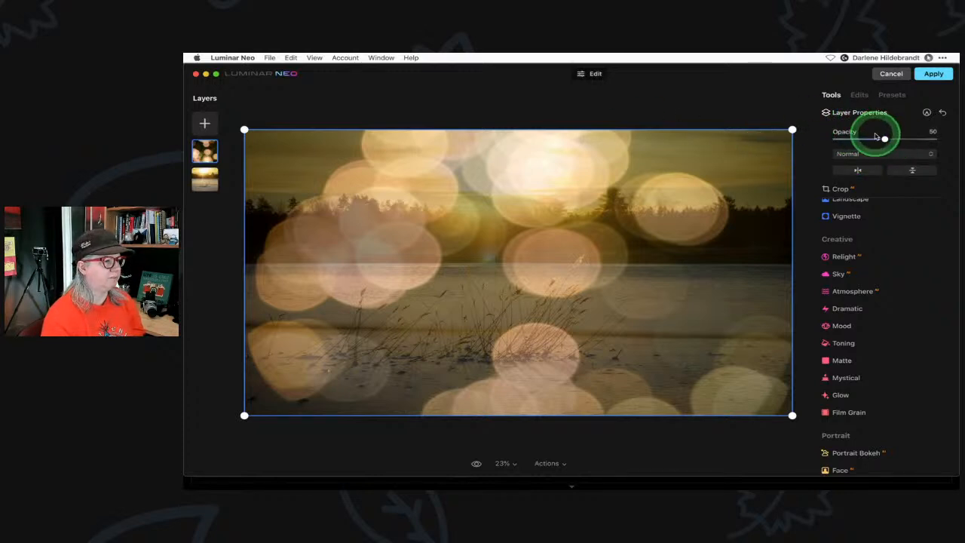
pyautogui.moveTo(884, 138); pyautogui.dragTo(932, 139)
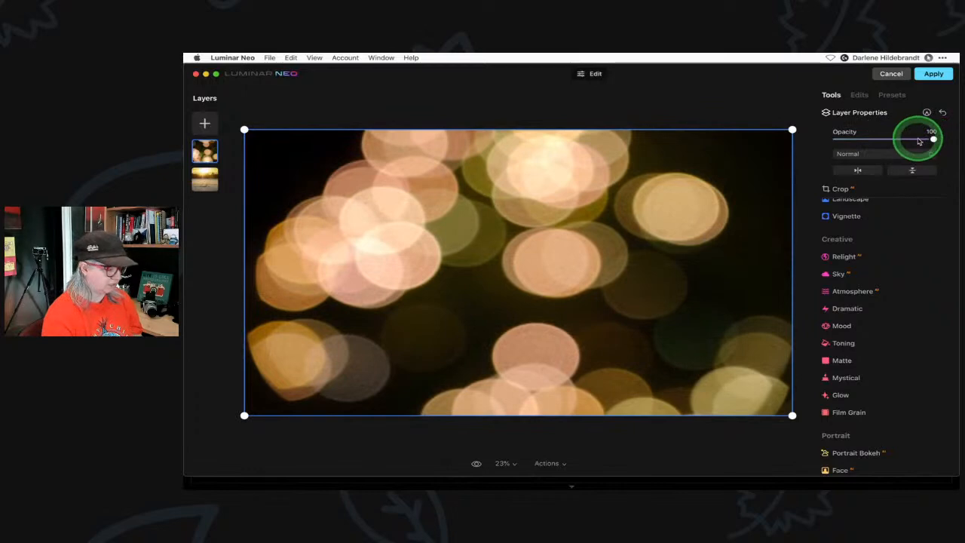
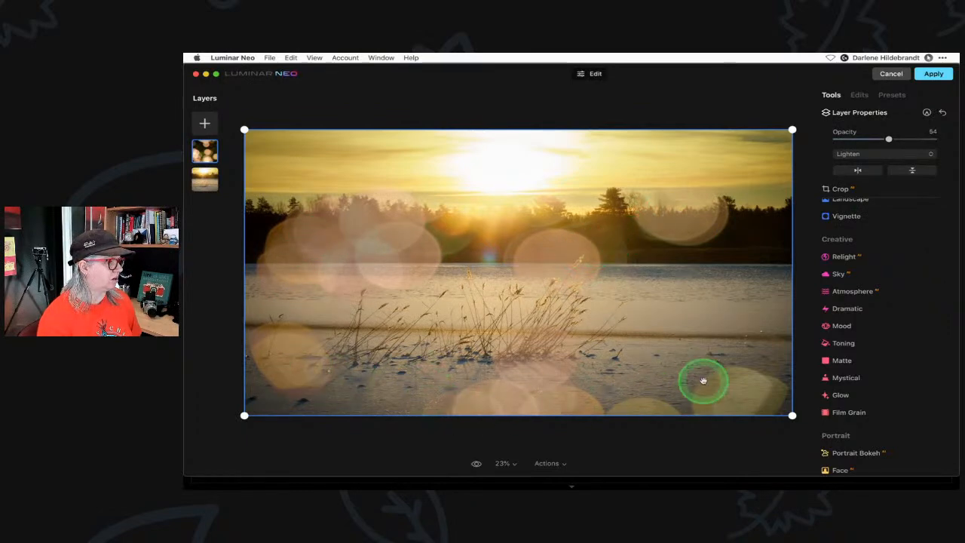
# Try the Screen and Overlay blend modes on the bokeh layer, settle on Soft Light, and set its opacity to 70.
pyautogui.click(855, 155)
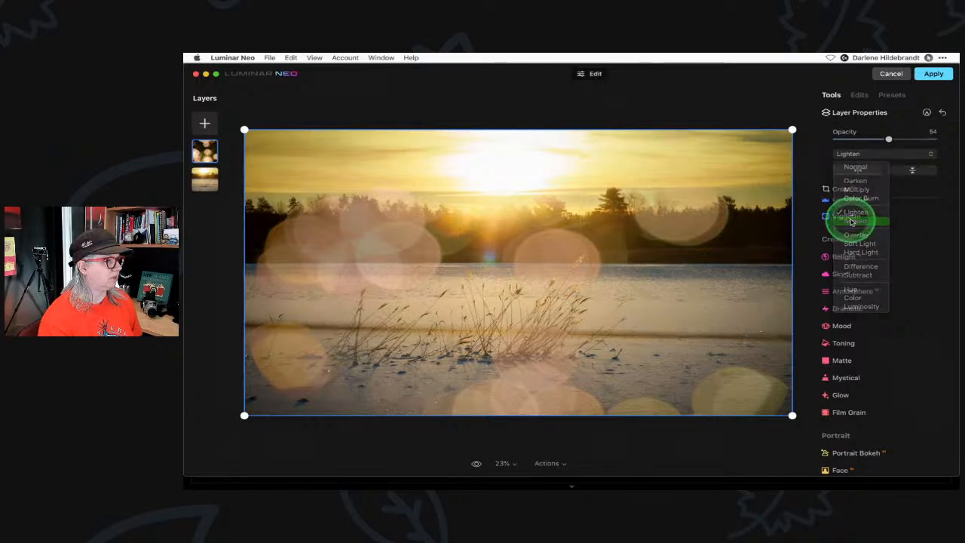
pyautogui.click(854, 221)
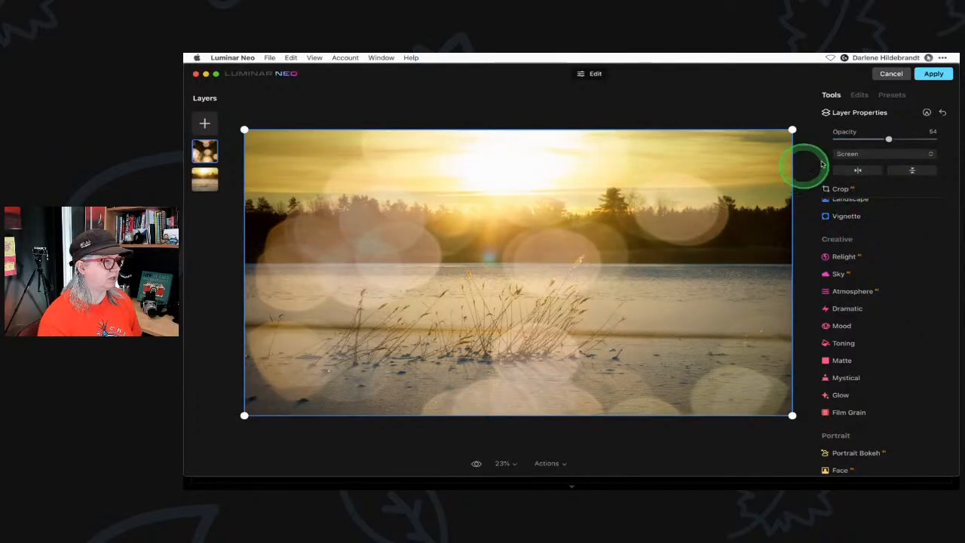
pyautogui.click(856, 155)
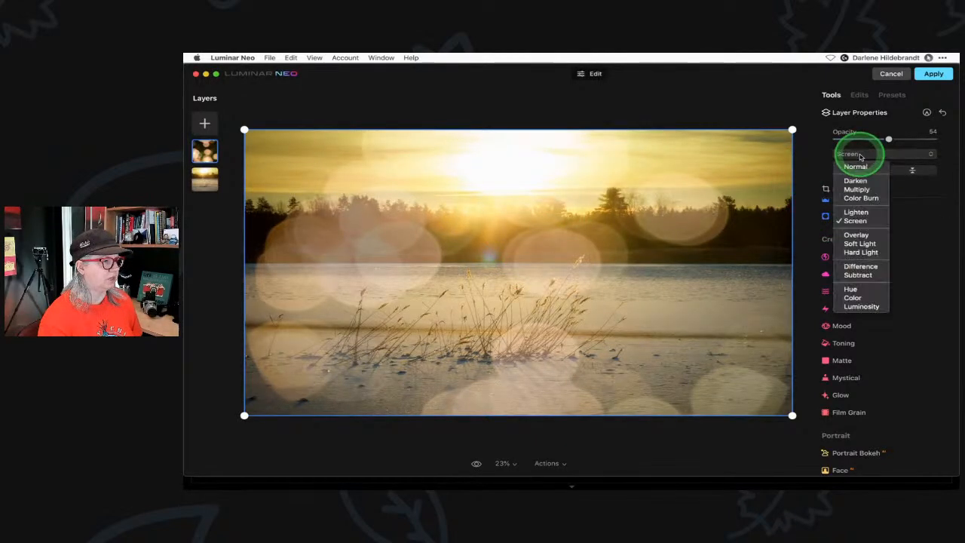
pyautogui.click(861, 234)
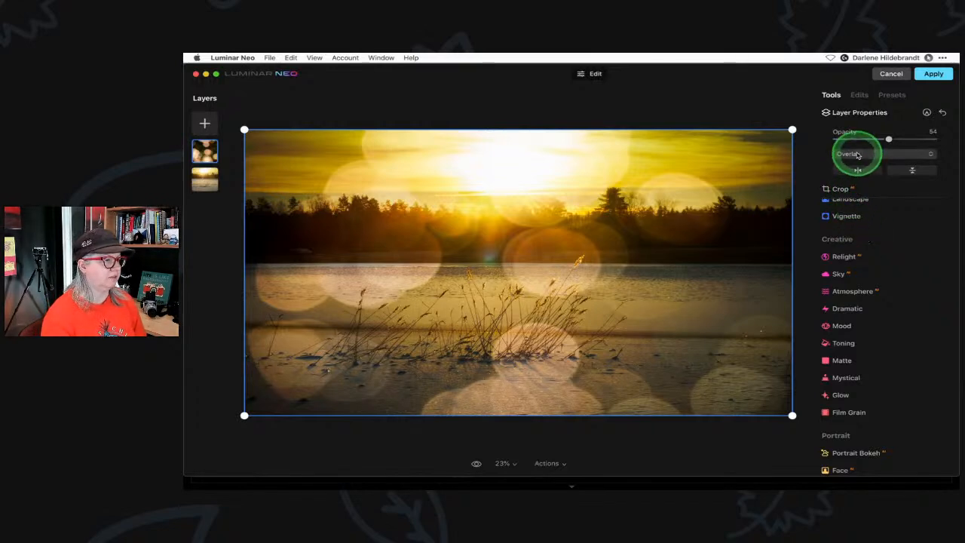
pyautogui.click(855, 155)
pyautogui.click(857, 244)
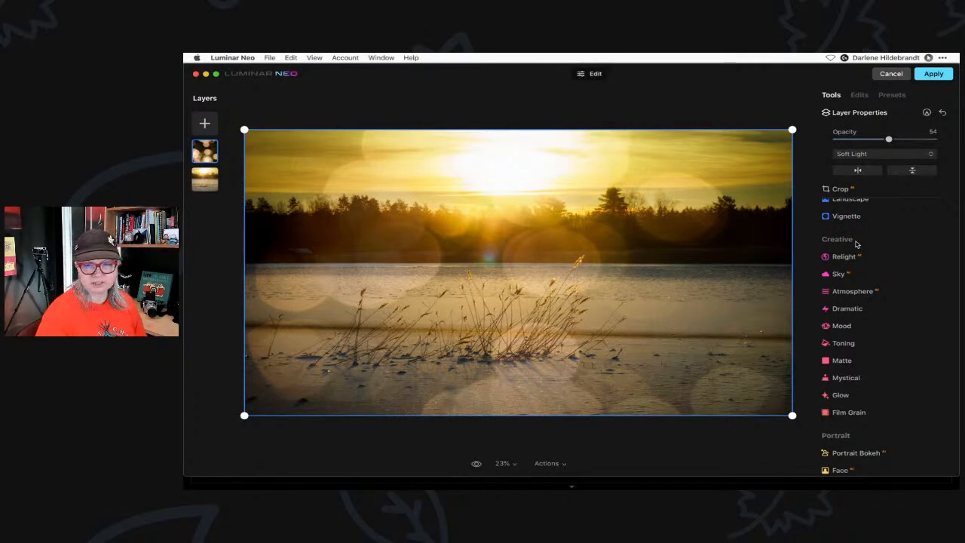
pyautogui.moveTo(888, 139); pyautogui.dragTo(907, 145)
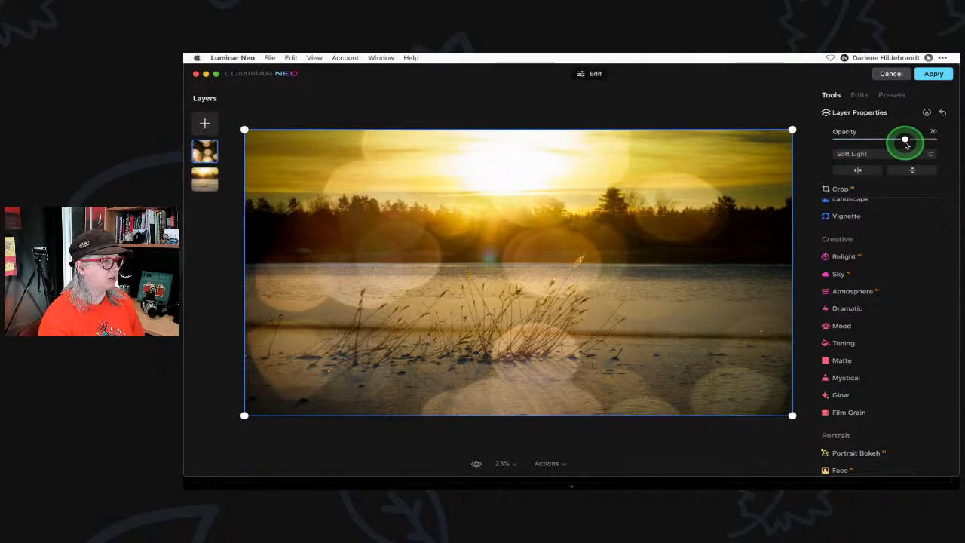
# Try other vertical and horizontal flips of the peach bokeh layer, returning it to the vertically flipped orientation.
pyautogui.click(907, 171)
pyautogui.click(908, 171)
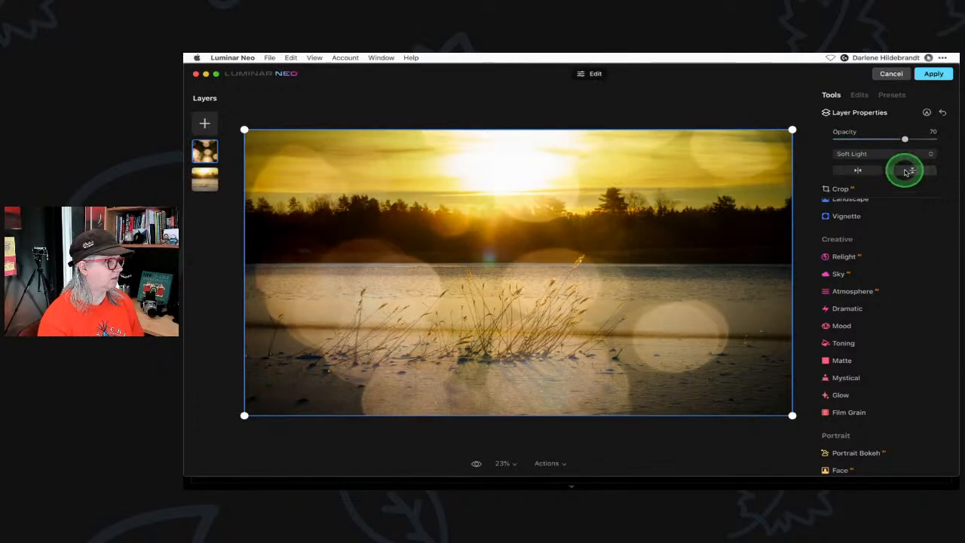
pyautogui.click(908, 171)
pyautogui.click(863, 171)
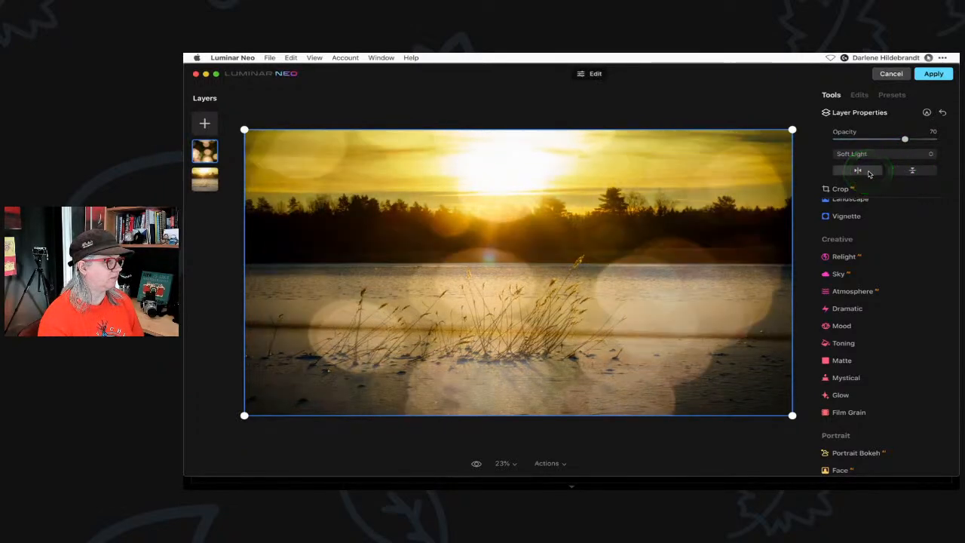
pyautogui.click(861, 171)
pyautogui.click(910, 171)
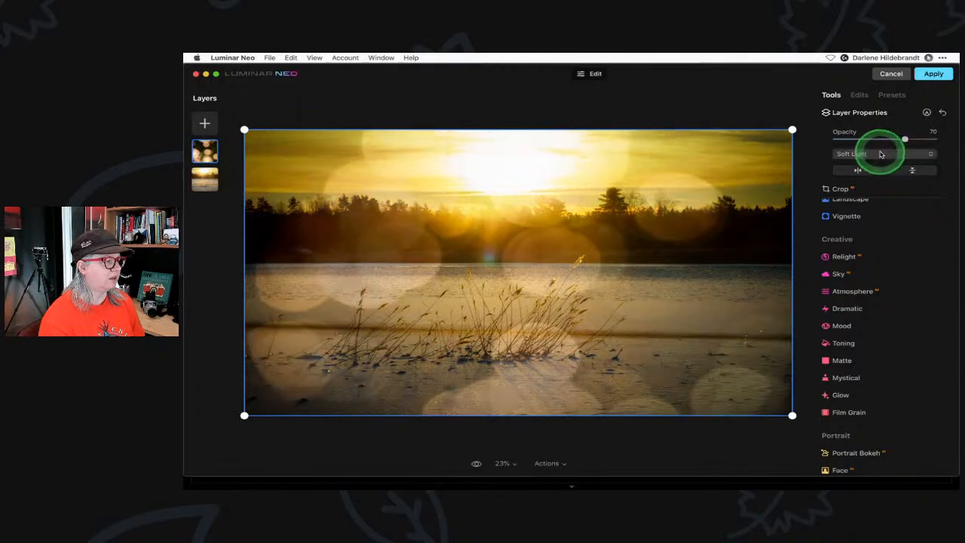
# Set the peach bokeh layer's blend mode to Lighten and lower its opacity to 0.
pyautogui.click(880, 154)
pyautogui.click(855, 213)
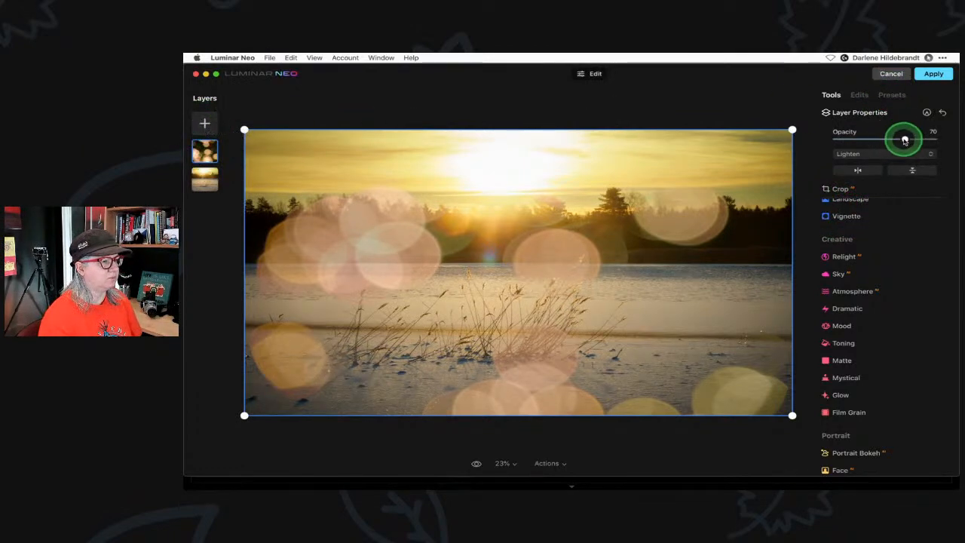
pyautogui.moveTo(904, 139); pyautogui.dragTo(834, 139)
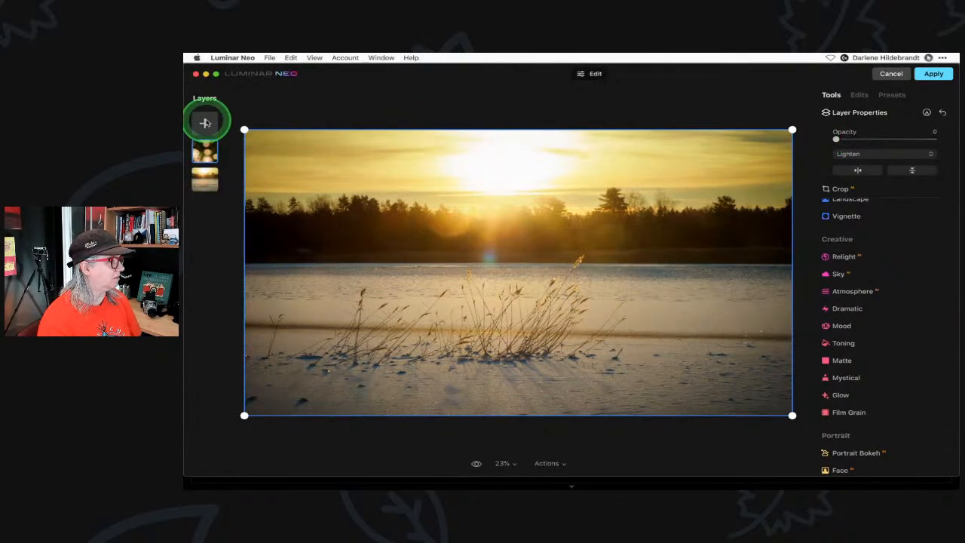
# Start loading a new layer image and open the DPM Ultimate Bokeh folder under Photos, DPM stuff, Texture packs, Bokeh, DPM bokeh packs on the G-RAID drive.
pyautogui.click(204, 121)
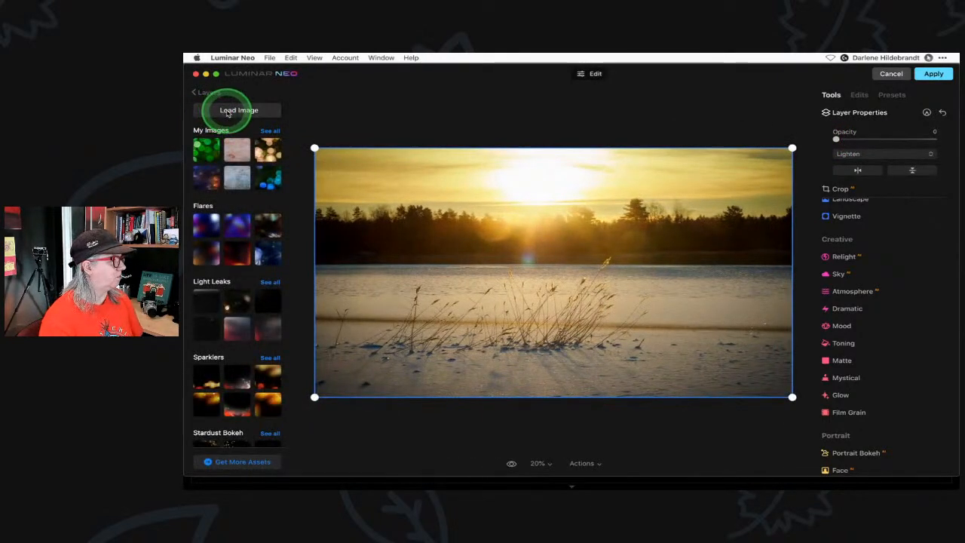
pyautogui.click(220, 113)
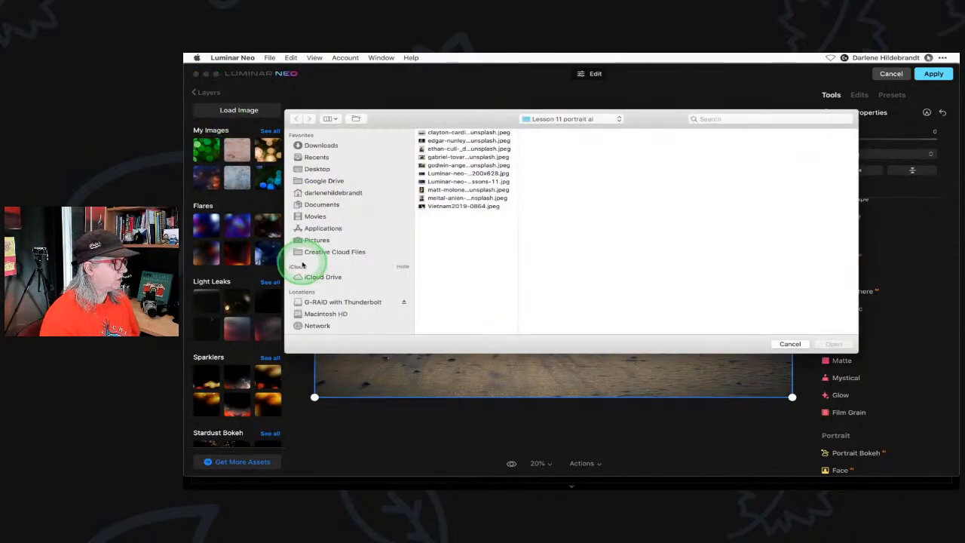
pyautogui.click(324, 300)
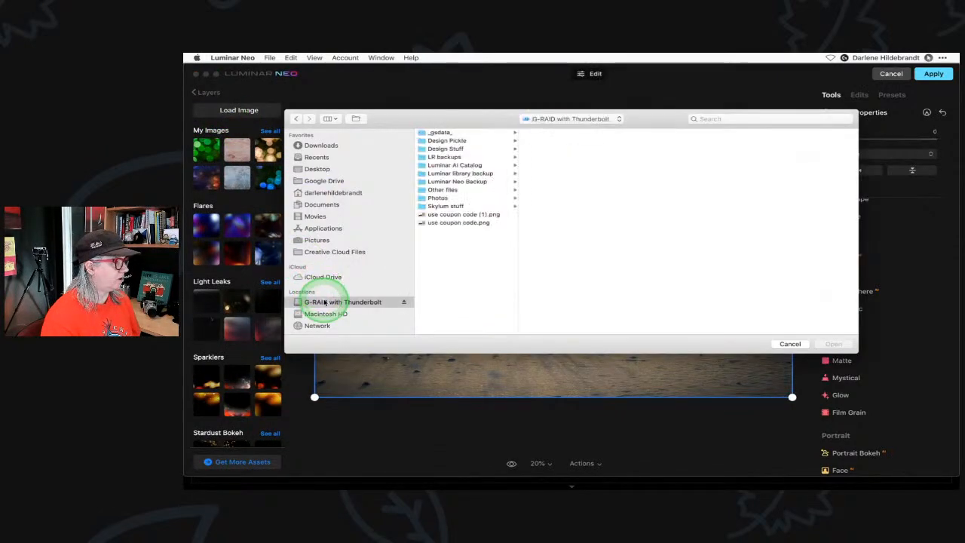
pyautogui.click(434, 198)
pyautogui.click(546, 140)
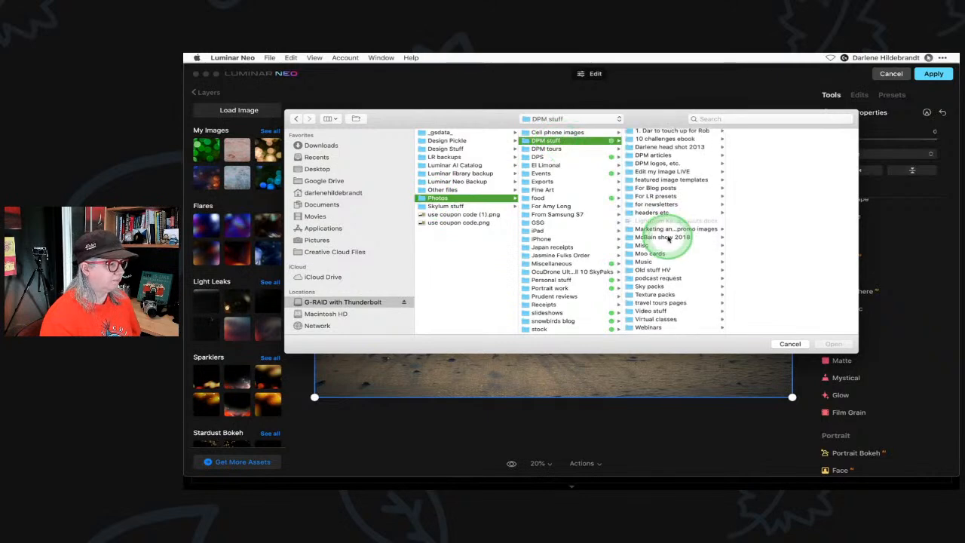
pyautogui.click(645, 289)
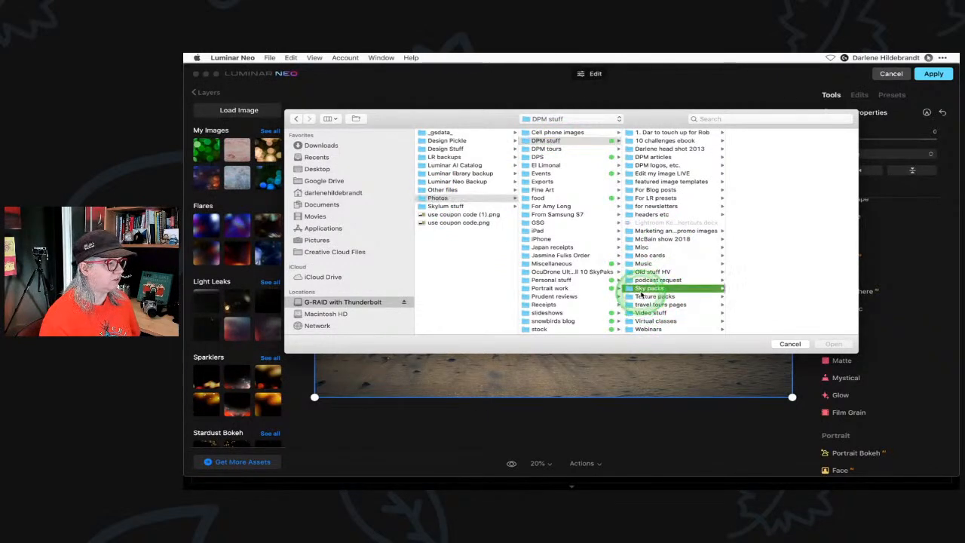
pyautogui.click(643, 296)
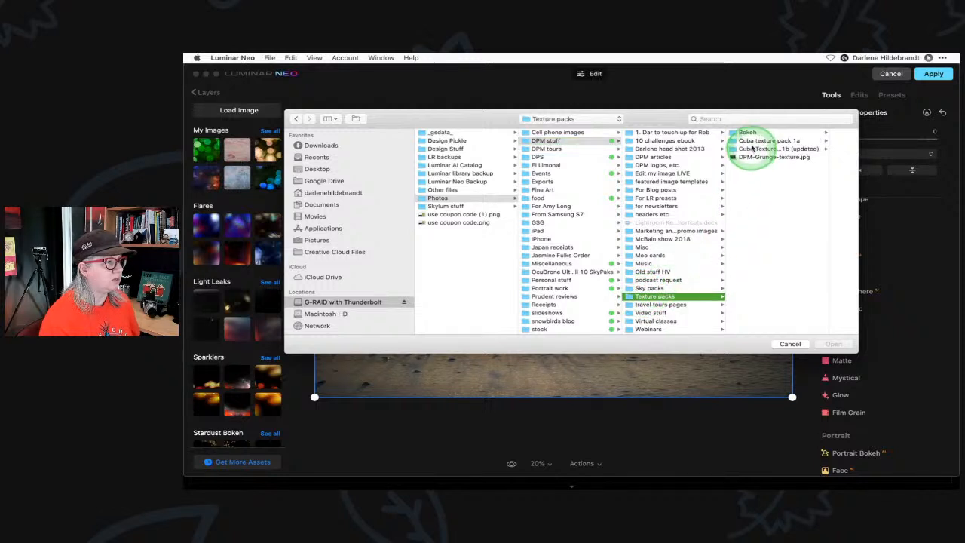
pyautogui.click(747, 132)
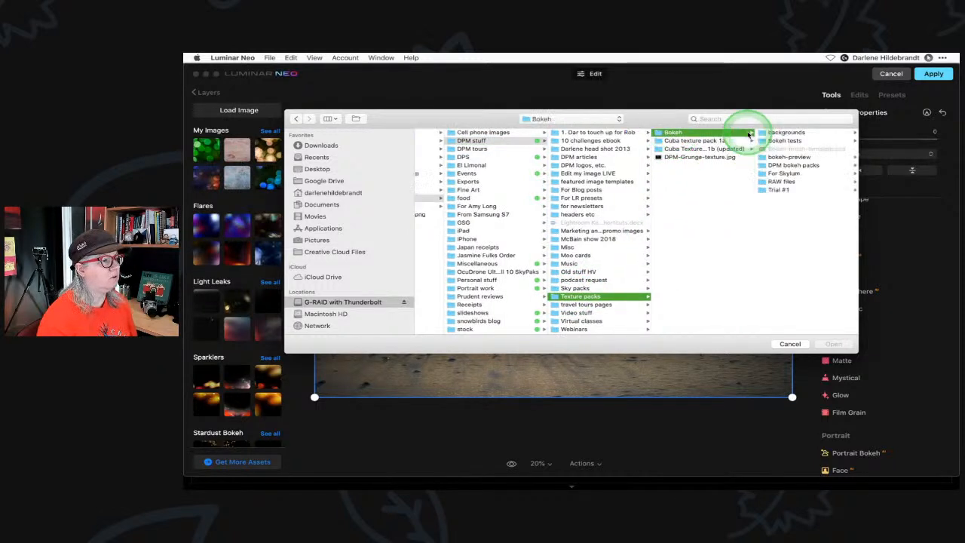
pyautogui.click(776, 165)
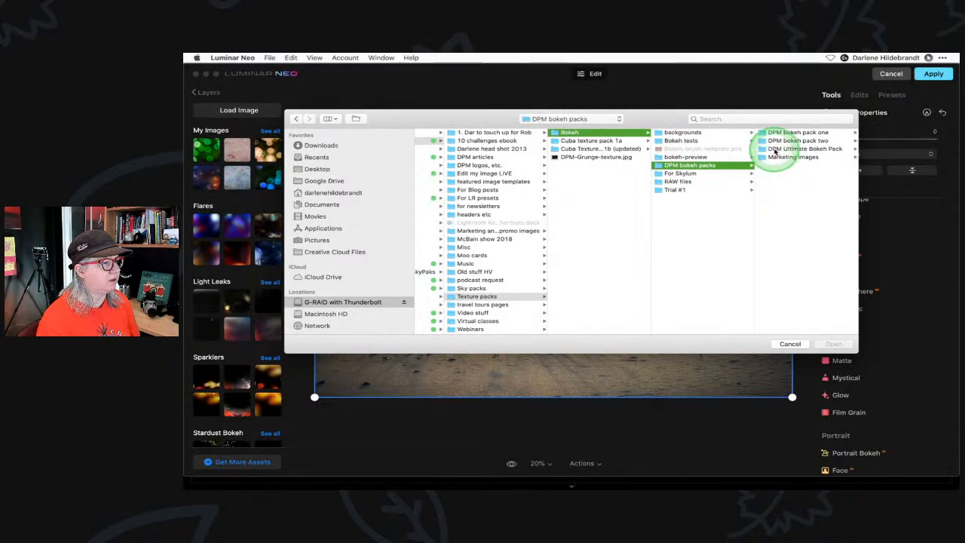
pyautogui.click(775, 149)
pyautogui.click(784, 133)
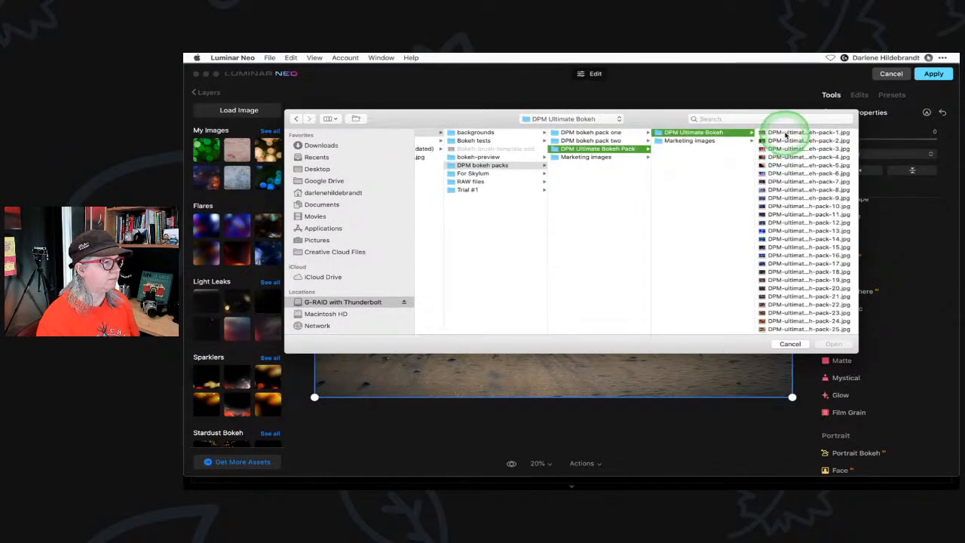
# Preview the DPM-ultimate-bokeh-pack images 1 through 11 at large size to compare their colours and bokeh shapes.
pyautogui.click(786, 133)
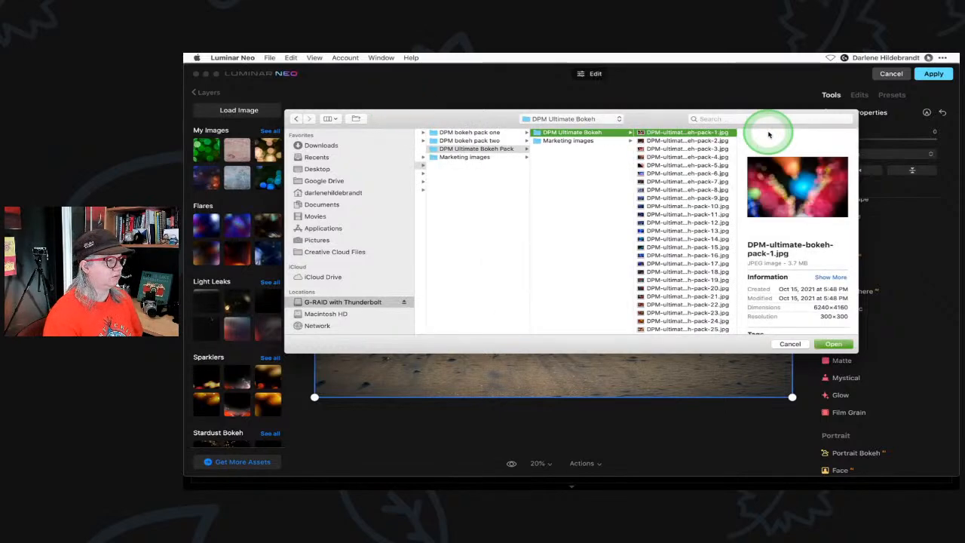
pyautogui.press('space')
pyautogui.press('Down')
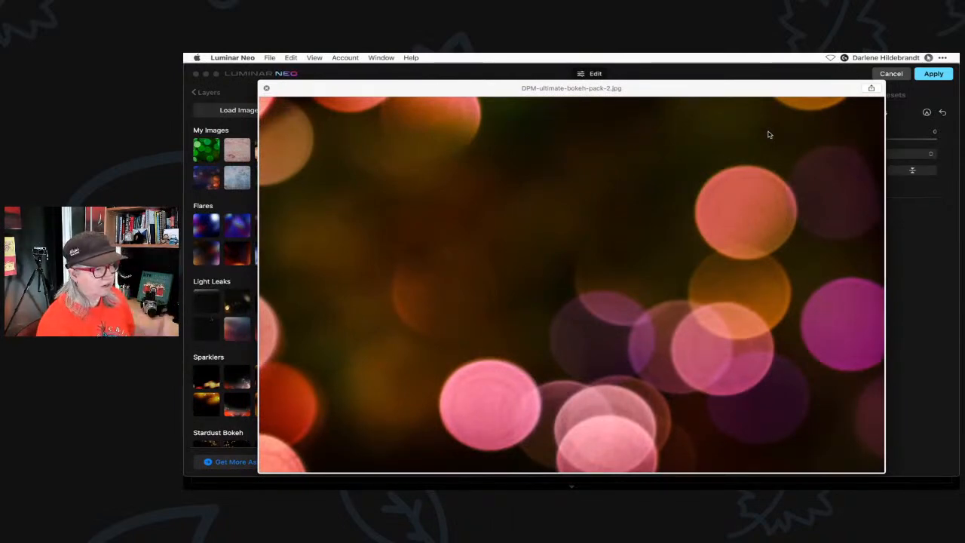
pyautogui.press('Down')
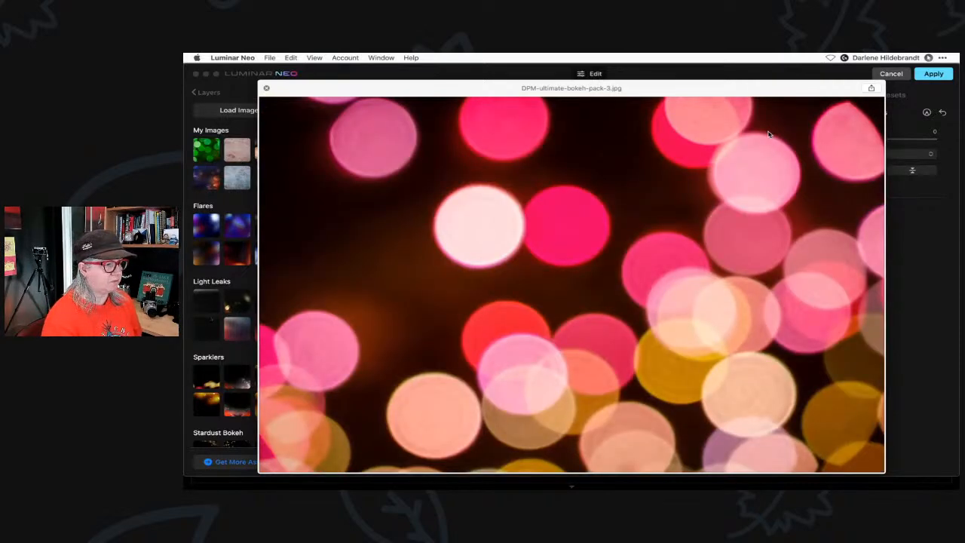
pyautogui.press('Down')
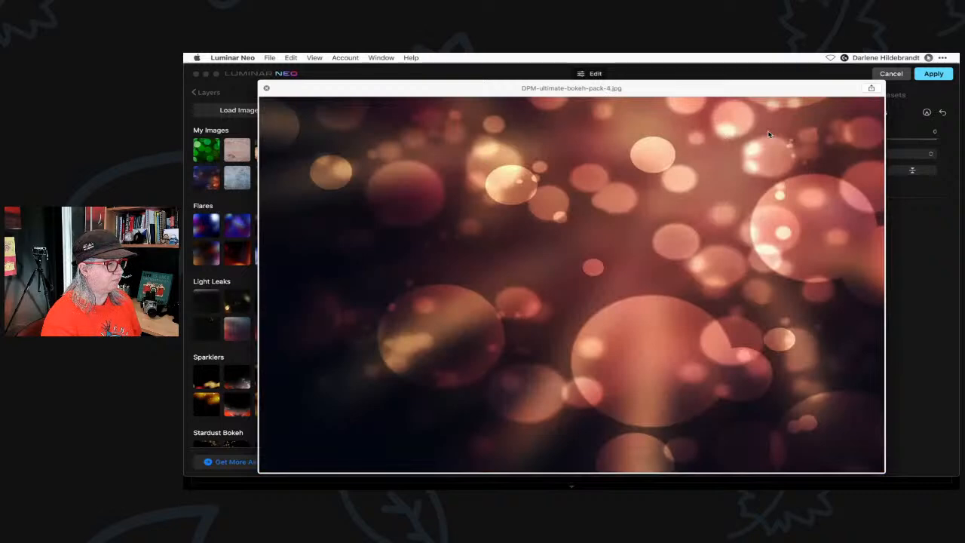
pyautogui.press('Down')
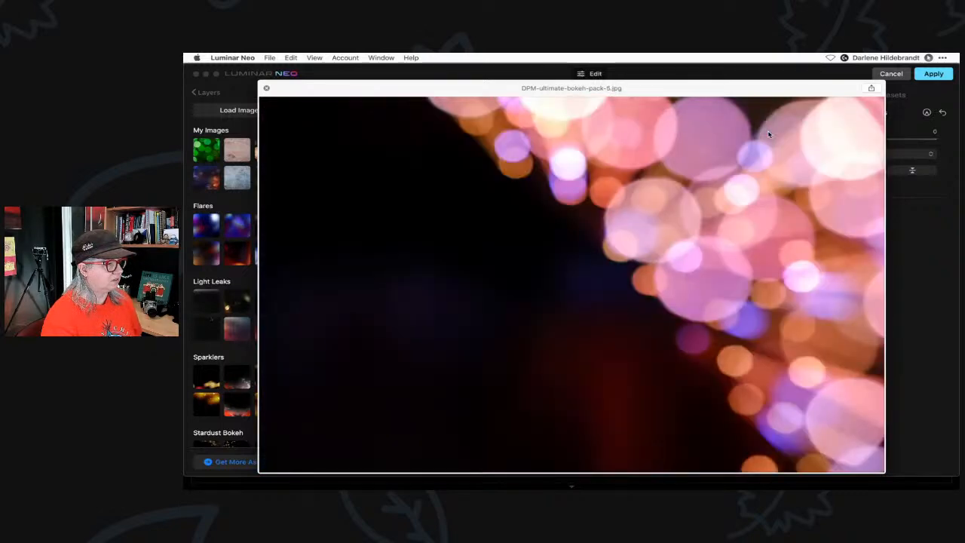
pyautogui.press('Down')
pyautogui.press('Down')
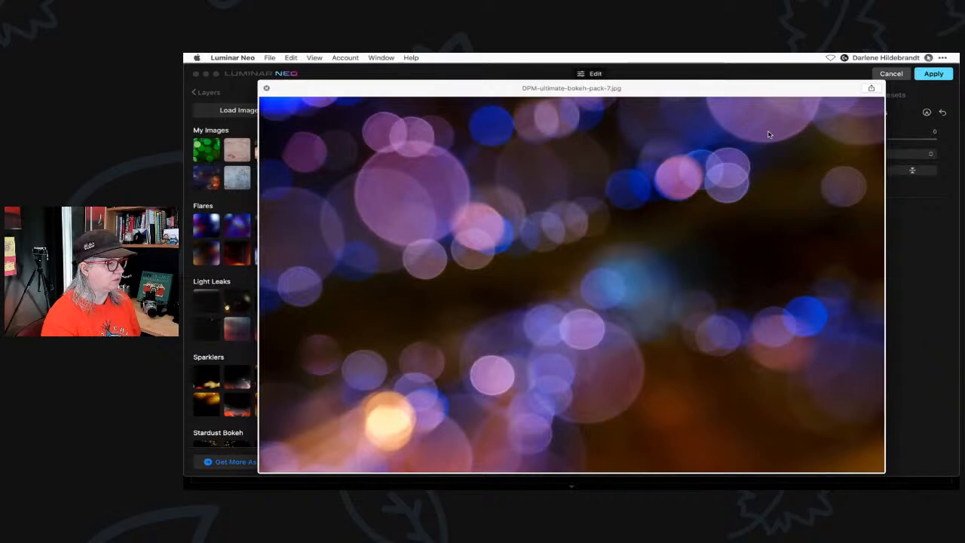
pyautogui.press('Down')
pyautogui.press('Up')
pyautogui.press('Down')
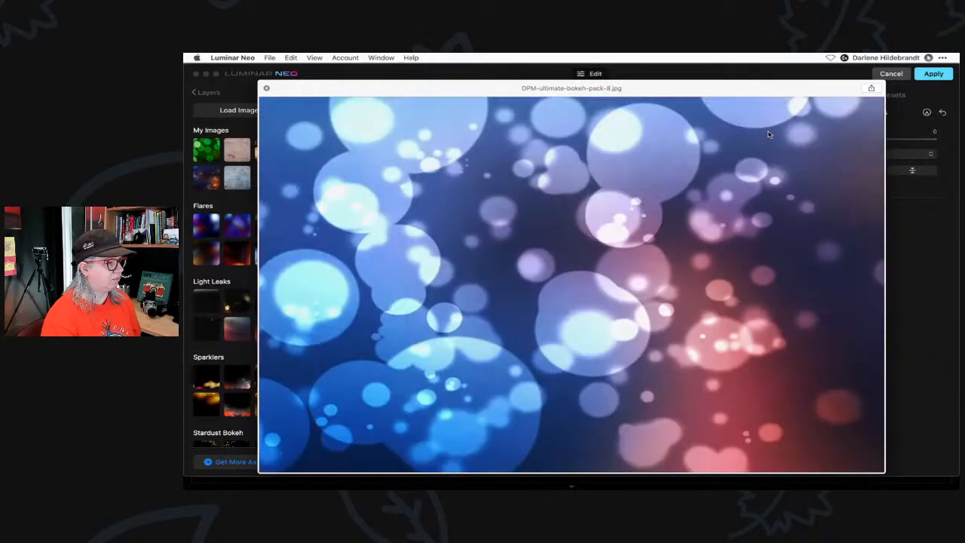
pyautogui.press('Down')
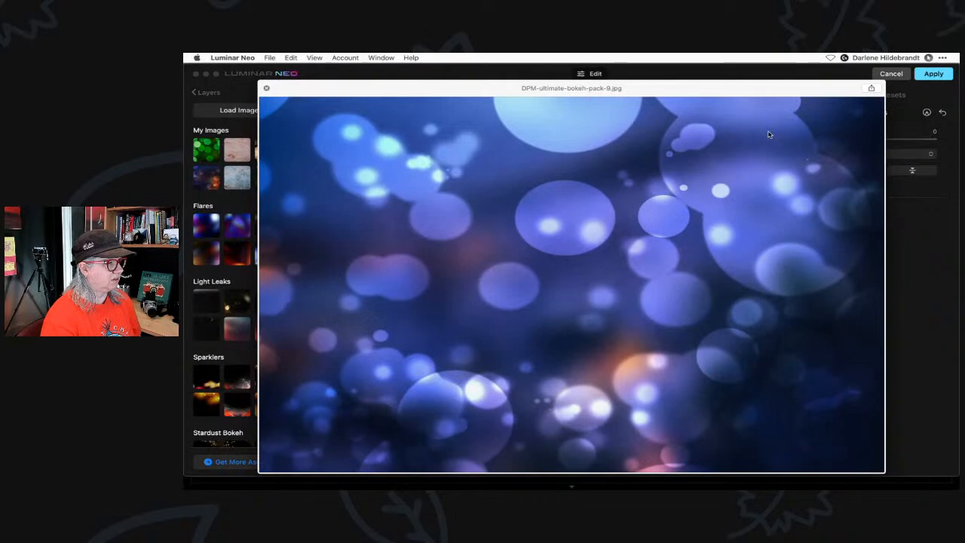
pyautogui.press('Down')
pyautogui.press('Down')
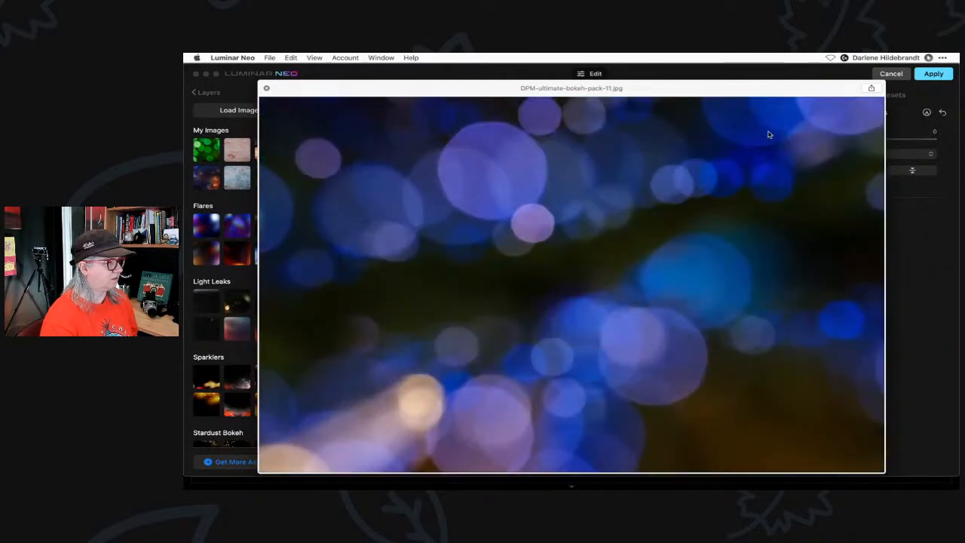
pyautogui.press('Up')
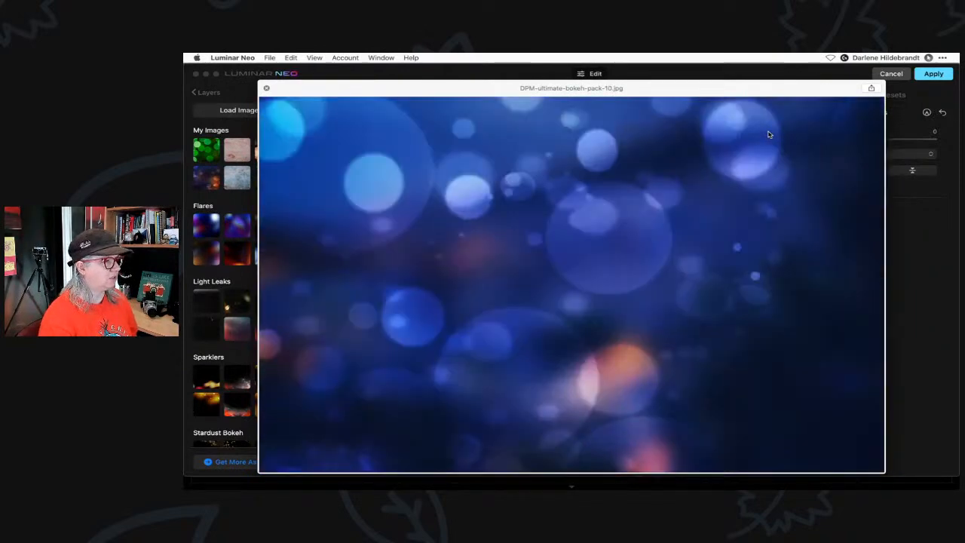
# Load DPM-ultimate-bokeh-pack-7.jpg into My Images and add it as a new layer over the lake photo.
pyautogui.press('Up')
pyautogui.press('Up')
pyautogui.press('Up')
pyautogui.press('space')
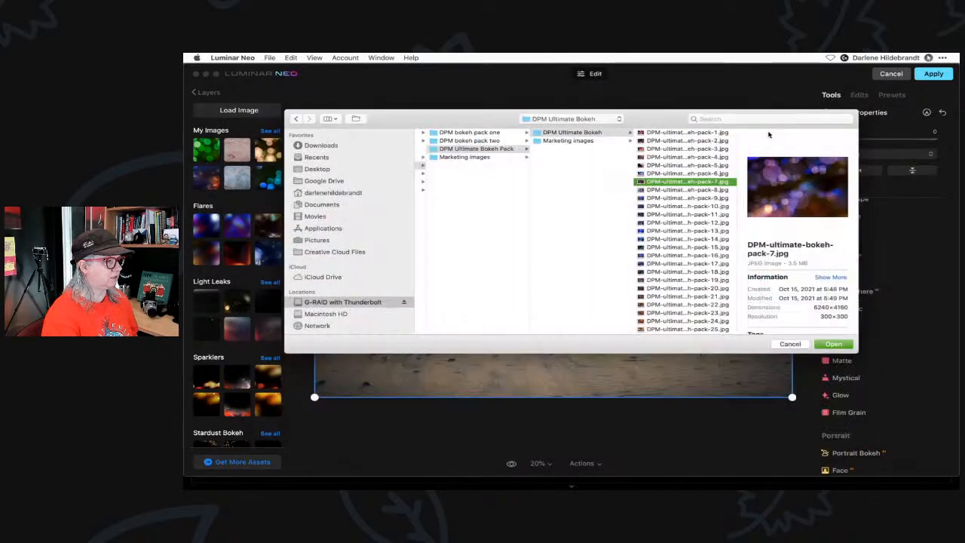
pyautogui.press('Return')
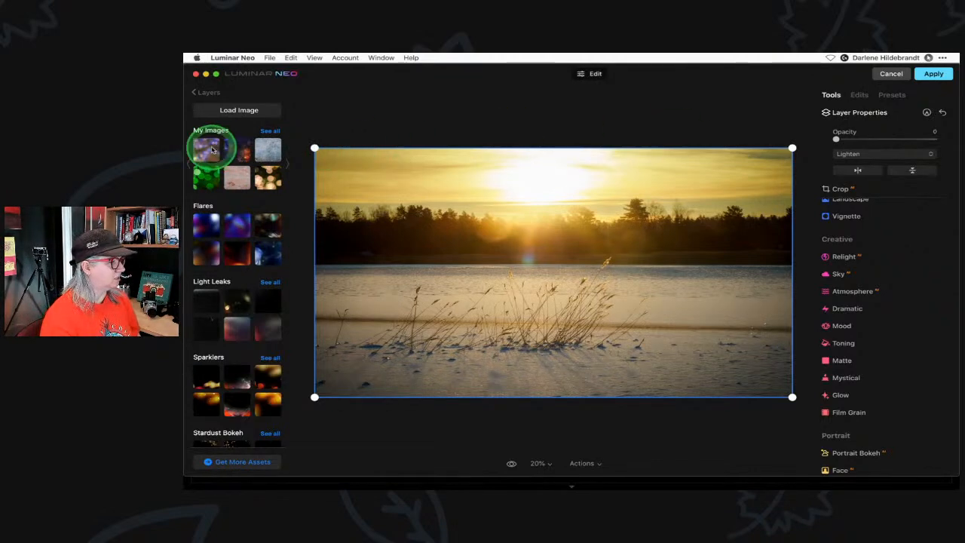
pyautogui.click(212, 150)
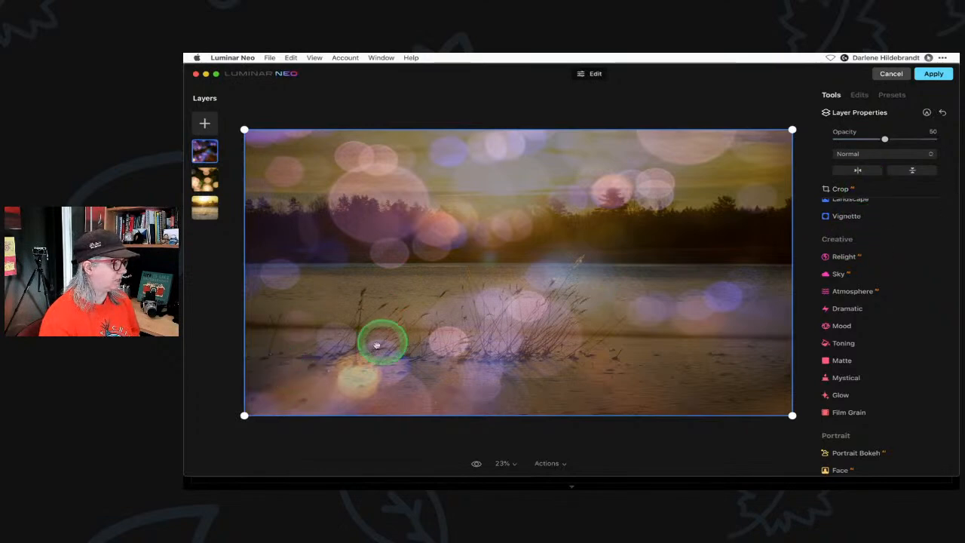
# Flip the purple bokeh layer vertically, compare the Overlay and Soft Light blend modes, and settle on Overlay.
pyautogui.click(913, 172)
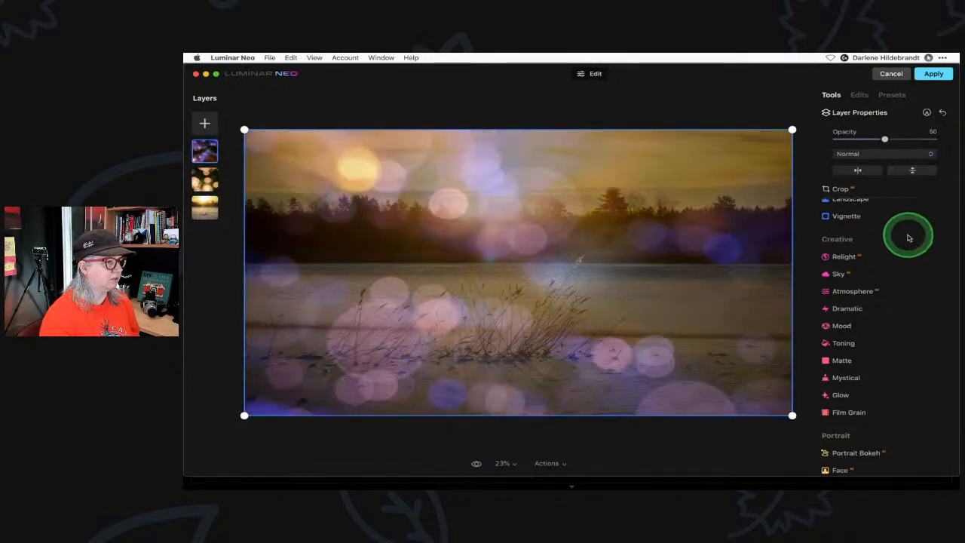
pyautogui.click(894, 154)
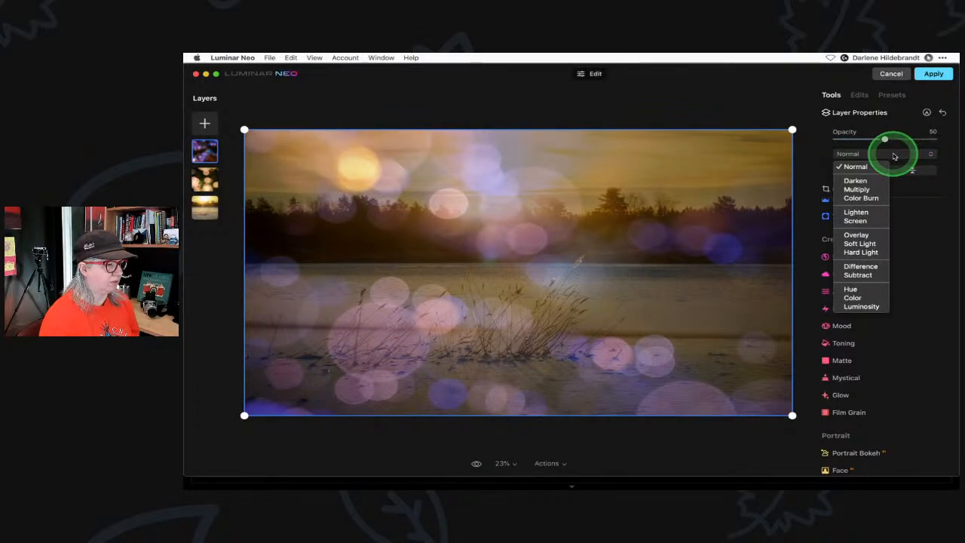
pyautogui.click(863, 233)
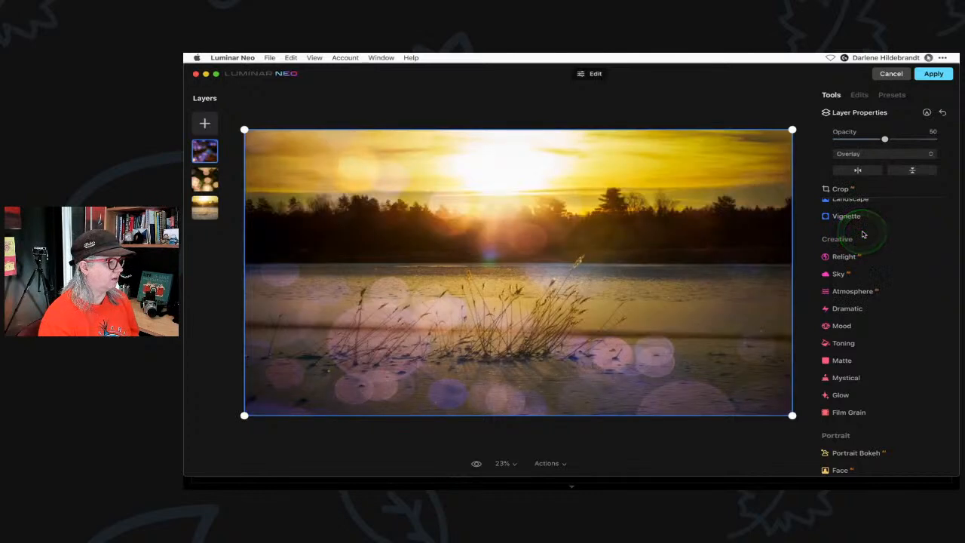
pyautogui.click(871, 155)
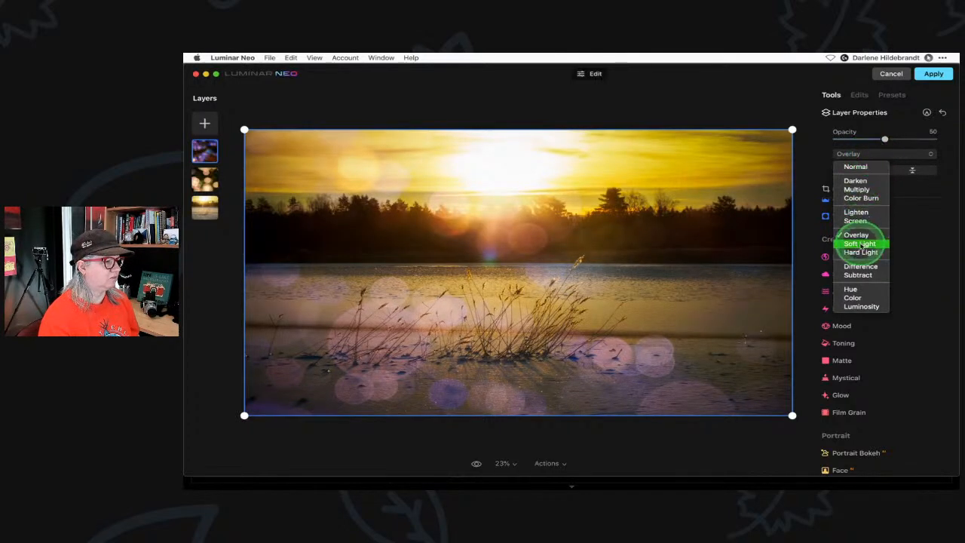
pyautogui.click(864, 244)
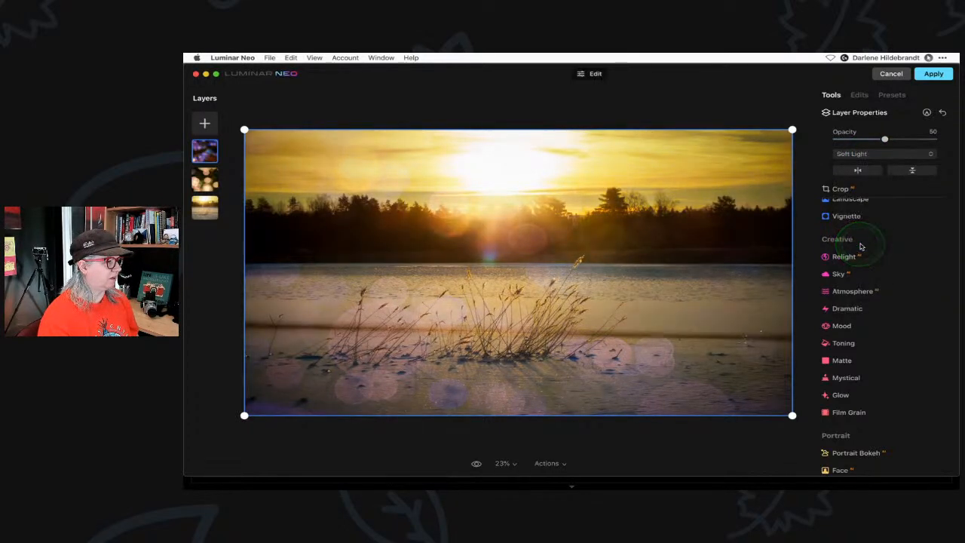
pyautogui.click(861, 154)
pyautogui.click(857, 235)
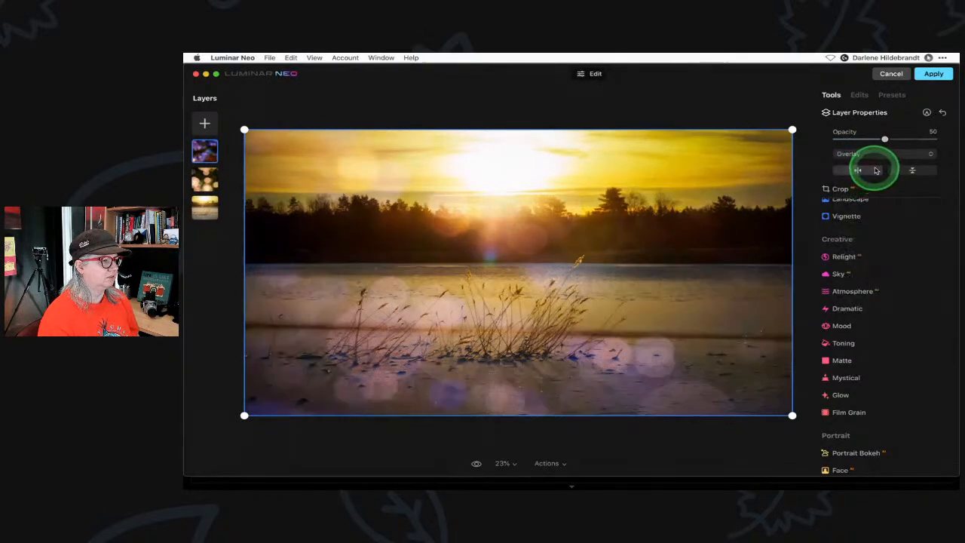
# Flip the purple bokeh layer back vertically and mirror it horizontally.
pyautogui.click(907, 173)
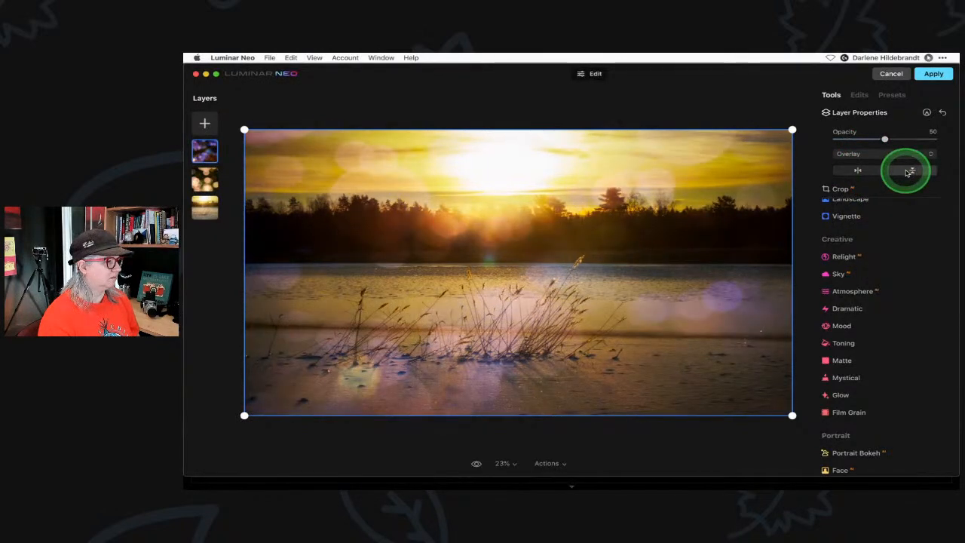
pyautogui.click(857, 170)
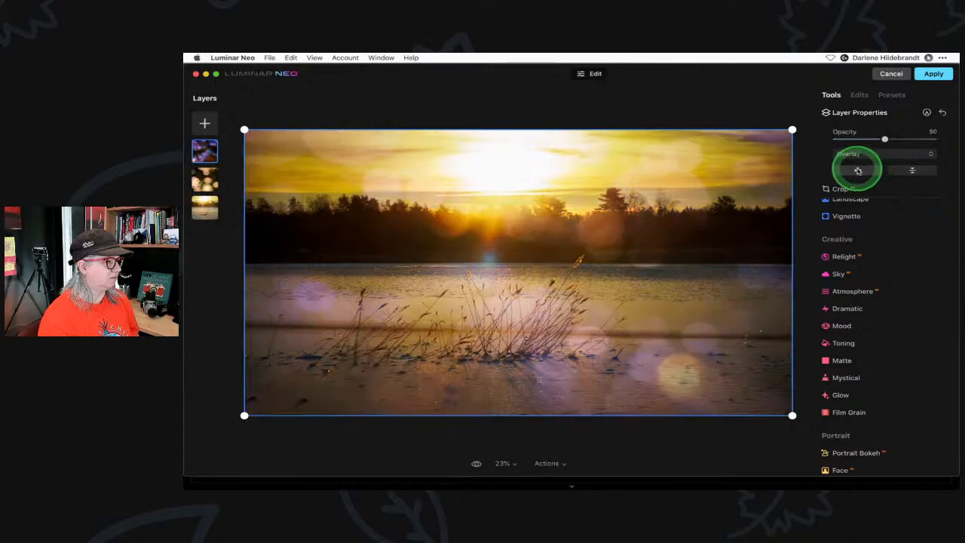
# Try horizontal and vertical flips of the purple bokeh layer, then restore its mirrored orientation and set its opacity to 50.
pyautogui.click(857, 170)
pyautogui.click(856, 171)
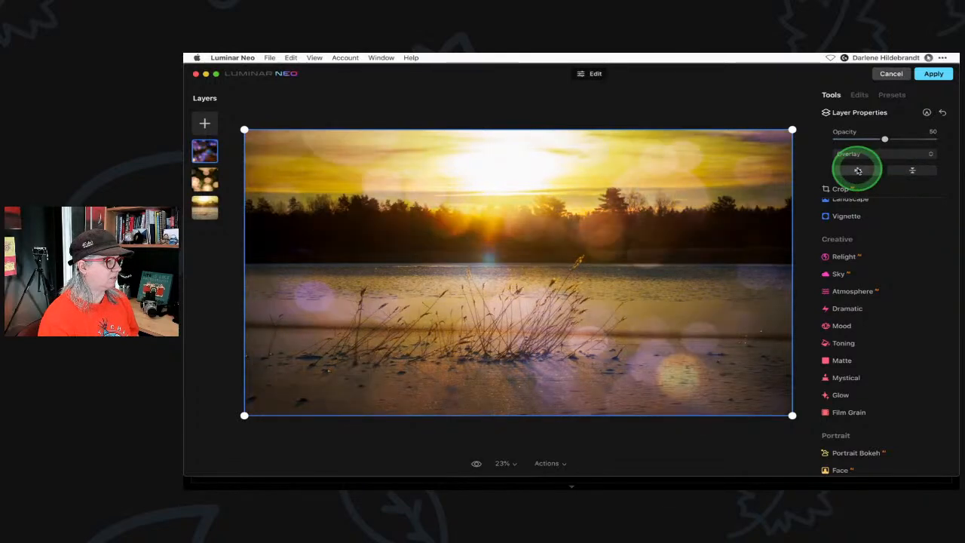
pyautogui.moveTo(884, 139)
pyautogui.mouseDown()
pyautogui.moveTo(923, 140)
pyautogui.moveTo(859, 139)
pyautogui.moveTo(887, 139)
pyautogui.mouseUp()
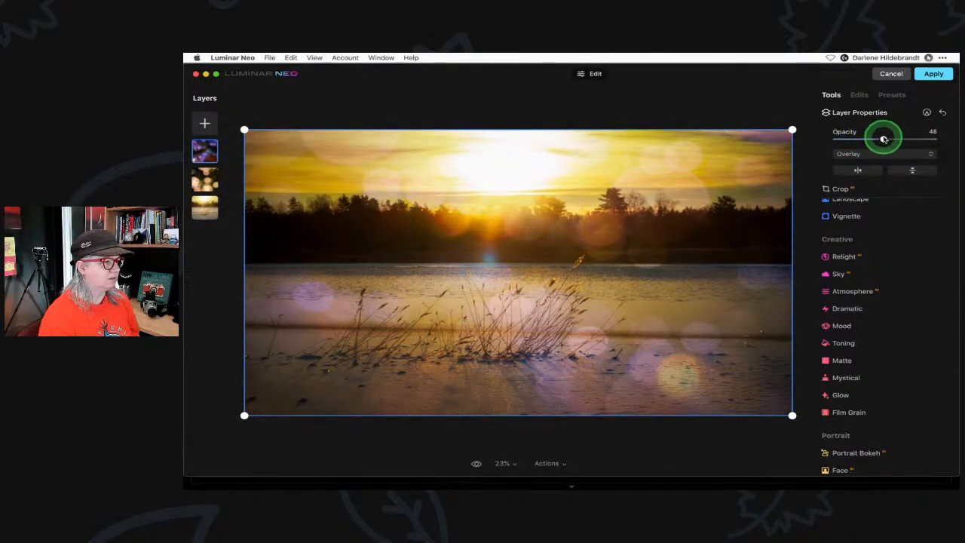
pyautogui.click(904, 171)
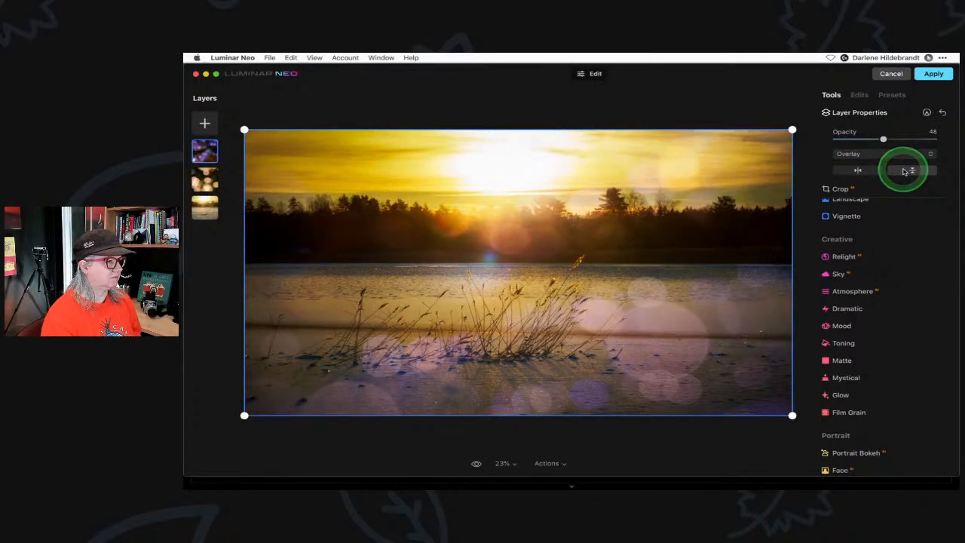
pyautogui.click(856, 171)
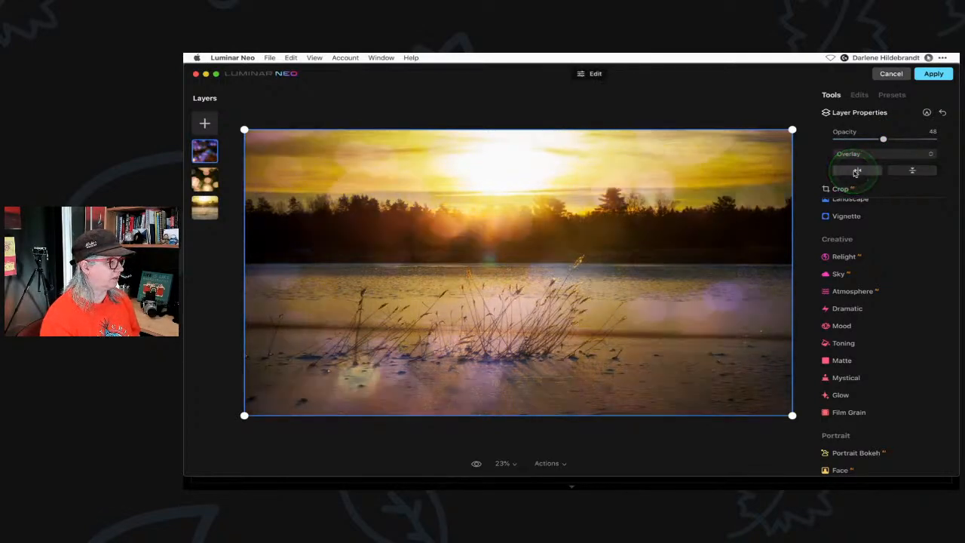
pyautogui.click(856, 172)
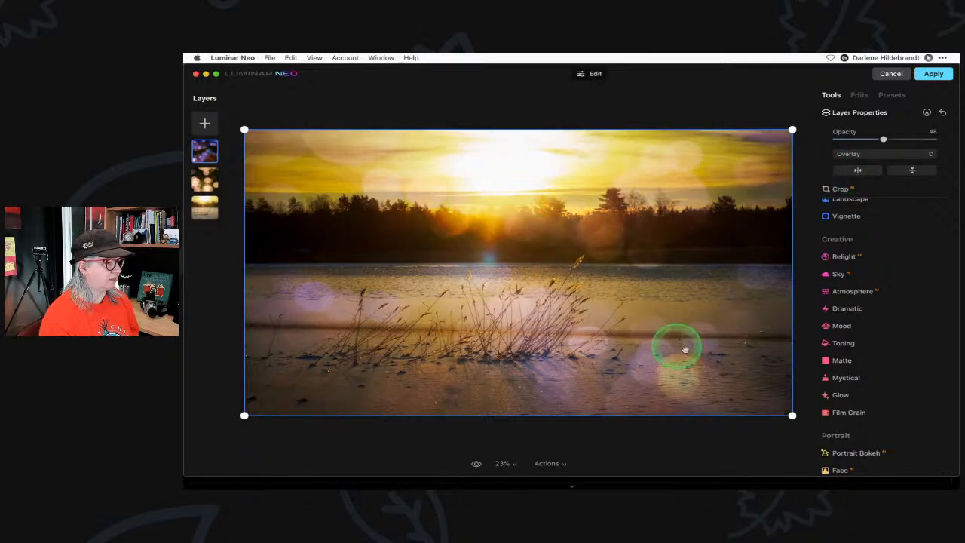
pyautogui.moveTo(883, 139)
pyautogui.mouseDown()
pyautogui.moveTo(867, 140)
pyautogui.moveTo(886, 139)
pyautogui.mouseUp()
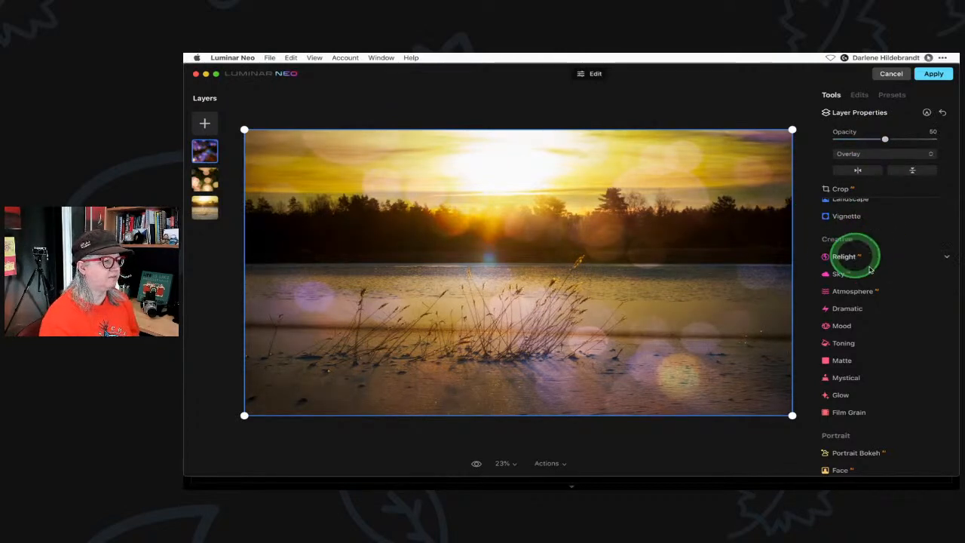
# Try Develop contrast, saturation, temperature and tint adjustments on the purple bokeh layer, then reset them to 0.
pyautogui.scroll(3, 890, 232)
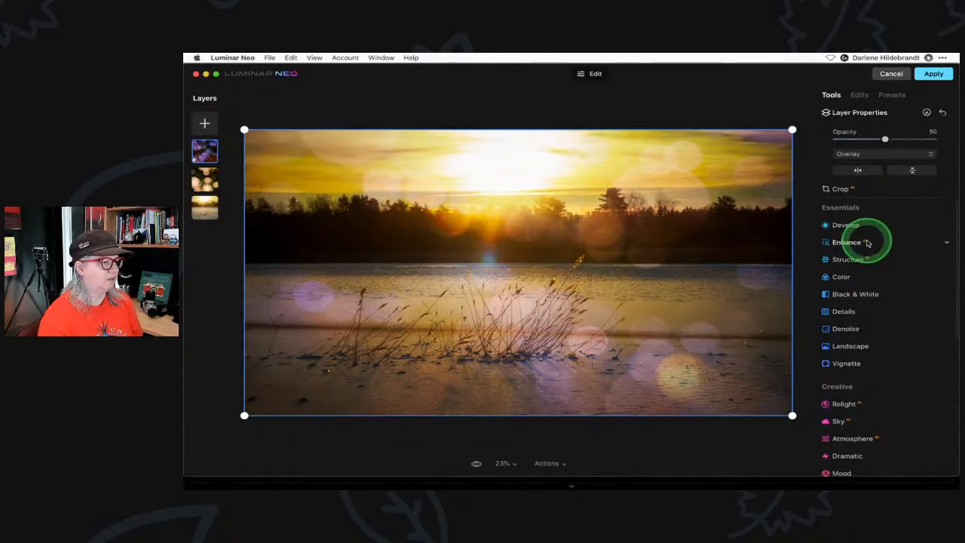
pyautogui.click(844, 224)
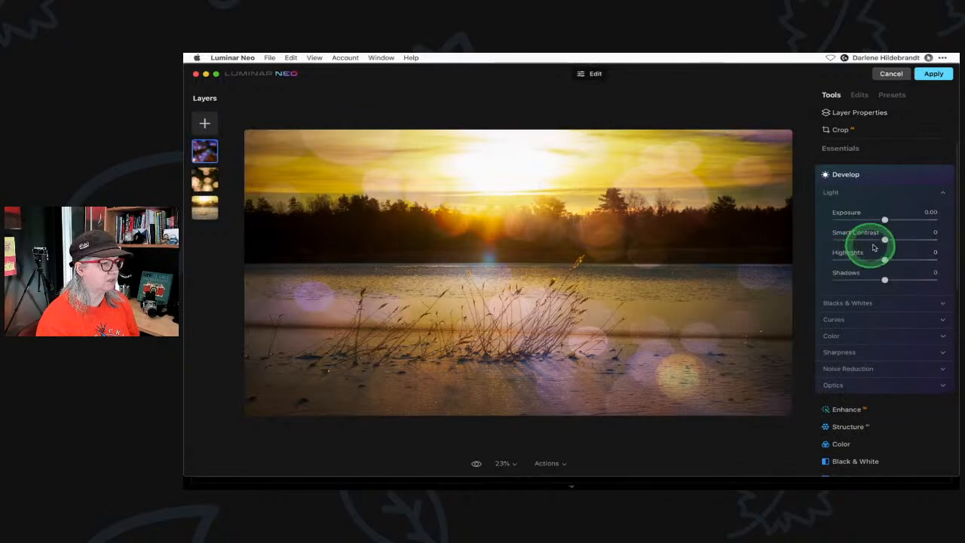
pyautogui.moveTo(883, 239)
pyautogui.mouseDown()
pyautogui.moveTo(846, 238)
pyautogui.moveTo(915, 239)
pyautogui.moveTo(884, 241)
pyautogui.mouseUp()
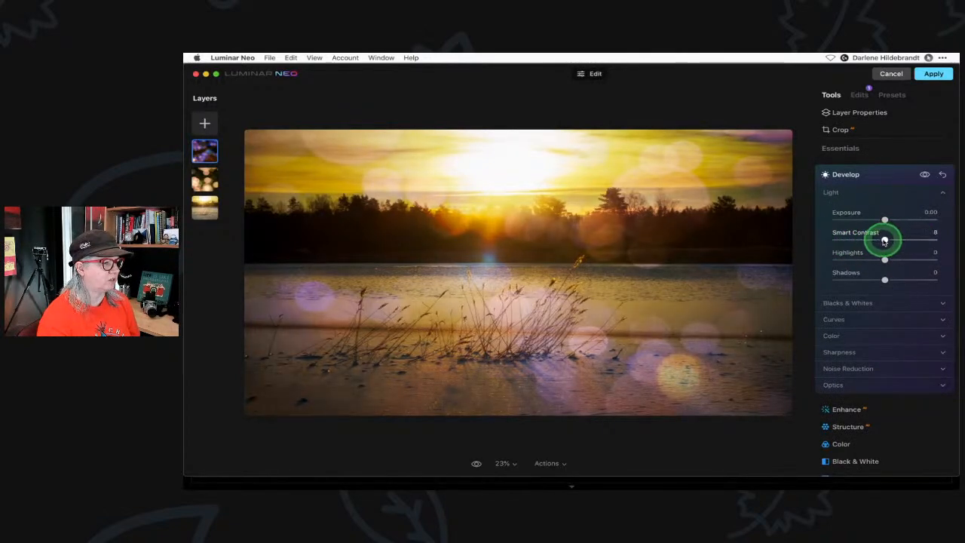
pyautogui.scroll(-5, 878, 241)
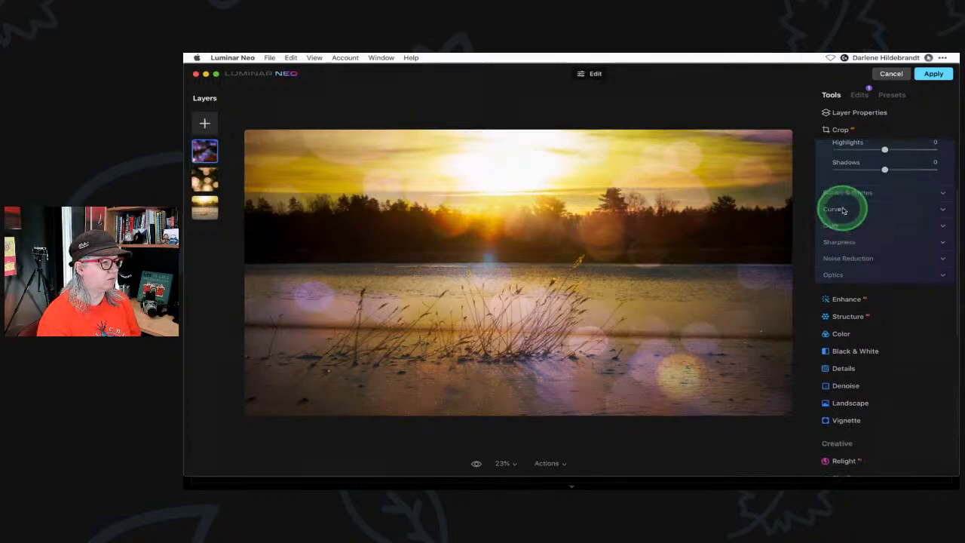
pyautogui.click(844, 223)
pyautogui.scroll(4, 859, 264)
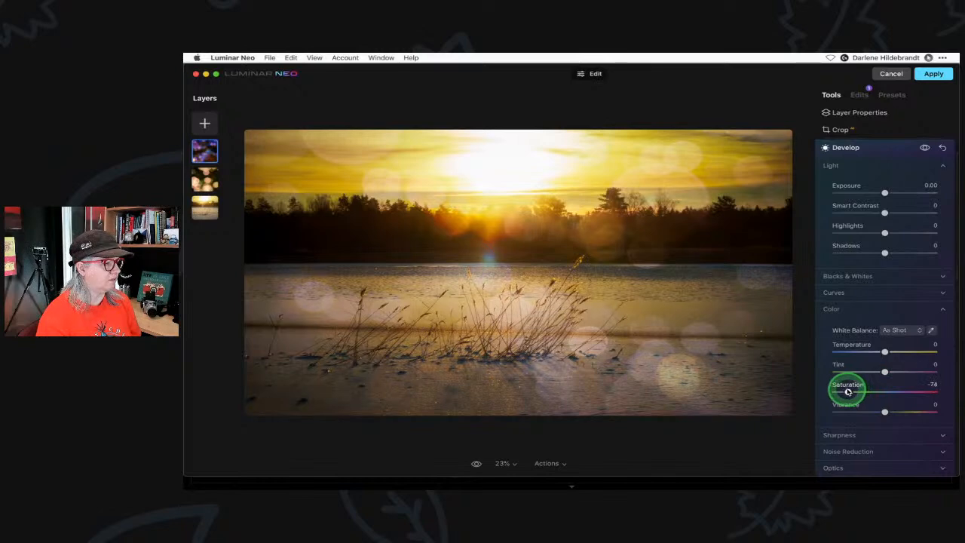
pyautogui.moveTo(857, 391)
pyautogui.mouseDown()
pyautogui.moveTo(907, 389)
pyautogui.moveTo(860, 390)
pyautogui.mouseUp()
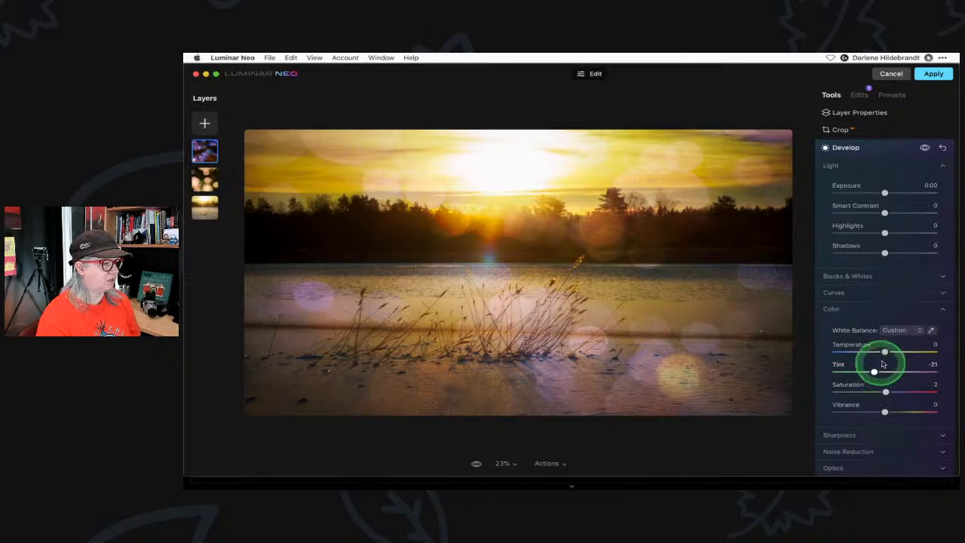
pyautogui.moveTo(884, 351); pyautogui.dragTo(903, 352)
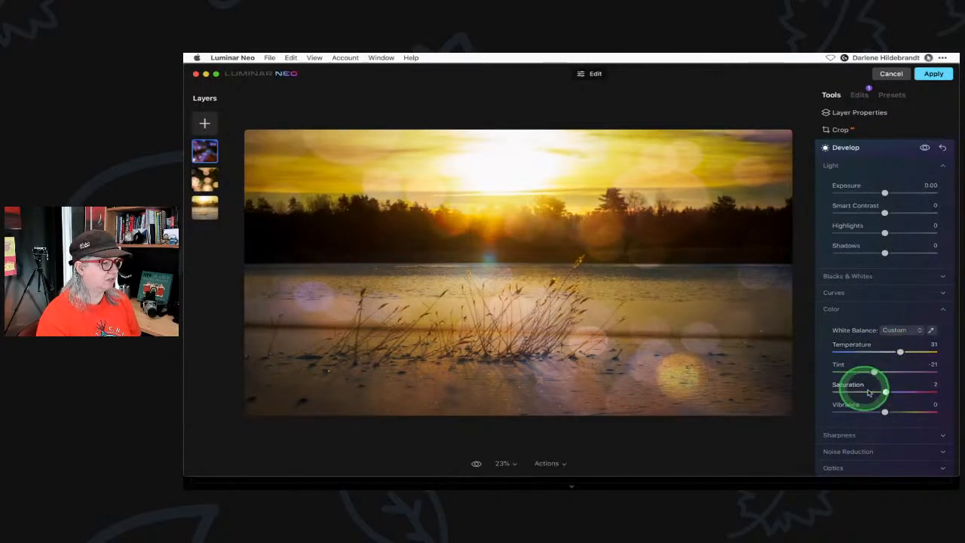
pyautogui.click(874, 373)
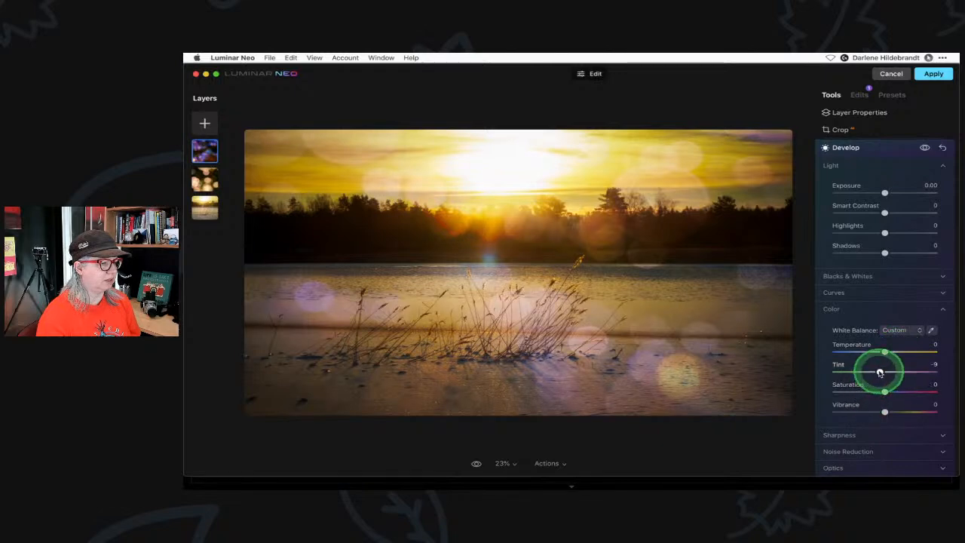
# Convert the purple bokeh layer to black and white.
pyautogui.scroll(-5, 879, 373)
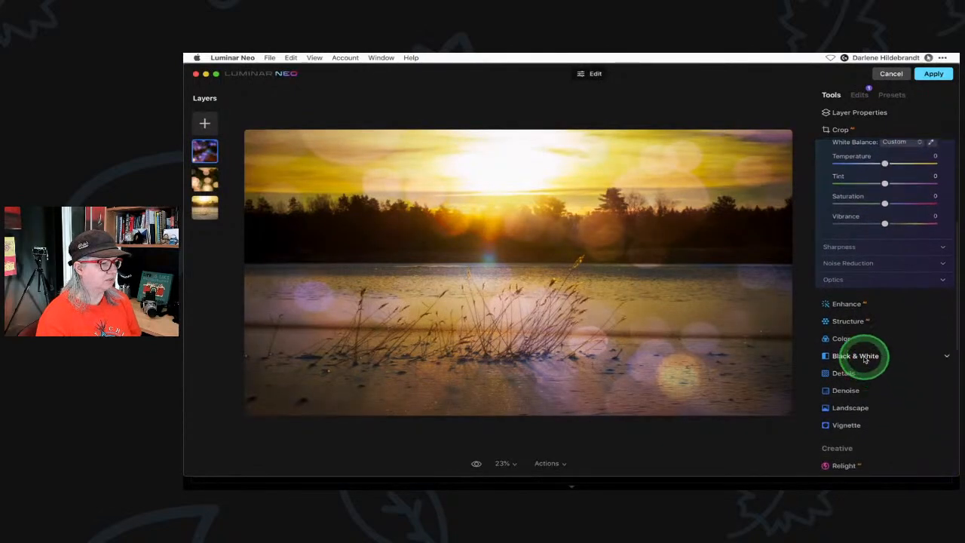
pyautogui.click(865, 357)
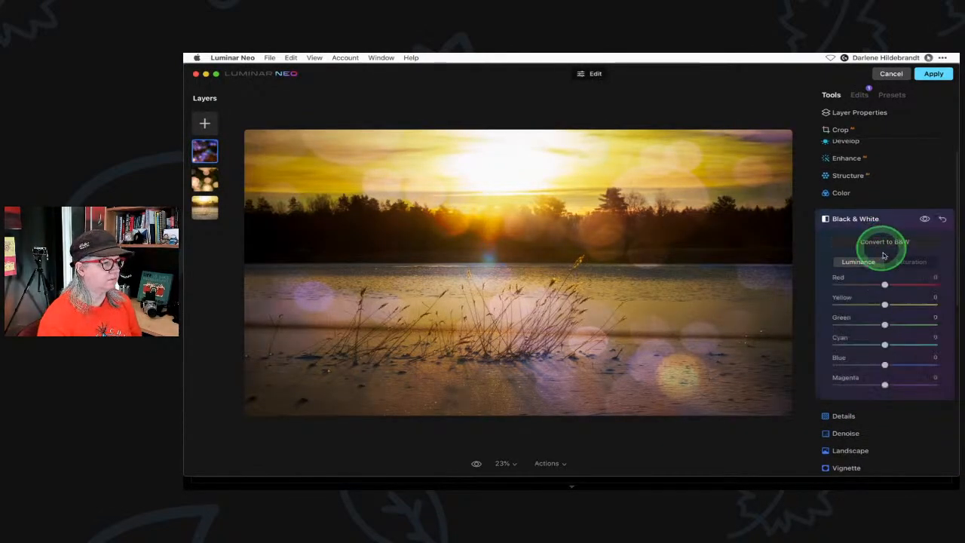
pyautogui.click(883, 340)
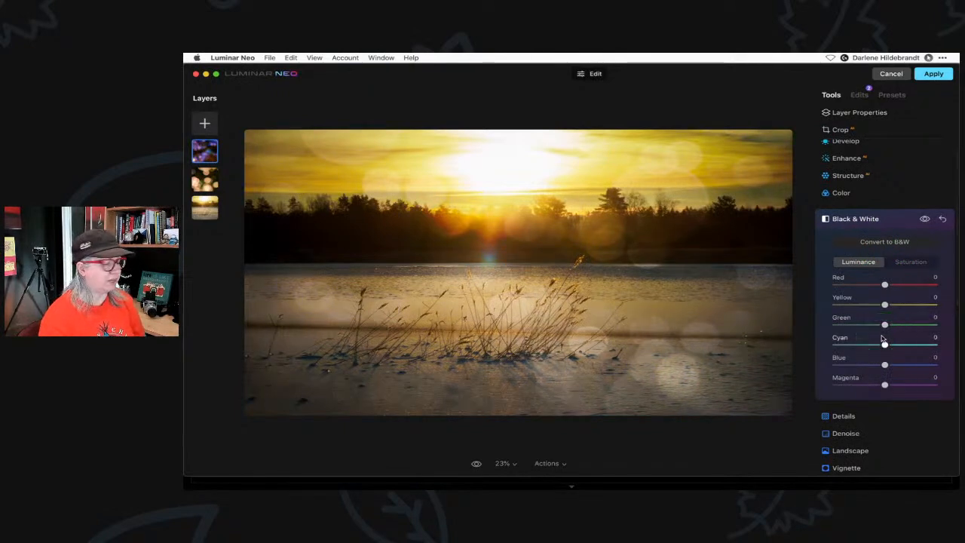
# Tone the bokeh layer's highlights with hue 52 and saturation 74, using a Toning amount of 92.
pyautogui.scroll(-7, 882, 338)
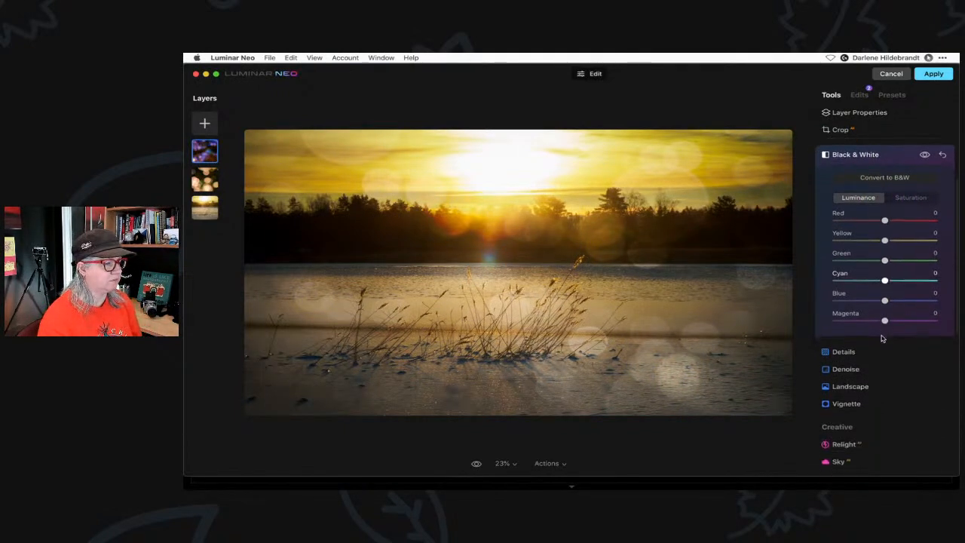
pyautogui.click(882, 337)
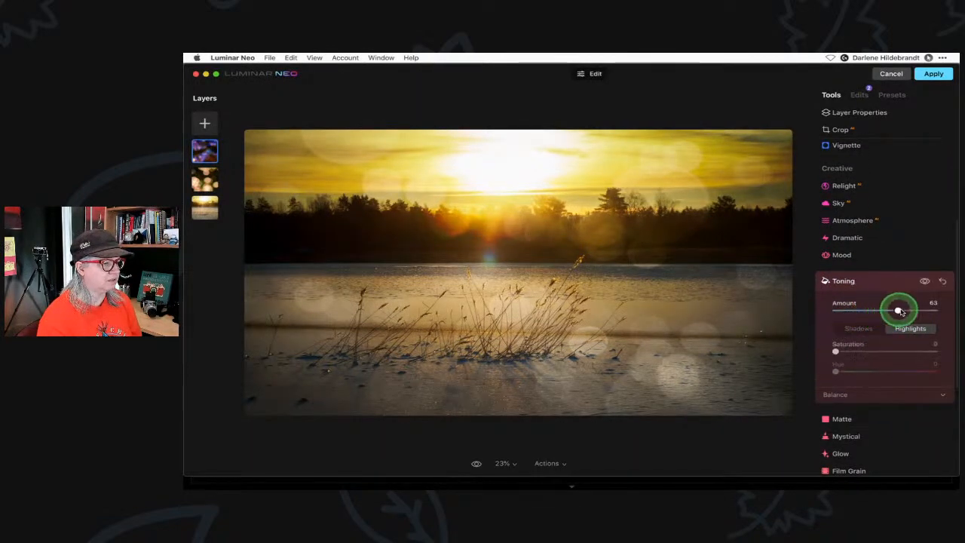
pyautogui.moveTo(900, 311); pyautogui.dragTo(910, 311)
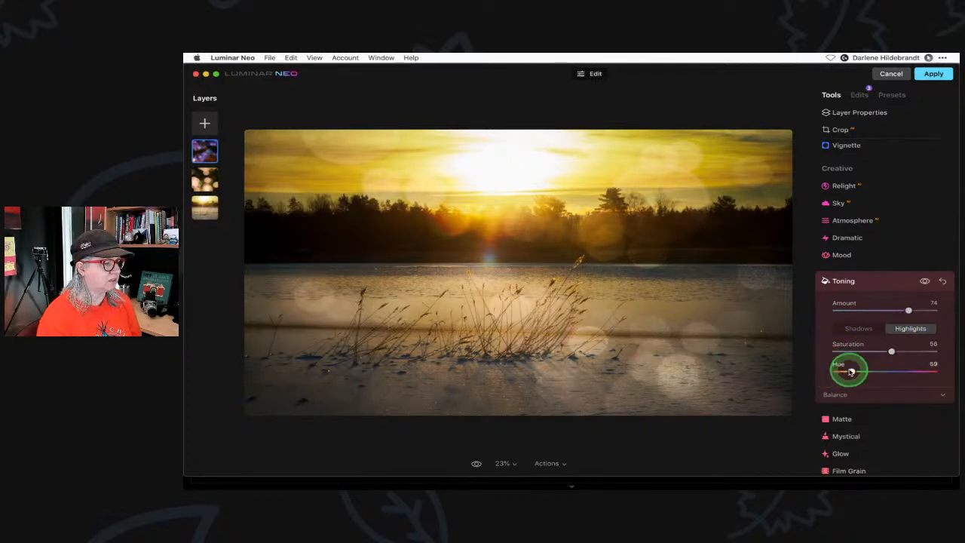
pyautogui.moveTo(925, 350); pyautogui.dragTo(933, 352)
pyautogui.click(849, 371)
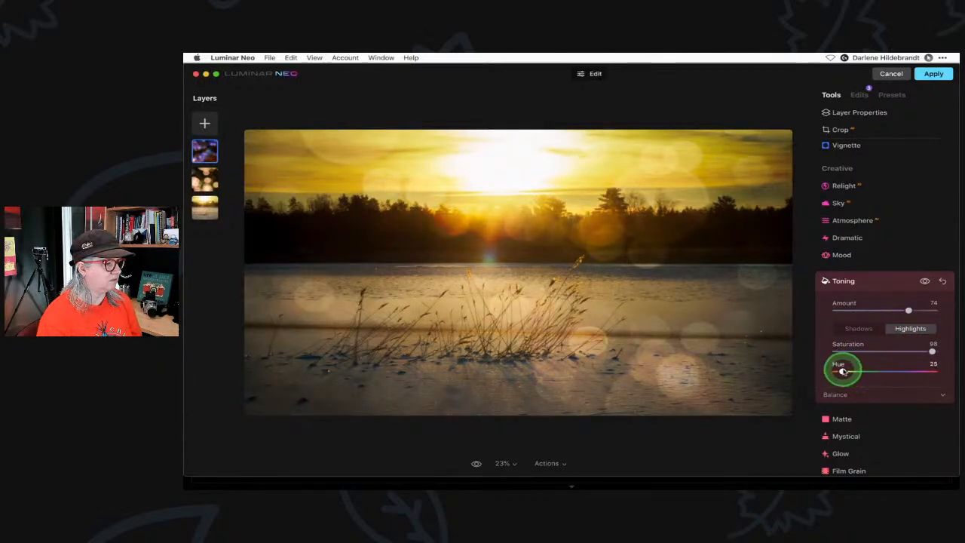
pyautogui.moveTo(843, 371); pyautogui.dragTo(855, 371)
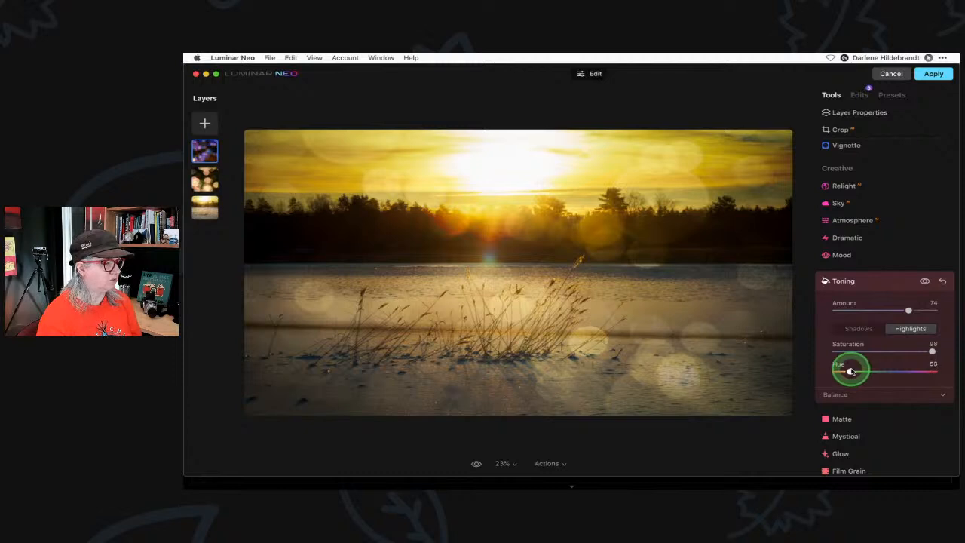
pyautogui.moveTo(932, 351); pyautogui.dragTo(914, 351)
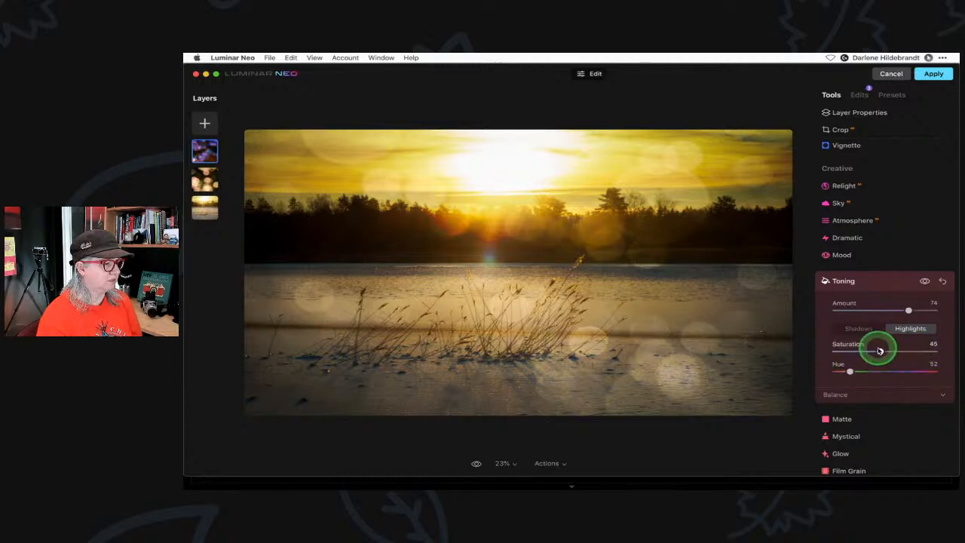
pyautogui.moveTo(908, 310); pyautogui.dragTo(926, 310)
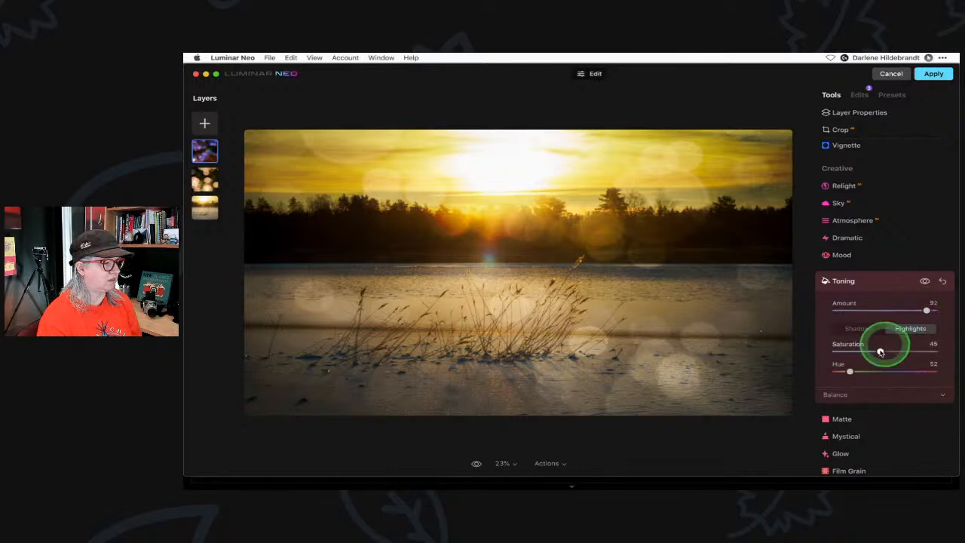
pyautogui.moveTo(881, 352)
pyautogui.mouseDown()
pyautogui.moveTo(903, 352)
pyautogui.moveTo(881, 352)
pyautogui.mouseUp()
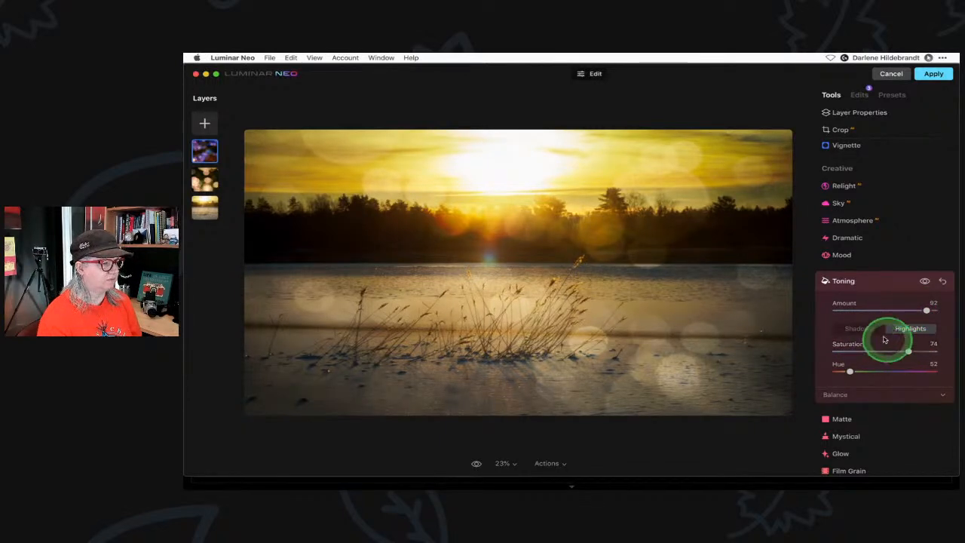
# Tone the bokeh layer's shadows with saturation 55 and hue 54.
pyautogui.click(859, 329)
pyautogui.moveTo(834, 352); pyautogui.dragTo(890, 352)
pyautogui.moveTo(835, 371); pyautogui.dragTo(850, 371)
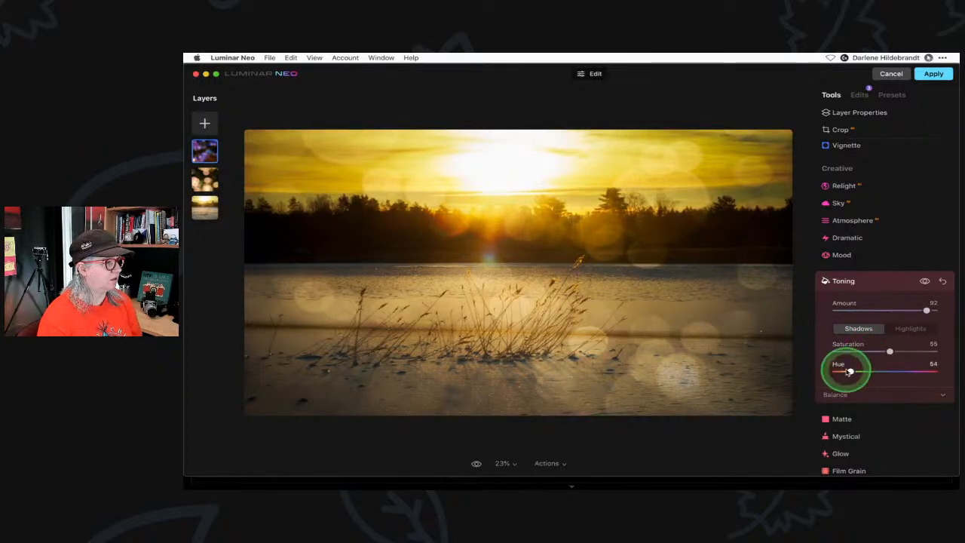
# Toggle the Toning effect off and on repeatedly to compare the bokeh layer with and without the warm tint.
pyautogui.click(924, 281)
pyautogui.click(924, 281)
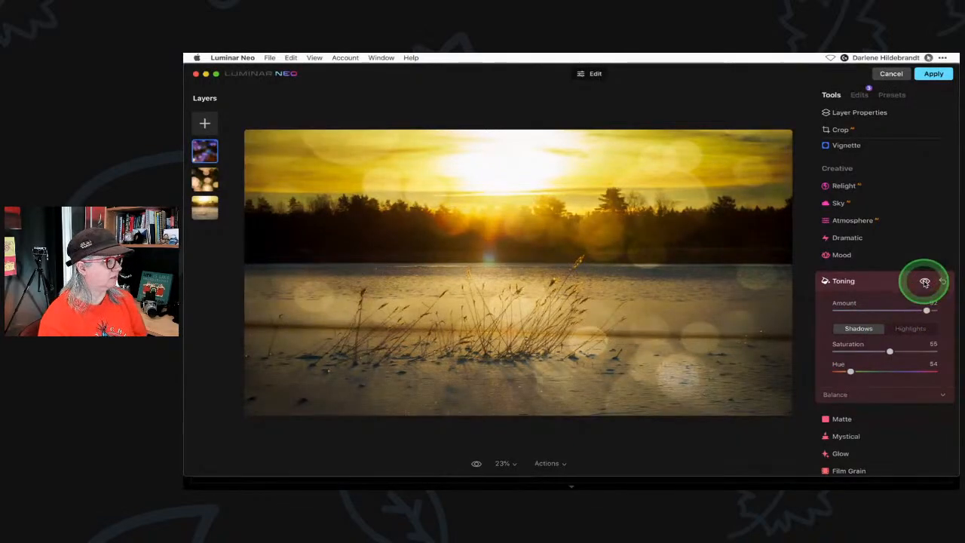
pyautogui.click(924, 282)
pyautogui.click(924, 282)
pyautogui.click(924, 282)
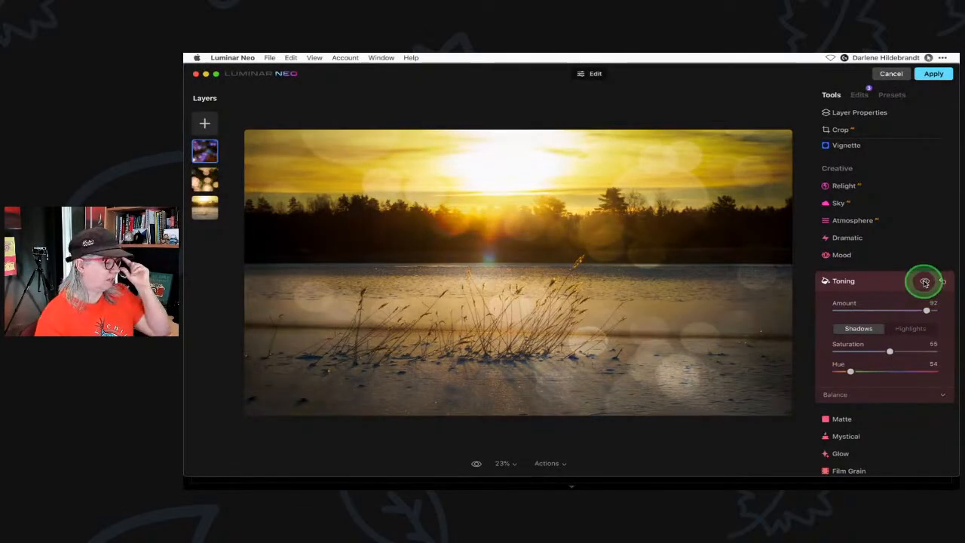
pyautogui.click(924, 282)
pyautogui.click(924, 281)
pyautogui.click(924, 282)
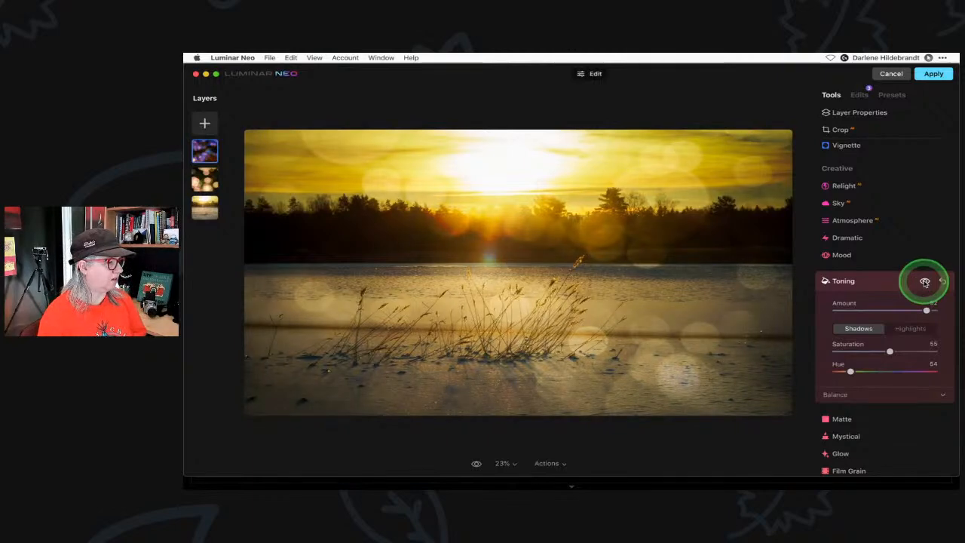
# Set the toned bokeh layer's opacity to 55 and change its blend mode to Lighten.
pyautogui.click(878, 283)
pyautogui.scroll(5, 877, 279)
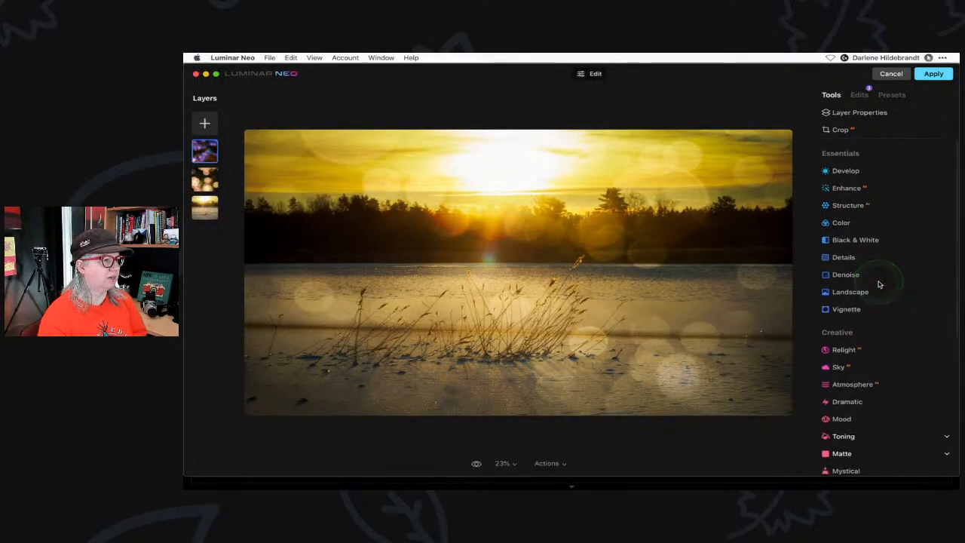
pyautogui.click(870, 112)
pyautogui.moveTo(879, 138); pyautogui.dragTo(904, 140)
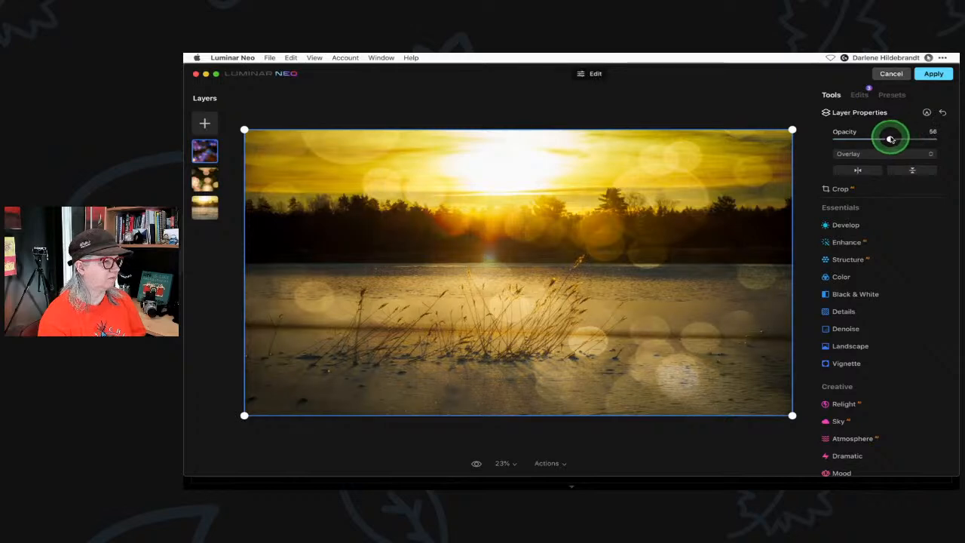
pyautogui.moveTo(891, 139); pyautogui.dragTo(889, 138)
pyautogui.click(871, 154)
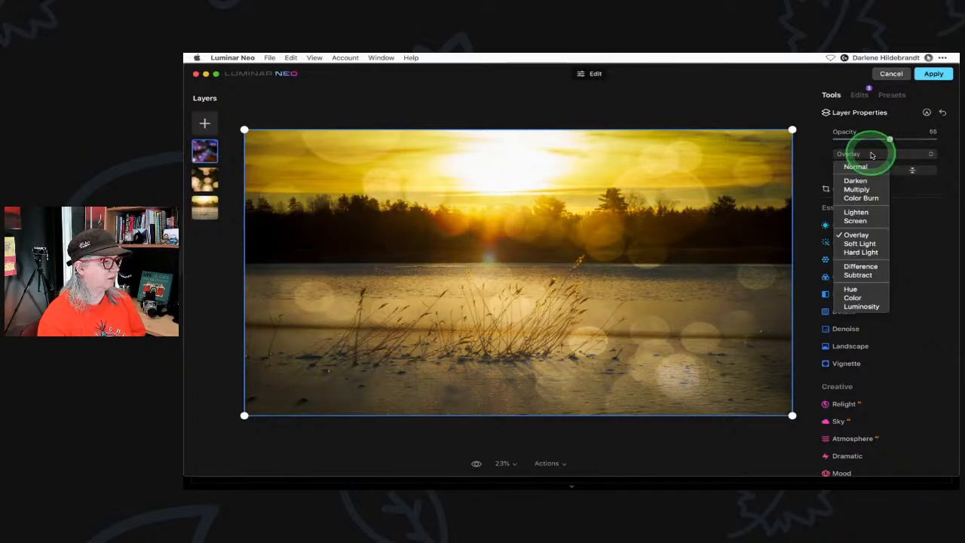
pyautogui.click(852, 214)
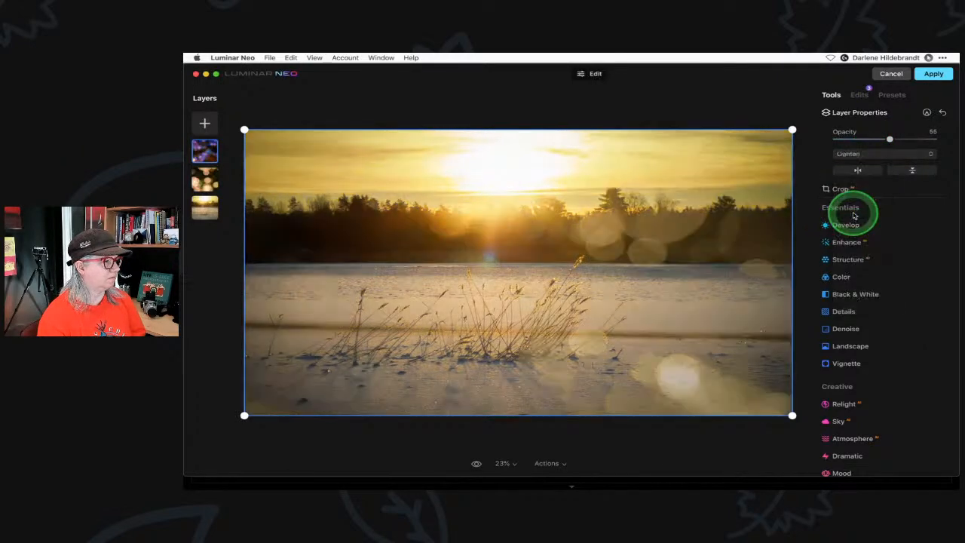
# Try the toned bokeh layer at an opacity of 69 with the Screen blend mode.
pyautogui.click(857, 155)
pyautogui.click(865, 155)
pyautogui.moveTo(889, 138)
pyautogui.mouseDown()
pyautogui.moveTo(920, 140)
pyautogui.moveTo(903, 139)
pyautogui.mouseUp()
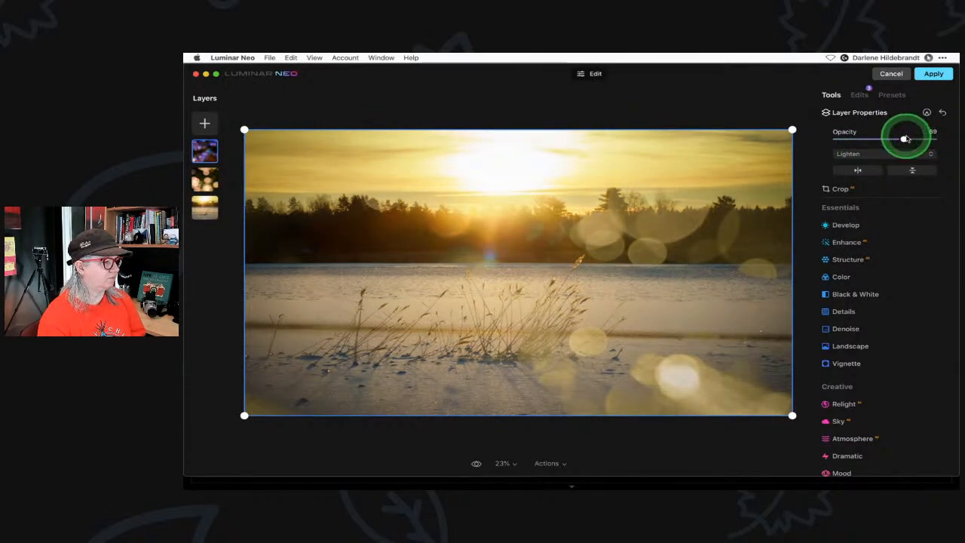
pyautogui.click(864, 153)
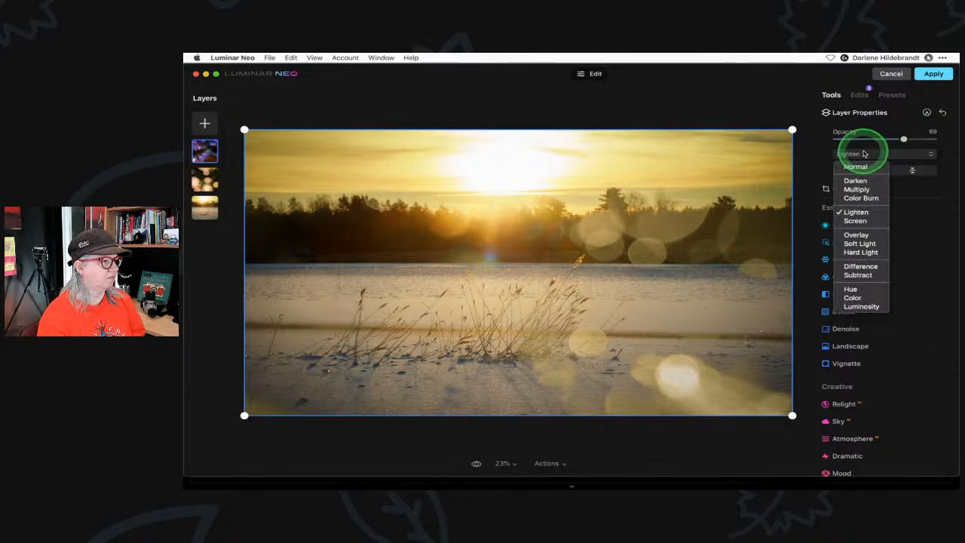
pyautogui.click(856, 220)
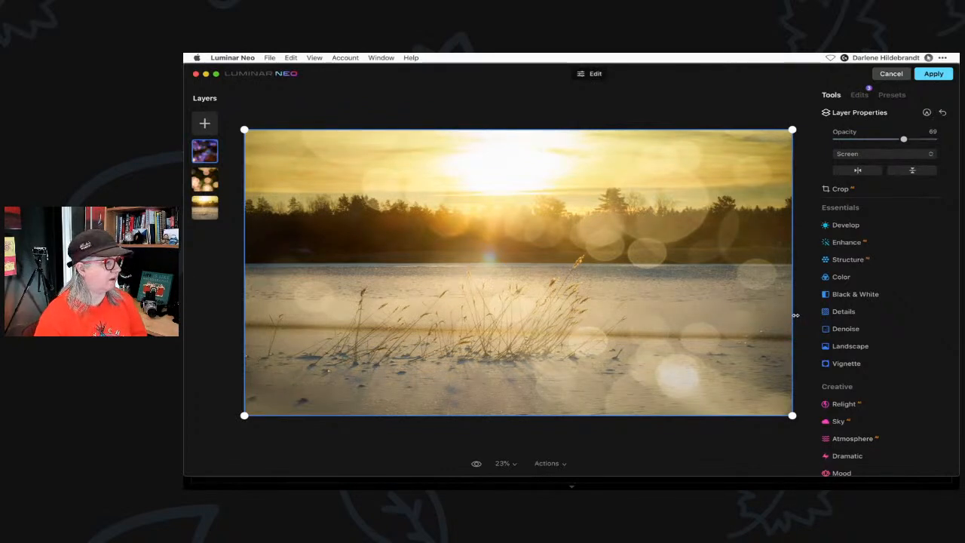
# Change the toned bokeh layer's blend mode to Overlay and set its opacity to 44.
pyautogui.click(857, 153)
pyautogui.click(857, 236)
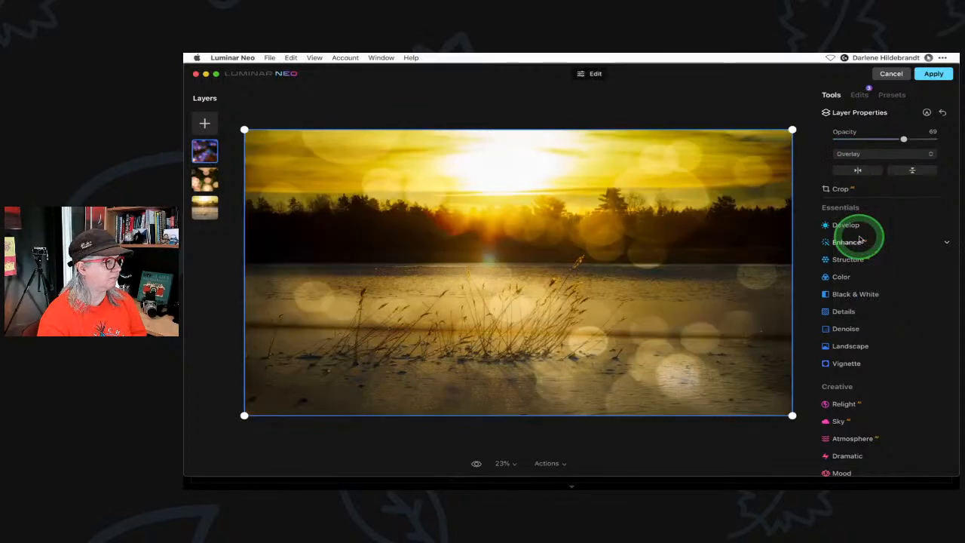
pyautogui.moveTo(902, 138); pyautogui.dragTo(881, 139)
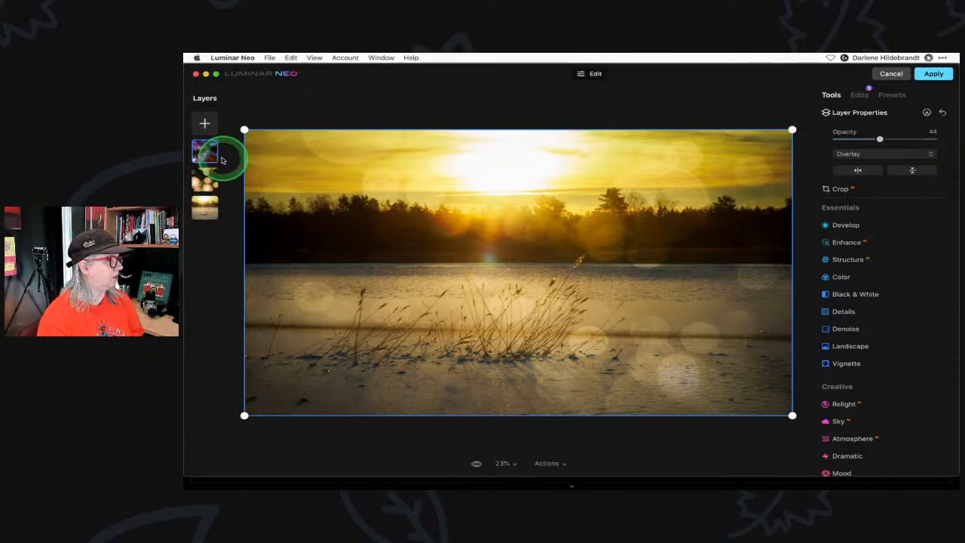
# Delete the unused first bokeh layer between the sunset photo and the toned bokeh layer, and reselect the toned bokeh layer.
pyautogui.click(208, 181)
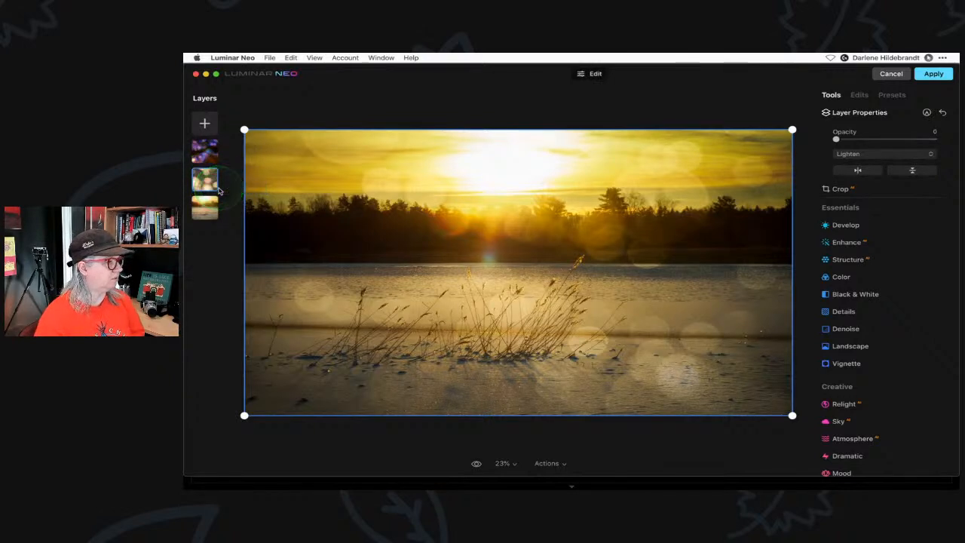
pyautogui.press('Delete')
pyautogui.click(204, 150)
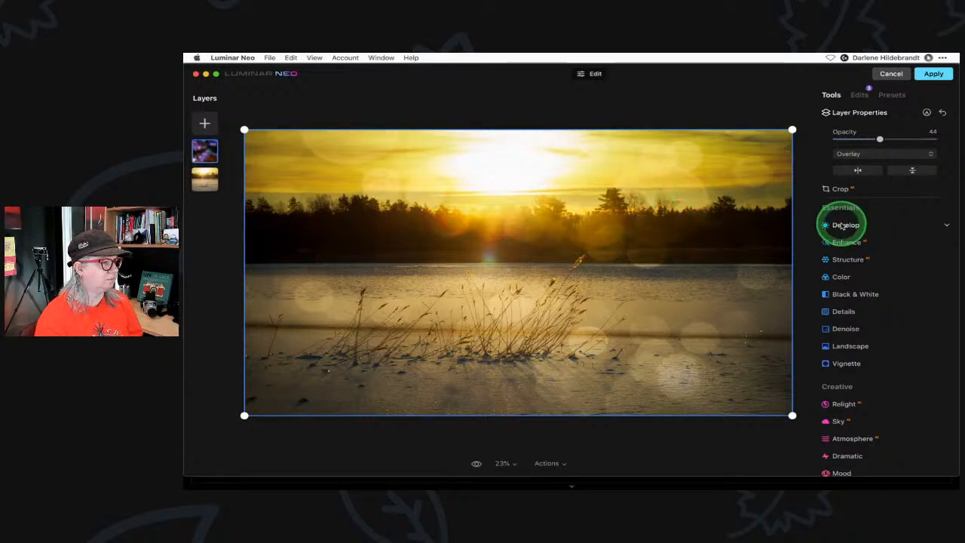
# Try darkening the bokeh layer with a Develop exposure of -3.54, and reset the exposure to 0.00.
pyautogui.click(845, 225)
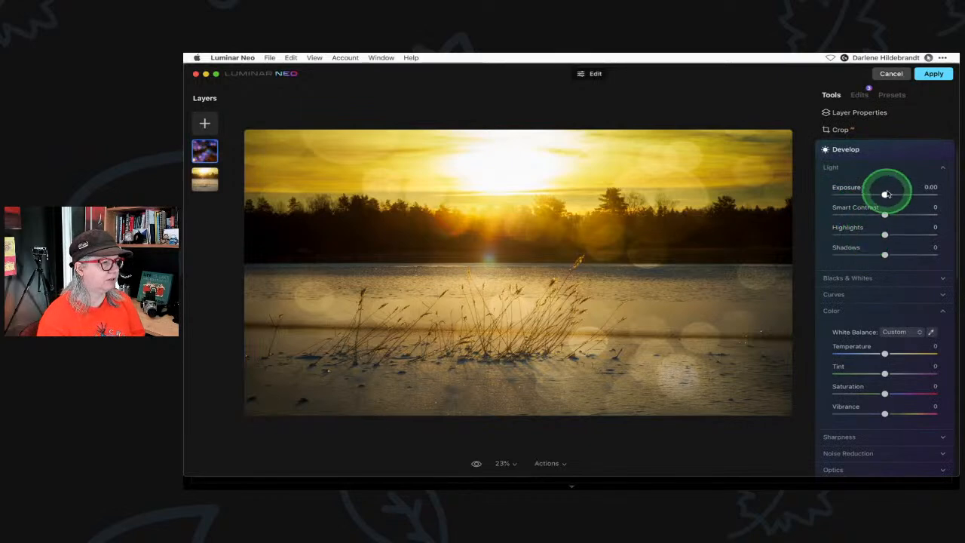
pyautogui.moveTo(884, 195); pyautogui.dragTo(860, 194)
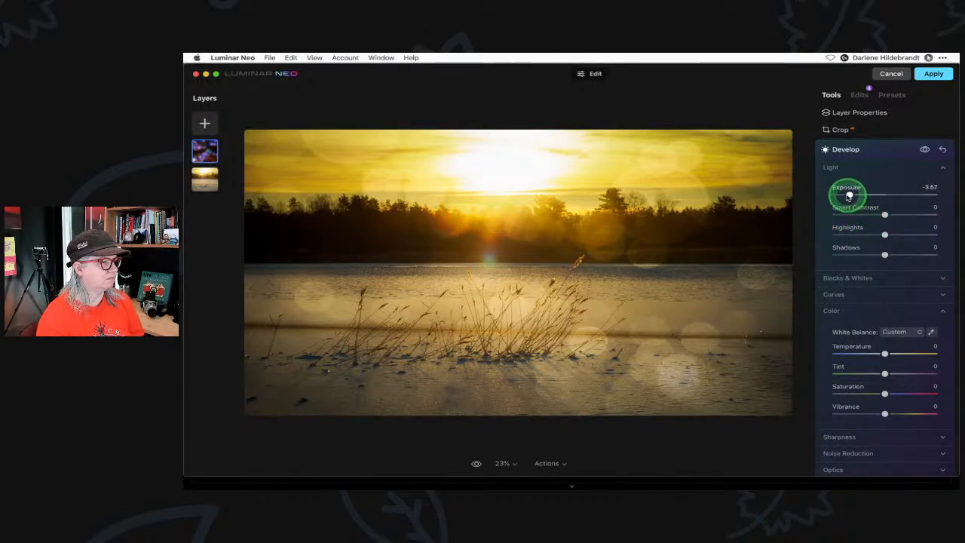
pyautogui.moveTo(854, 196)
pyautogui.mouseDown()
pyautogui.moveTo(928, 194)
pyautogui.moveTo(827, 195)
pyautogui.moveTo(850, 198)
pyautogui.mouseUp()
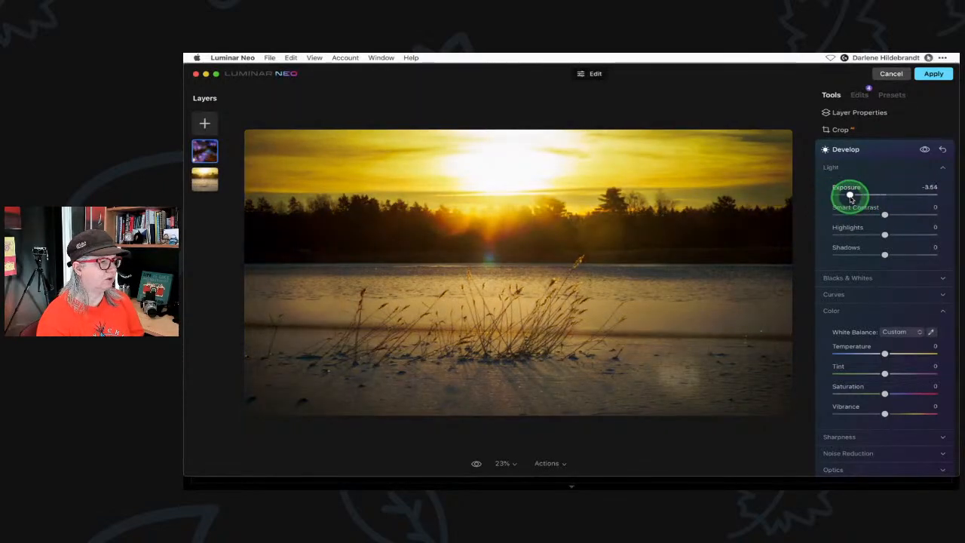
pyautogui.doubleClick(850, 196)
pyautogui.scroll(2, 880, 162)
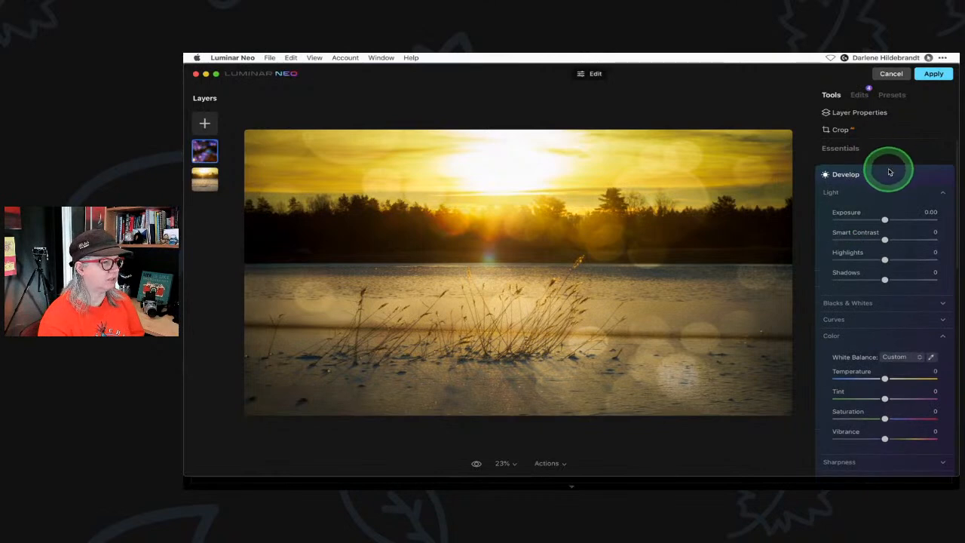
# On the base sunset layer, set the Develop exposure to -1.34 and highlights to -35.
pyautogui.click(888, 173)
pyautogui.click(205, 177)
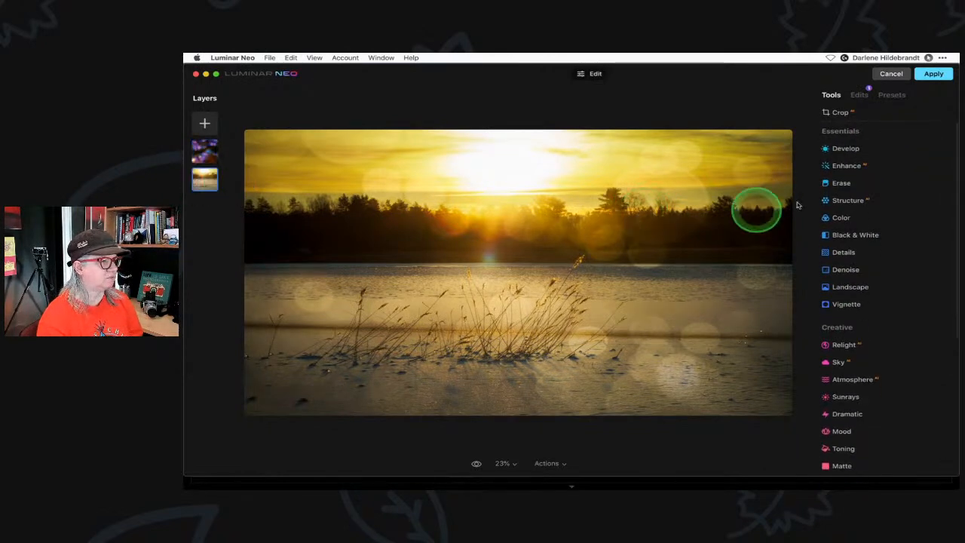
pyautogui.click(852, 148)
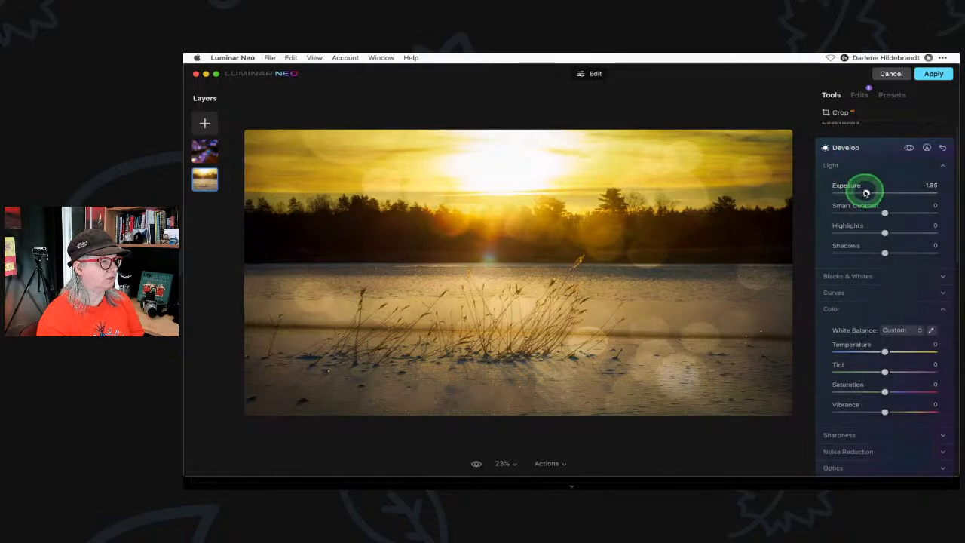
pyautogui.moveTo(857, 193); pyautogui.dragTo(857, 193)
pyautogui.moveTo(857, 234); pyautogui.dragTo(871, 193)
pyautogui.moveTo(860, 232); pyautogui.dragTo(873, 232)
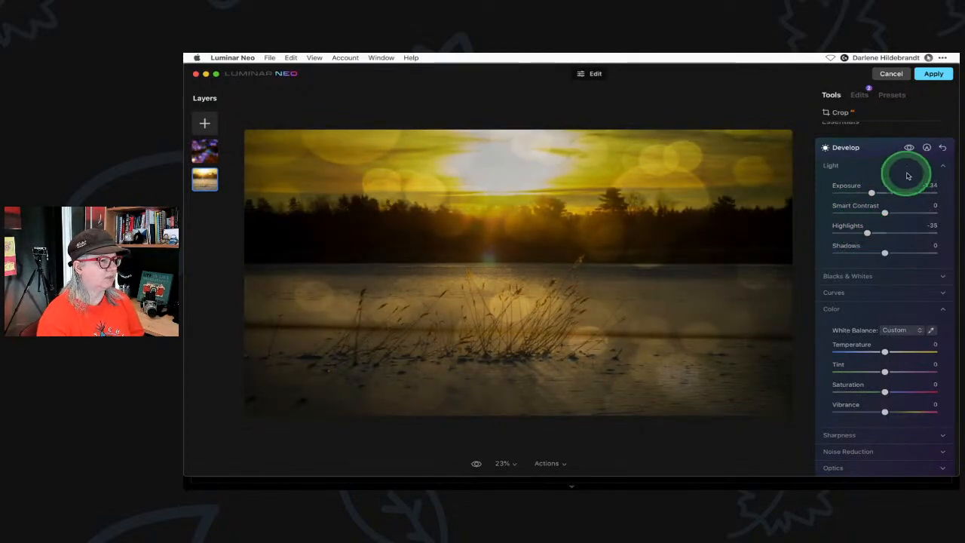
# Paint a Develop mask over the bright sky with a brush of size 268 and strength 61.
pyautogui.click(926, 147)
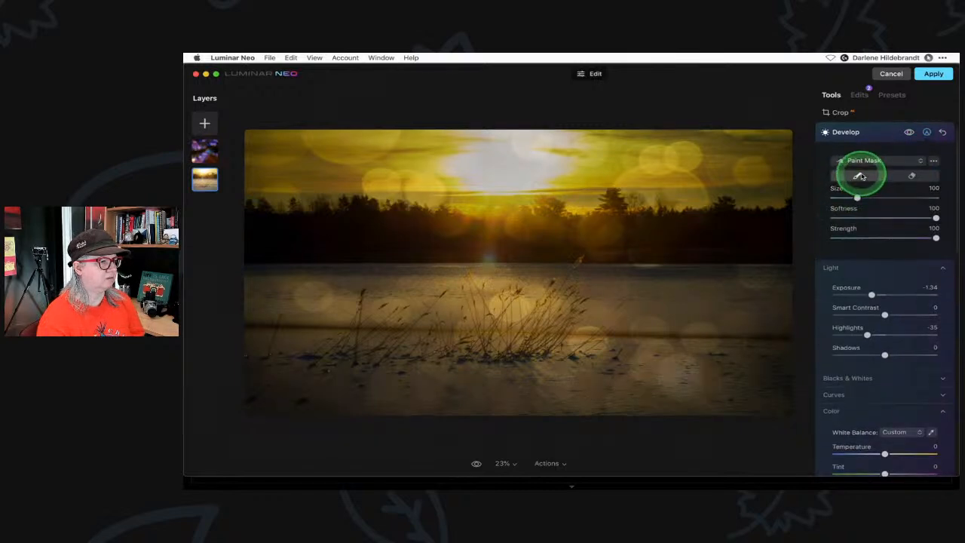
pyautogui.click(896, 237)
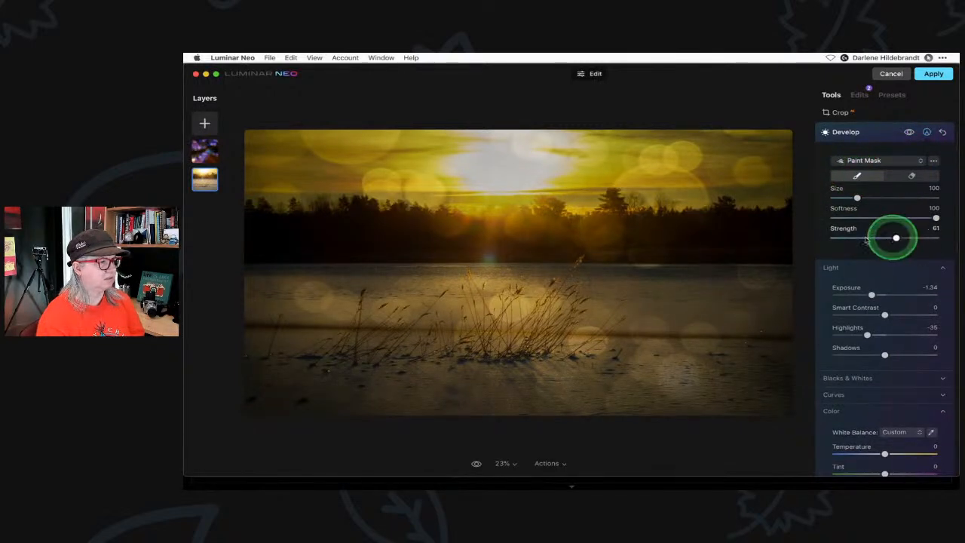
pyautogui.press(']')
pyautogui.press(']')
pyautogui.press(']')
pyautogui.press(']')
pyautogui.press(']')
pyautogui.press(']')
pyautogui.press(']')
pyautogui.press(']')
pyautogui.press(']')
pyautogui.press(']')
pyautogui.press(']')
pyautogui.press(']')
pyautogui.press(']')
pyautogui.press(']')
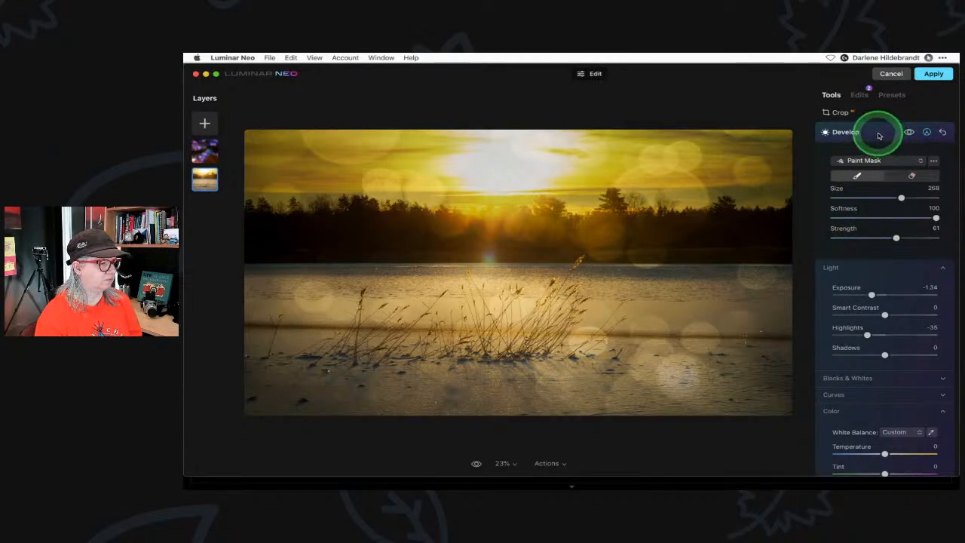
# Set the Develop saturation to -6 and tint to 10, and compare the photo before and after.
pyautogui.scroll(-4, 871, 276)
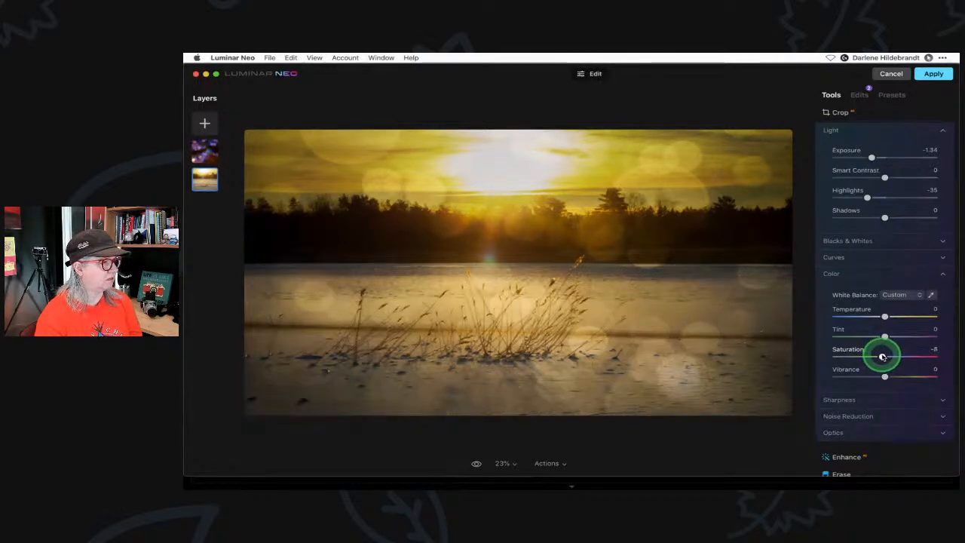
pyautogui.moveTo(882, 357); pyautogui.dragTo(889, 337)
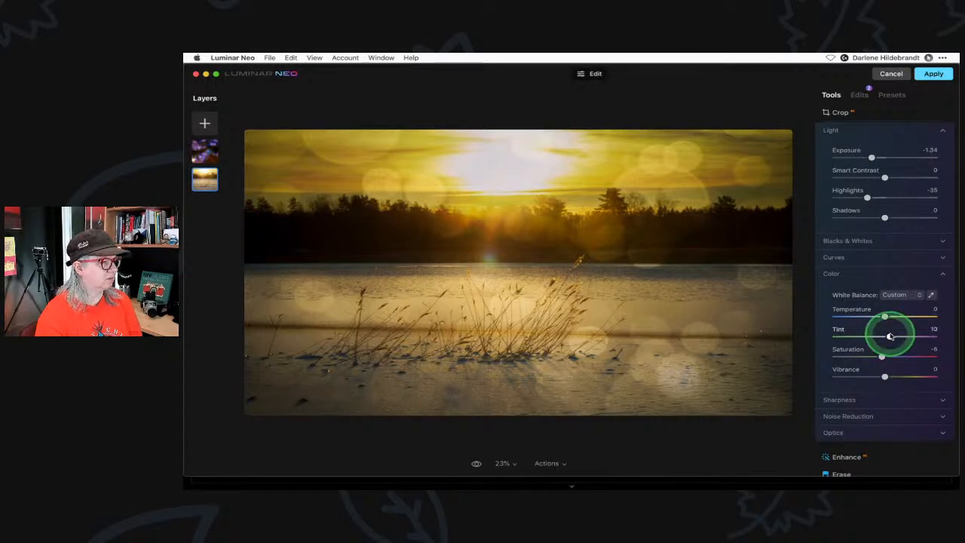
pyautogui.scroll(5, 890, 302)
pyautogui.click(871, 158)
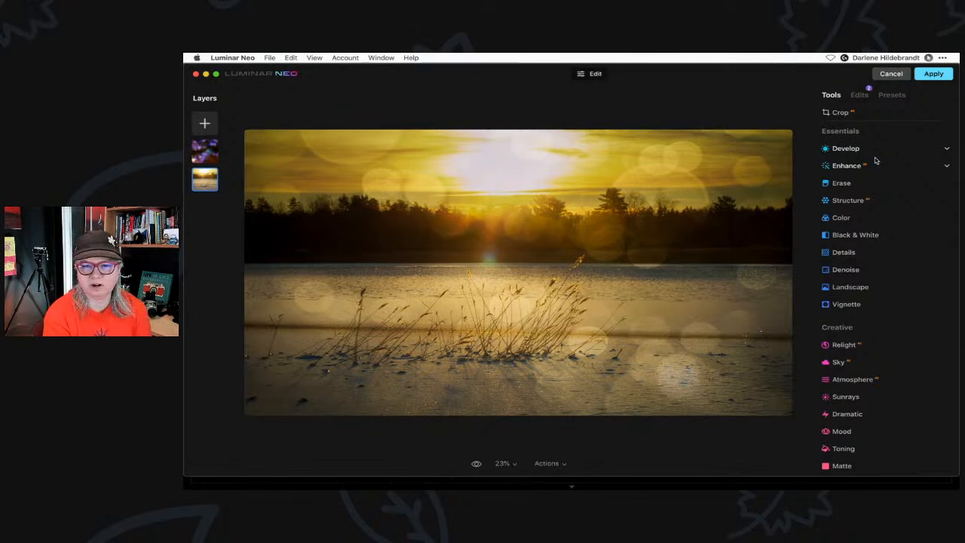
pyautogui.press('\\')
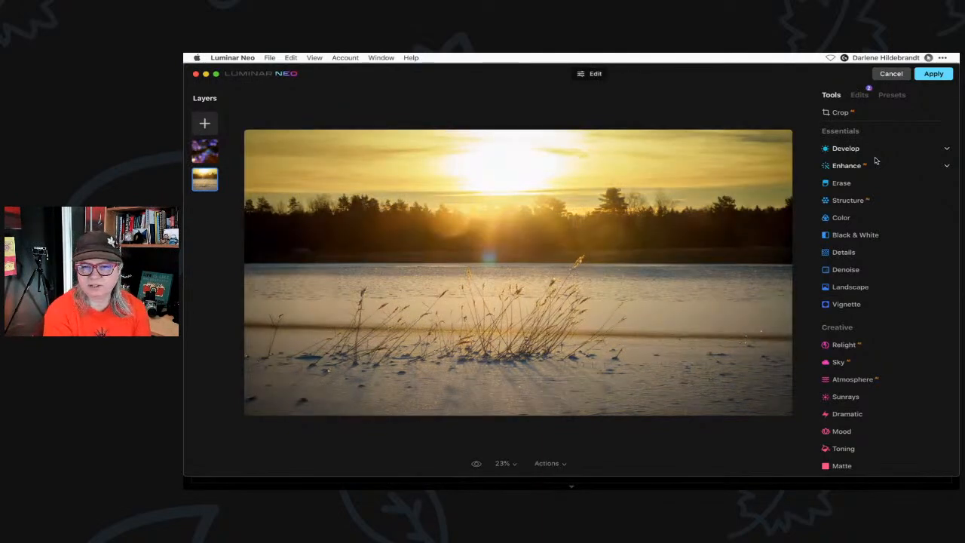
pyautogui.press('\\')
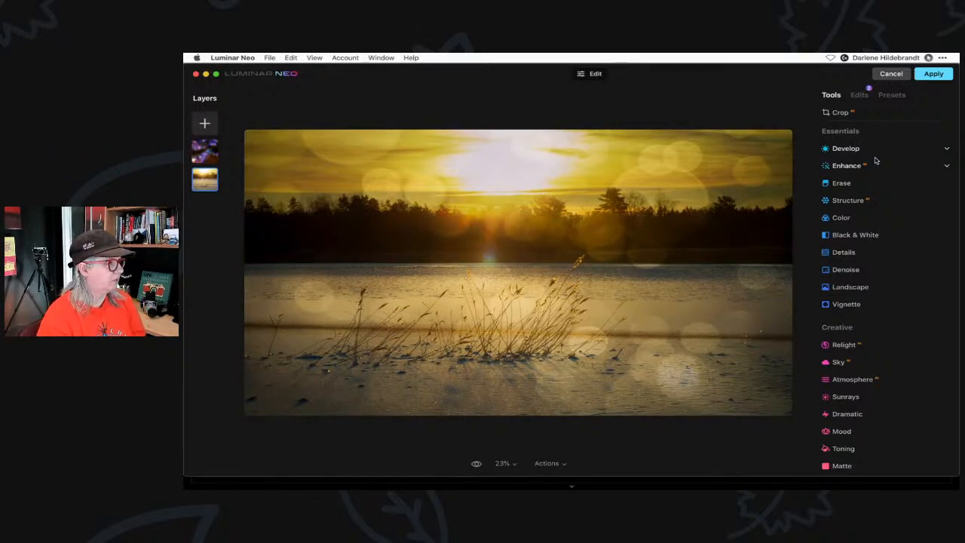
# Partly erase the bokeh overlay layer's mask over the sky, treeline and snow, using strength 29.
pyautogui.click(204, 151)
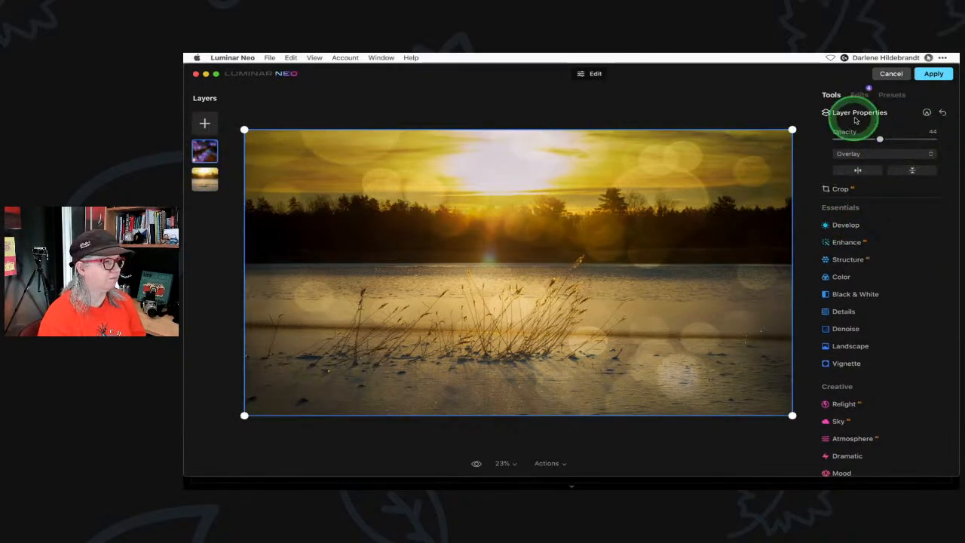
pyautogui.click(926, 112)
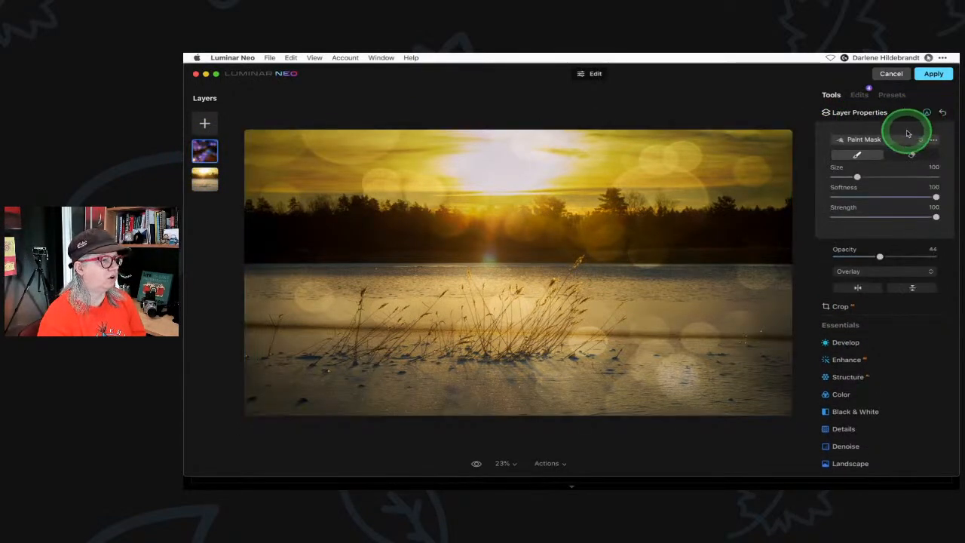
pyautogui.click(909, 157)
pyautogui.moveTo(935, 216); pyautogui.dragTo(863, 216)
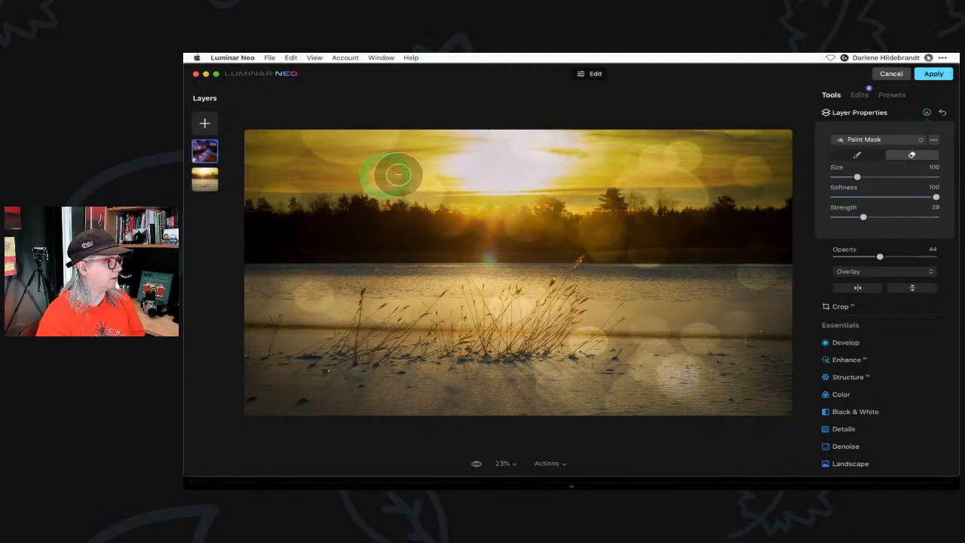
pyautogui.moveTo(254, 136)
pyautogui.mouseDown()
pyautogui.moveTo(397, 138)
pyautogui.moveTo(261, 152)
pyautogui.moveTo(379, 140)
pyautogui.moveTo(236, 141)
pyautogui.moveTo(278, 217)
pyautogui.mouseUp()
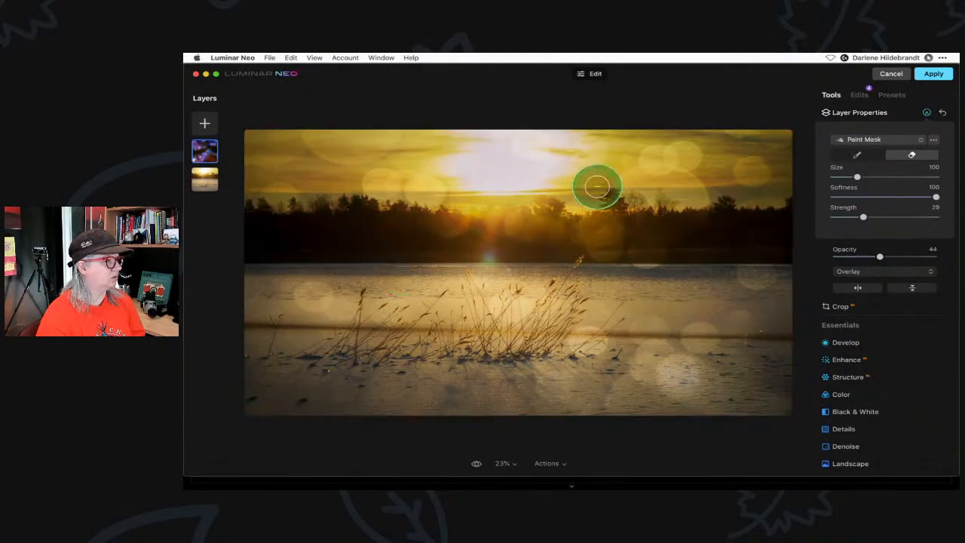
pyautogui.moveTo(603, 192)
pyautogui.mouseDown()
pyautogui.moveTo(717, 190)
pyautogui.moveTo(681, 180)
pyautogui.moveTo(749, 158)
pyautogui.moveTo(656, 161)
pyautogui.moveTo(729, 136)
pyautogui.moveTo(748, 141)
pyautogui.moveTo(780, 224)
pyautogui.mouseUp()
pyautogui.moveTo(683, 193)
pyautogui.mouseDown()
pyautogui.moveTo(713, 138)
pyautogui.moveTo(273, 160)
pyautogui.mouseUp()
pyautogui.moveTo(385, 136)
pyautogui.mouseDown()
pyautogui.moveTo(273, 142)
pyautogui.moveTo(263, 183)
pyautogui.moveTo(396, 214)
pyautogui.moveTo(437, 211)
pyautogui.moveTo(330, 178)
pyautogui.moveTo(430, 202)
pyautogui.moveTo(374, 181)
pyautogui.moveTo(302, 179)
pyautogui.mouseUp()
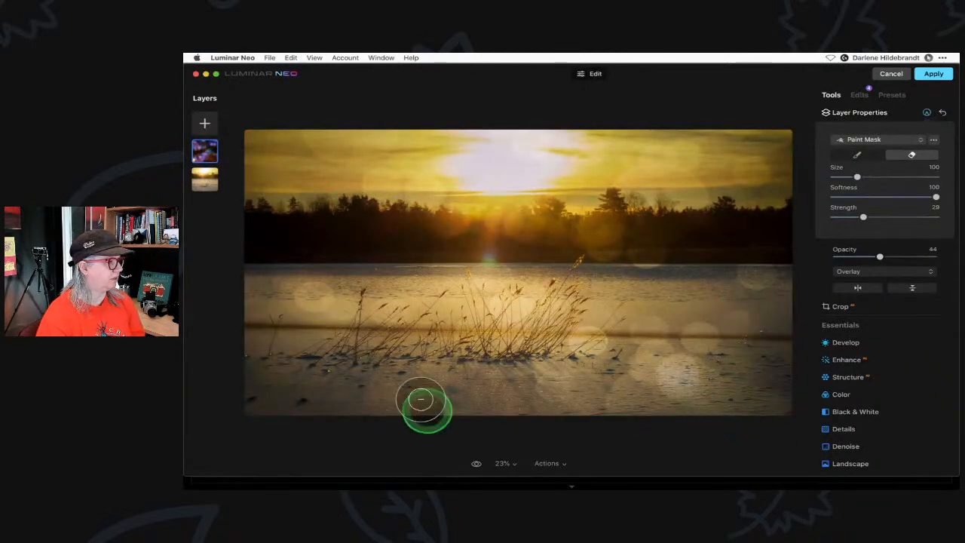
pyautogui.moveTo(740, 267)
pyautogui.mouseDown()
pyautogui.moveTo(782, 272)
pyautogui.moveTo(708, 277)
pyautogui.moveTo(770, 279)
pyautogui.moveTo(746, 281)
pyautogui.moveTo(615, 276)
pyautogui.moveTo(724, 277)
pyautogui.moveTo(392, 326)
pyautogui.mouseUp()
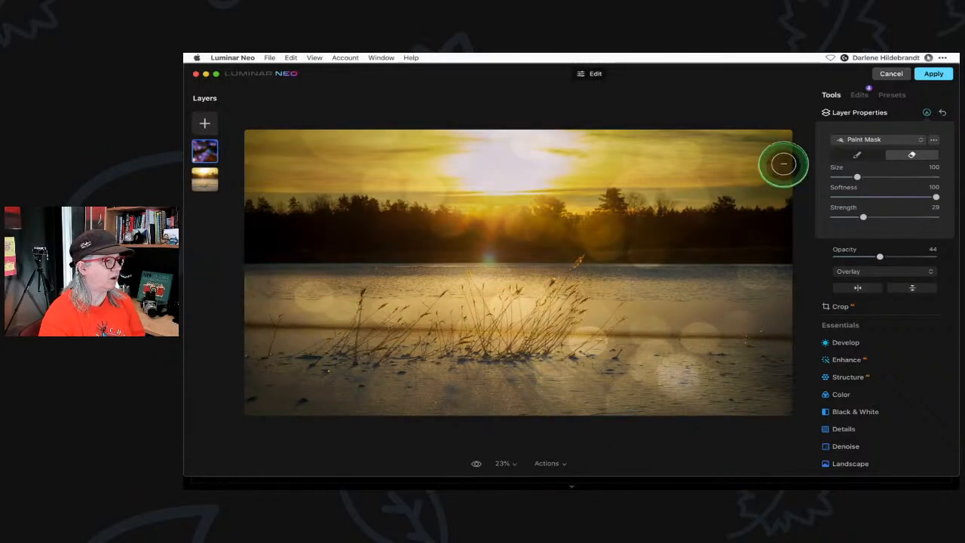
pyautogui.moveTo(769, 162)
pyautogui.mouseDown()
pyautogui.moveTo(728, 167)
pyautogui.moveTo(747, 133)
pyautogui.moveTo(452, 254)
pyautogui.mouseUp()
pyautogui.moveTo(349, 306)
pyautogui.mouseDown()
pyautogui.moveTo(299, 301)
pyautogui.moveTo(382, 289)
pyautogui.moveTo(284, 288)
pyautogui.moveTo(728, 265)
pyautogui.mouseUp()
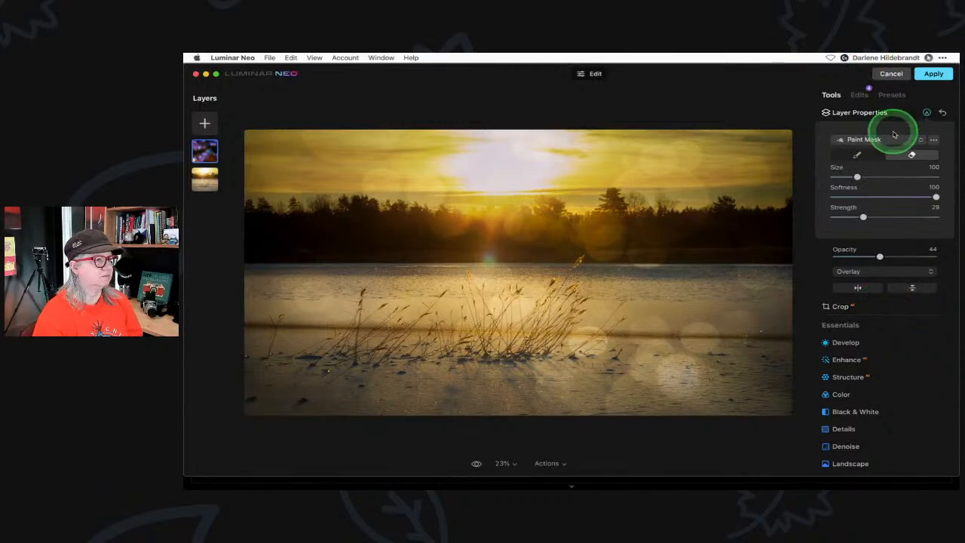
# Apply the layered edits and select the base sunset layer.
pyautogui.click(924, 75)
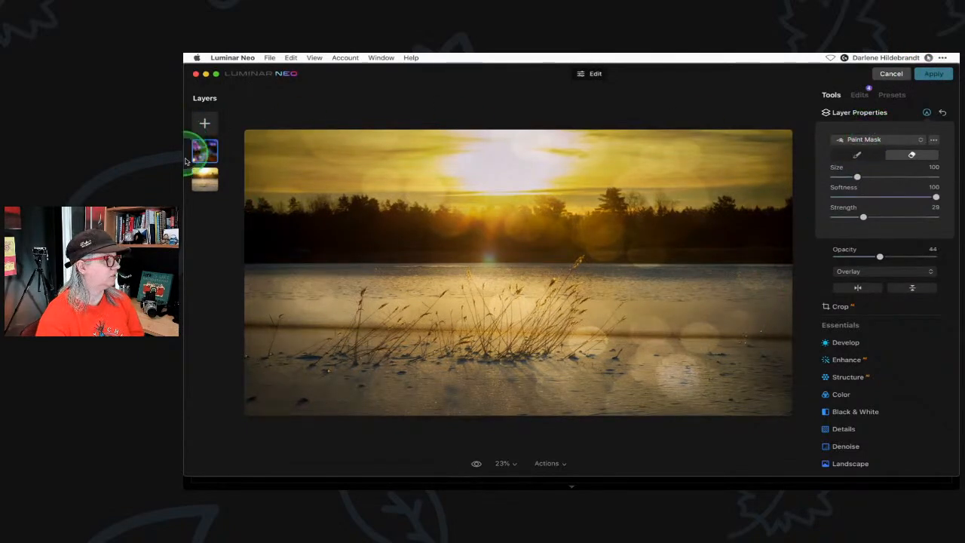
pyautogui.click(205, 179)
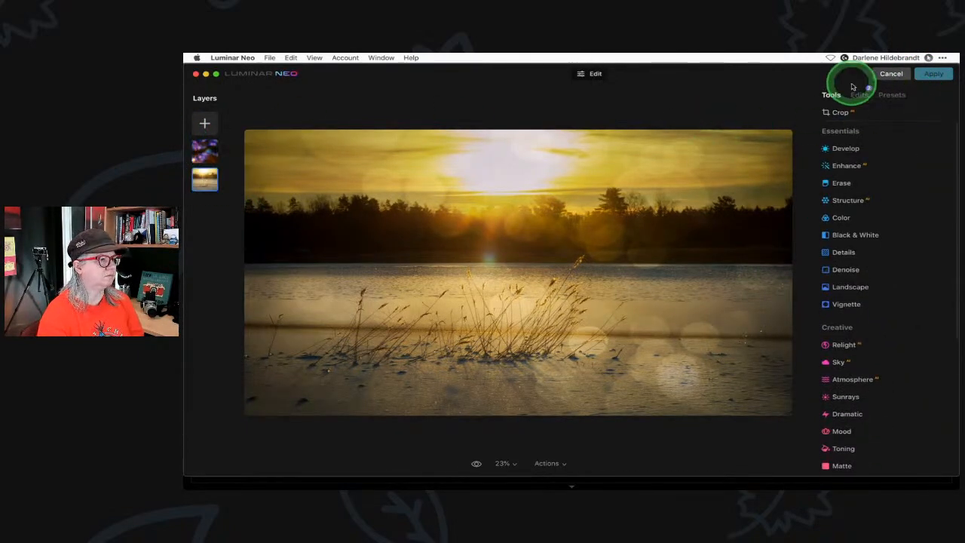
pyautogui.click(855, 184)
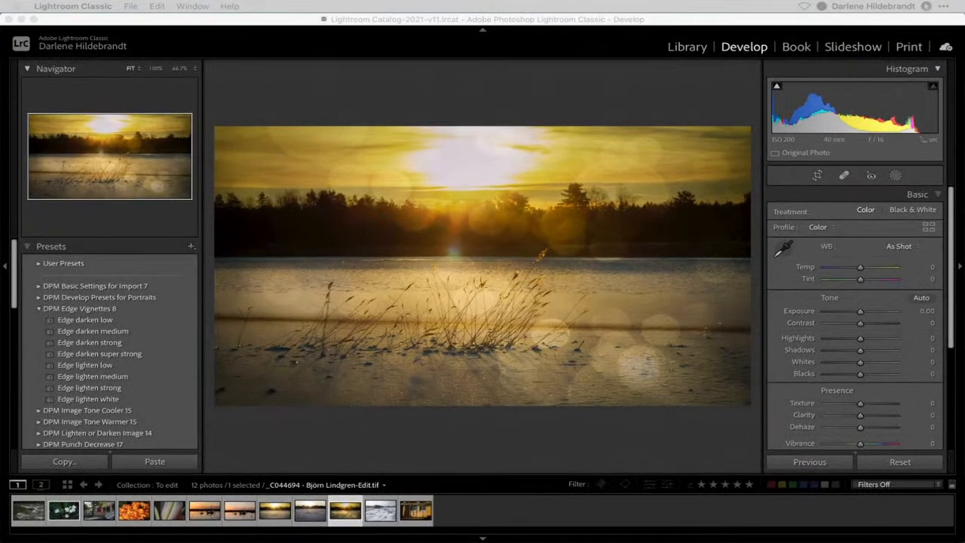
# In Lightroom Classic, view the edited sunset photo enlarged, with all panels hidden and the surroundings blacked out.
pyautogui.click(644, 450)
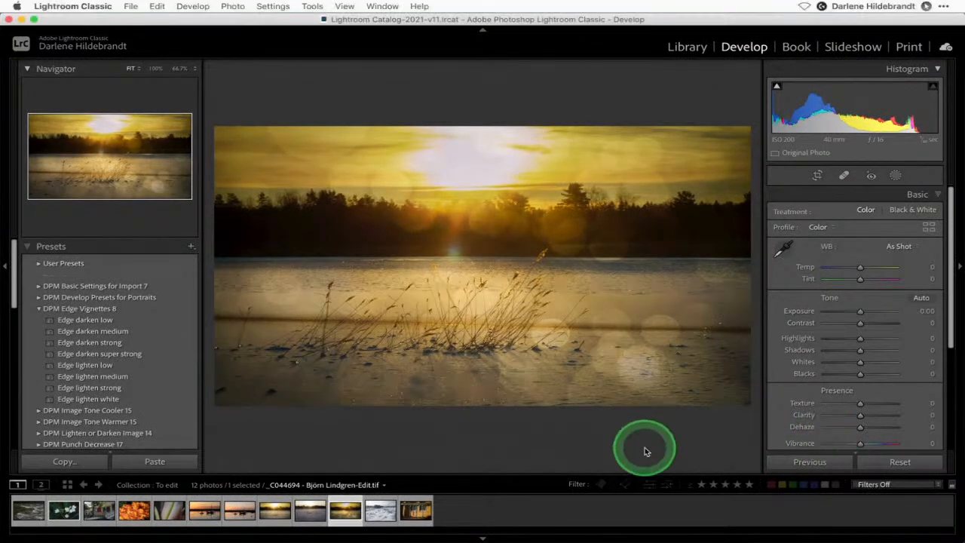
pyautogui.click(644, 450)
pyautogui.press('super+Tab')
pyautogui.press('super+Tab')
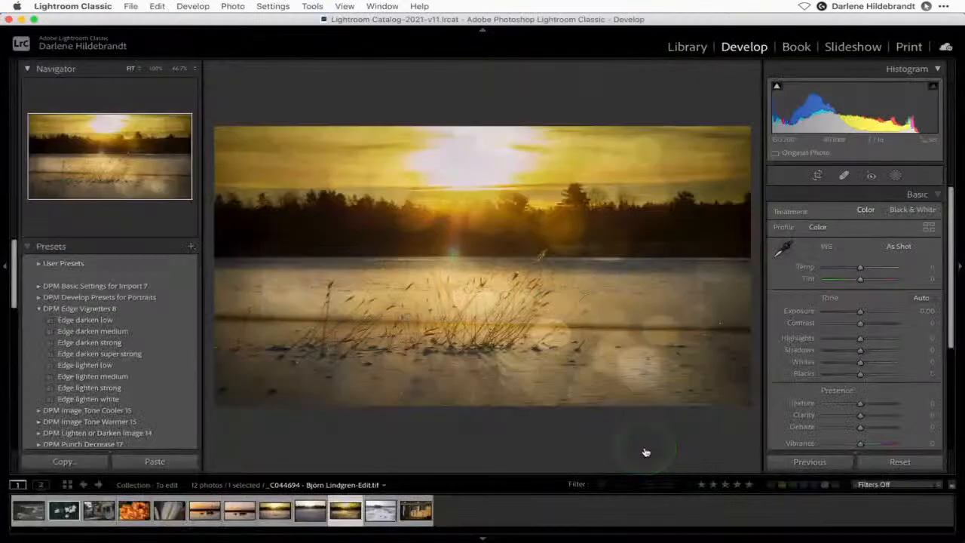
pyautogui.click(644, 450)
pyautogui.click(645, 449)
pyautogui.click(645, 450)
pyautogui.hotkey('shift', 'Tab')
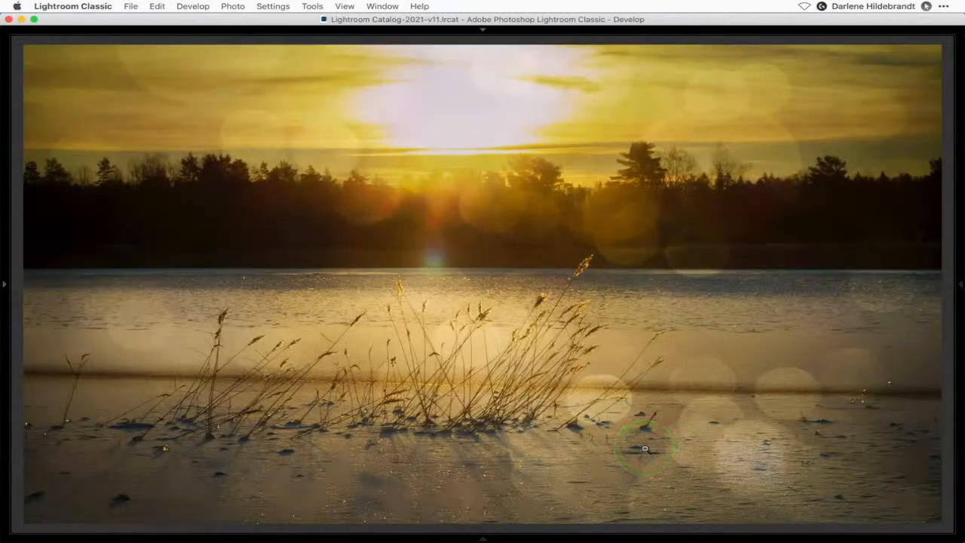
pyautogui.press('l')
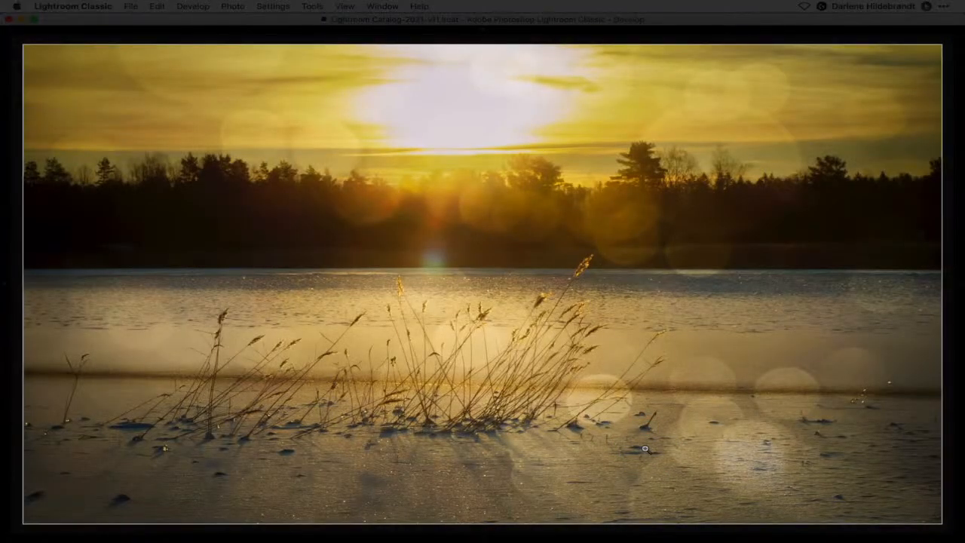
pyautogui.press('l')
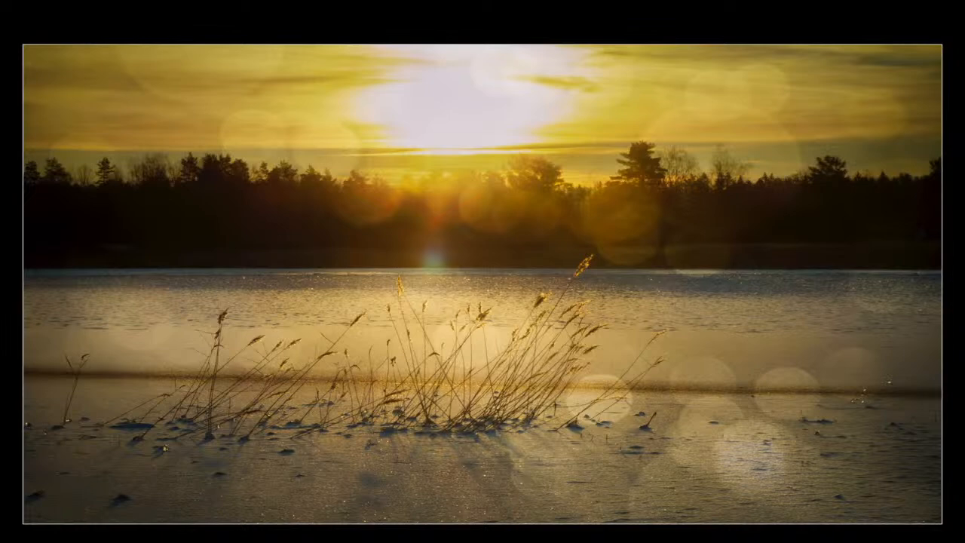
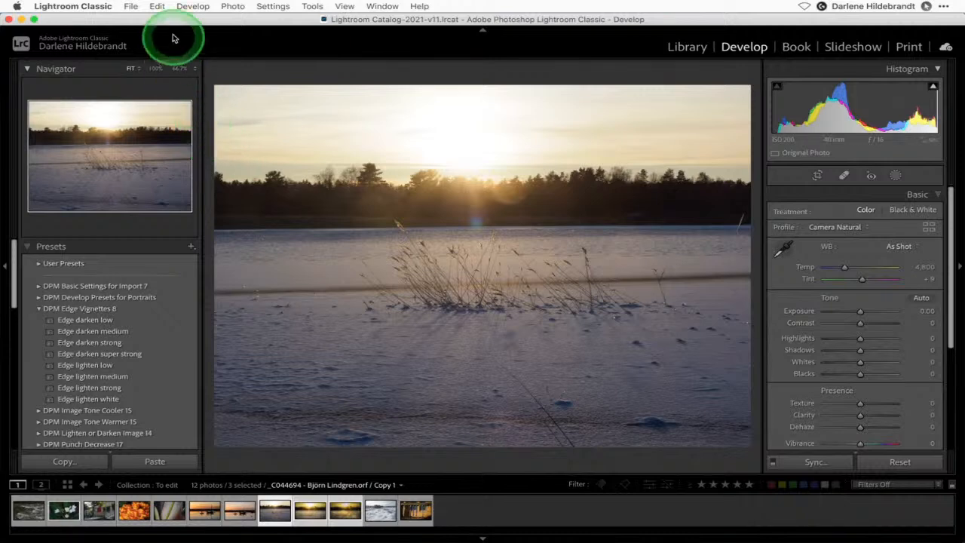
# Flip the original photo's virtual copy horizontally and crop it to a wider frame around the grass with the aspect ratio unlocked.
pyautogui.click(226, 9)
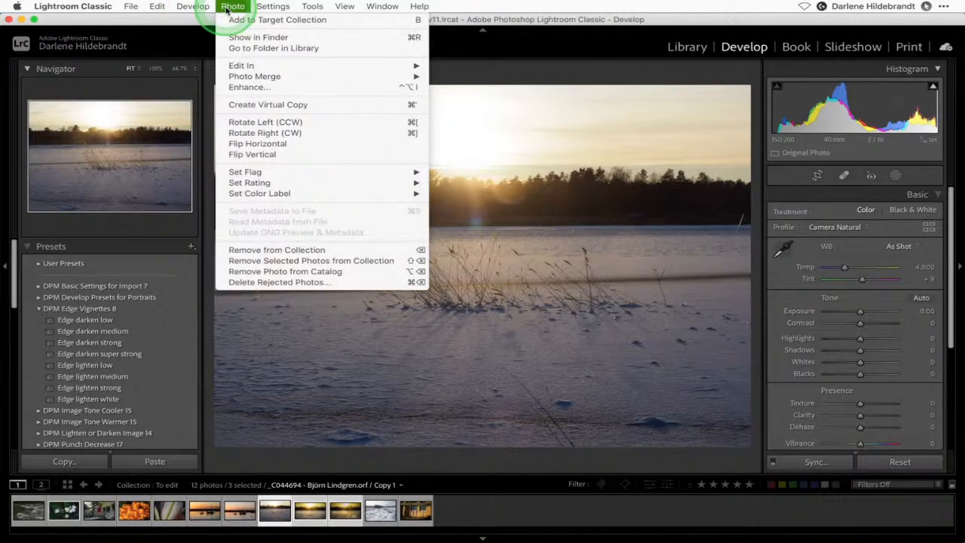
pyautogui.click(243, 143)
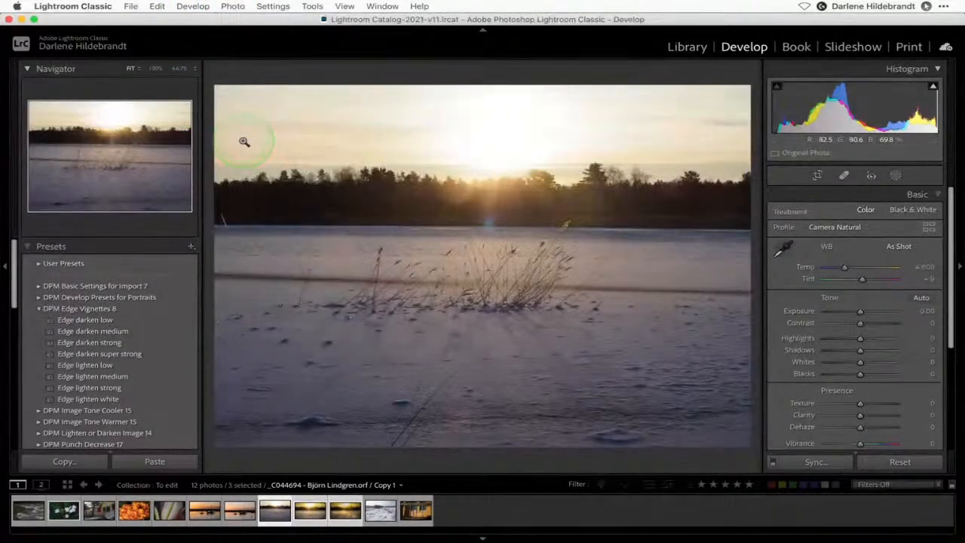
pyautogui.press('r')
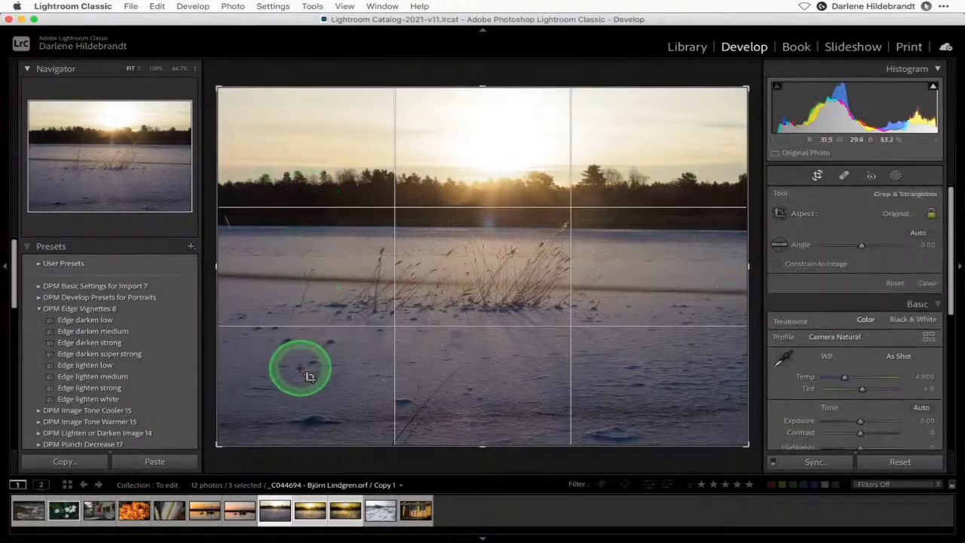
pyautogui.moveTo(218, 444); pyautogui.dragTo(320, 382)
pyautogui.moveTo(263, 414); pyautogui.dragTo(455, 389)
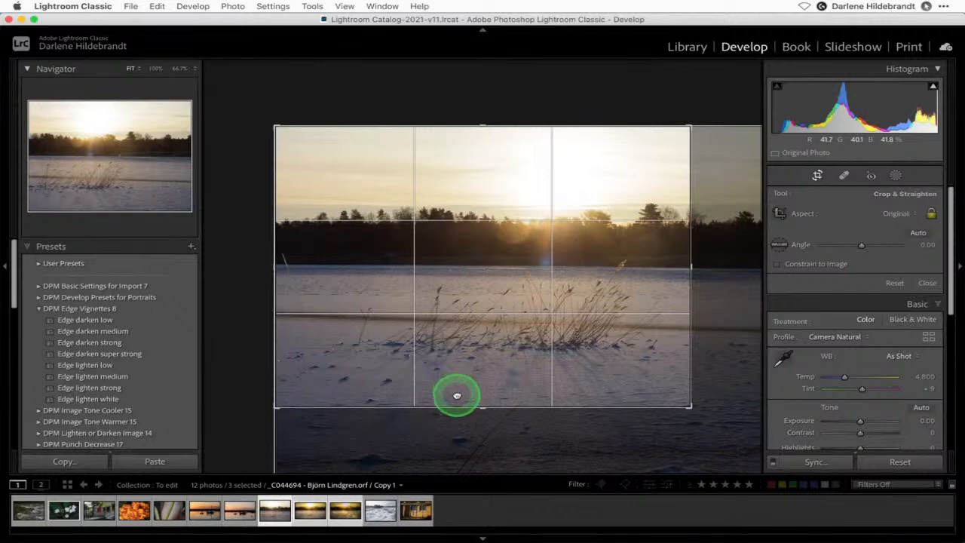
pyautogui.moveTo(275, 406)
pyautogui.mouseDown()
pyautogui.moveTo(282, 403)
pyautogui.moveTo(270, 407)
pyautogui.mouseUp()
pyautogui.moveTo(474, 129); pyautogui.dragTo(427, 142)
pyautogui.click(932, 214)
pyautogui.moveTo(459, 398); pyautogui.dragTo(477, 387)
pyautogui.press('Return')
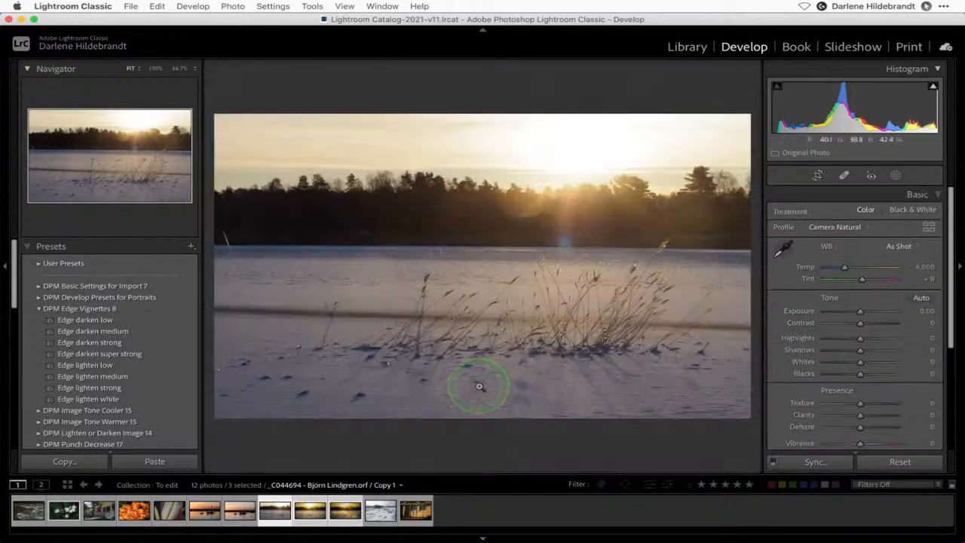
# Change the cropped photo's profile to Camera Portrait.
pyautogui.click(226, 265)
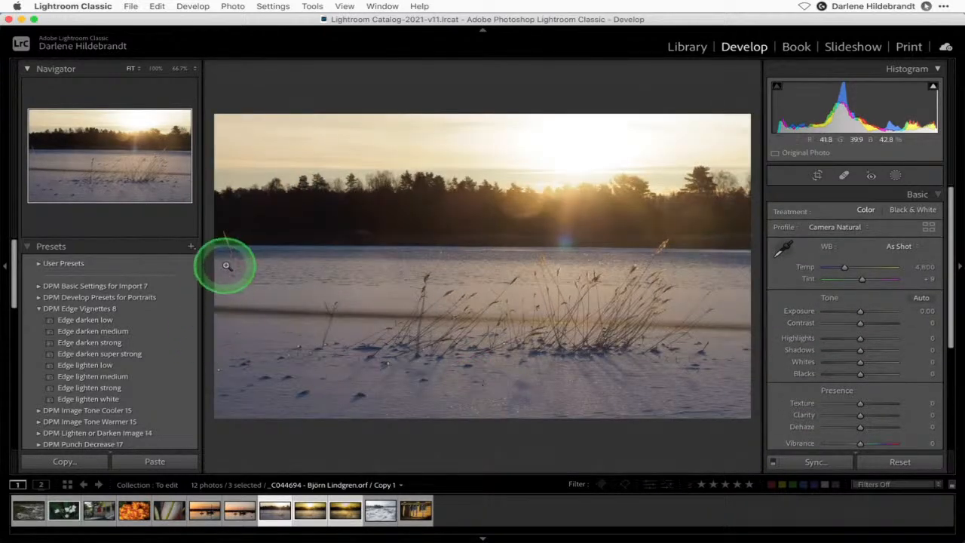
pyautogui.click(927, 226)
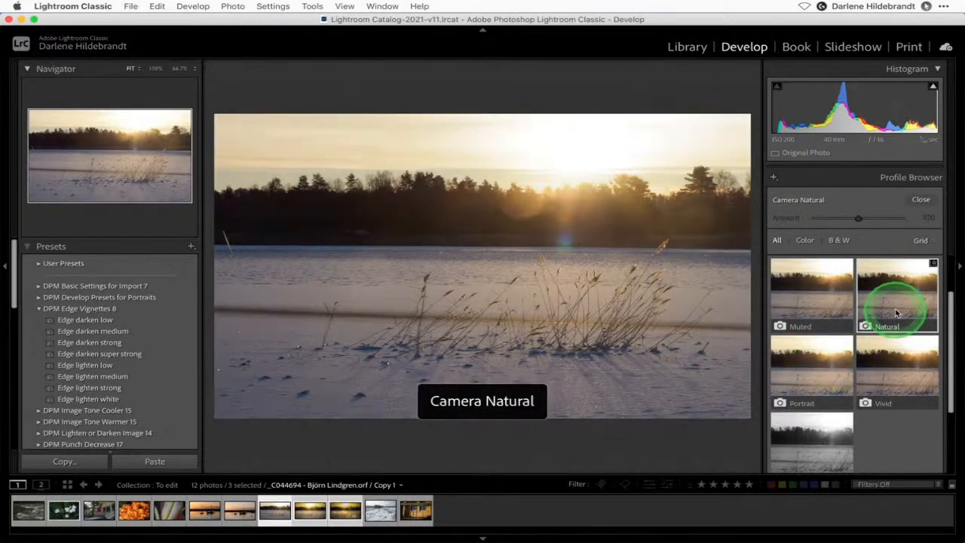
pyautogui.click(829, 351)
pyautogui.click(920, 199)
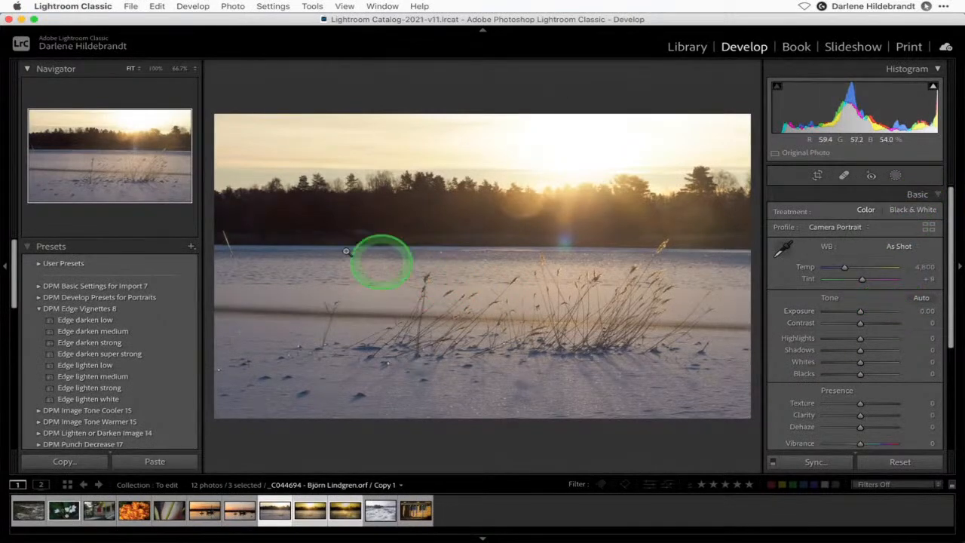
# Heal away the lone stalk at the photo's left edge in sections, aligning the source areas with the matching treeline and shoreline beside it.
pyautogui.click(232, 249)
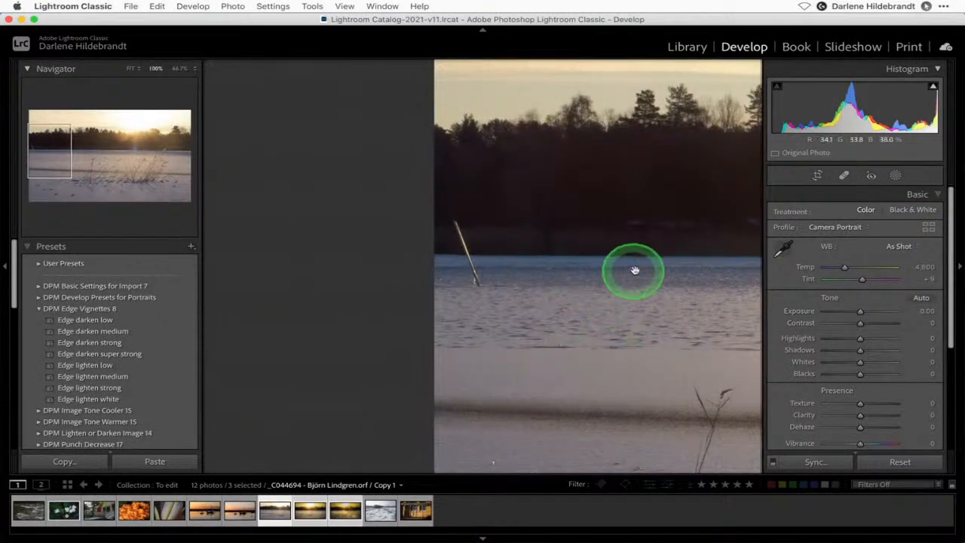
pyautogui.press('q')
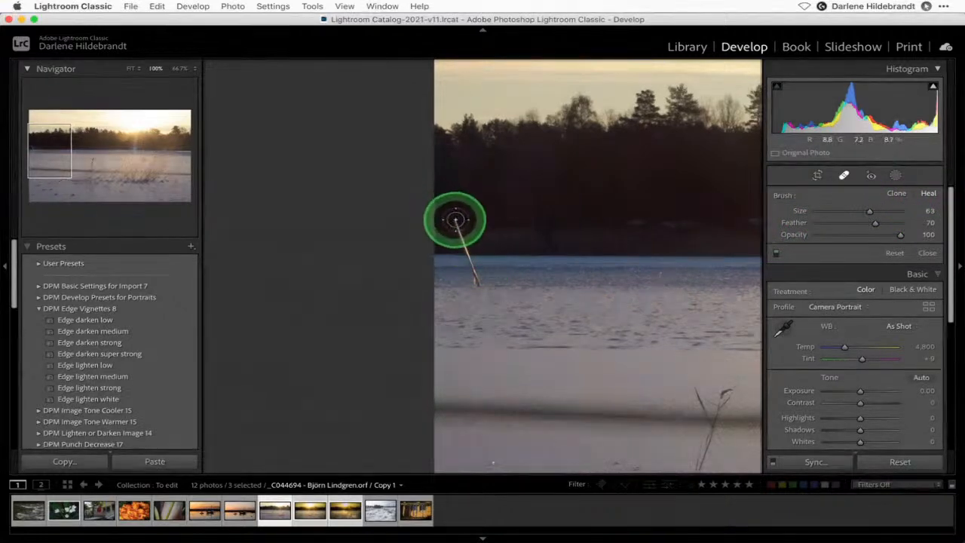
pyautogui.click(459, 232)
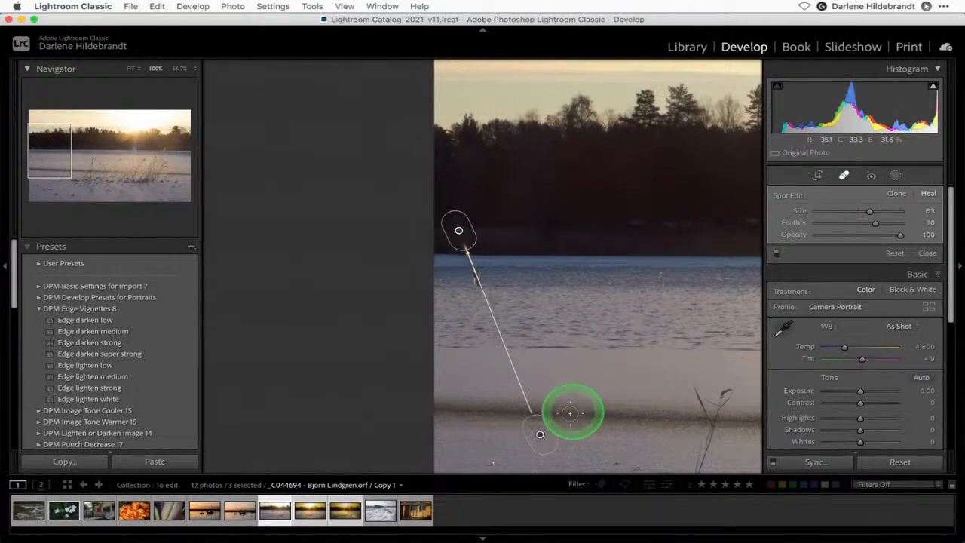
pyautogui.moveTo(532, 429)
pyautogui.mouseDown()
pyautogui.moveTo(530, 276)
pyautogui.moveTo(542, 211)
pyautogui.moveTo(544, 221)
pyautogui.mouseUp()
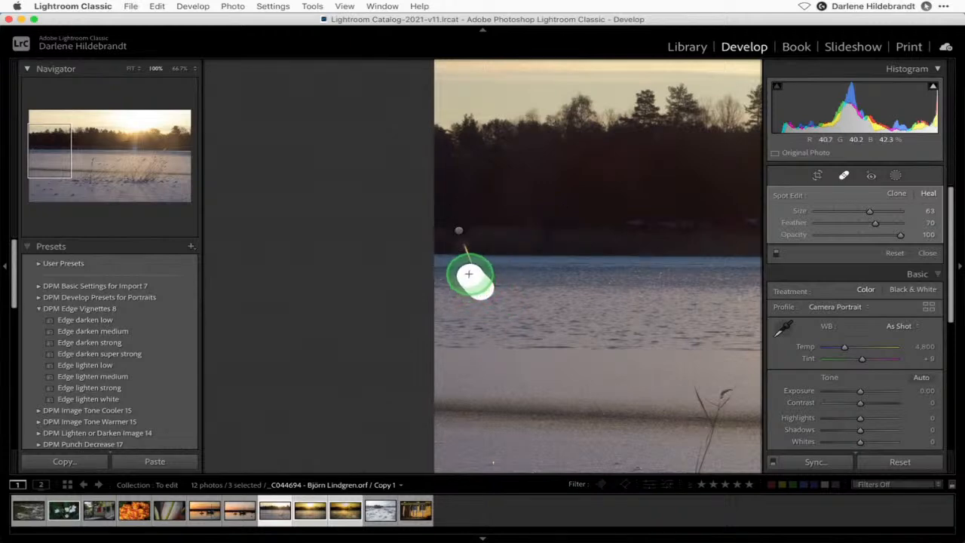
pyautogui.click(470, 273)
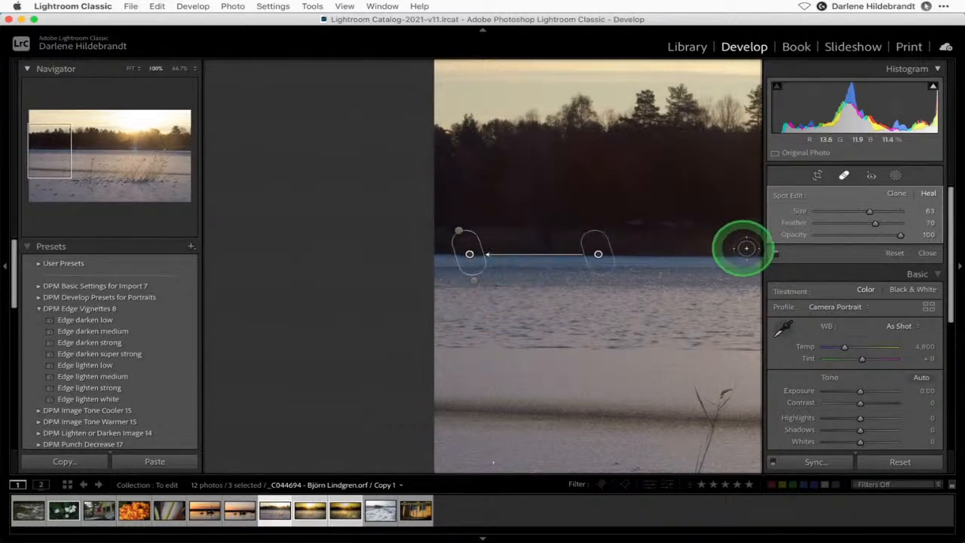
pyautogui.moveTo(601, 256)
pyautogui.mouseDown()
pyautogui.moveTo(604, 266)
pyautogui.moveTo(601, 254)
pyautogui.mouseUp()
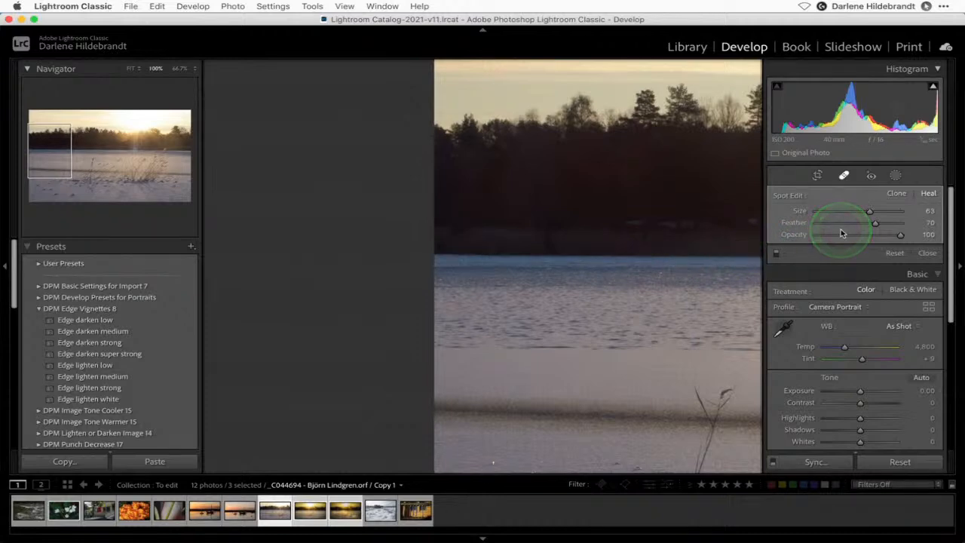
pyautogui.press('q')
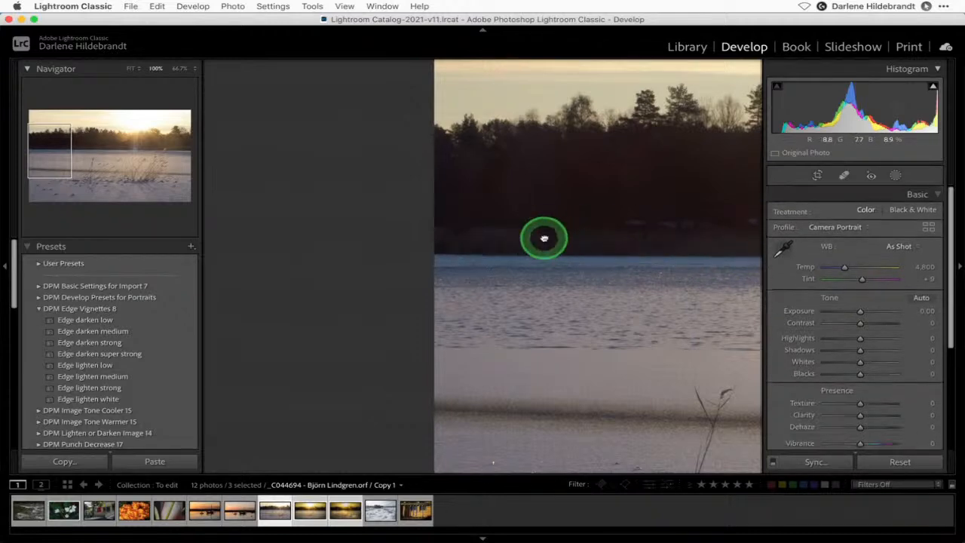
pyautogui.click(544, 238)
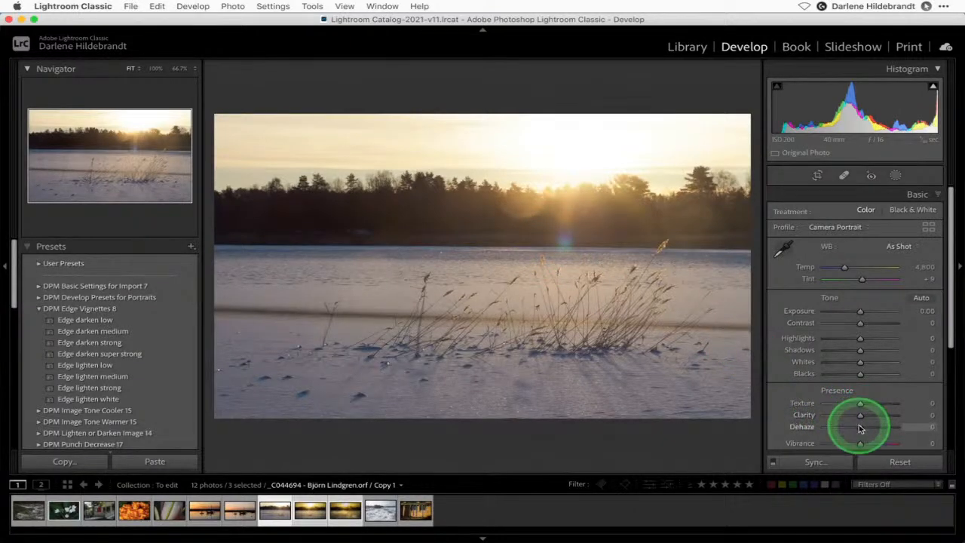
# Set the whole photo's Dehaze to +15, Exposure to +0.35 and Blacks to -19.
pyautogui.moveTo(861, 426); pyautogui.dragTo(863, 427)
pyautogui.moveTo(860, 310); pyautogui.dragTo(863, 313)
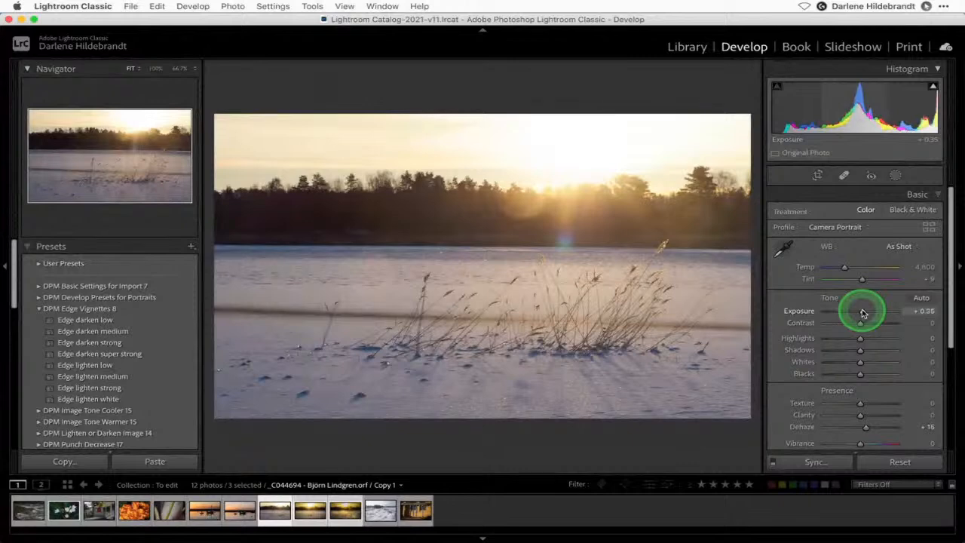
pyautogui.moveTo(862, 372); pyautogui.dragTo(870, 405)
# Try raising the whole photo's Texture to about +35 while checking the grass and snow detail up close.
pyautogui.click(538, 355)
pyautogui.click(883, 405)
pyautogui.click(618, 314)
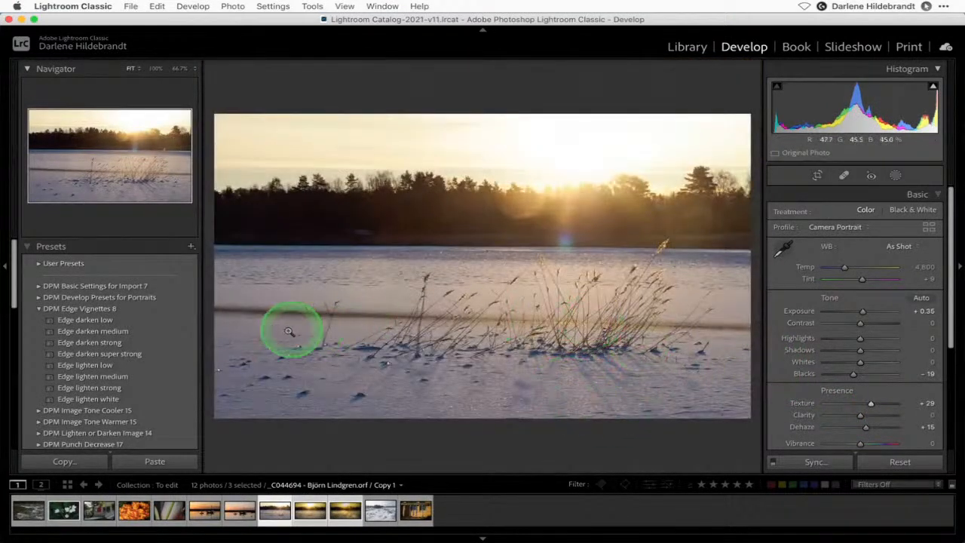
pyautogui.moveTo(872, 406); pyautogui.dragTo(869, 405)
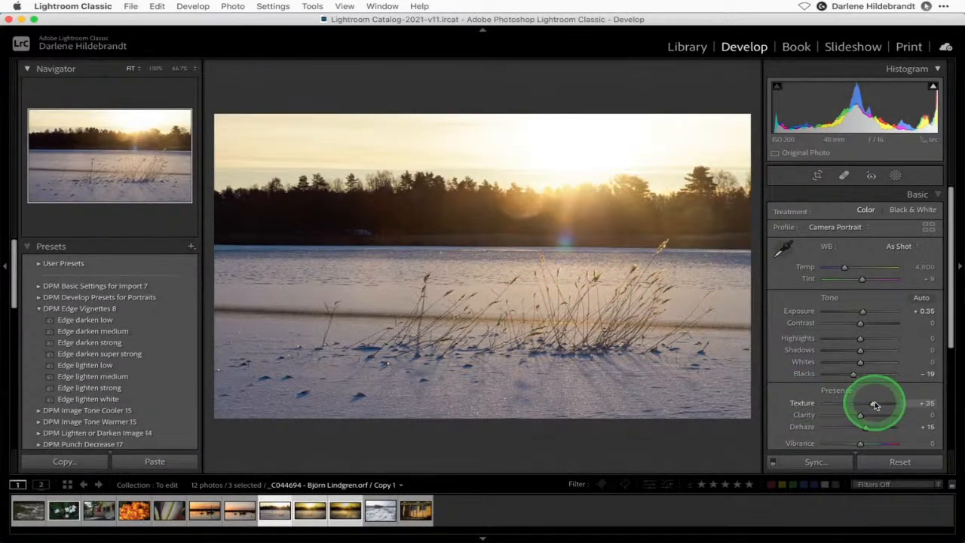
# Mask the snowy foreground with a linear gradient fading out just above the far shoreline, and set its Texture to 66.
pyautogui.click(895, 175)
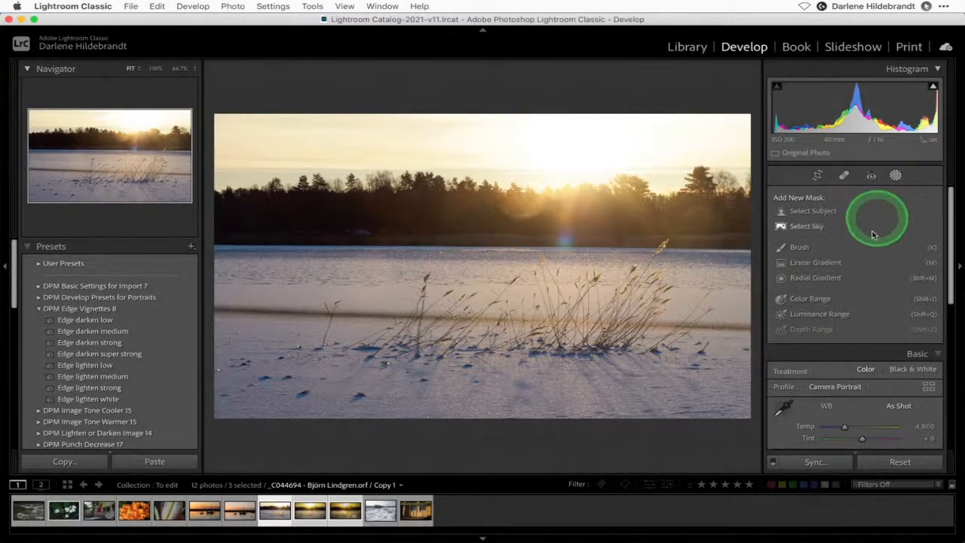
pyautogui.click(817, 262)
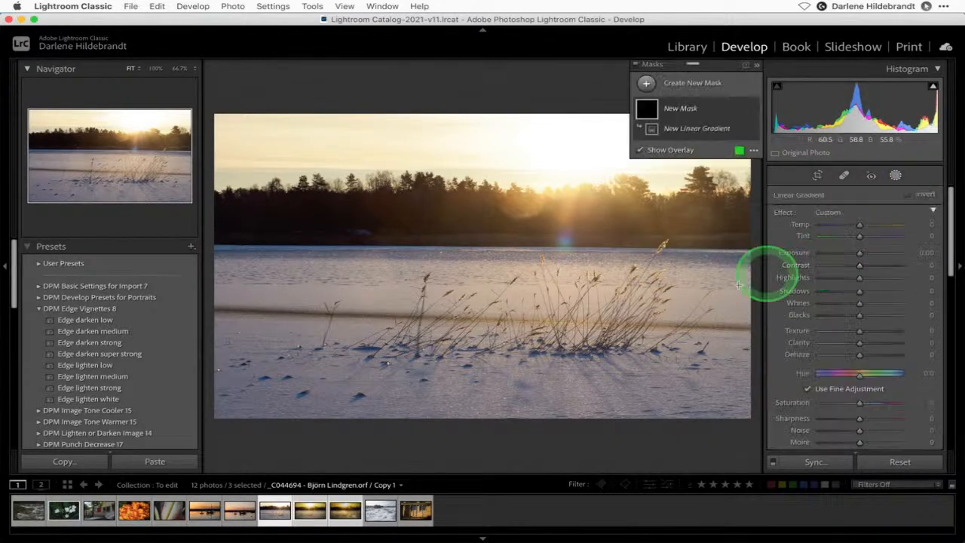
pyautogui.moveTo(537, 342); pyautogui.dragTo(537, 244)
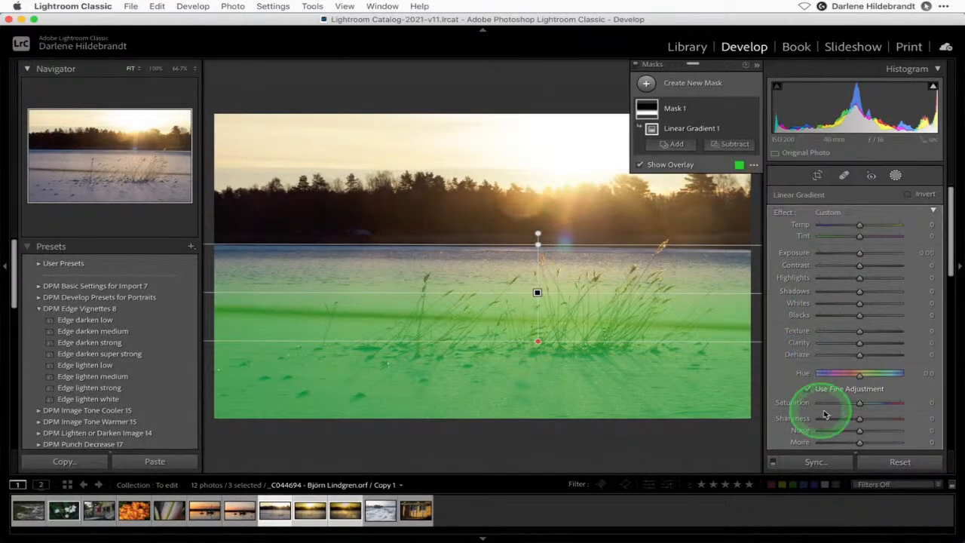
pyautogui.moveTo(859, 332)
pyautogui.mouseDown()
pyautogui.moveTo(799, 331)
pyautogui.moveTo(872, 330)
pyautogui.mouseUp()
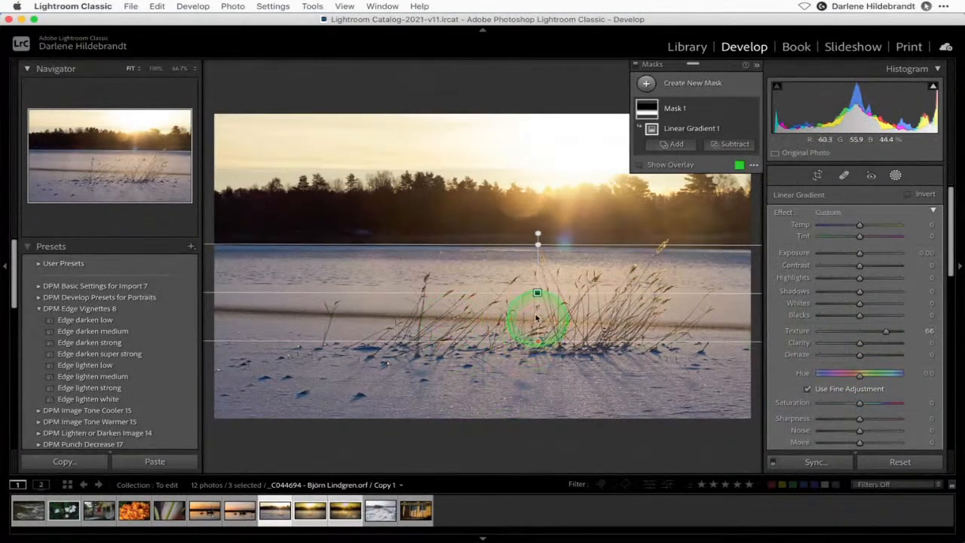
pyautogui.moveTo(536, 293); pyautogui.dragTo(537, 287)
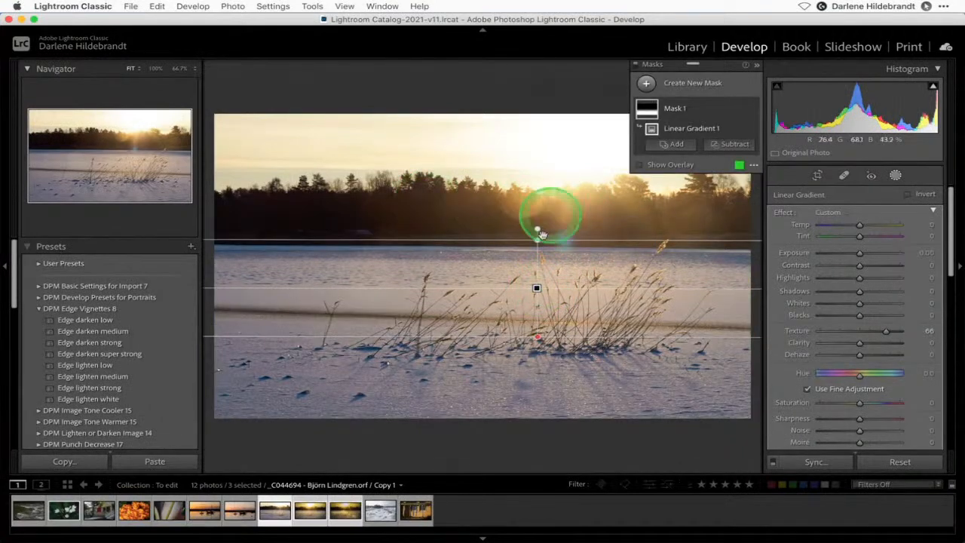
# Add a linear gradient mask from the sky down into the snow with Exposure -1.33 and Highlights -17, and compare with the before view.
pyautogui.click(645, 83)
pyautogui.click(713, 157)
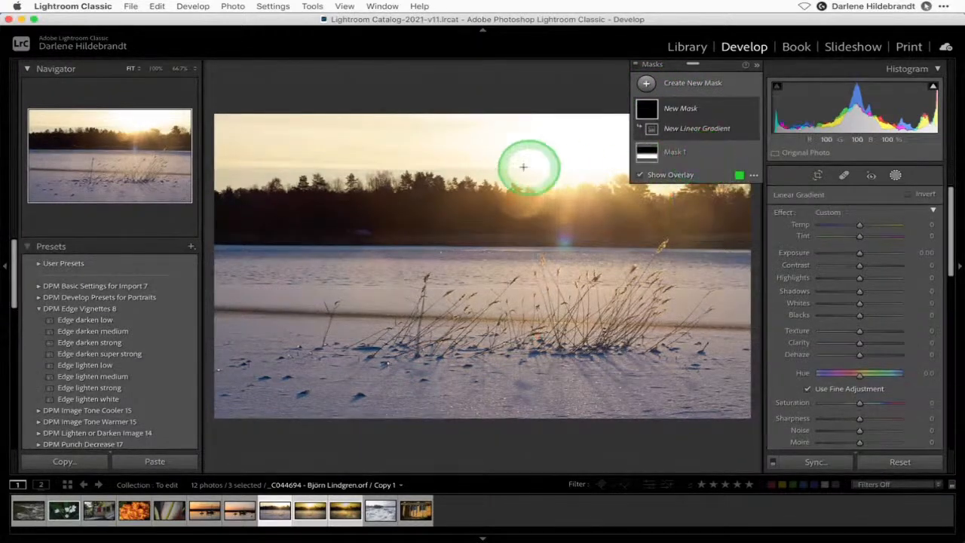
pyautogui.moveTo(505, 149); pyautogui.dragTo(509, 284)
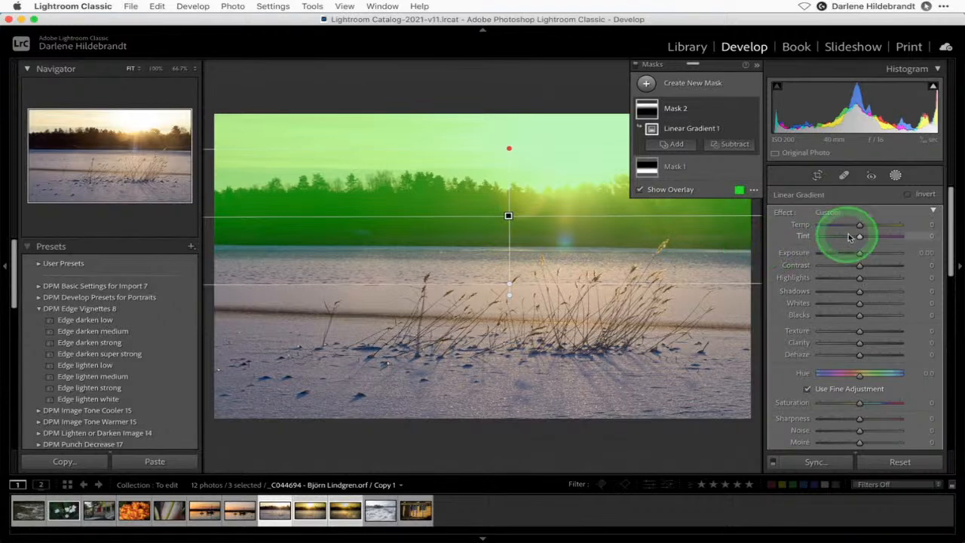
pyautogui.moveTo(859, 257); pyautogui.dragTo(854, 281)
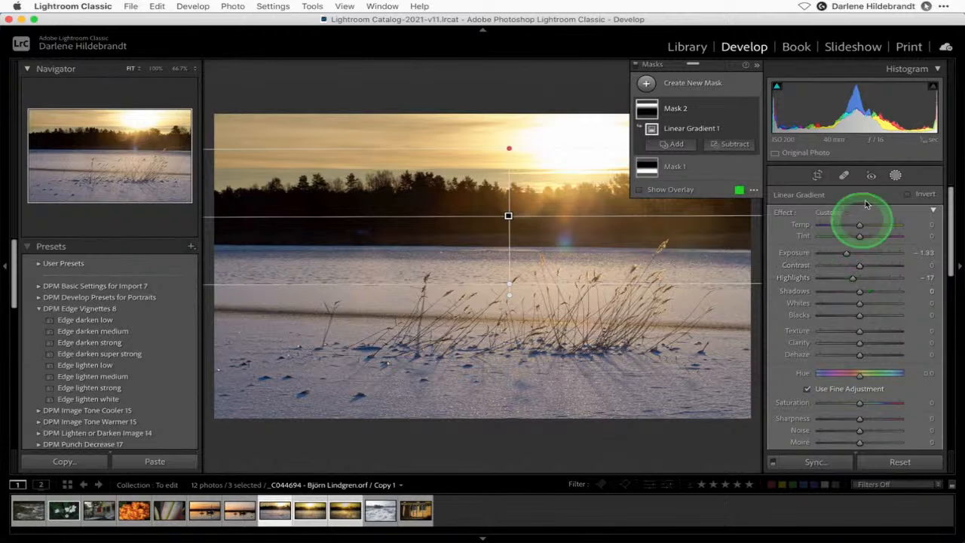
pyautogui.click(895, 175)
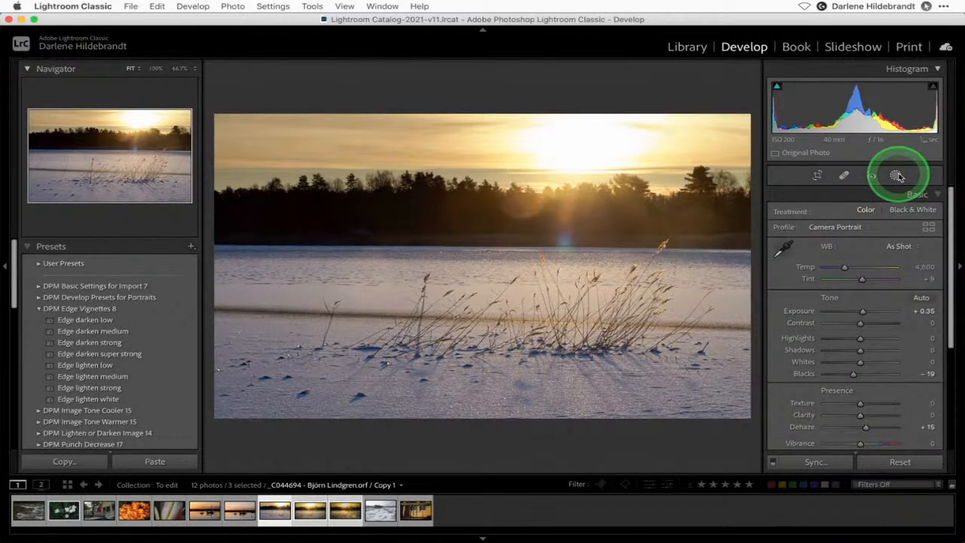
pyautogui.press('\\')
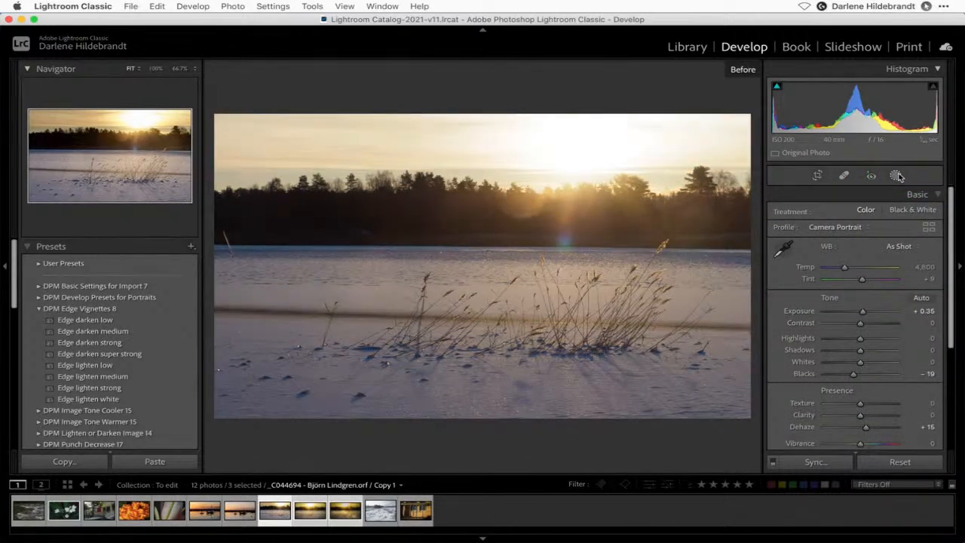
pyautogui.press('\\')
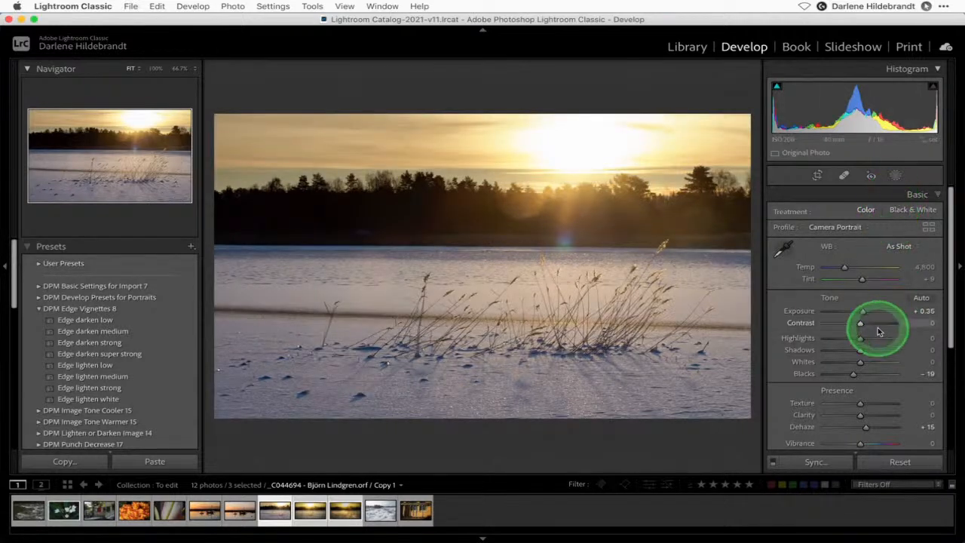
# Try a cooler, pinker white balance with Temp 4,372 and Tint +35.
pyautogui.moveTo(847, 269)
pyautogui.mouseDown()
pyautogui.moveTo(838, 268)
pyautogui.moveTo(868, 281)
pyautogui.moveTo(857, 280)
pyautogui.mouseUp()
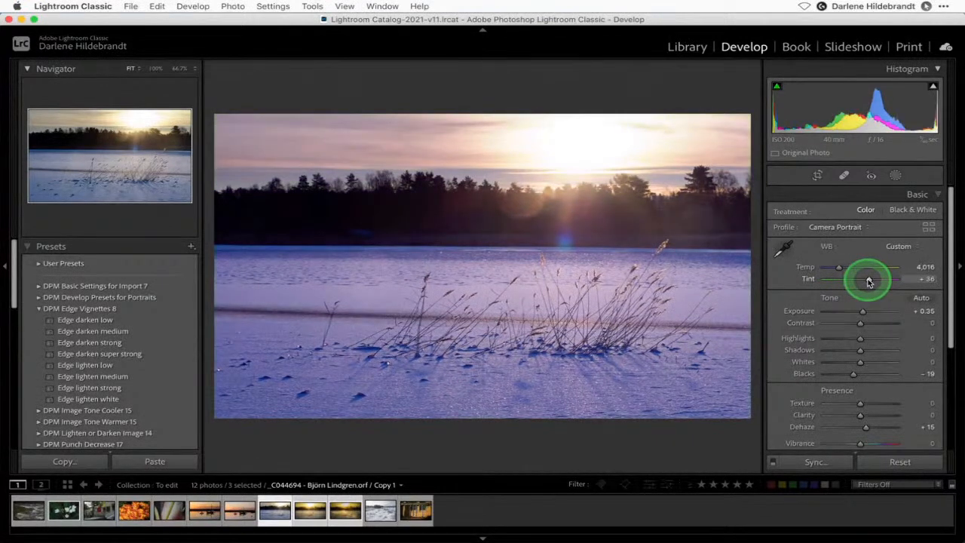
pyautogui.moveTo(868, 280); pyautogui.dragTo(842, 269)
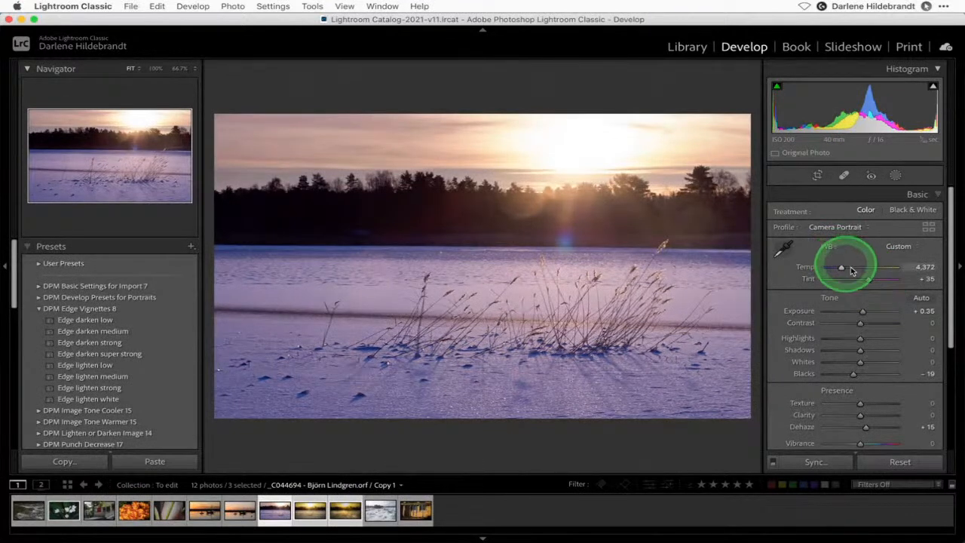
# Apply the Daylight white balance to the photo and cool its Temp to 4,326.
pyautogui.click(886, 245)
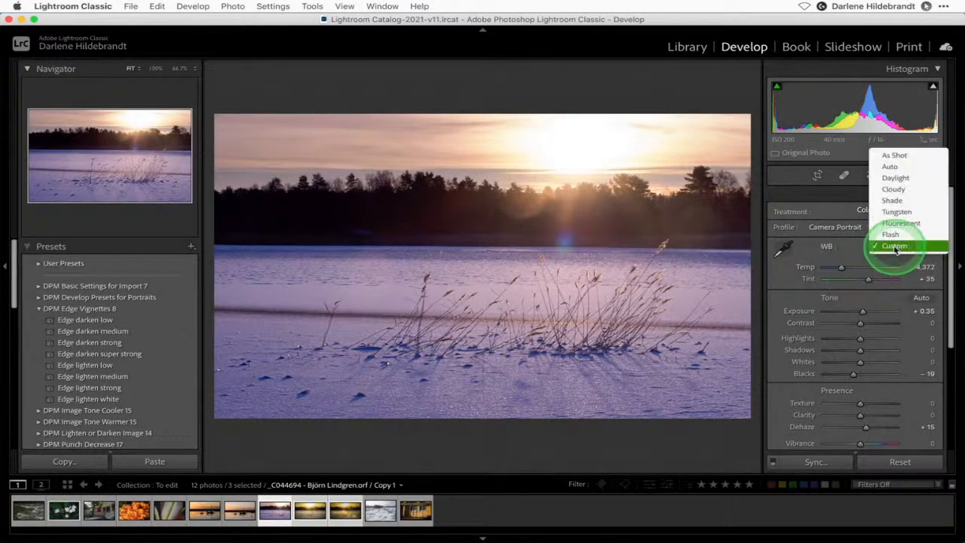
pyautogui.click(895, 178)
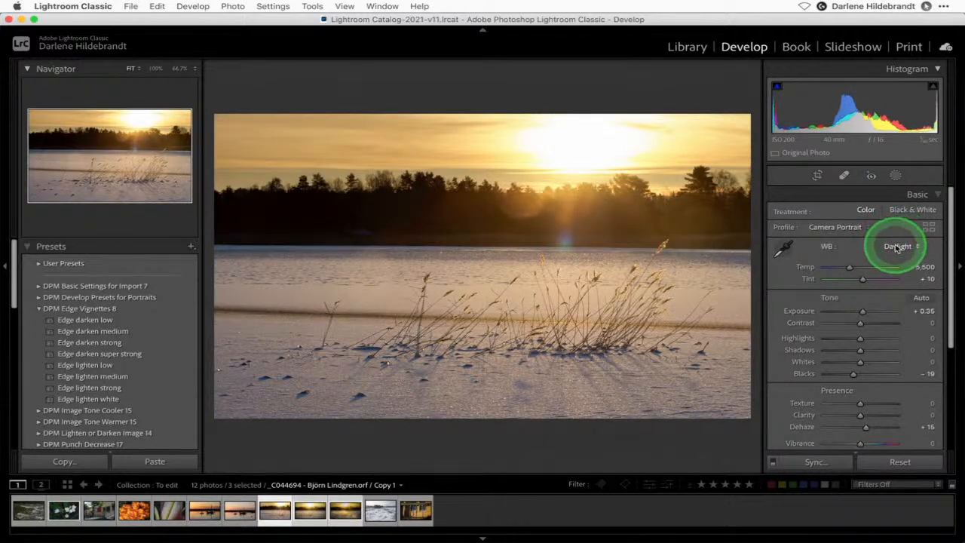
pyautogui.click(921, 266)
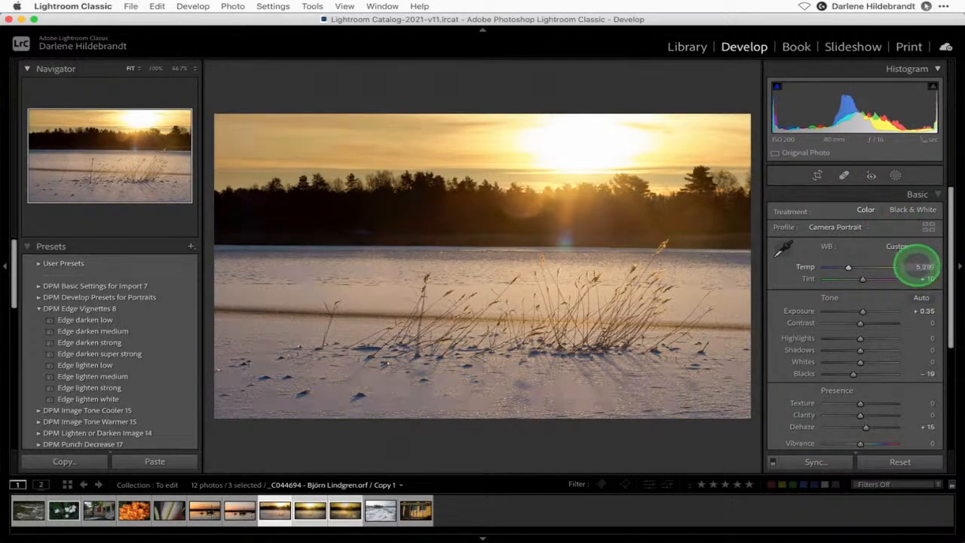
pyautogui.moveTo(903, 267); pyautogui.dragTo(905, 267)
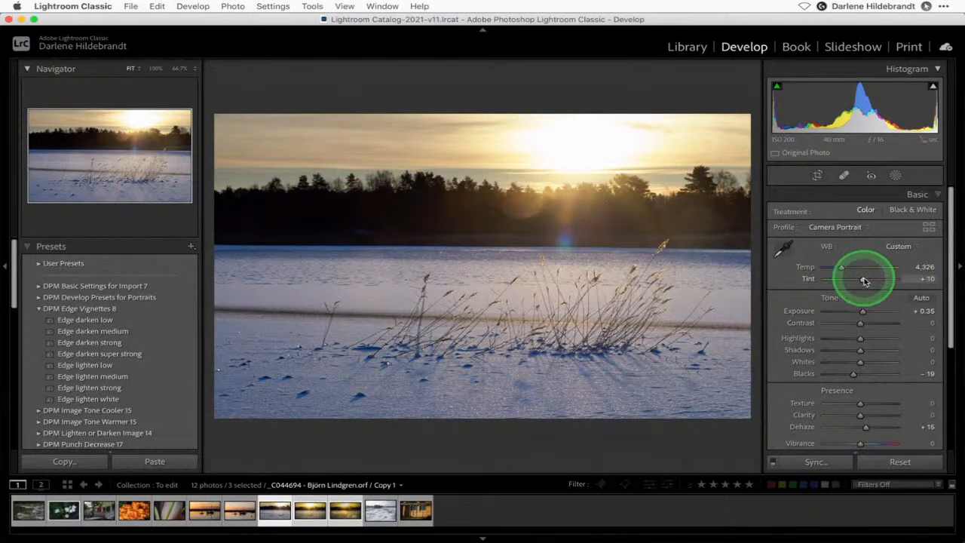
# Compare the before and after versions of the sunset photo several times.
pyautogui.press('\\')
pyautogui.press('\\')
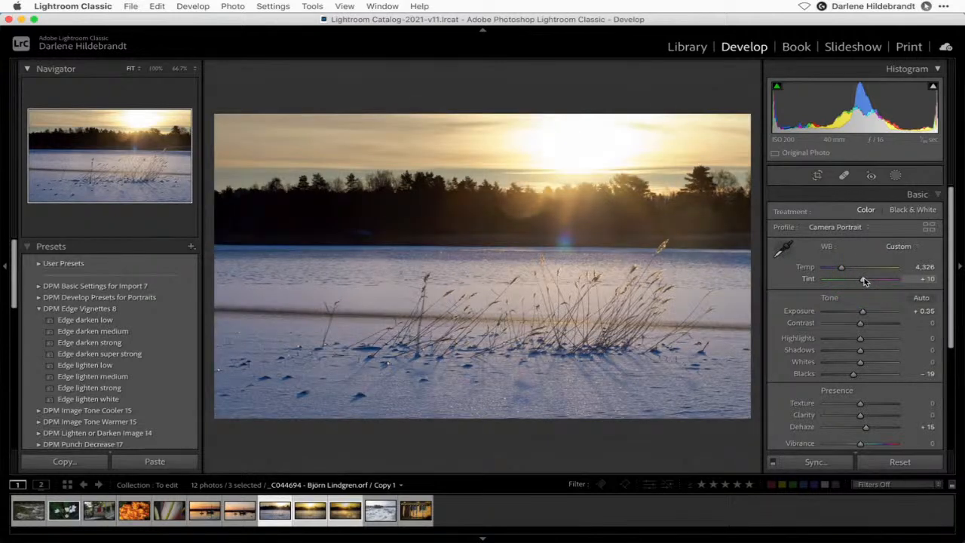
pyautogui.press('\\')
pyautogui.press('\\')
pyautogui.press('\\')
pyautogui.press('\\')
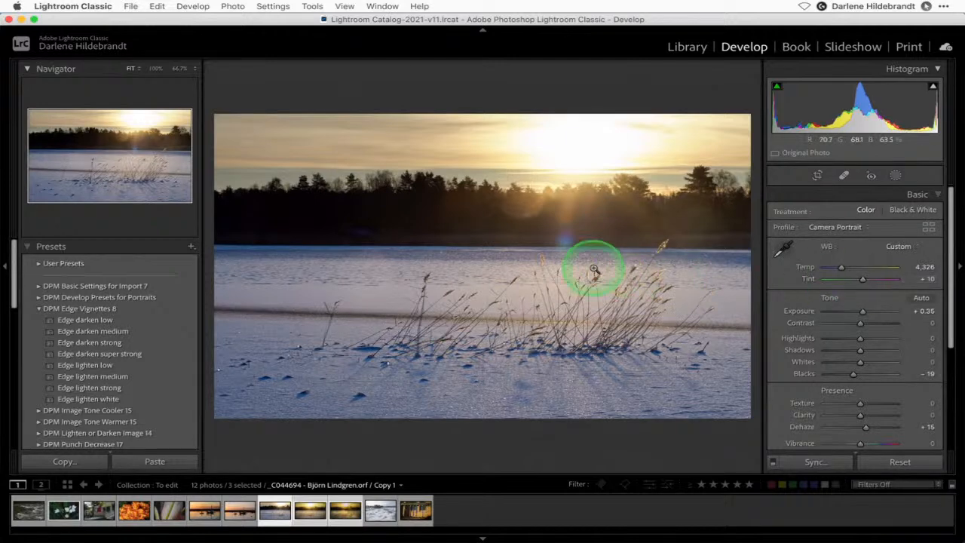
# Check the crop against the full frame, and review the file and exposure details in the info overlay before hiding it.
pyautogui.press('r')
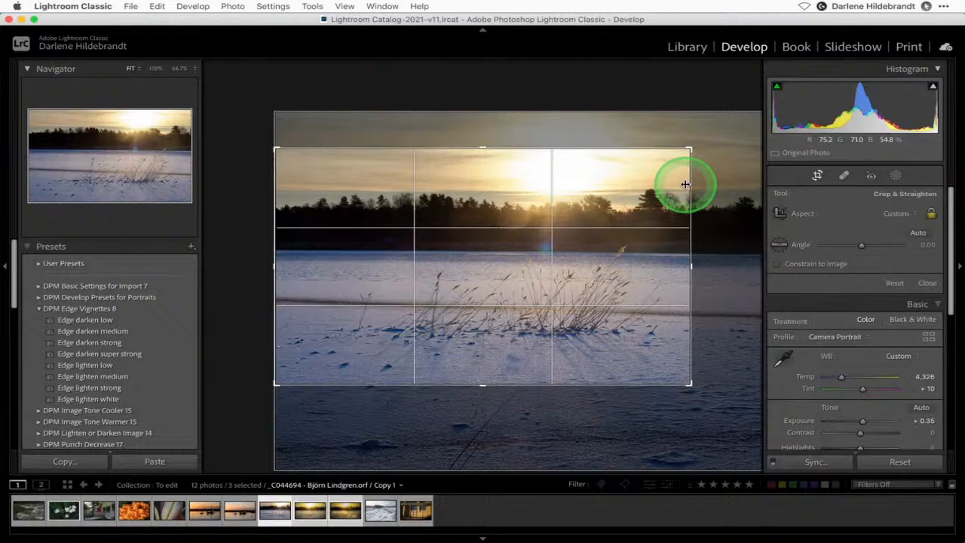
pyautogui.press('Return')
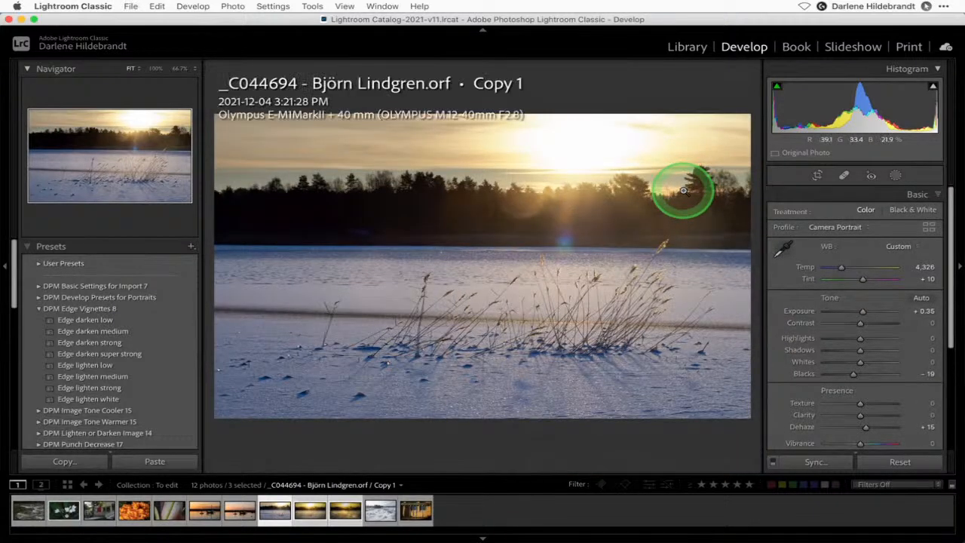
pyautogui.press('i')
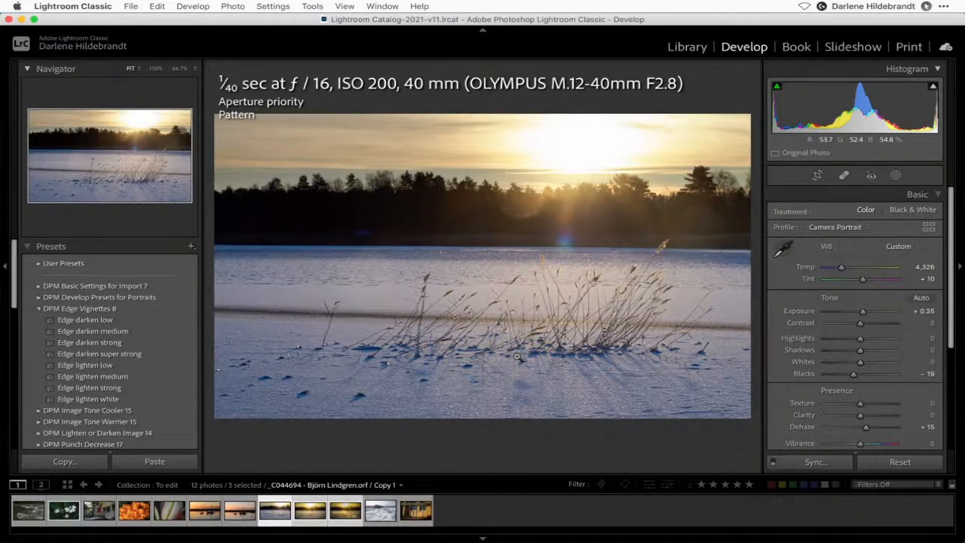
pyautogui.press('i')
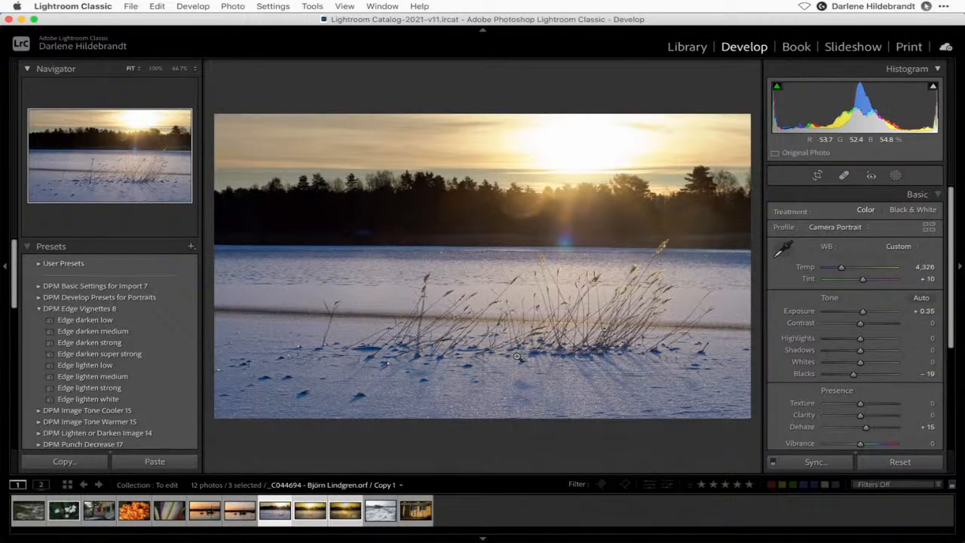
# Crop the photo tighter around the grasses, excluding the sun and treetops, and give it a four-star rating.
pyautogui.press('r')
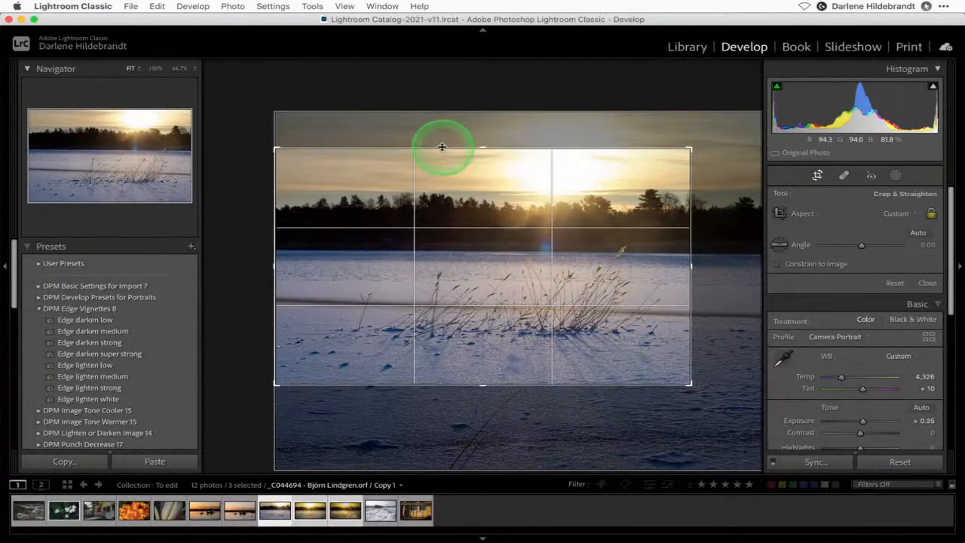
pyautogui.moveTo(441, 146); pyautogui.dragTo(452, 187)
pyautogui.moveTo(424, 258)
pyautogui.mouseDown()
pyautogui.moveTo(433, 273)
pyautogui.moveTo(434, 258)
pyautogui.mouseUp()
pyautogui.press('4')
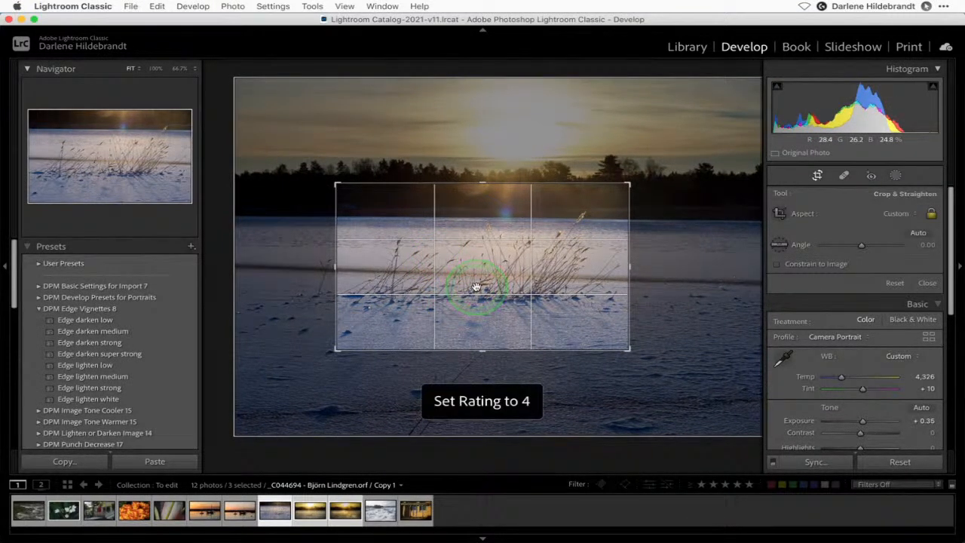
pyautogui.press('Return')
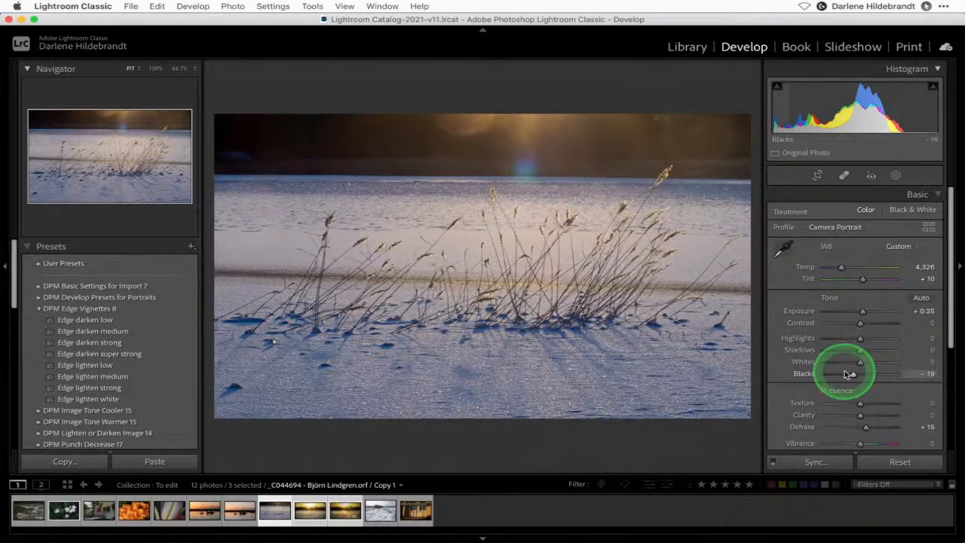
# Unlock the crop's aspect ratio and widen it on both sides into a panoramic frame around the grasses, trimming the foreground snow.
pyautogui.press('r')
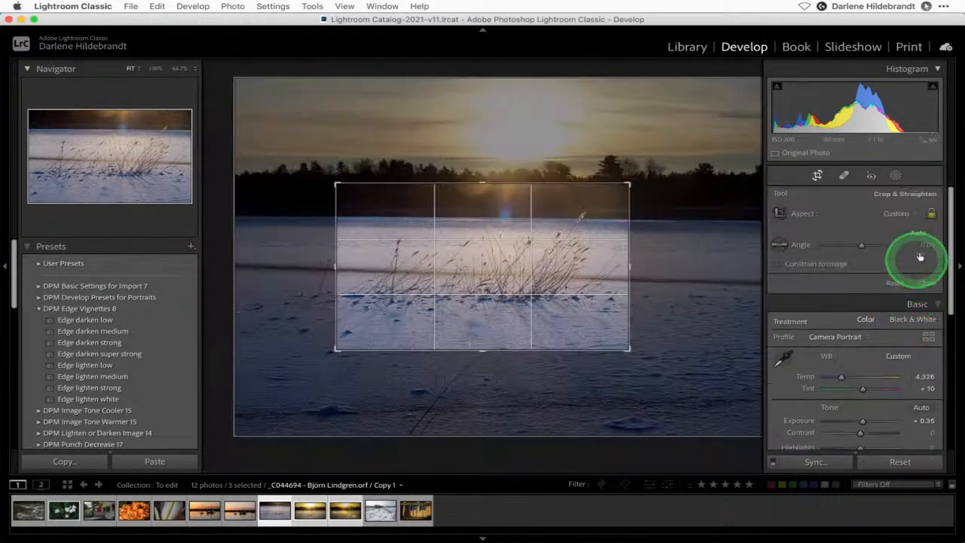
pyautogui.click(930, 215)
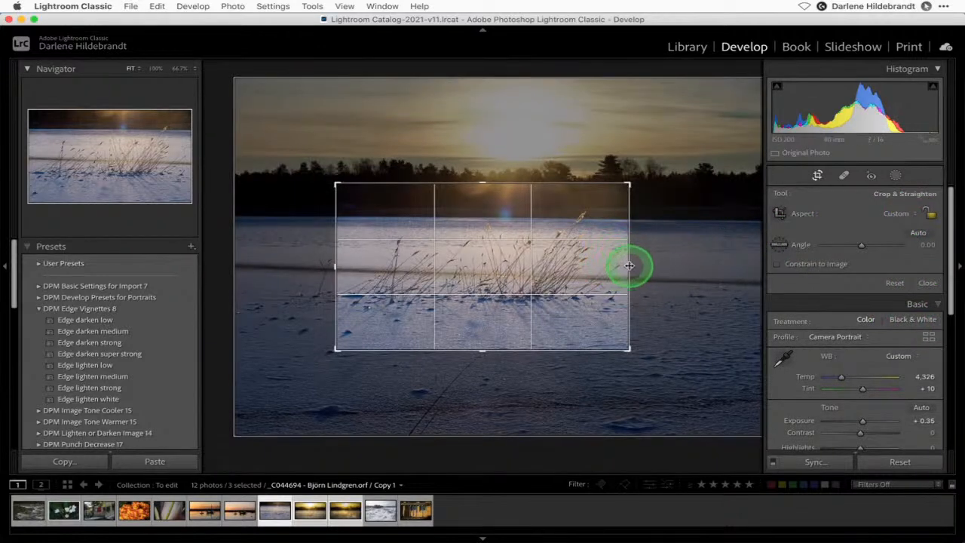
pyautogui.moveTo(629, 263); pyautogui.dragTo(645, 265)
pyautogui.moveTo(323, 264); pyautogui.dragTo(299, 267)
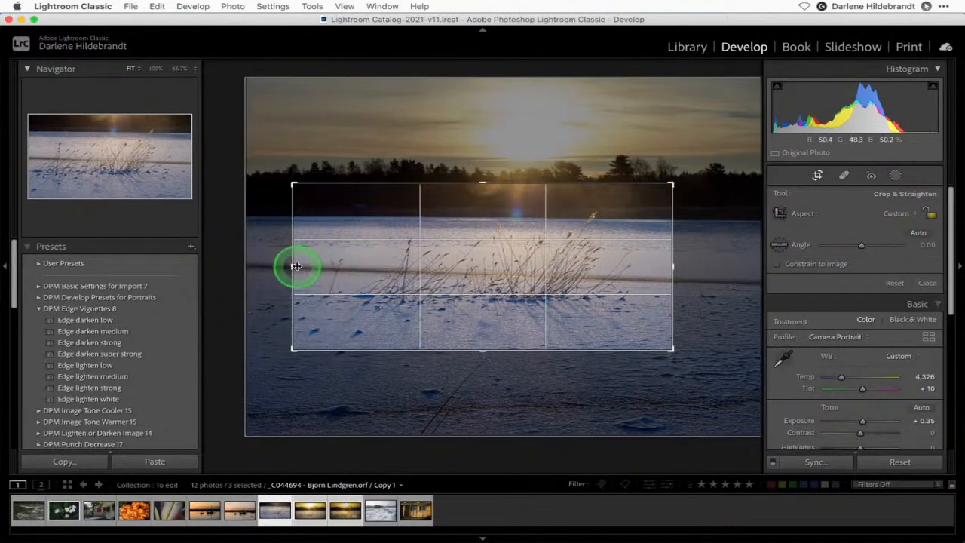
pyautogui.moveTo(504, 350); pyautogui.dragTo(483, 343)
pyautogui.press('Return')
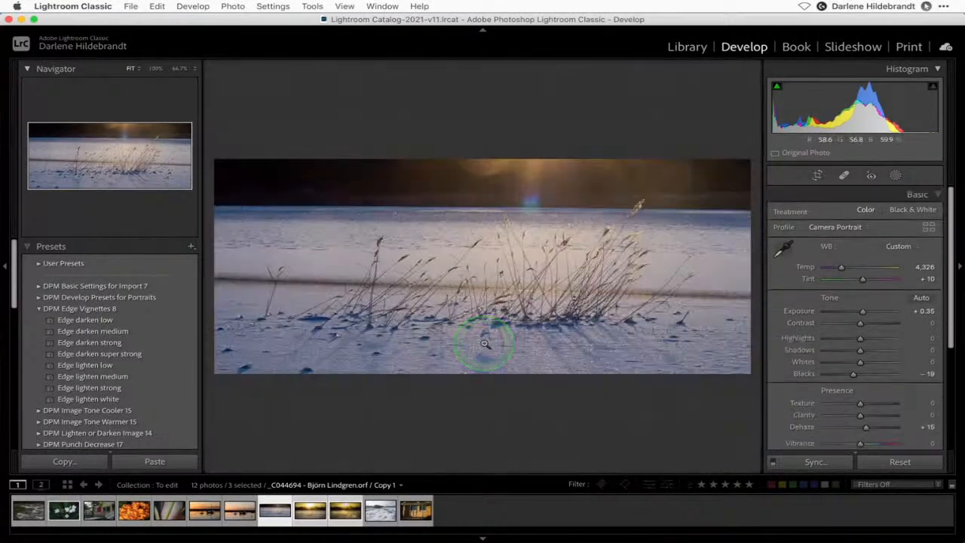
pyautogui.click(547, 403)
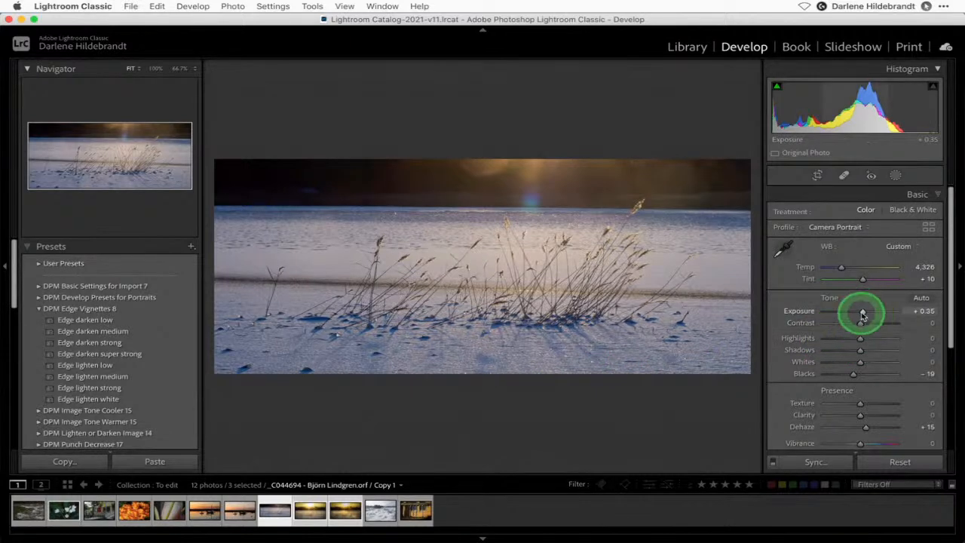
# Brighten the cropped photo by setting Exposure to +0.65 and Whites to +74.
pyautogui.moveTo(863, 314); pyautogui.dragTo(865, 314)
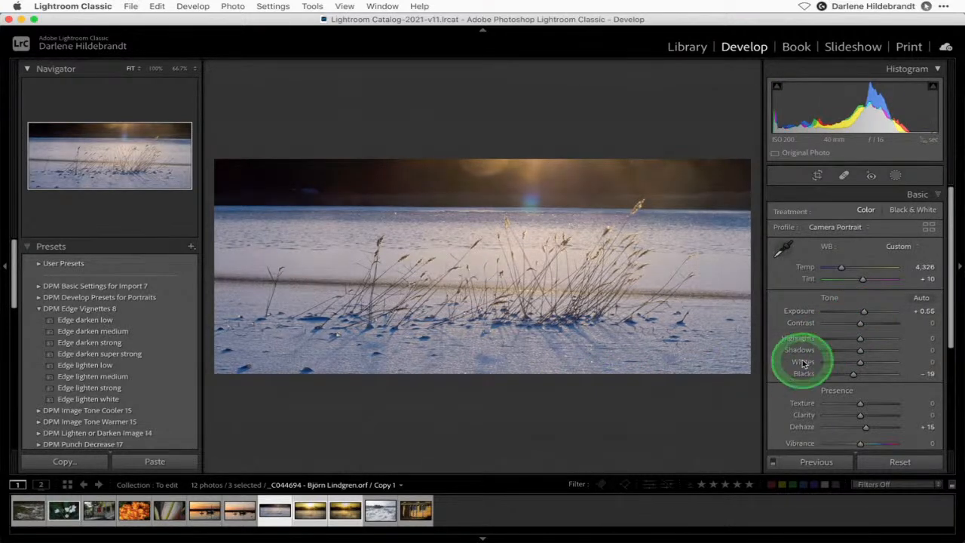
pyautogui.moveTo(859, 362); pyautogui.dragTo(886, 362)
pyautogui.moveTo(863, 311); pyautogui.dragTo(863, 312)
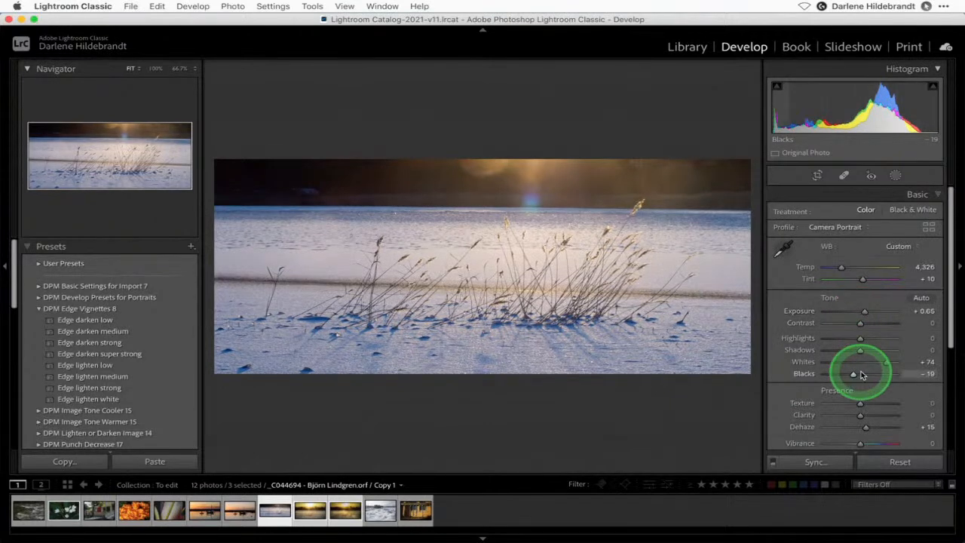
# Toggle between the before and after versions of the panoramic crop several times.
pyautogui.press('\\')
pyautogui.press('\\')
pyautogui.press('\\')
pyautogui.press('\\')
pyautogui.press('\\')
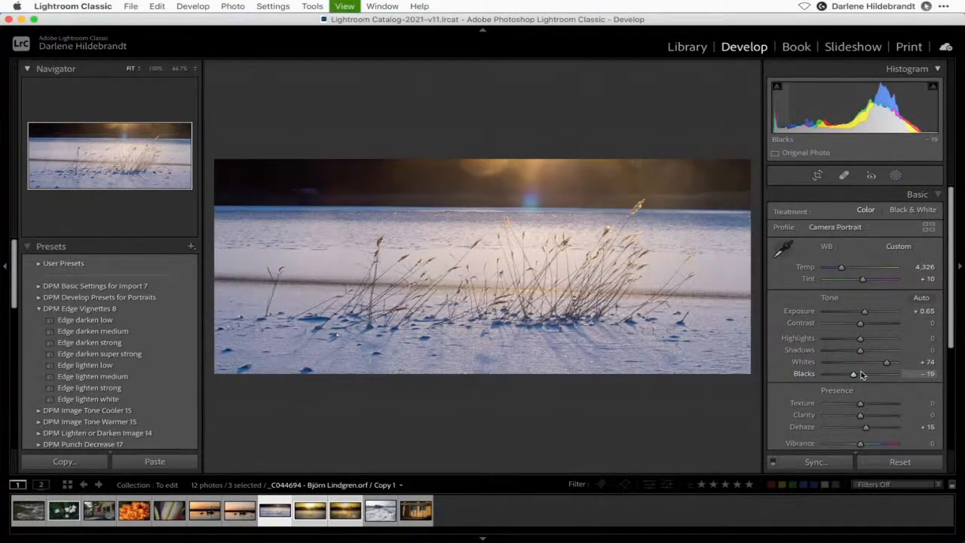
# Compare the cool panoramic copy side by side with the golden Edit version in the Library.
pyautogui.press('g')
pyautogui.click(552, 401)
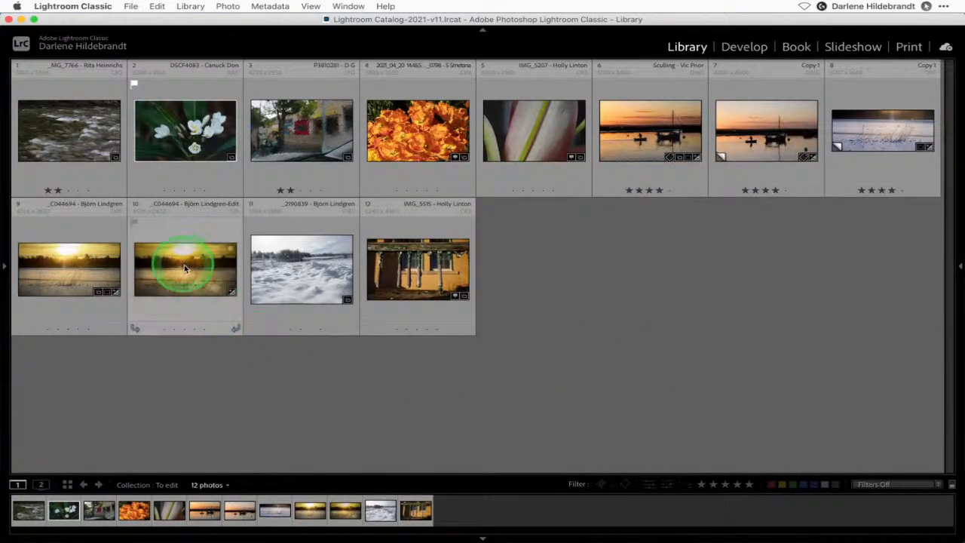
pyautogui.click(859, 130)
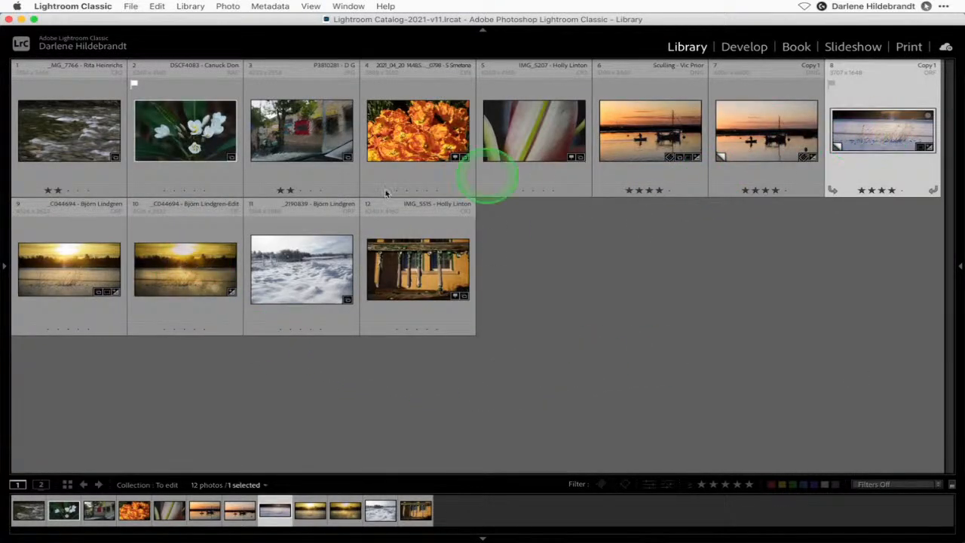
pyautogui.keyDown('super'); pyautogui.click(196, 256); pyautogui.keyUp('super')
pyautogui.press('c')
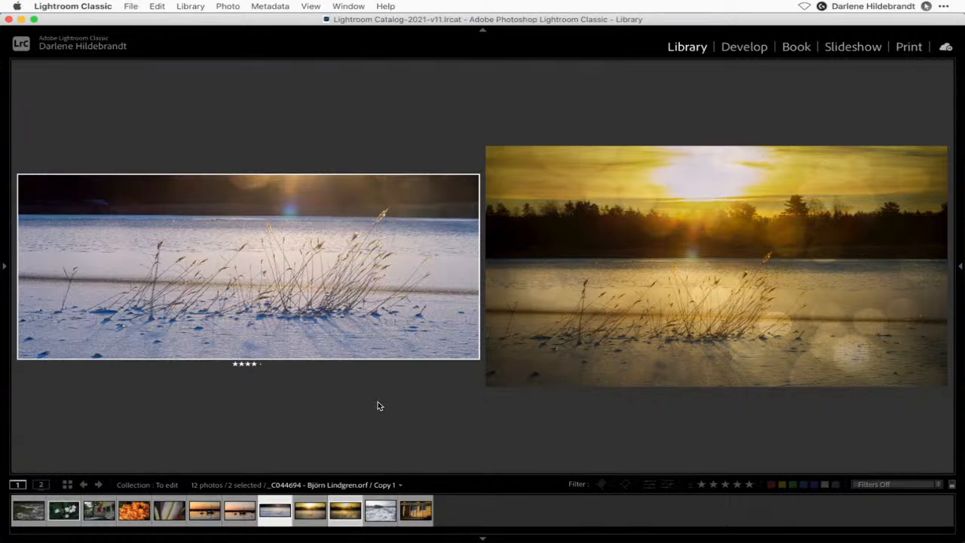
pyautogui.click(667, 419)
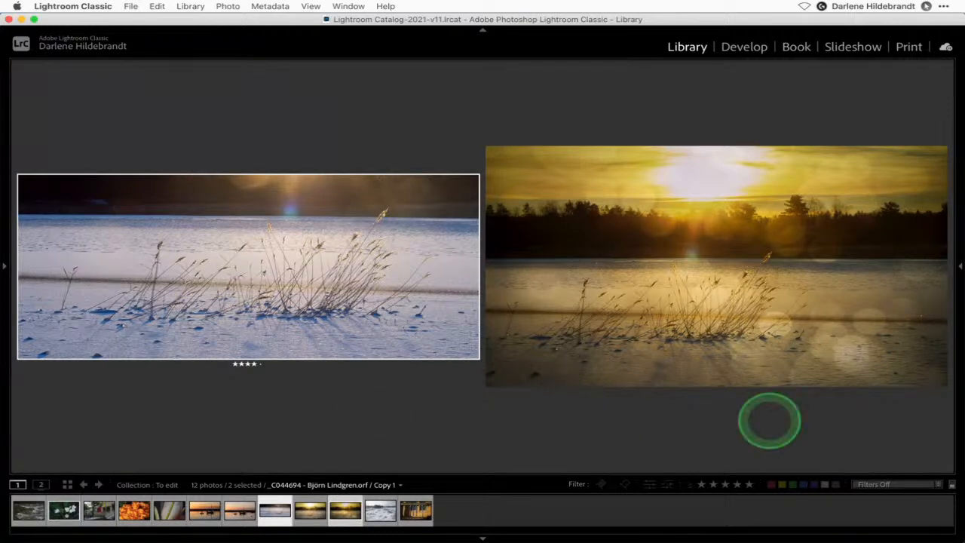
pyautogui.press('f')
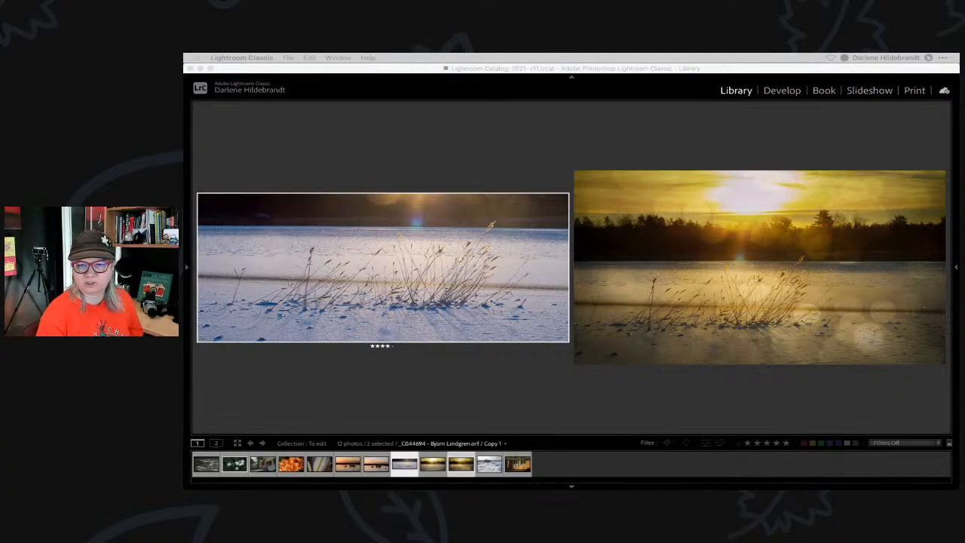
# Open the panoramic copy in Develop and examine the coverage of Mask 1's linear gradient over the snow.
pyautogui.click(389, 378)
pyautogui.press('d')
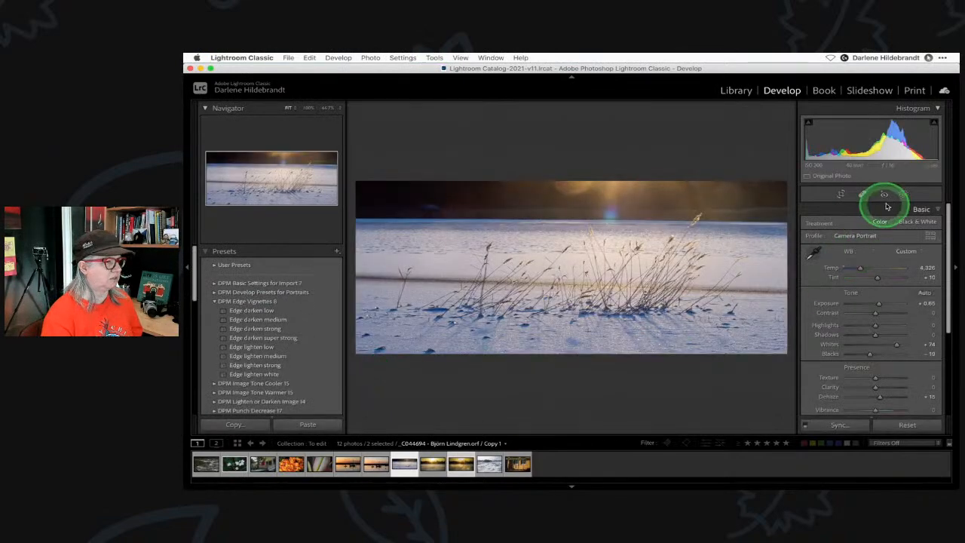
pyautogui.click(904, 194)
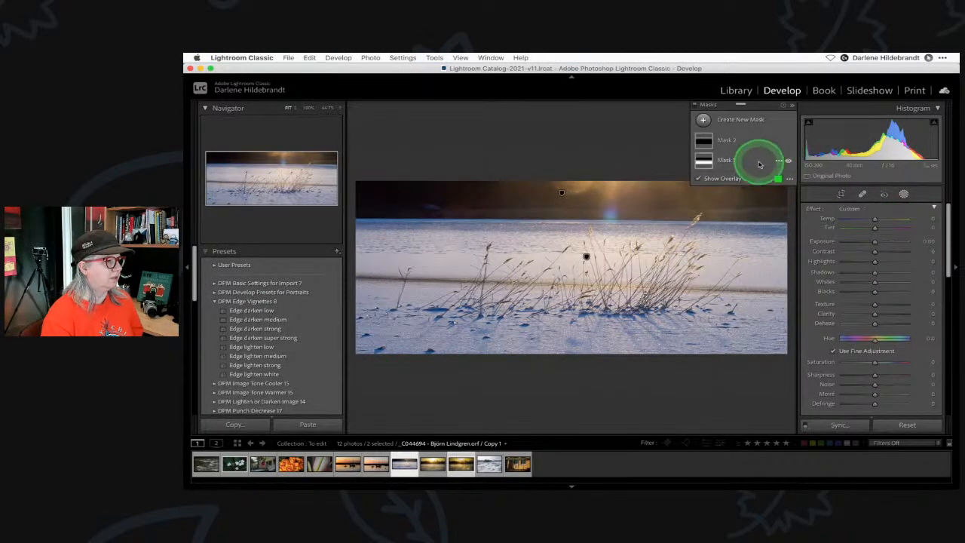
pyautogui.click(753, 160)
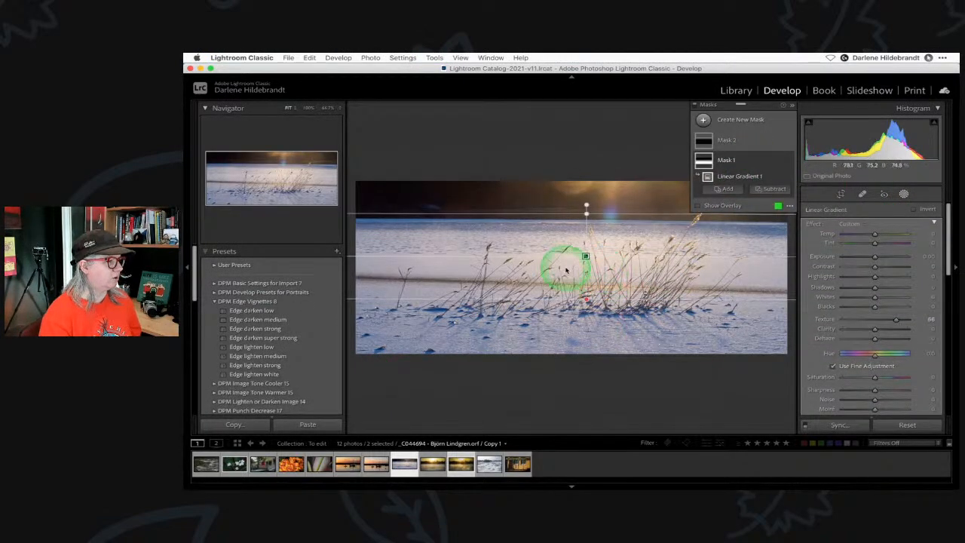
pyautogui.moveTo(583, 255)
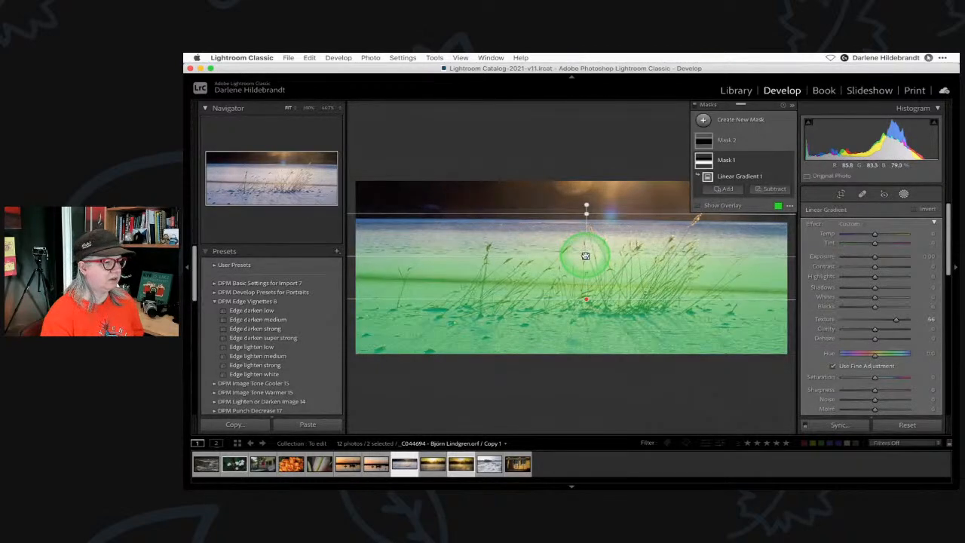
# Try Exposure -4.00 on Mask 1, move its gradient slightly down, and stretch its transition toward both edges of the photo.
pyautogui.moveTo(874, 257); pyautogui.dragTo(843, 257)
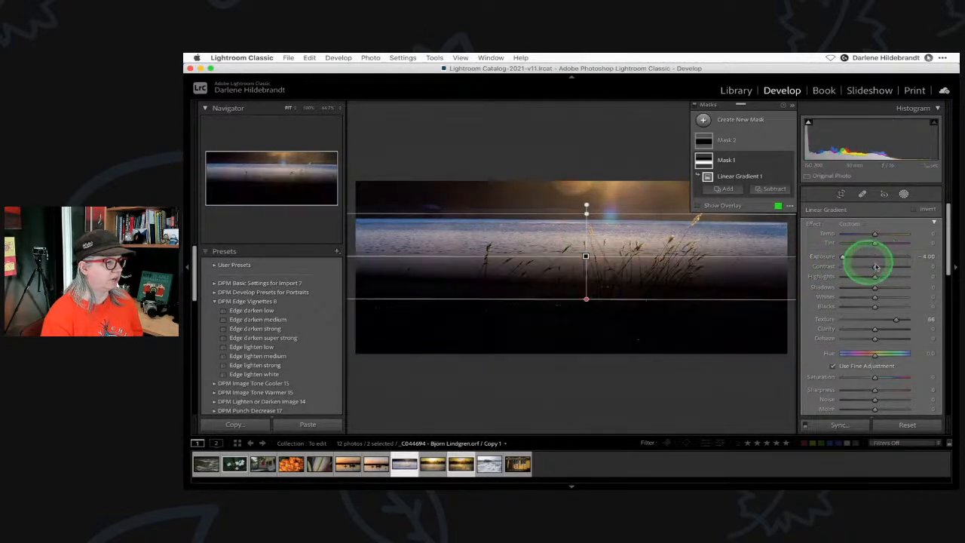
pyautogui.moveTo(585, 256); pyautogui.dragTo(584, 264)
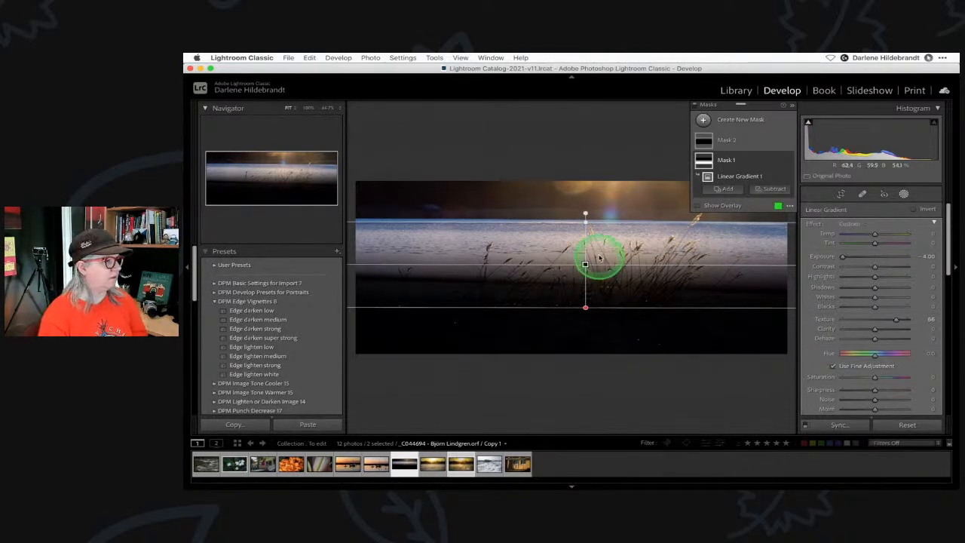
pyautogui.moveTo(585, 216); pyautogui.dragTo(586, 184)
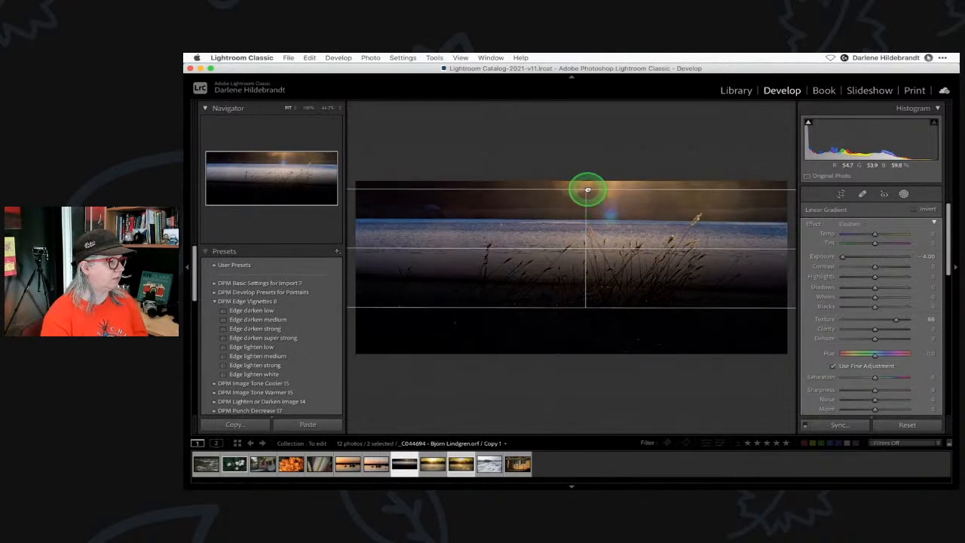
pyautogui.moveTo(583, 306); pyautogui.dragTo(585, 343)
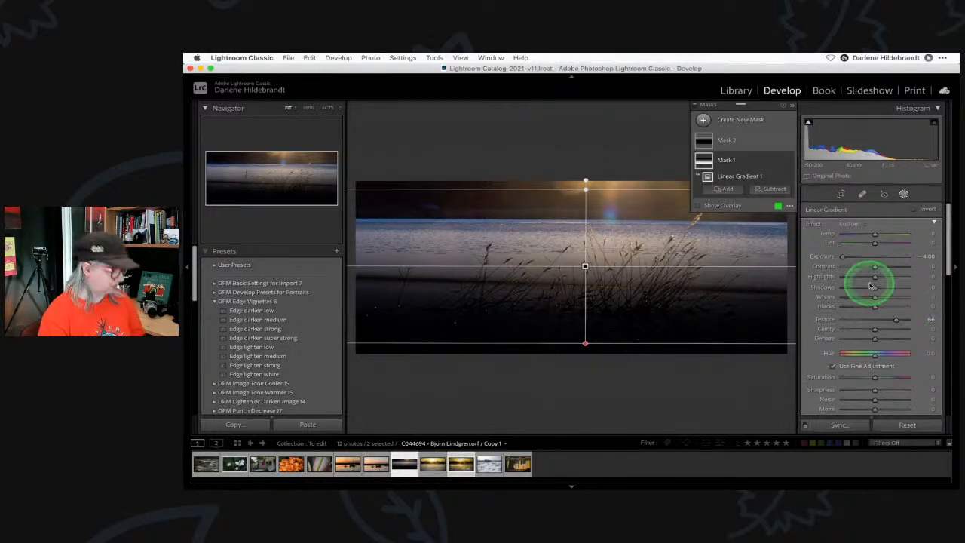
pyautogui.press('h')
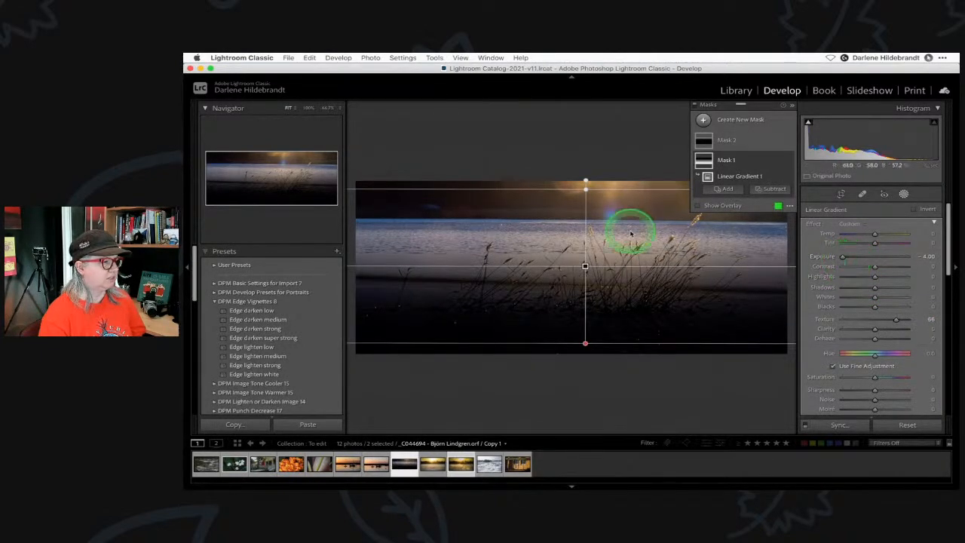
# Try narrowing Mask 1's gradient transition into a hard edge across the middle of the snow.
pyautogui.moveTo(586, 188); pyautogui.dragTo(582, 260)
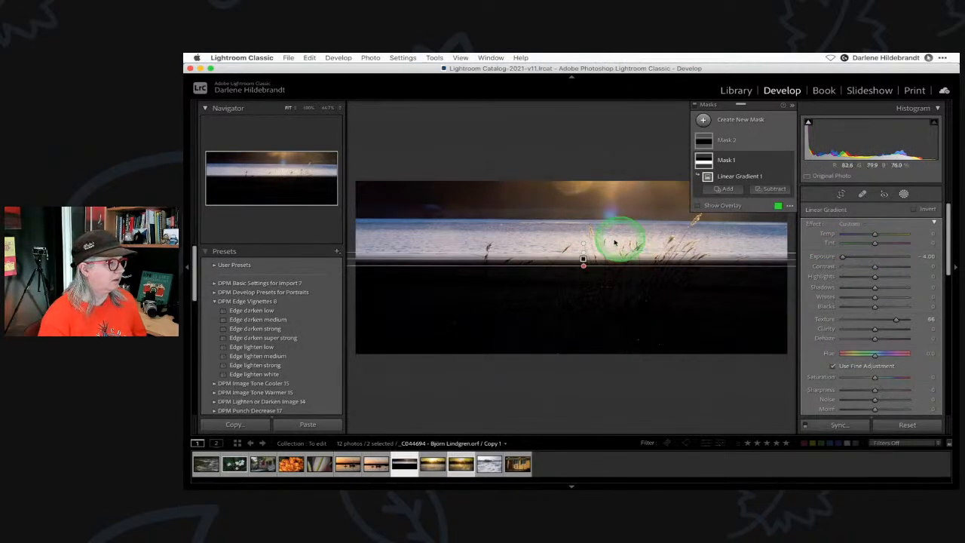
pyautogui.moveTo(584, 248); pyautogui.dragTo(584, 261)
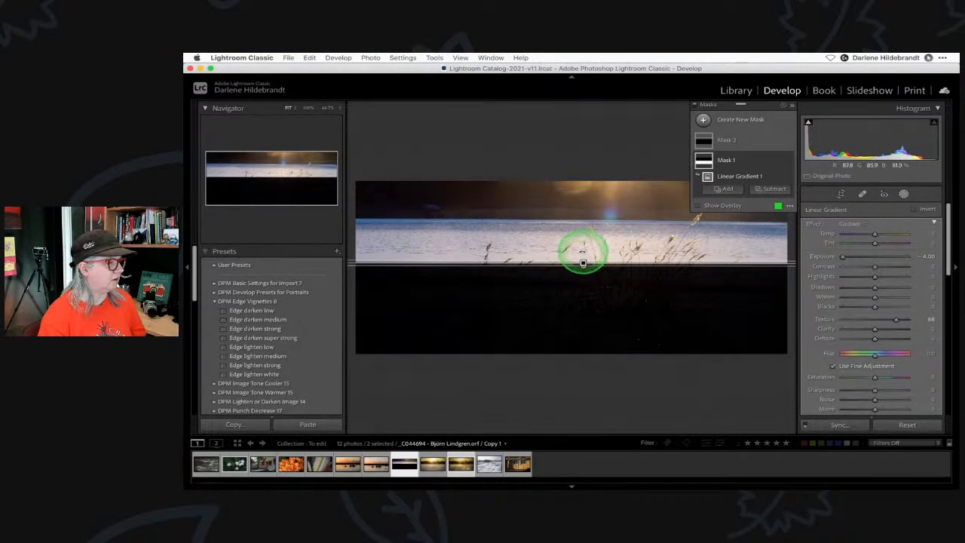
pyautogui.moveTo(582, 258)
pyautogui.mouseDown()
pyautogui.moveTo(581, 237)
pyautogui.moveTo(581, 275)
pyautogui.mouseUp()
# Undo all the trial exposure and gradient changes to Mask 1, view Mask 2's gradient, and close masking.
pyautogui.press('super+z')
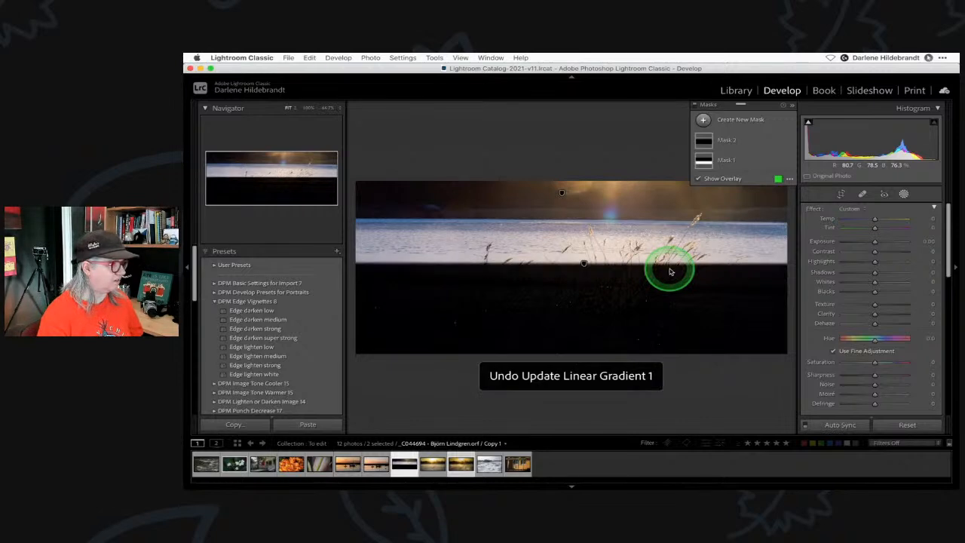
pyautogui.press('super+z')
pyautogui.press('super+z')
pyautogui.press('super+z')
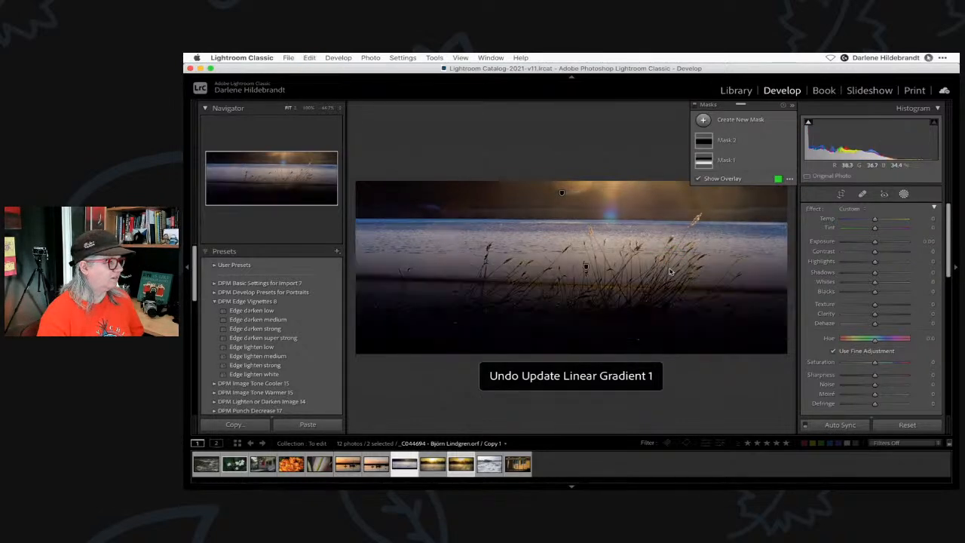
pyautogui.press('super+z')
pyautogui.press('super+z')
pyautogui.press('super+z')
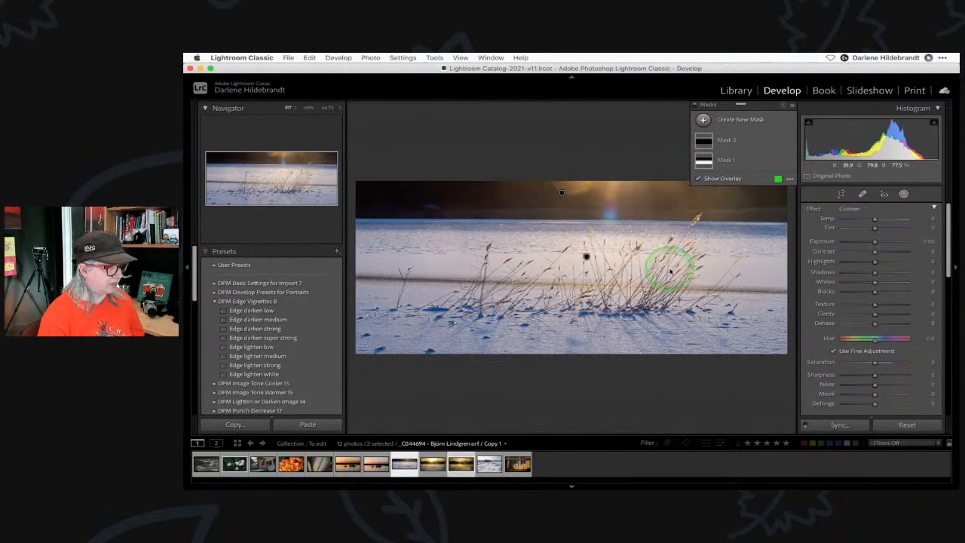
pyautogui.click(731, 139)
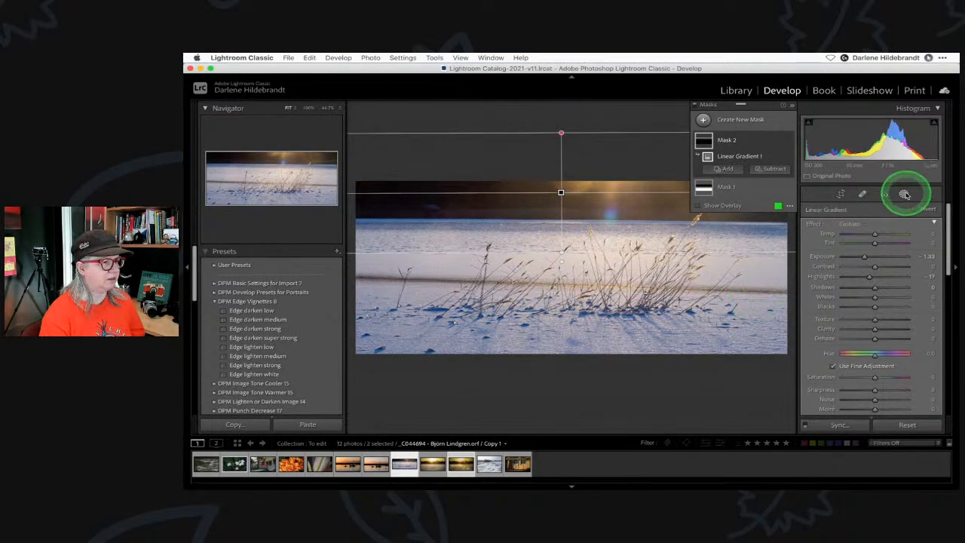
pyautogui.click(903, 194)
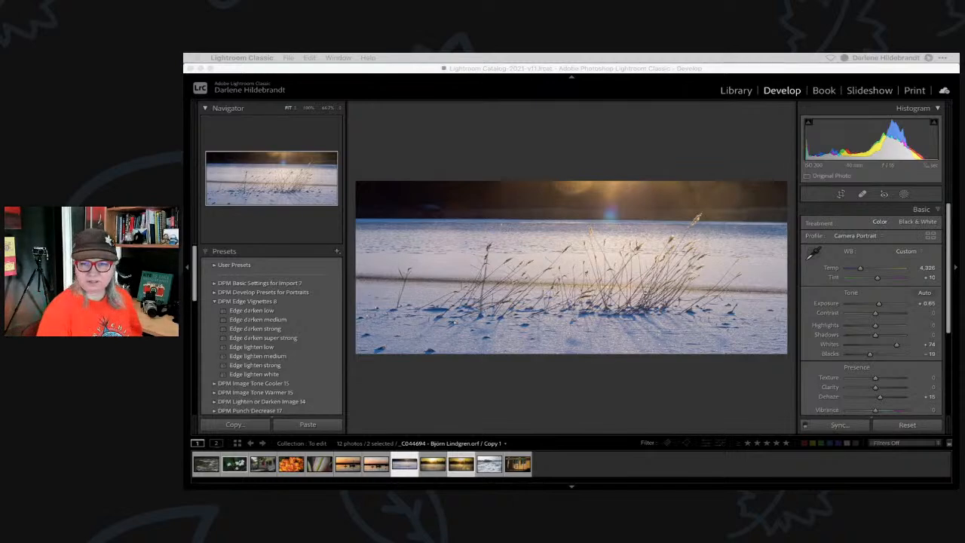
# Return to the Library grid and open the photo of the snowy field with the river and trees in Develop.
pyautogui.click(693, 379)
pyautogui.press('g')
pyautogui.click(686, 378)
pyautogui.click(424, 268)
pyautogui.press('d')
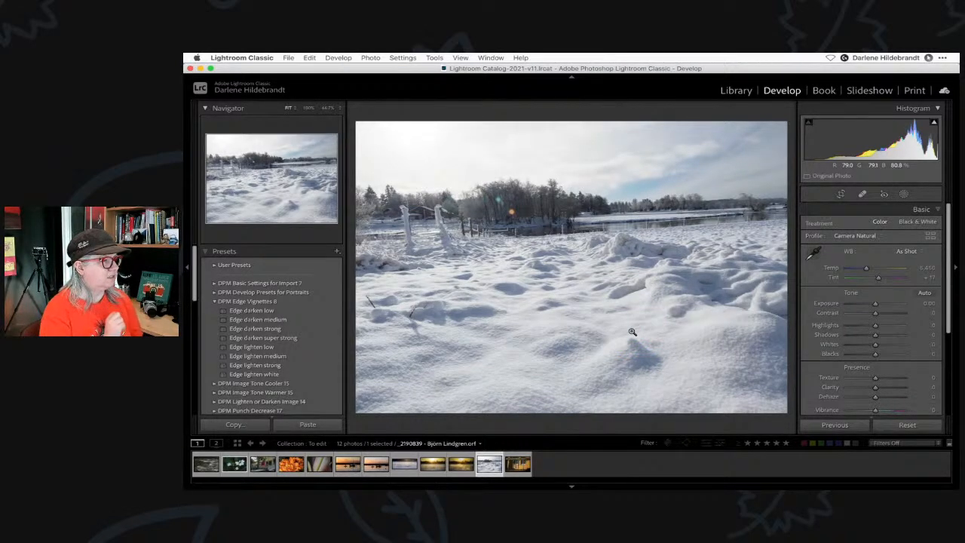
# Set the snowy field photo's Texture to +2 and inspect the lens flare spots by the trees at 100%.
pyautogui.moveTo(867, 379)
pyautogui.mouseDown()
pyautogui.moveTo(934, 381)
pyautogui.moveTo(799, 379)
pyautogui.moveTo(917, 377)
pyautogui.moveTo(873, 379)
pyautogui.mouseUp()
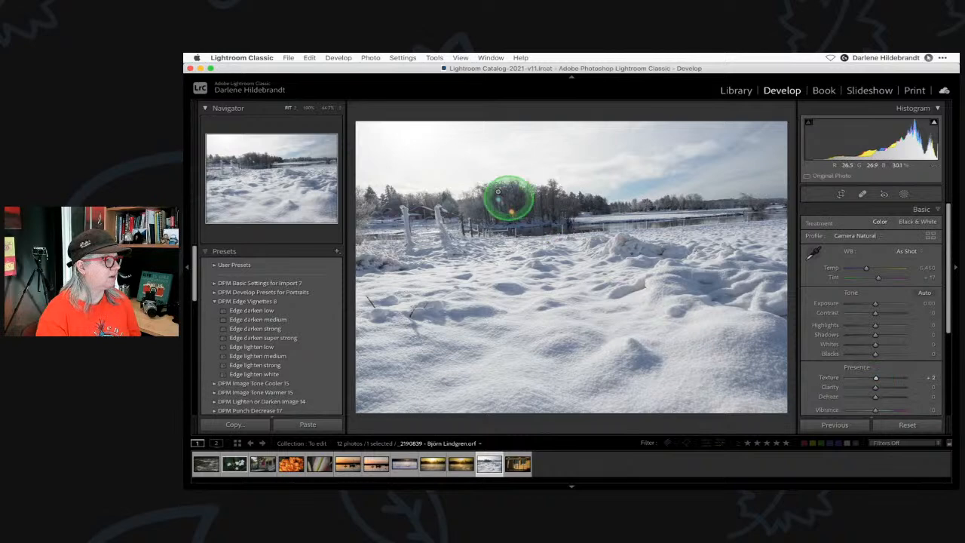
pyautogui.click(490, 216)
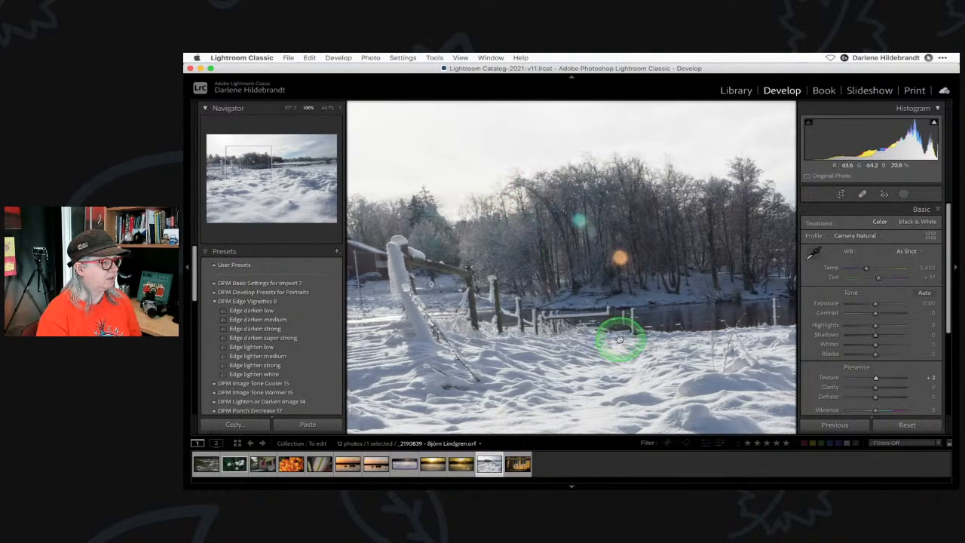
# Zoom the snowy field photo back out, return to the Library grid and open the white flower photo in Develop.
pyautogui.click(588, 313)
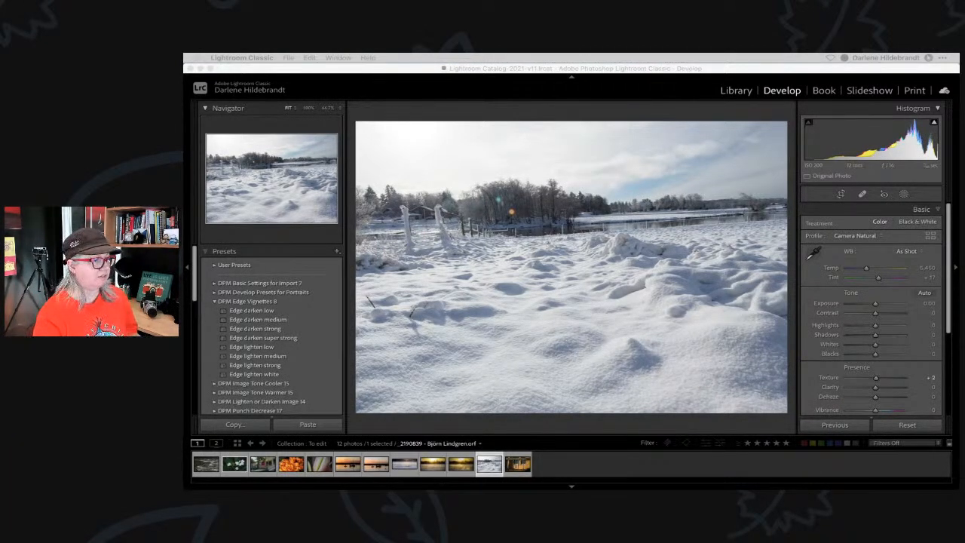
pyautogui.click(584, 420)
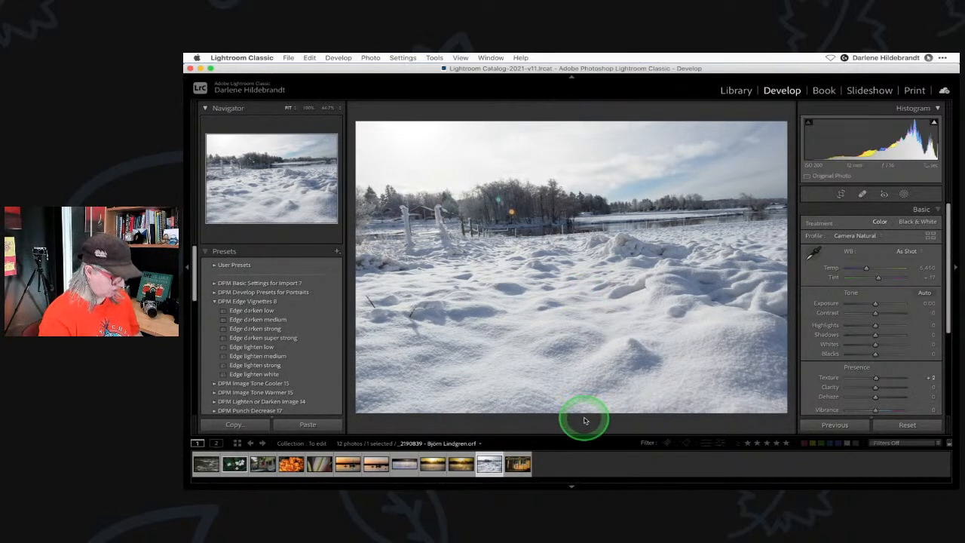
pyautogui.press('g')
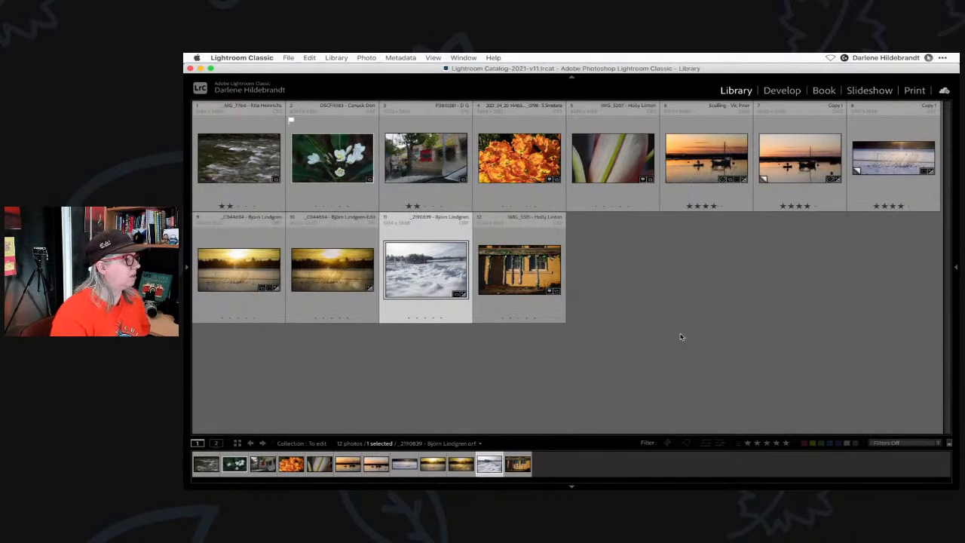
pyautogui.click(682, 336)
pyautogui.click(712, 164)
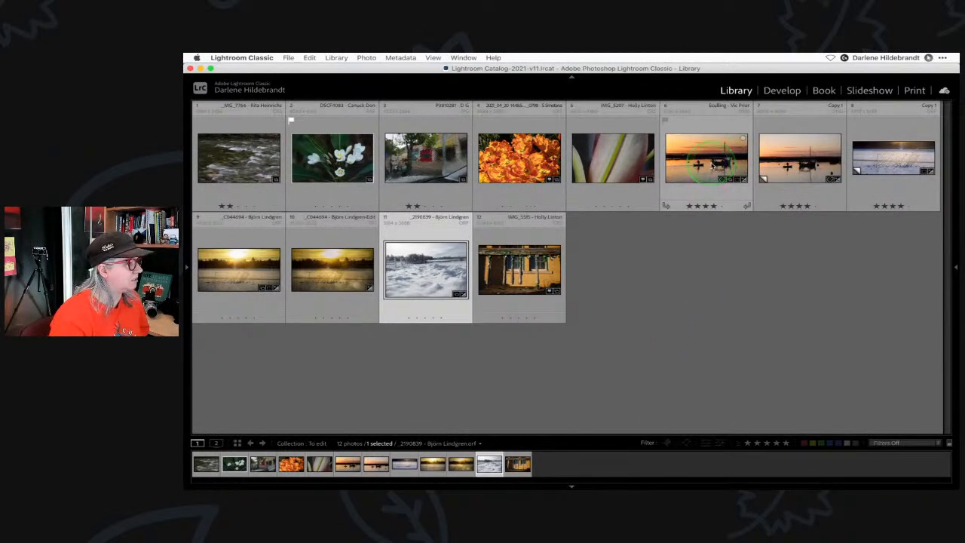
pyautogui.moveTo(712, 165)
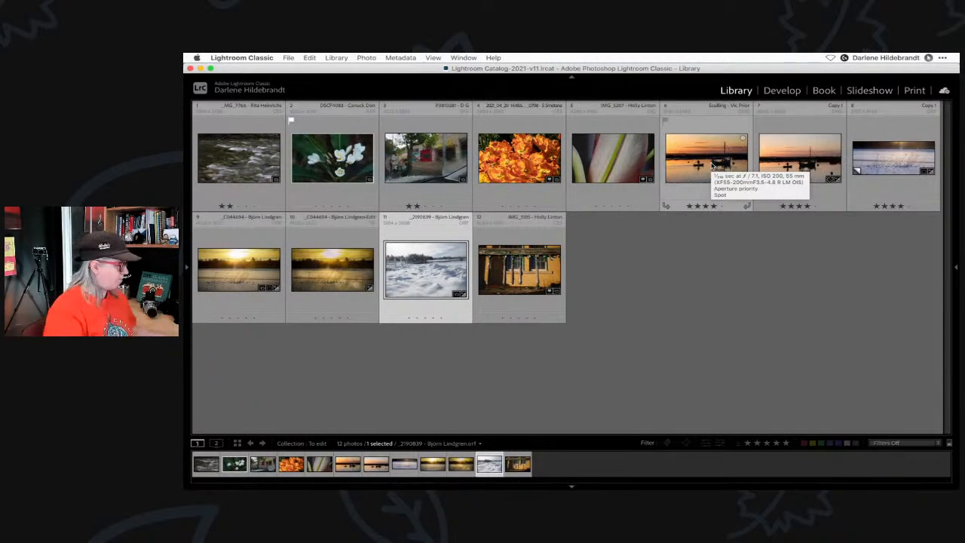
pyautogui.doubleClick(332, 156)
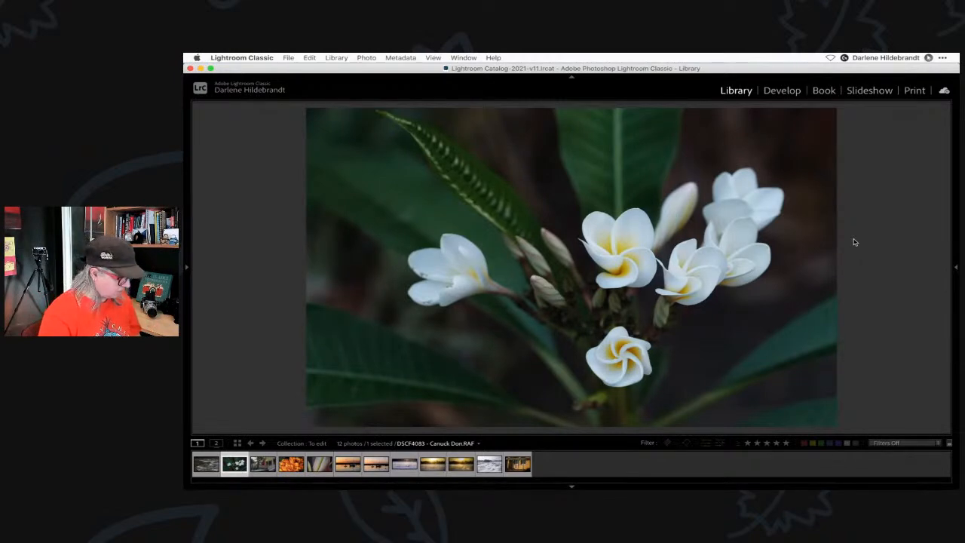
pyautogui.press('d')
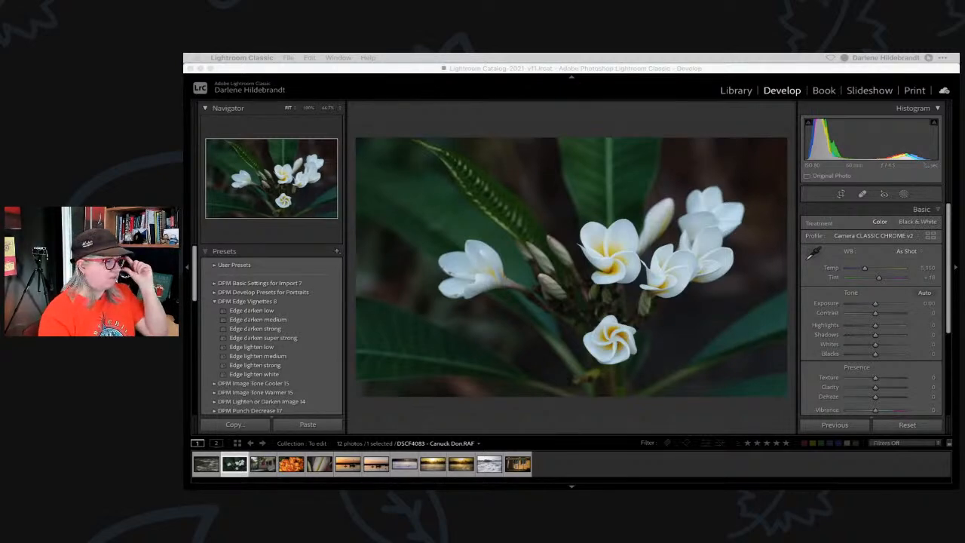
pyautogui.click(654, 411)
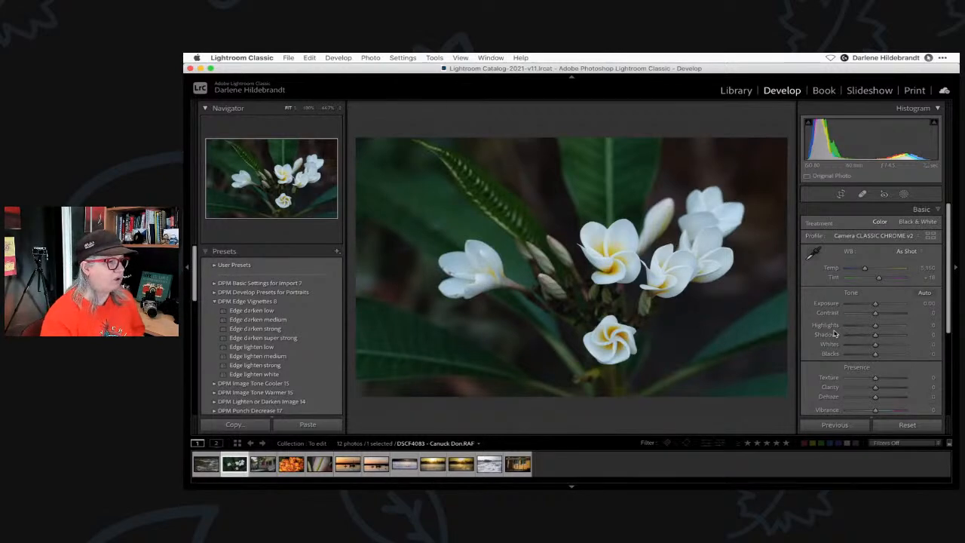
# Compare the camera matching profiles on the white flower photo and apply Camera ASTIA/Soft v2.
pyautogui.click(931, 236)
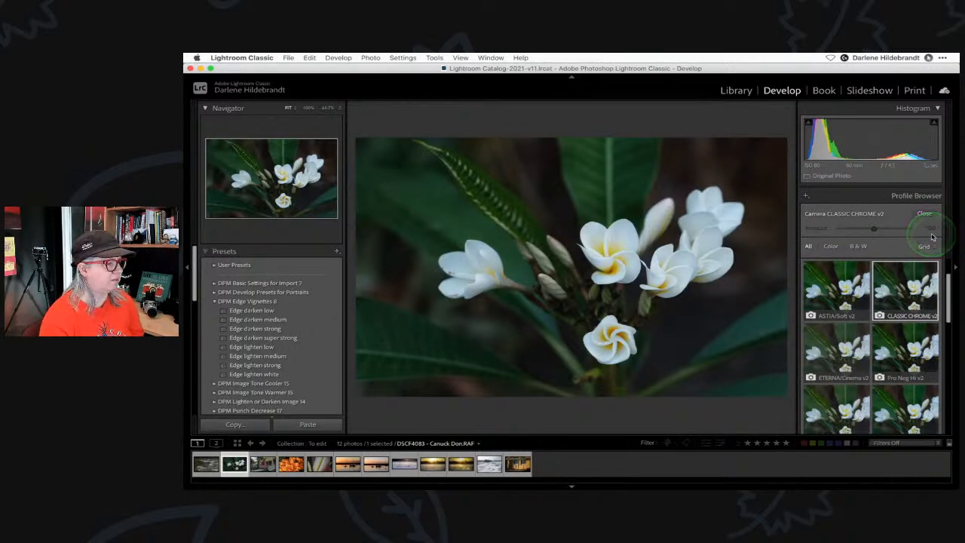
pyautogui.click(845, 288)
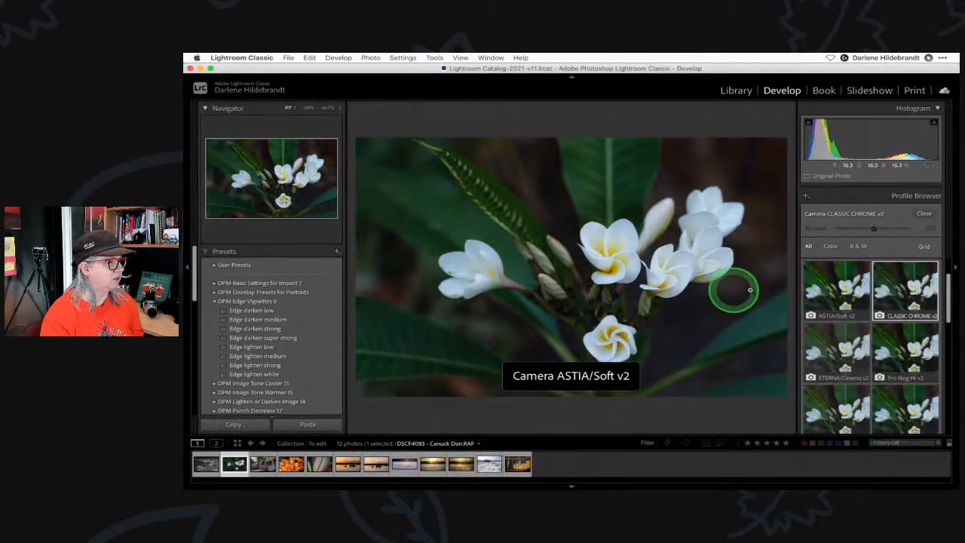
pyautogui.scroll(-2, 840, 286)
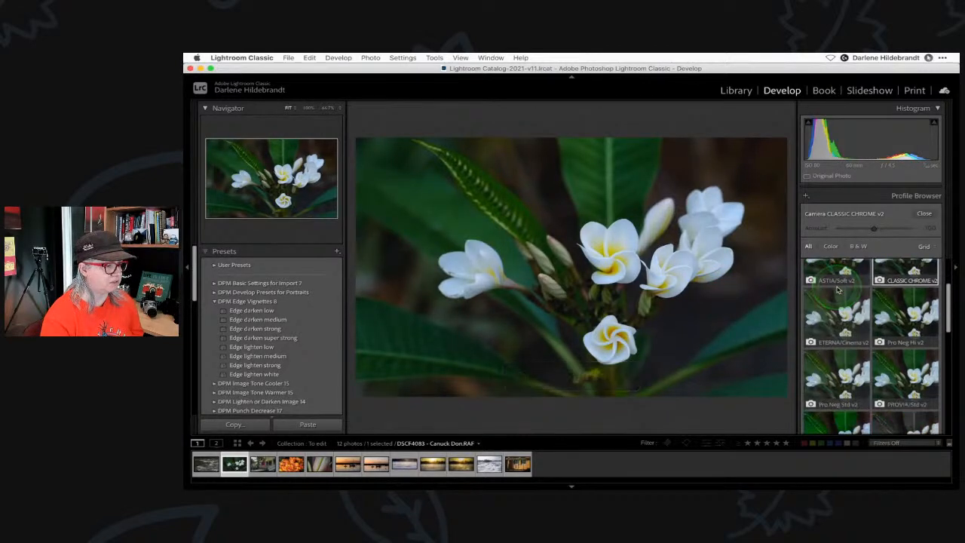
pyautogui.click(839, 281)
pyautogui.click(838, 385)
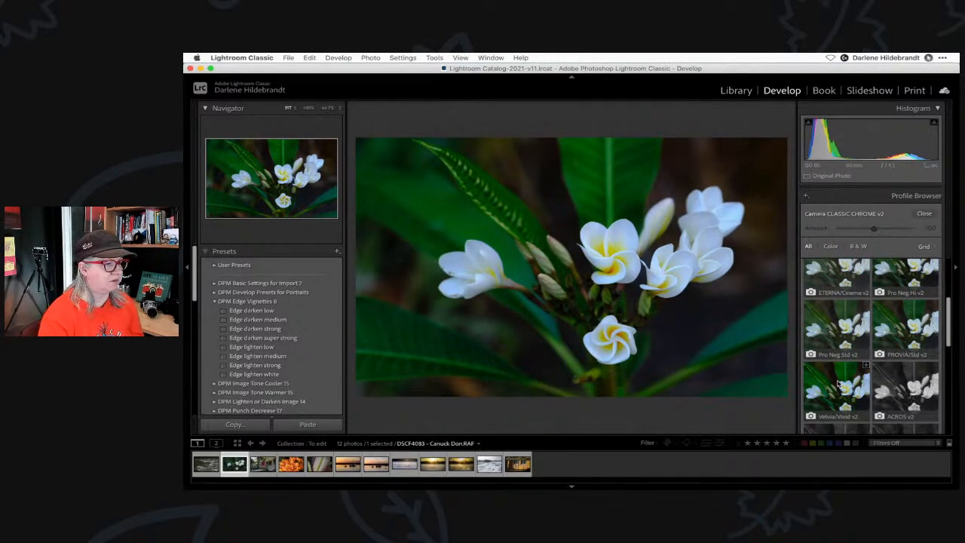
pyautogui.scroll(1, 838, 384)
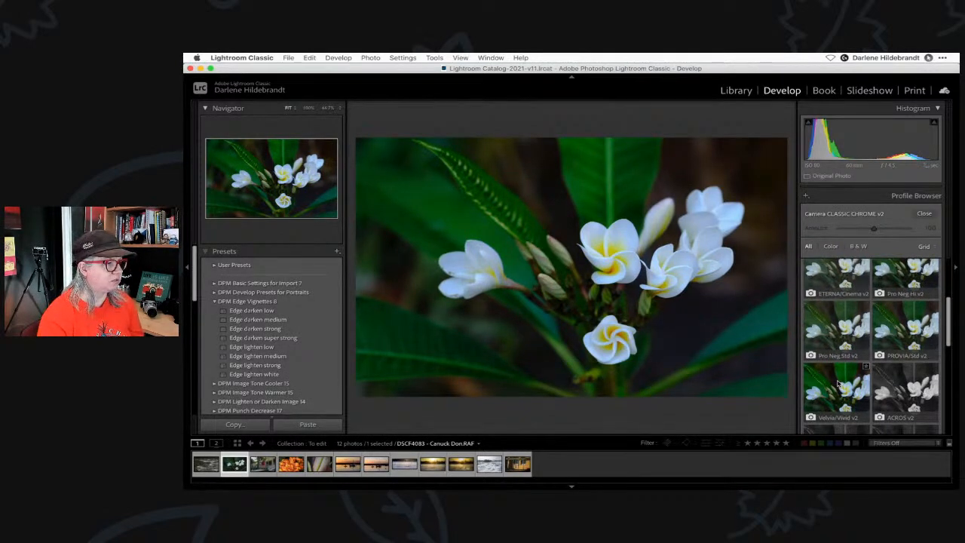
pyautogui.scroll(3, 837, 347)
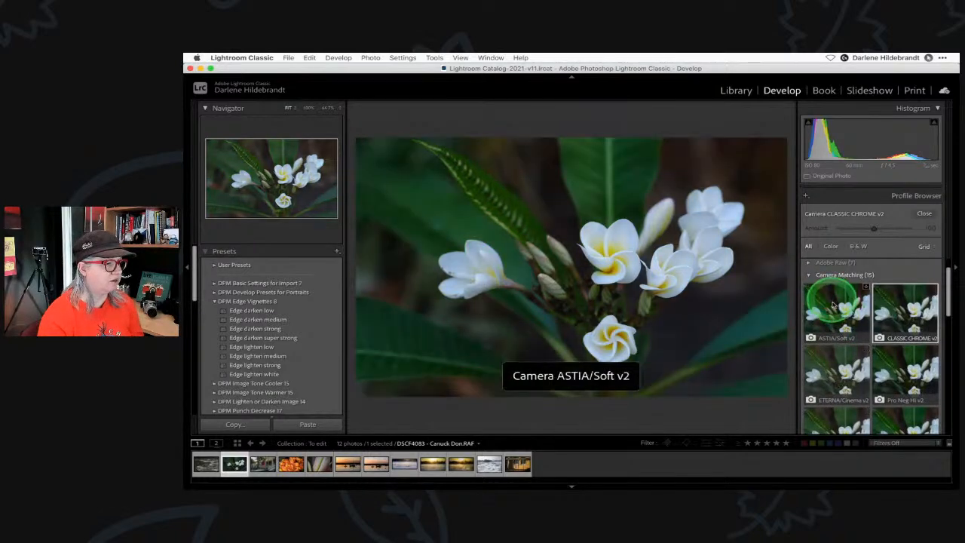
pyautogui.click(833, 305)
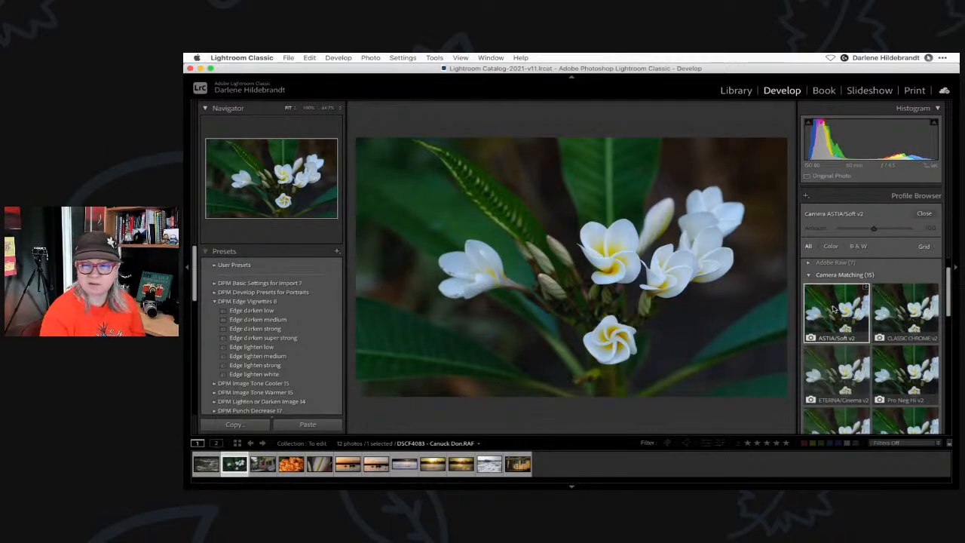
pyautogui.click(924, 214)
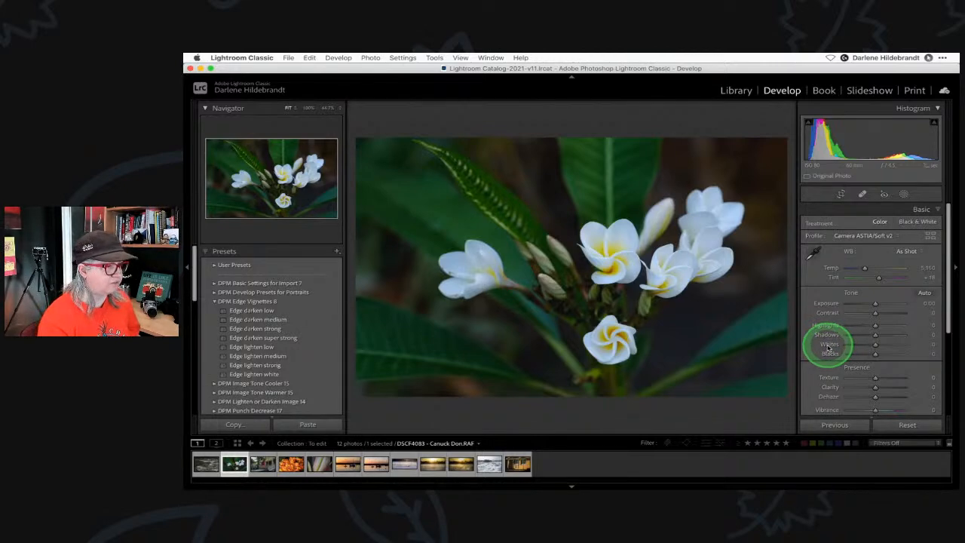
# Auto-set the Whites and Blacks, compare with the unedited version, and refine them to Whites +44 and Blacks -44.
pyautogui.keyDown('shift'); pyautogui.doubleClick(830, 347); pyautogui.keyUp('shift')
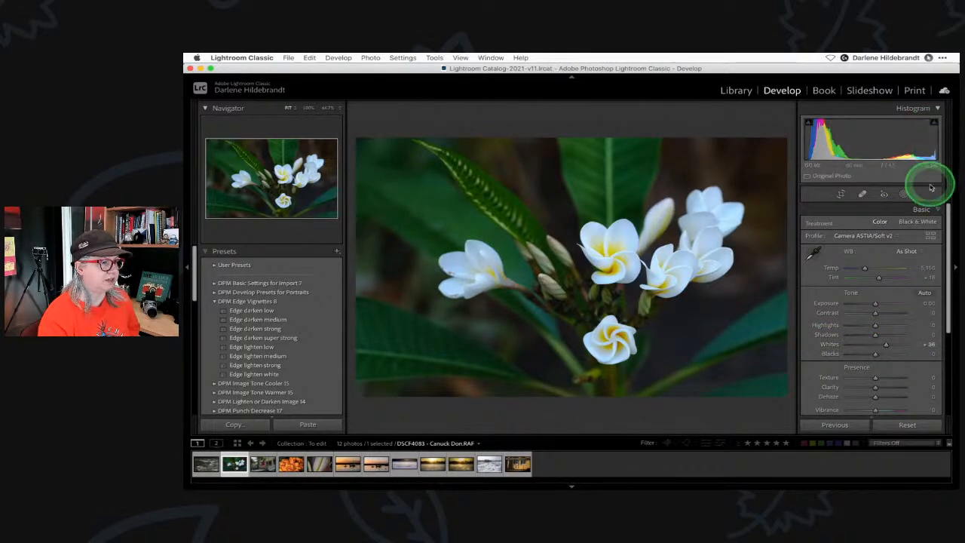
pyautogui.keyDown('shift'); pyautogui.doubleClick(829, 355); pyautogui.keyUp('shift')
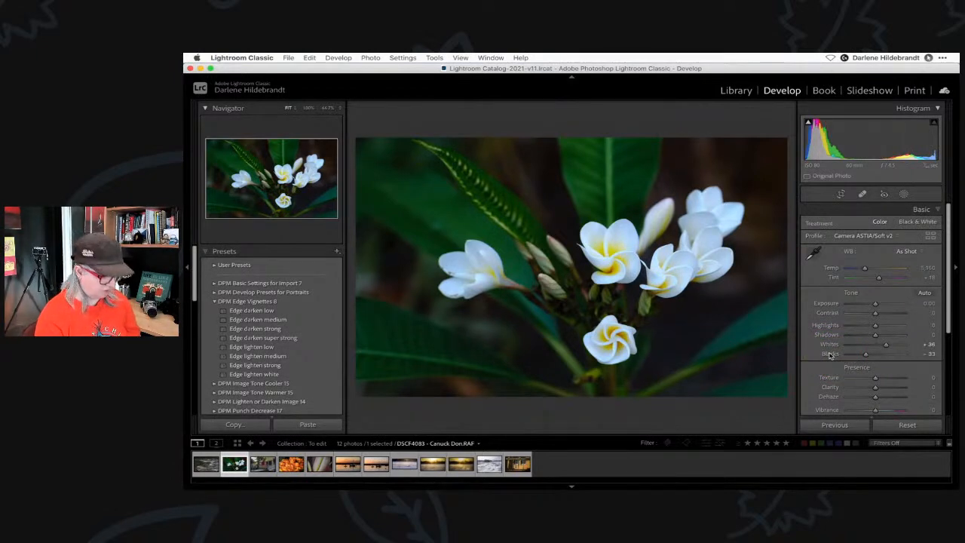
pyautogui.press('\\')
pyautogui.press('\\')
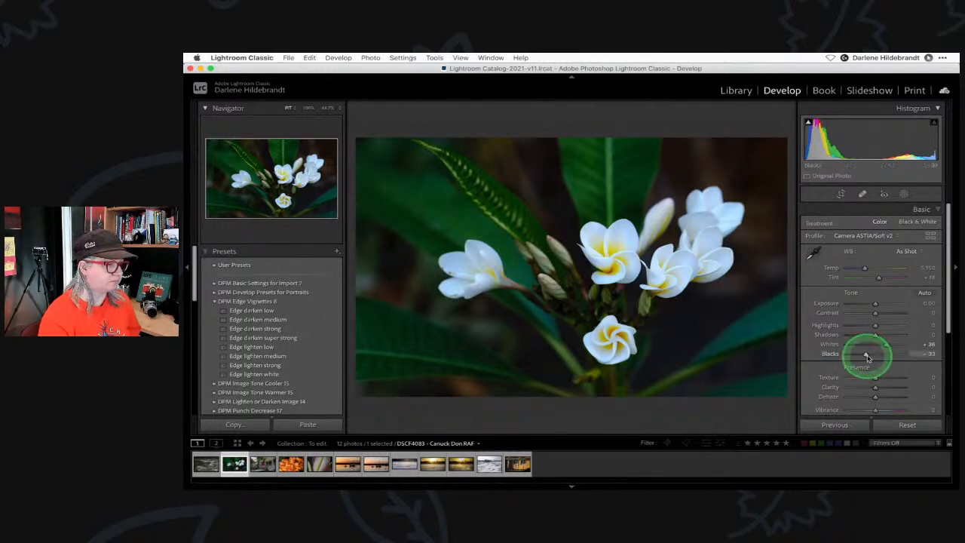
pyautogui.moveTo(865, 355); pyautogui.dragTo(887, 345)
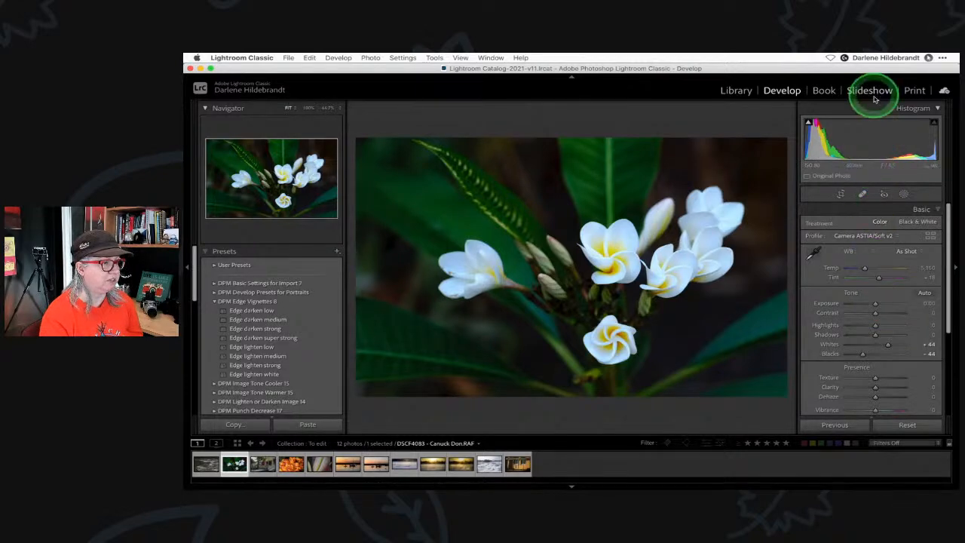
# Brighten the flower photo with Exposure +0.46 and lower the Highlights to -35.
pyautogui.moveTo(876, 305); pyautogui.dragTo(878, 304)
pyautogui.doubleClick(878, 304)
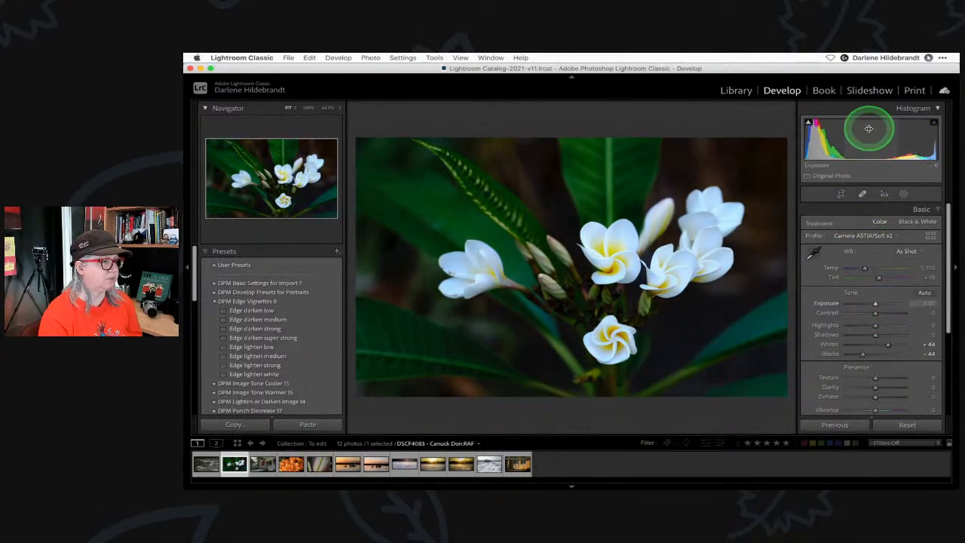
pyautogui.moveTo(874, 137)
pyautogui.mouseDown()
pyautogui.moveTo(865, 136)
pyautogui.moveTo(879, 137)
pyautogui.mouseUp()
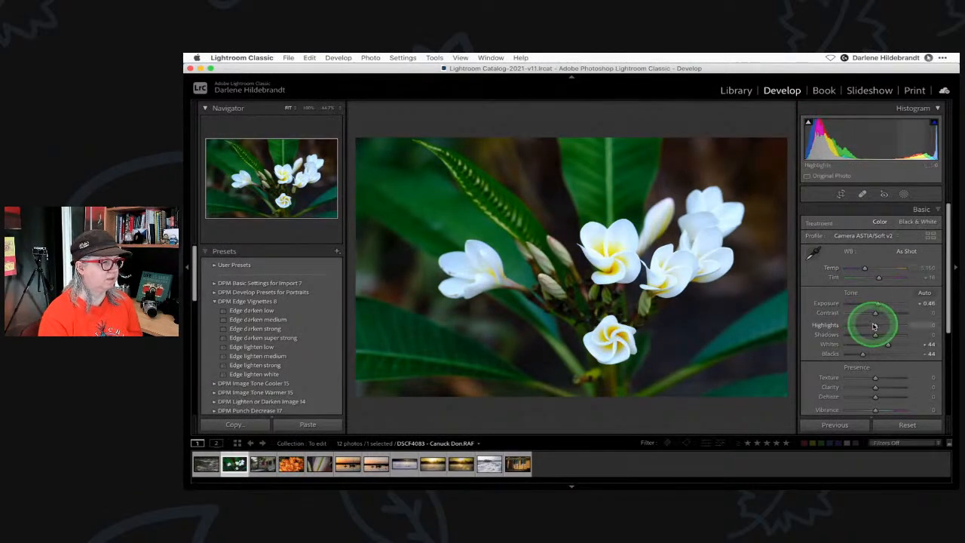
pyautogui.moveTo(874, 325); pyautogui.dragTo(864, 324)
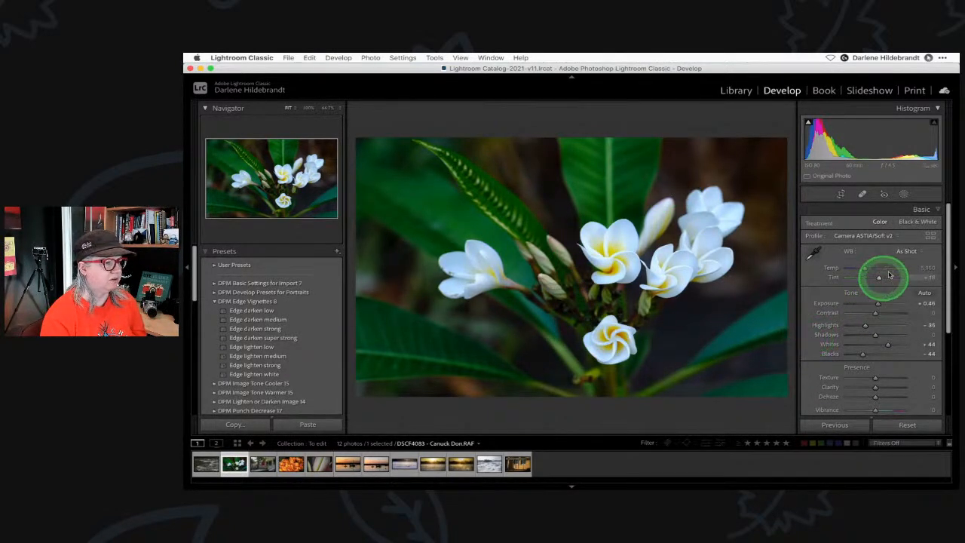
# Try the Daylight, Cloudy and Shade white balance presets on the flower photo and settle on Cloudy.
pyautogui.click(906, 252)
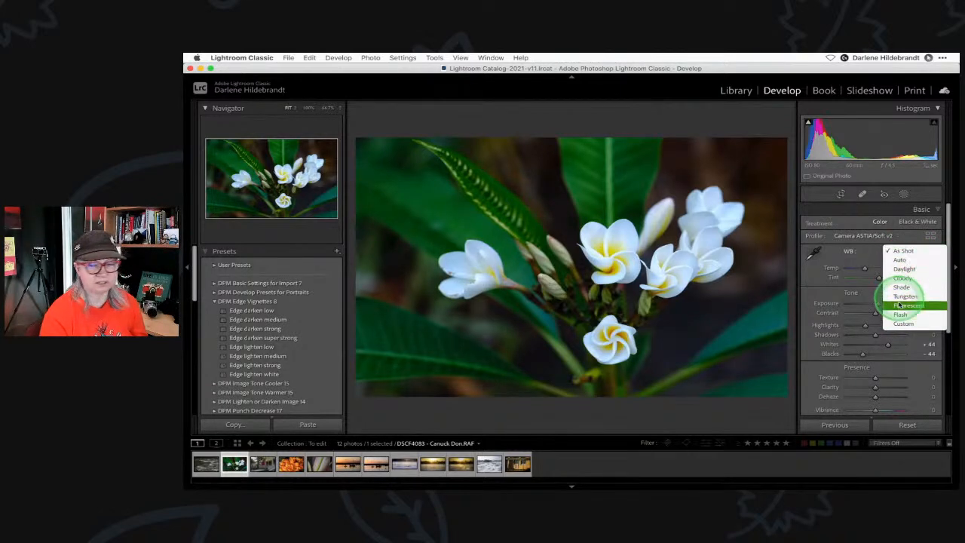
pyautogui.click(902, 270)
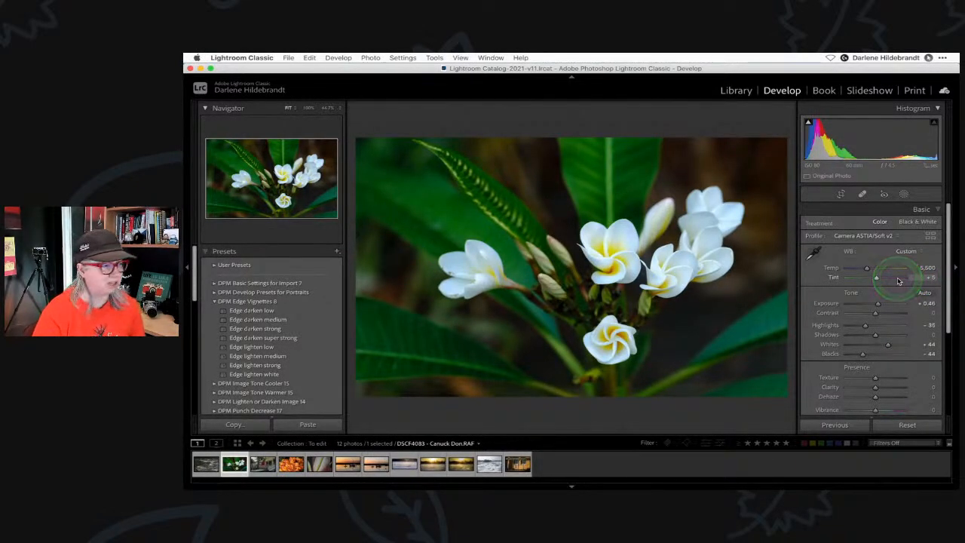
pyautogui.click(903, 253)
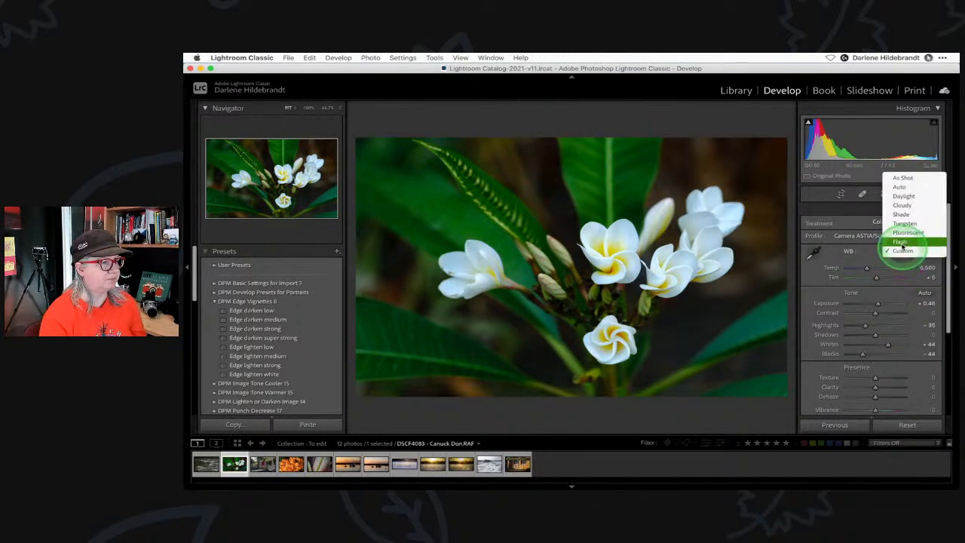
pyautogui.click(901, 205)
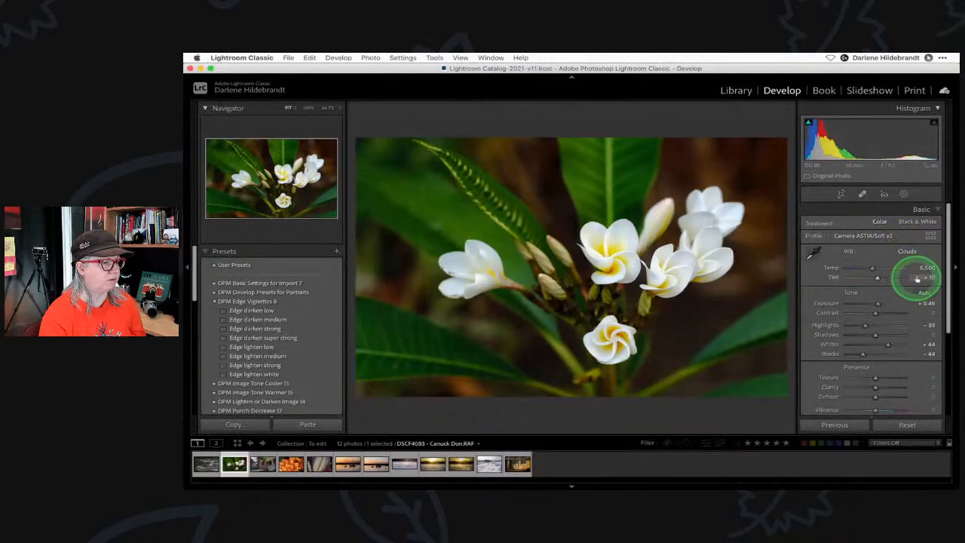
pyautogui.click(905, 251)
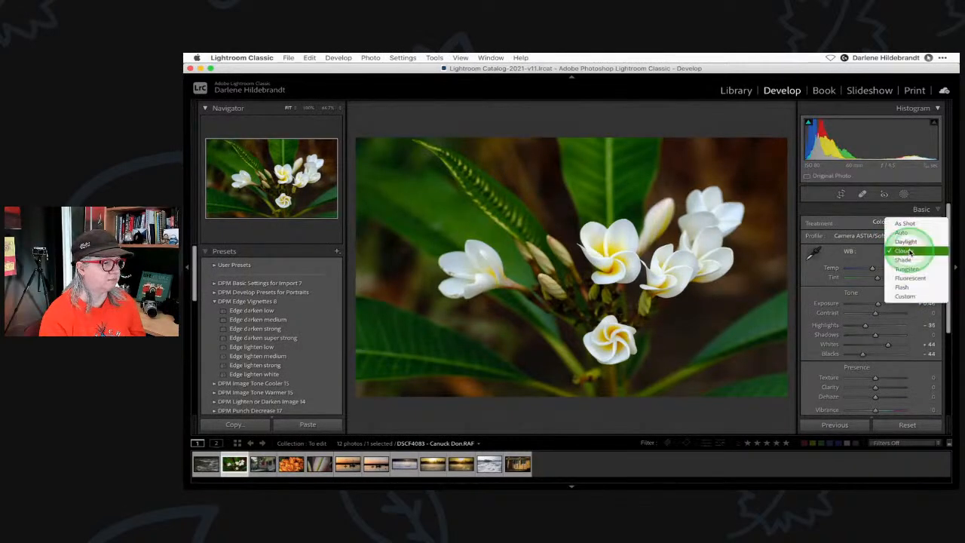
pyautogui.click(905, 260)
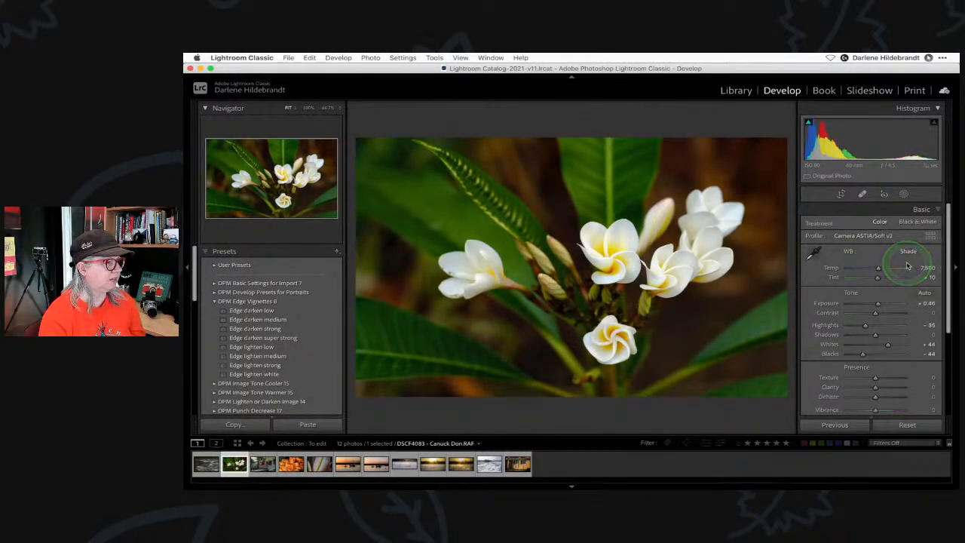
pyautogui.click(907, 252)
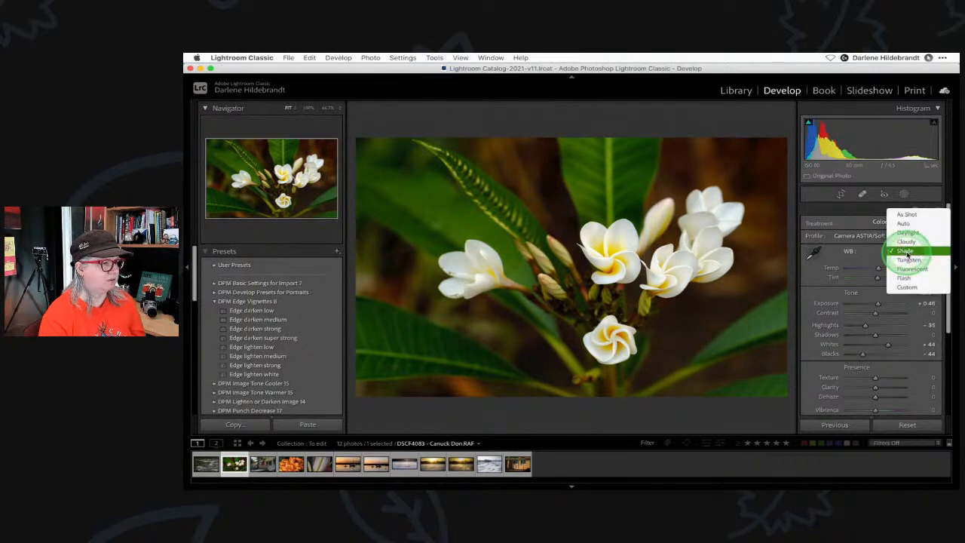
pyautogui.click(908, 244)
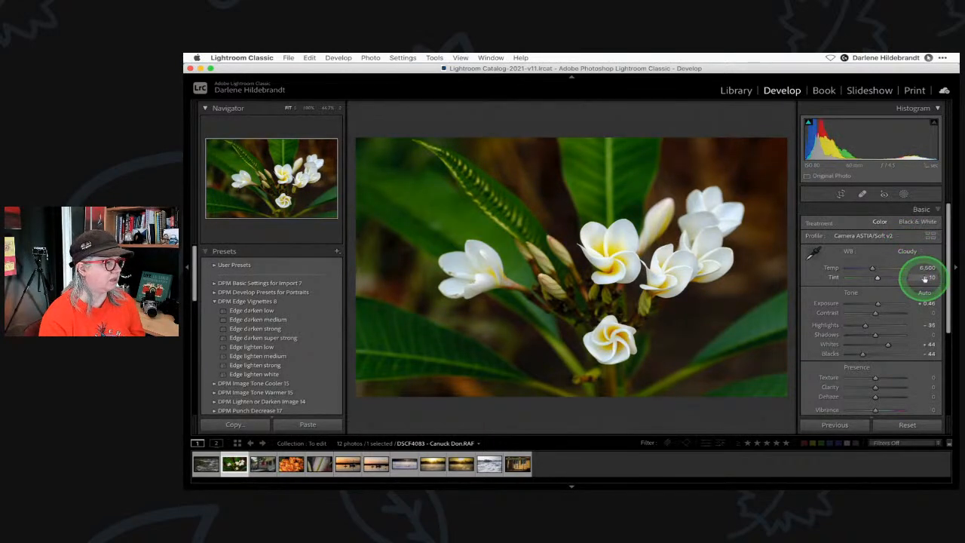
# Set the Tint to +4 and compare the flower photo with its unedited version.
pyautogui.moveTo(927, 277); pyautogui.dragTo(920, 277)
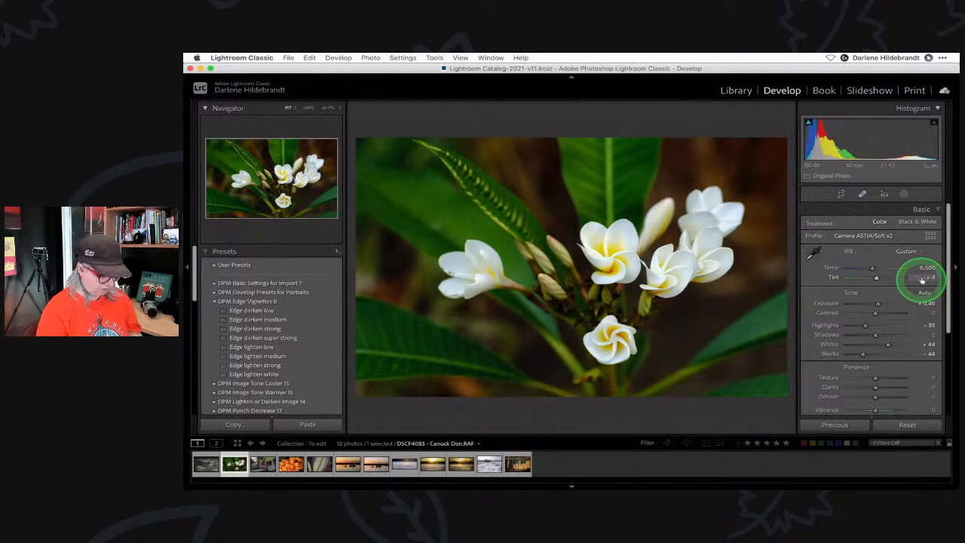
pyautogui.press('\\')
pyautogui.press('\\')
pyautogui.press('\\')
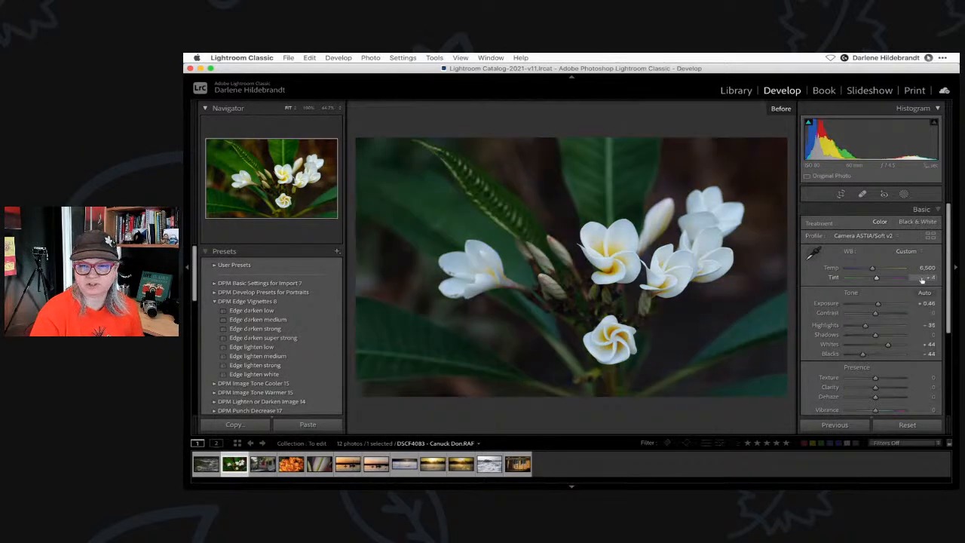
pyautogui.press('\\')
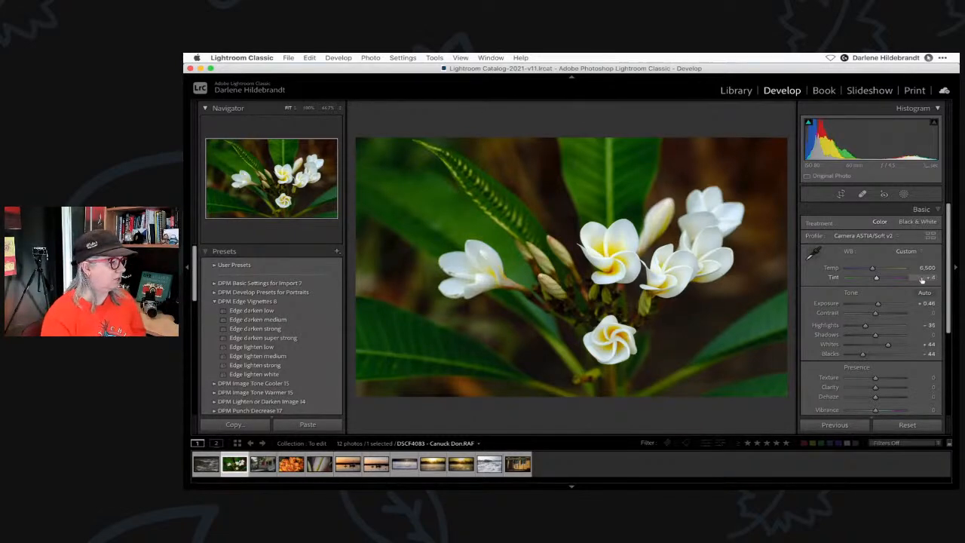
pyautogui.scroll(-1, 885, 294)
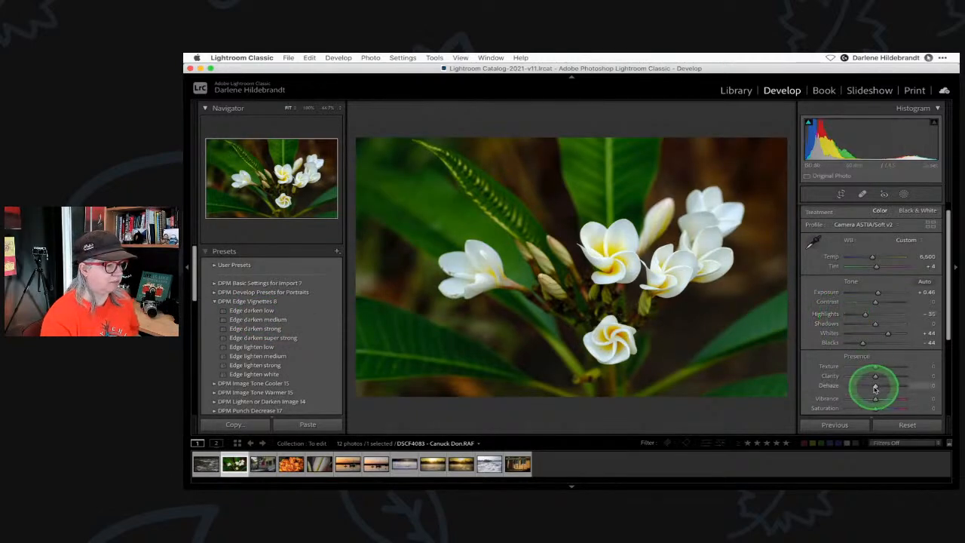
# Raise the flower photo's overall Clarity to +11.
pyautogui.moveTo(875, 378); pyautogui.dragTo(879, 377)
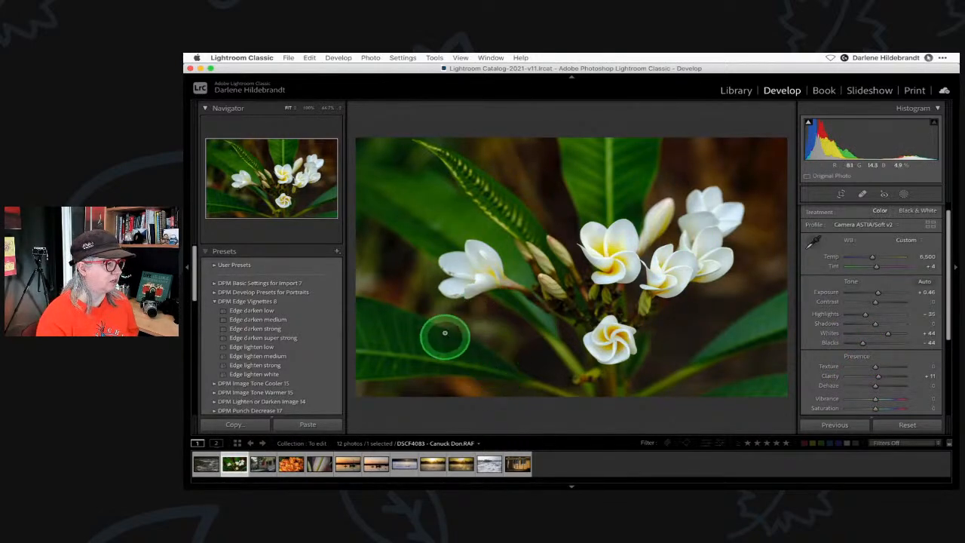
# Try a dark post-crop vignette on the flower photo with Amount -77 and a hard edge at Feather 0.
pyautogui.scroll(-1, 856, 319)
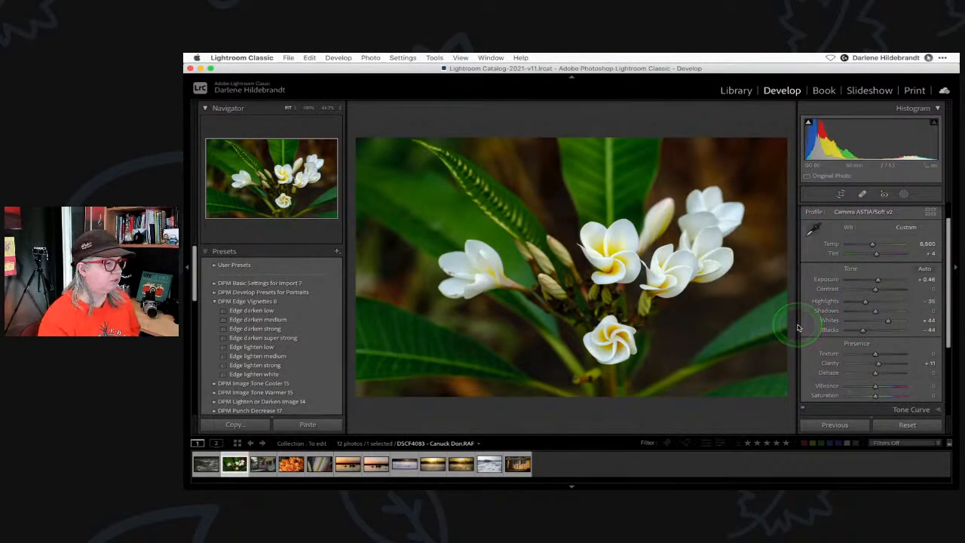
pyautogui.scroll(-5, 866, 309)
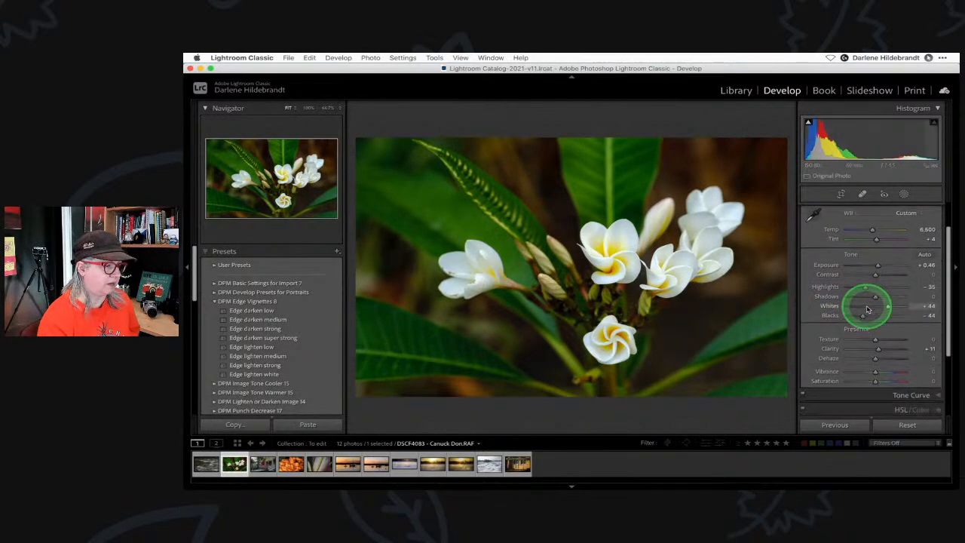
pyautogui.scroll(-2, 867, 309)
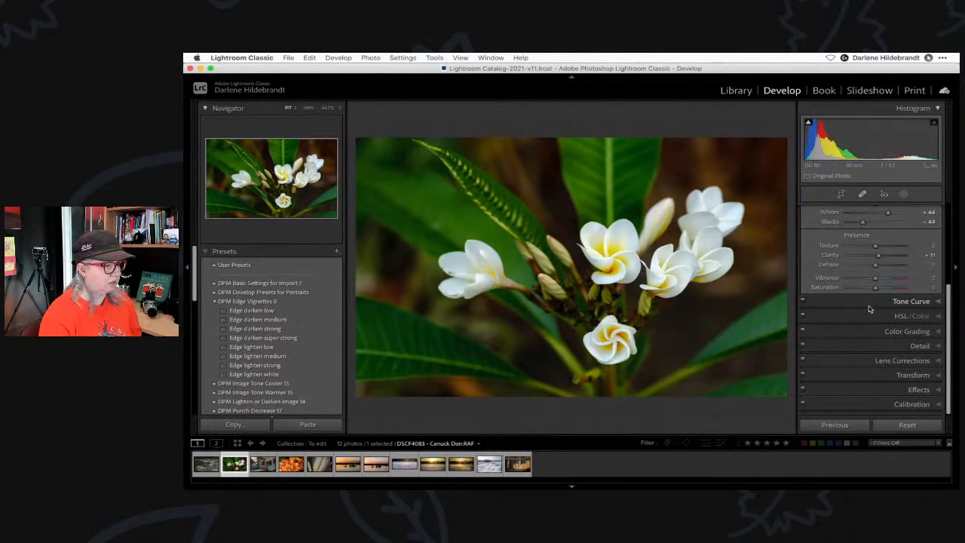
pyautogui.click(917, 390)
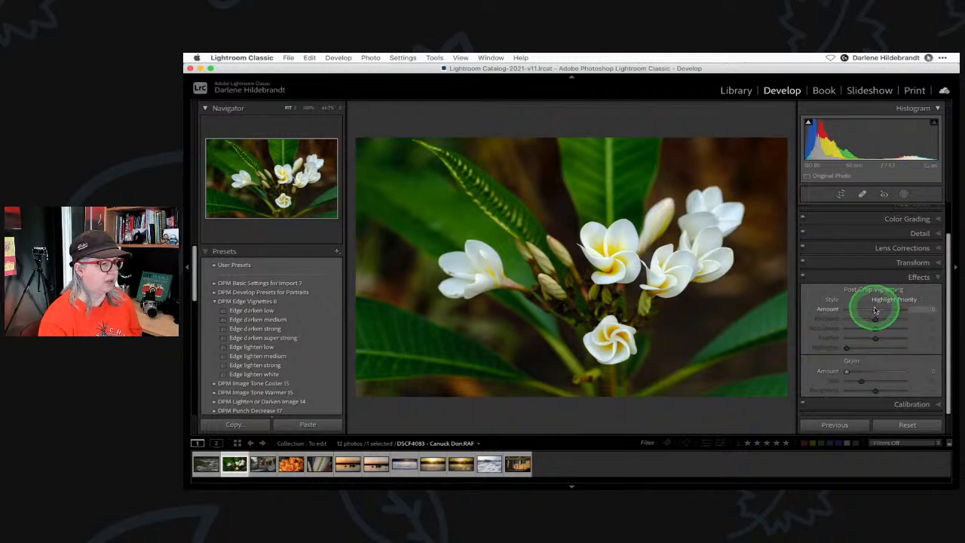
pyautogui.moveTo(875, 309); pyautogui.dragTo(854, 312)
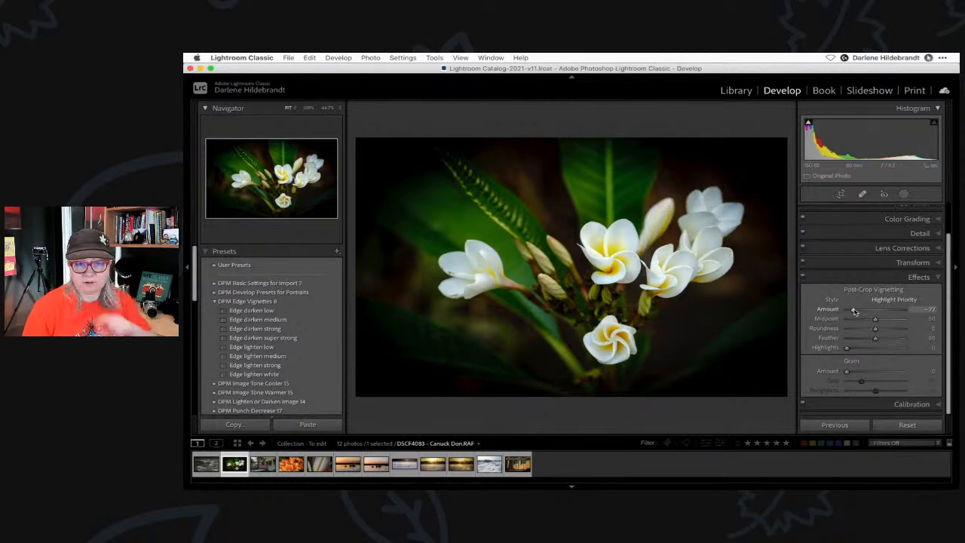
pyautogui.click(874, 338)
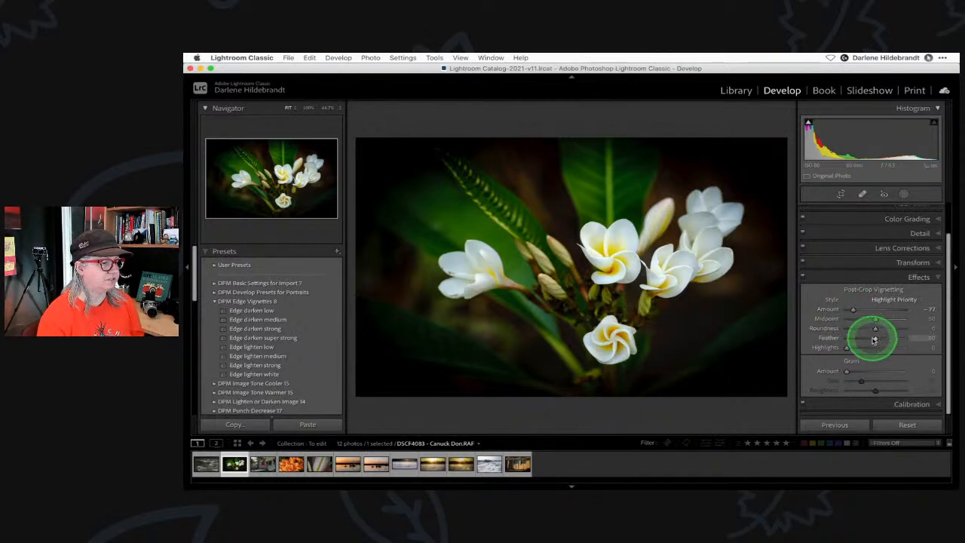
pyautogui.moveTo(874, 338); pyautogui.dragTo(825, 334)
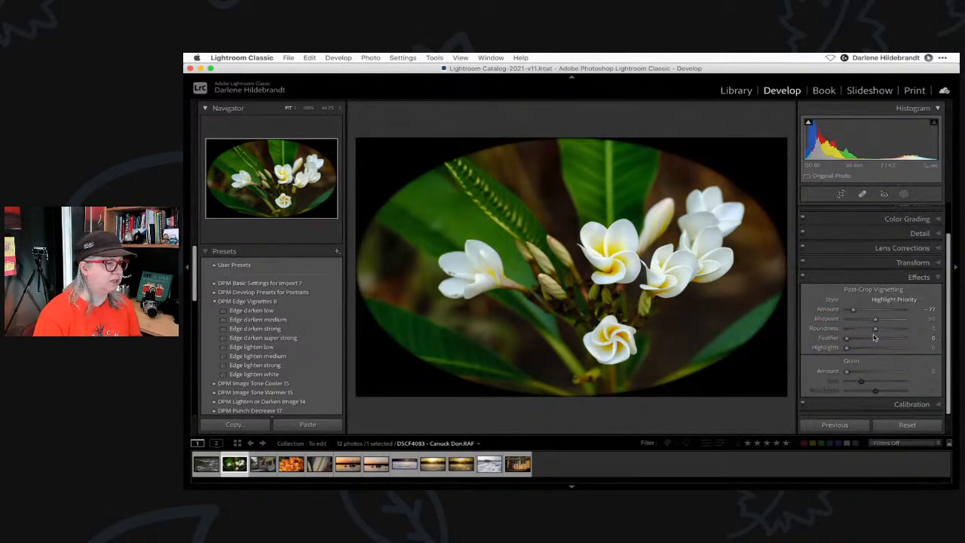
# Experiment with the vignette's shape and softness, reaching Midpoint 38, Roundness +13 and Feather 88.
pyautogui.moveTo(876, 320)
pyautogui.mouseDown()
pyautogui.moveTo(864, 319)
pyautogui.moveTo(896, 330)
pyautogui.moveTo(852, 326)
pyautogui.moveTo(887, 328)
pyautogui.mouseUp()
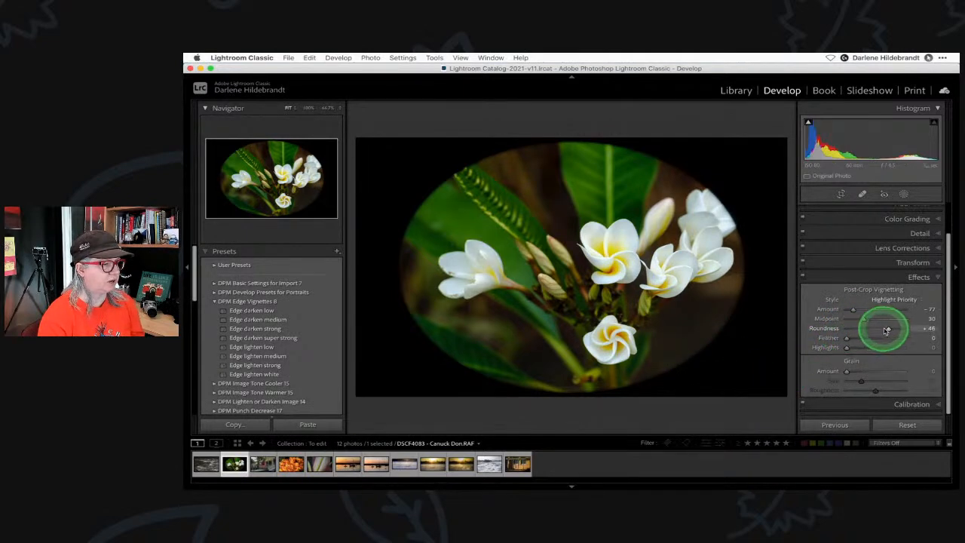
pyautogui.moveTo(863, 317); pyautogui.dragTo(878, 328)
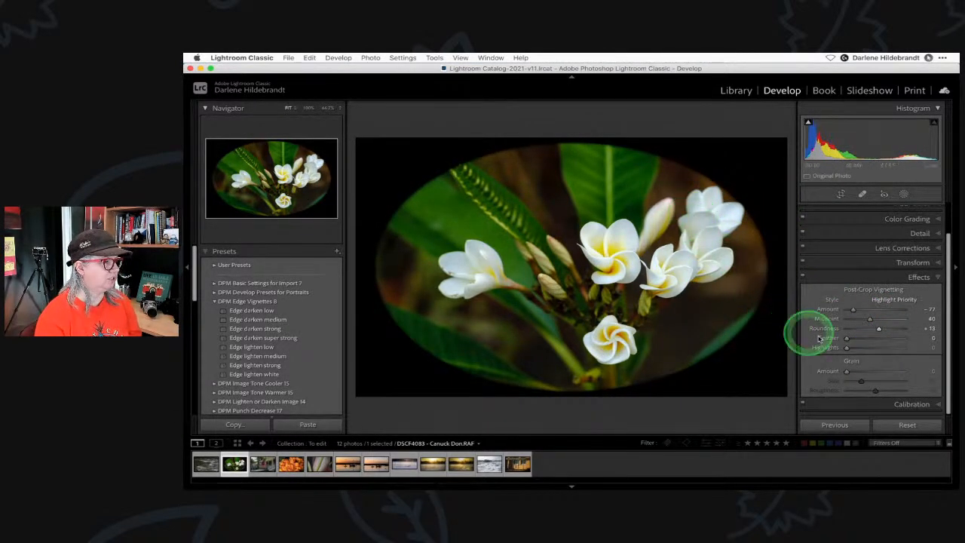
pyautogui.moveTo(867, 320); pyautogui.dragTo(866, 320)
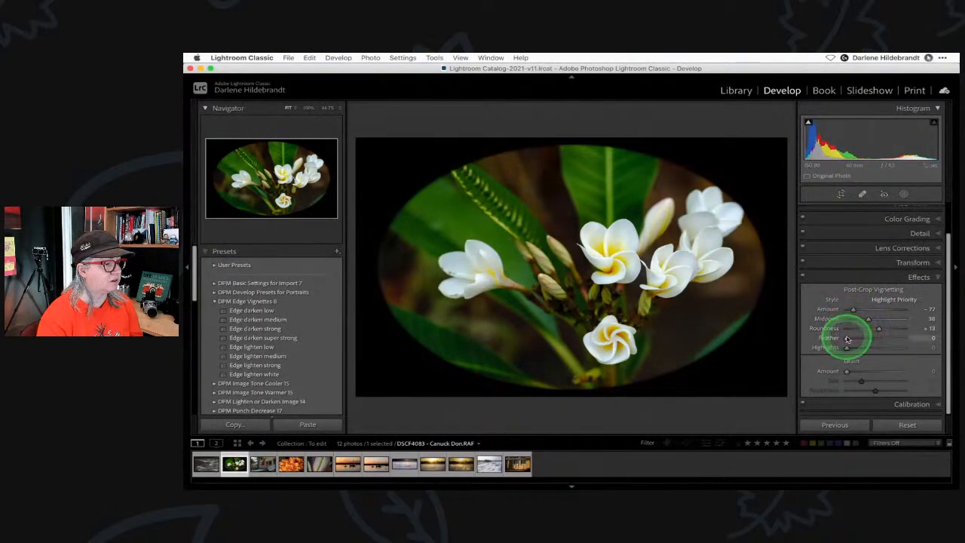
pyautogui.moveTo(847, 339); pyautogui.dragTo(884, 339)
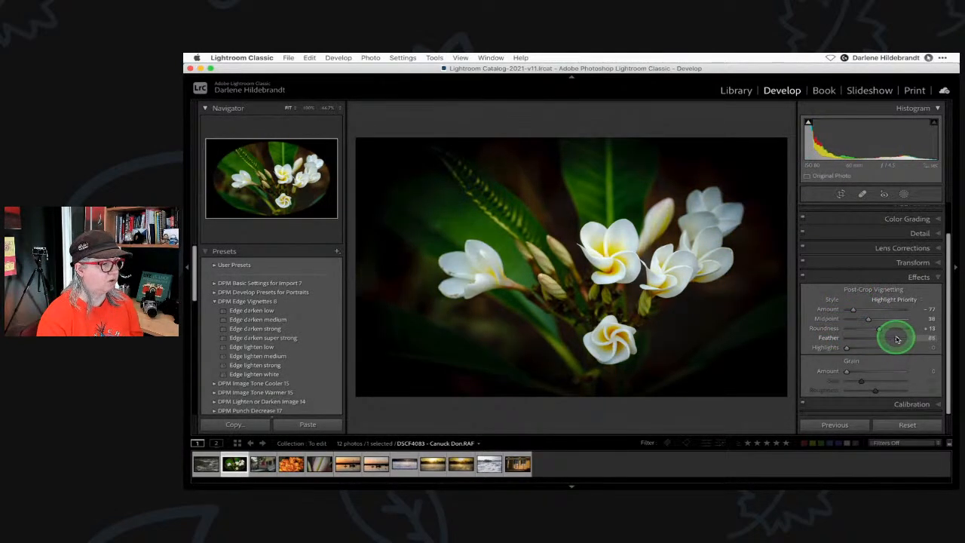
# Try vignette Amounts of -36, -100 and -37, and switch off the vignette effect.
pyautogui.moveTo(854, 310); pyautogui.dragTo(873, 309)
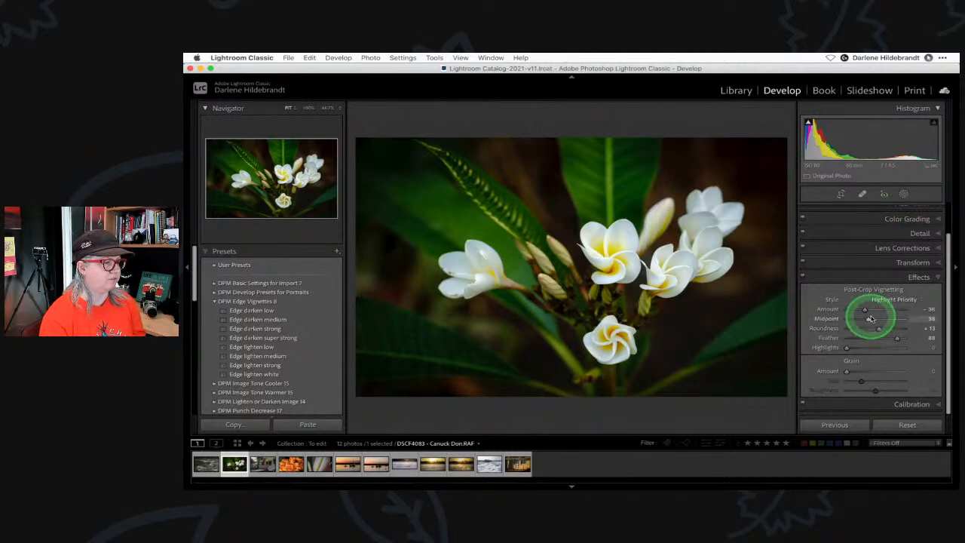
pyautogui.moveTo(865, 312); pyautogui.dragTo(820, 308)
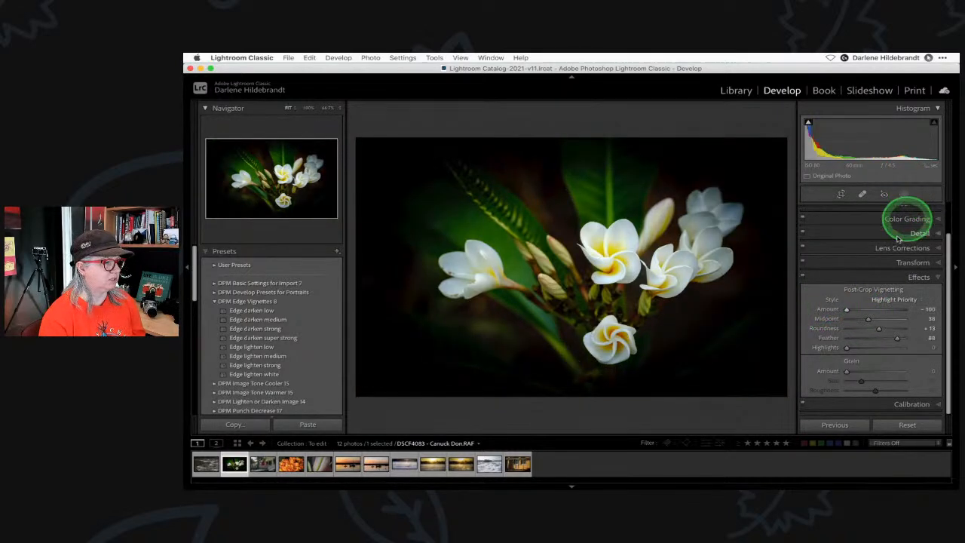
pyautogui.doubleClick(846, 311)
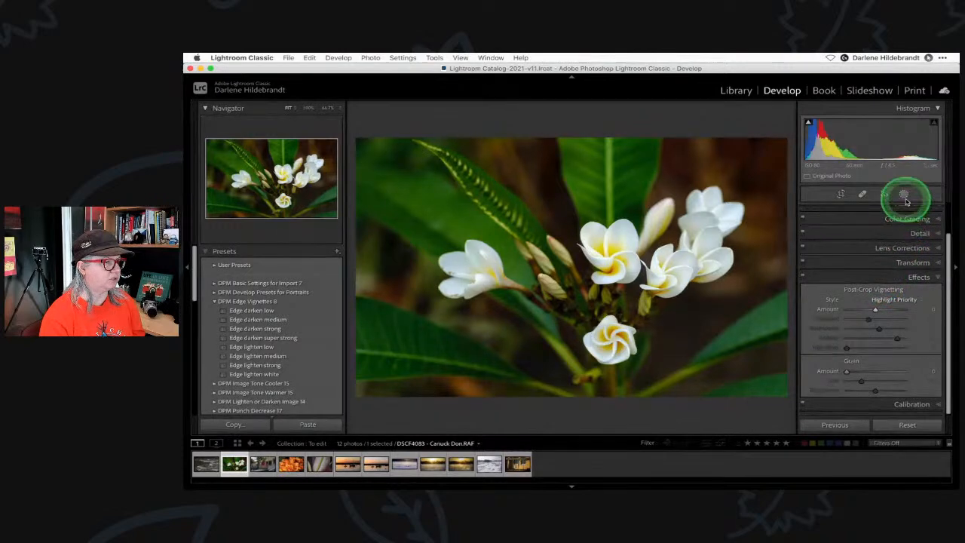
pyautogui.moveTo(869, 308); pyautogui.dragTo(867, 311)
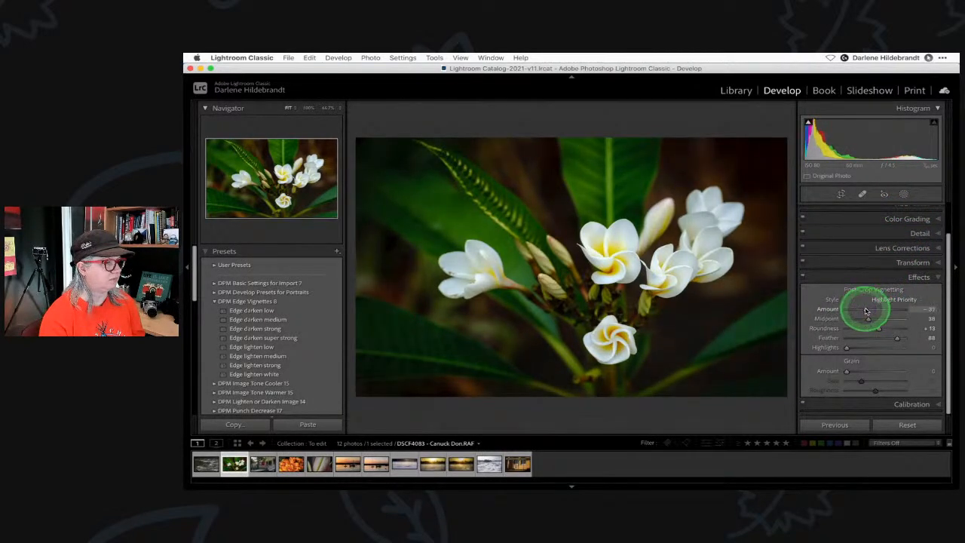
pyautogui.click(802, 277)
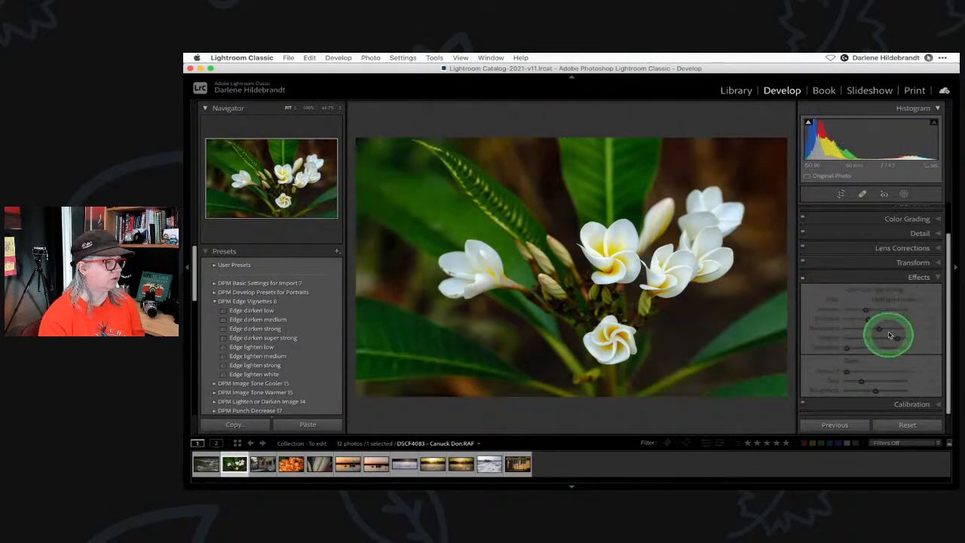
# Add a radial gradient mask around the flower cluster, tilting it and extending it down to include the lowest bloom.
pyautogui.click(903, 194)
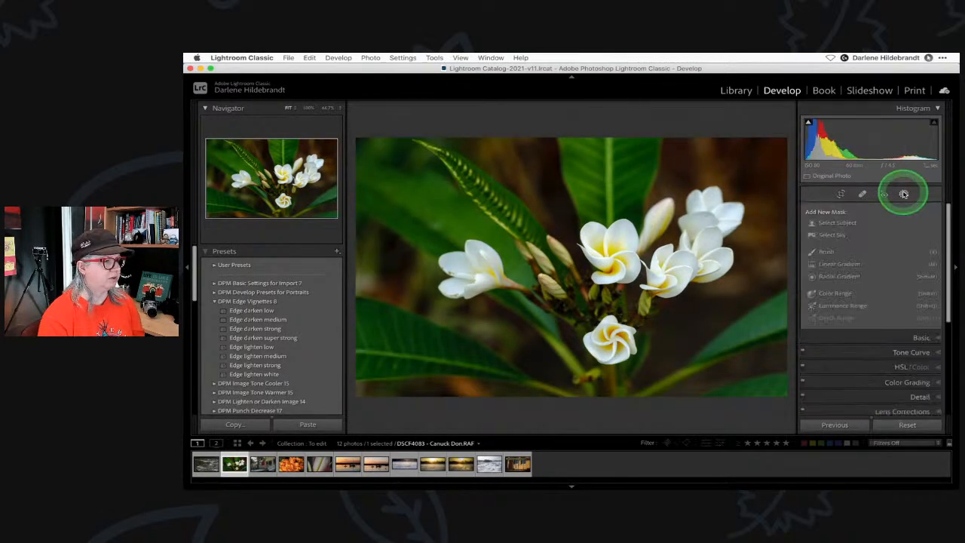
pyautogui.click(839, 276)
pyautogui.moveTo(753, 107); pyautogui.dragTo(742, 388)
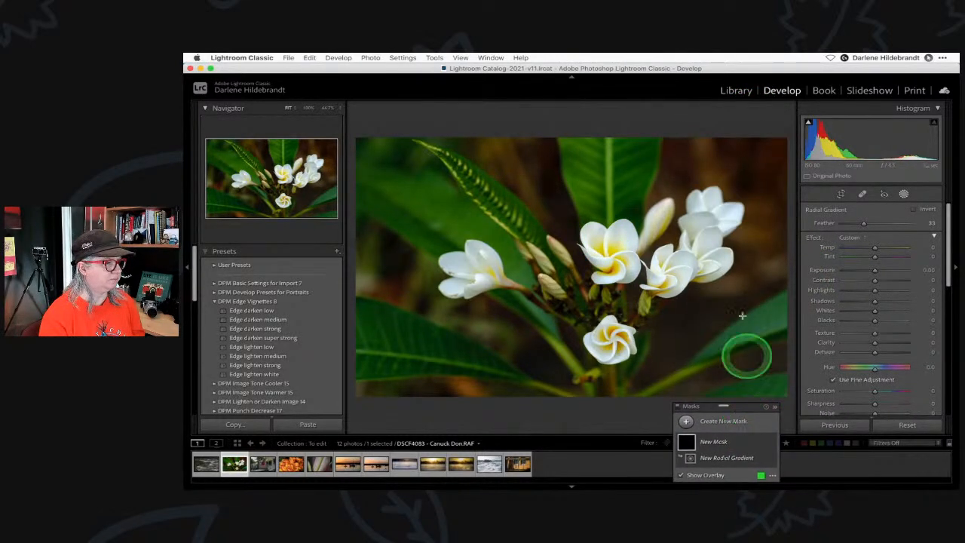
pyautogui.moveTo(594, 250)
pyautogui.mouseDown()
pyautogui.moveTo(736, 329)
pyautogui.moveTo(768, 334)
pyautogui.mouseUp()
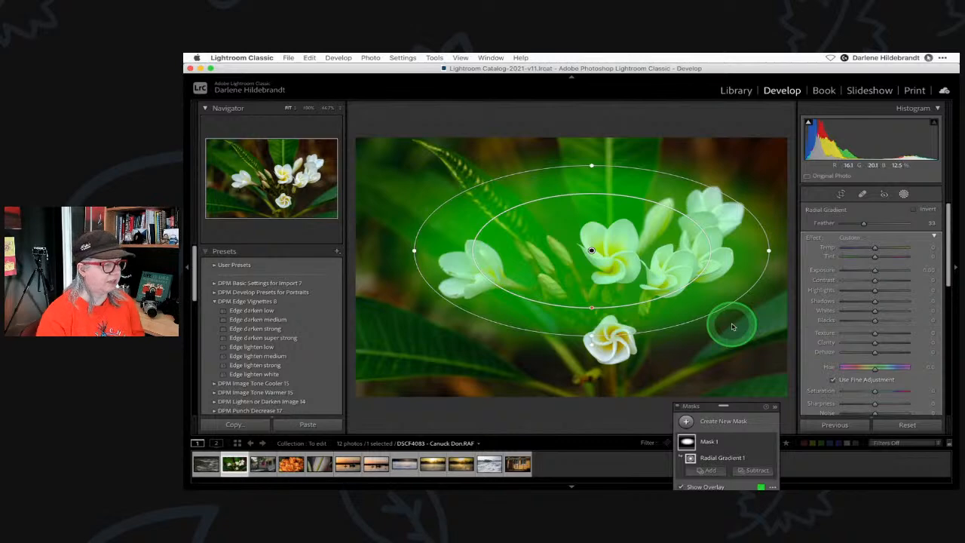
pyautogui.moveTo(666, 262)
pyautogui.mouseDown()
pyautogui.moveTo(610, 239)
pyautogui.moveTo(606, 217)
pyautogui.moveTo(657, 280)
pyautogui.moveTo(664, 276)
pyautogui.mouseUp()
pyautogui.moveTo(736, 319); pyautogui.dragTo(739, 282)
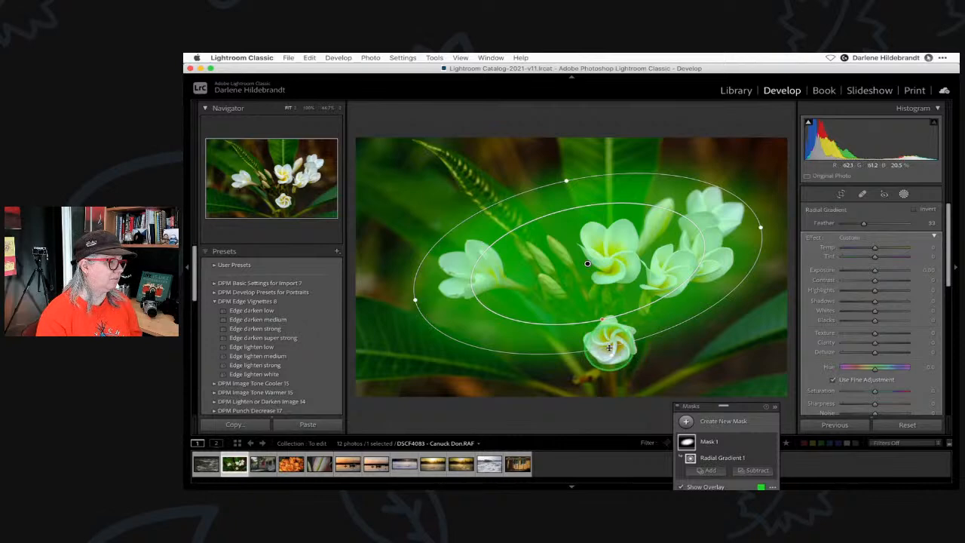
pyautogui.moveTo(608, 343); pyautogui.dragTo(614, 367)
pyautogui.moveTo(579, 296)
pyautogui.mouseDown()
pyautogui.moveTo(585, 290)
pyautogui.moveTo(579, 297)
pyautogui.mouseUp()
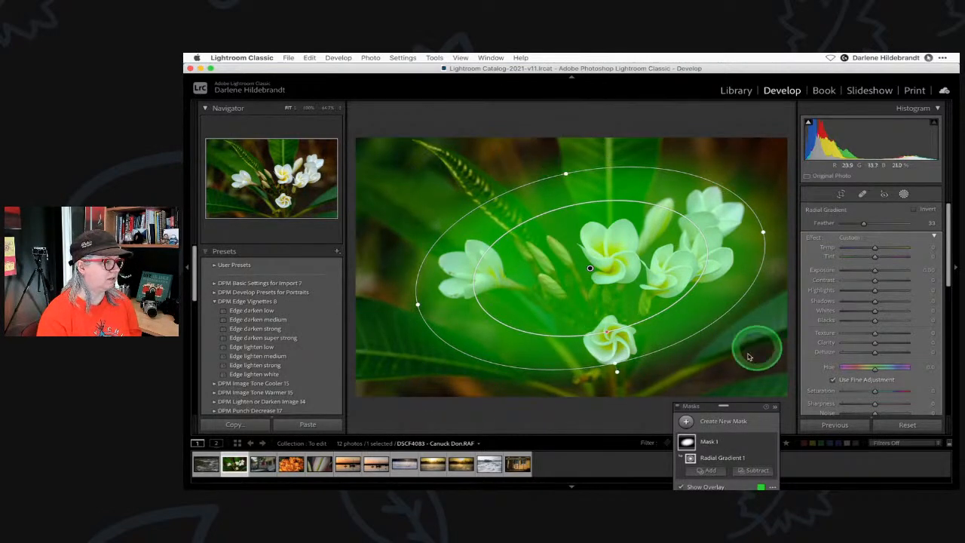
# Invert the radial mask to target the background, enlarge its ellipse around all the flowers and set its Feather to 31.
pyautogui.click(913, 210)
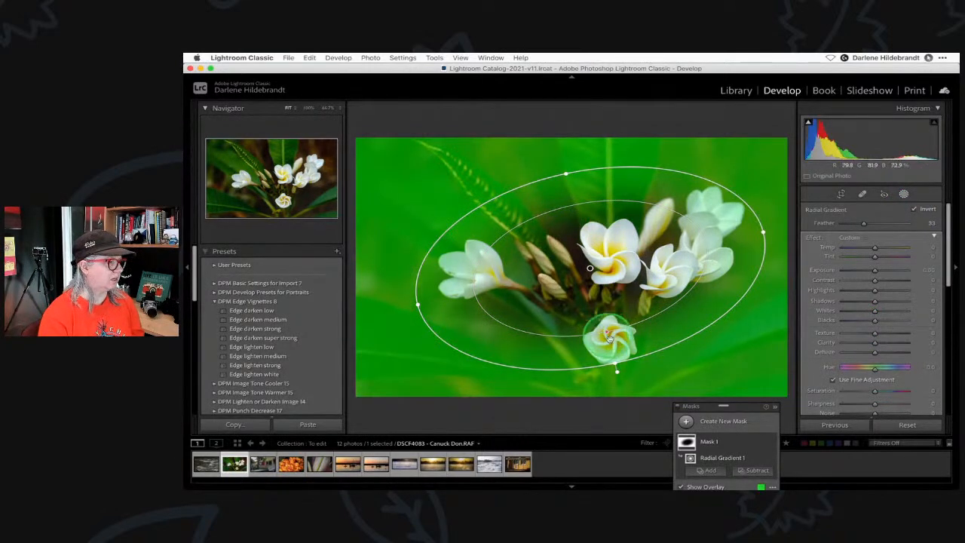
pyautogui.moveTo(606, 332)
pyautogui.mouseDown()
pyautogui.moveTo(578, 280)
pyautogui.moveTo(607, 332)
pyautogui.moveTo(641, 354)
pyautogui.moveTo(619, 322)
pyautogui.mouseUp()
pyautogui.moveTo(616, 368); pyautogui.dragTo(619, 384)
pyautogui.moveTo(763, 230); pyautogui.dragTo(795, 224)
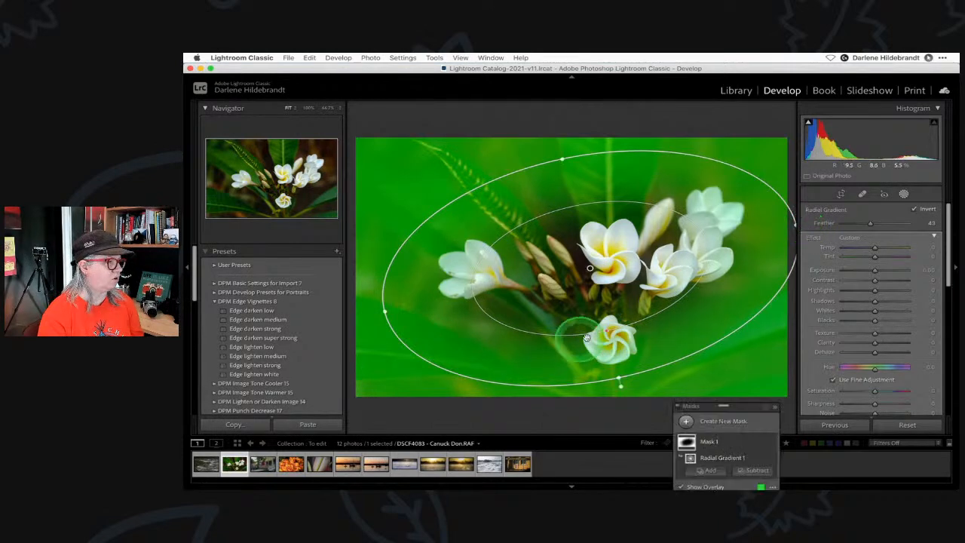
pyautogui.moveTo(605, 329); pyautogui.dragTo(607, 345)
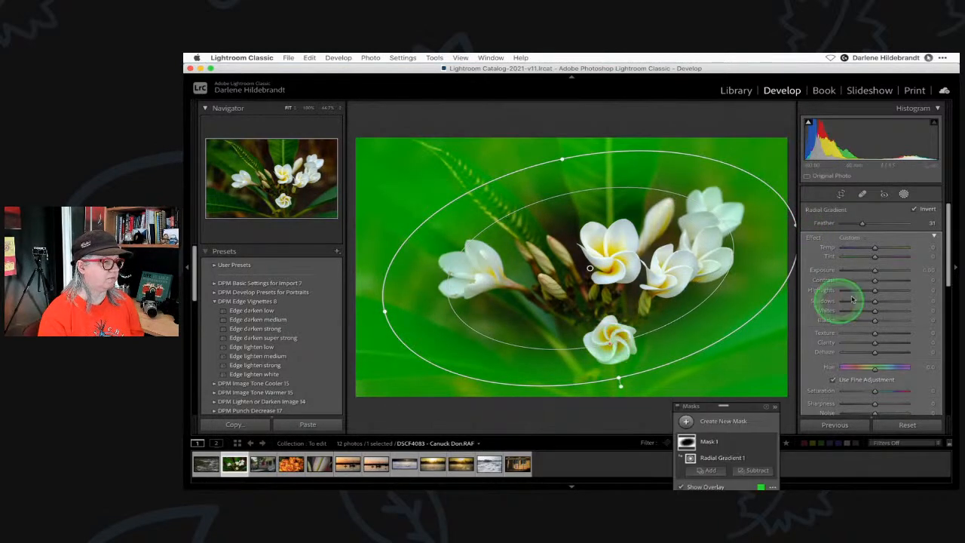
# Darken the background through the radial mask, comparing Feather 11 with a softer edge and settling on Feather 37 and Exposure -0.71.
pyautogui.moveTo(878, 269); pyautogui.dragTo(871, 273)
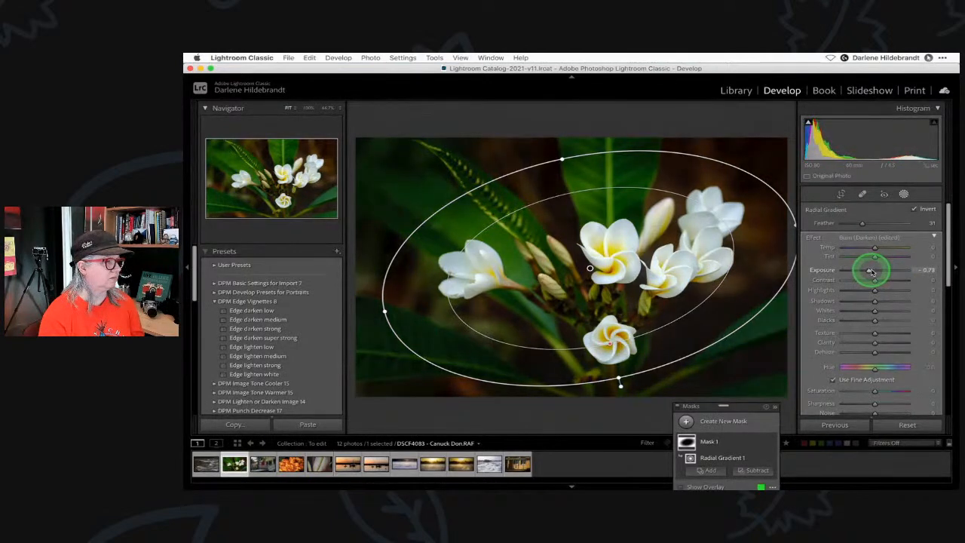
pyautogui.moveTo(608, 341); pyautogui.dragTo(623, 367)
pyautogui.moveTo(869, 271); pyautogui.dragTo(867, 272)
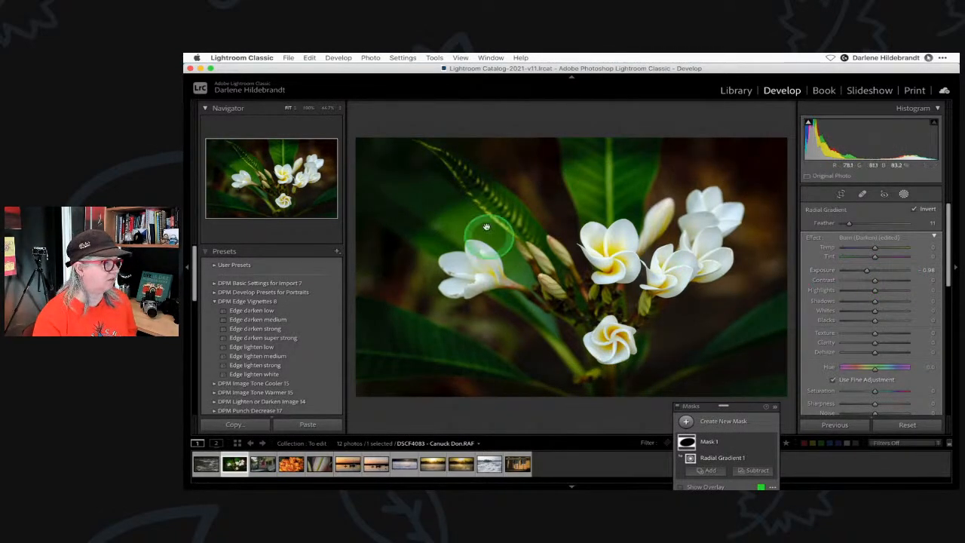
pyautogui.moveTo(587, 239)
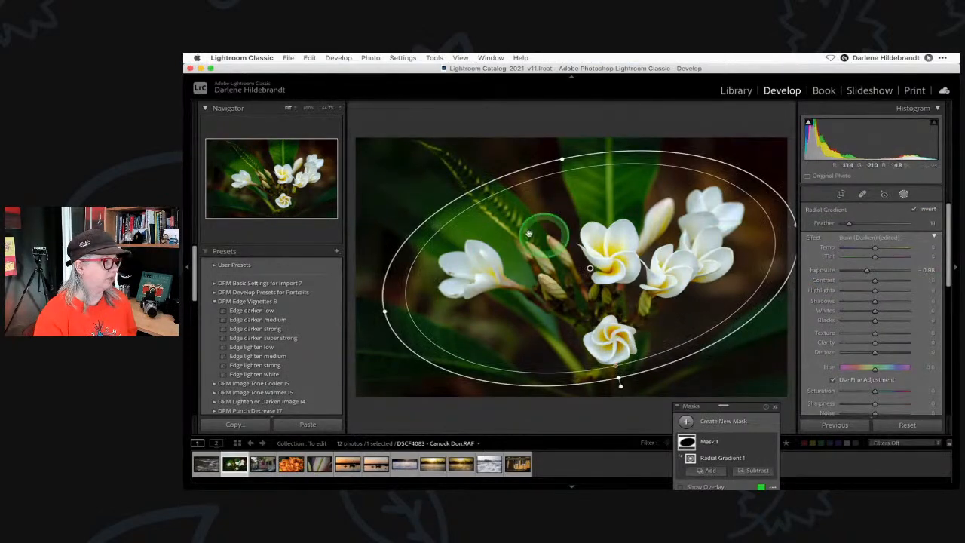
pyautogui.moveTo(616, 365); pyautogui.dragTo(614, 342)
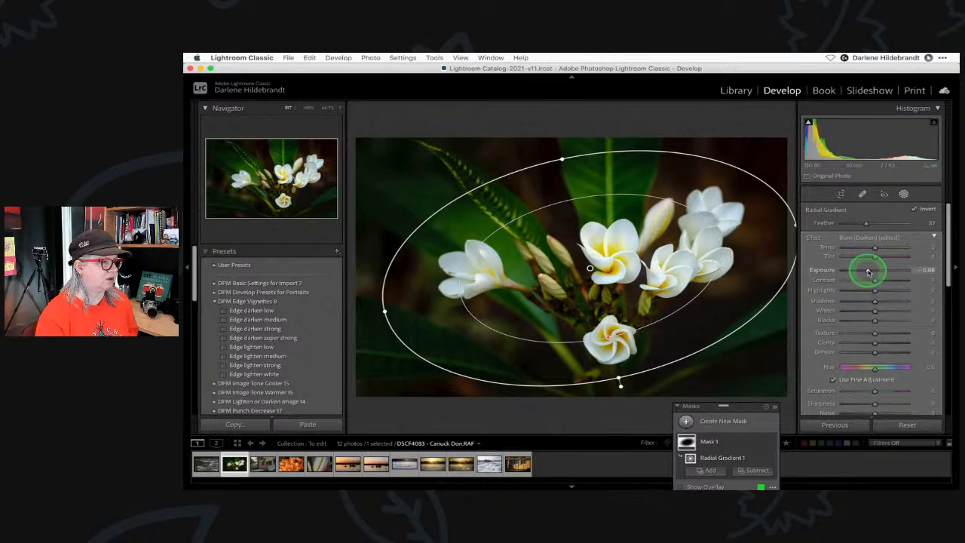
pyautogui.moveTo(868, 272); pyautogui.dragTo(873, 279)
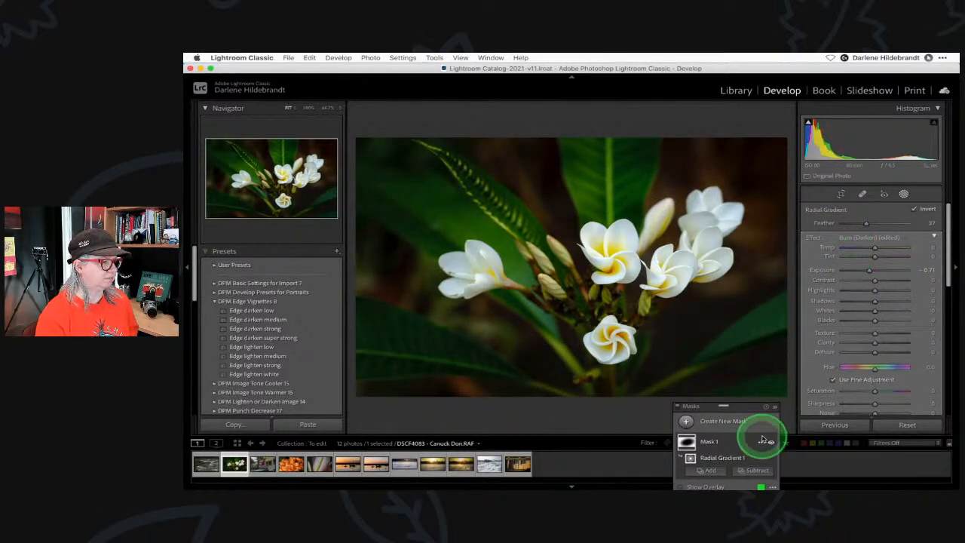
# Compare the photo with and without the radial mask and ease the mask's Exposure to -0.54.
pyautogui.click(770, 443)
pyautogui.click(771, 443)
pyautogui.click(771, 444)
pyautogui.click(770, 443)
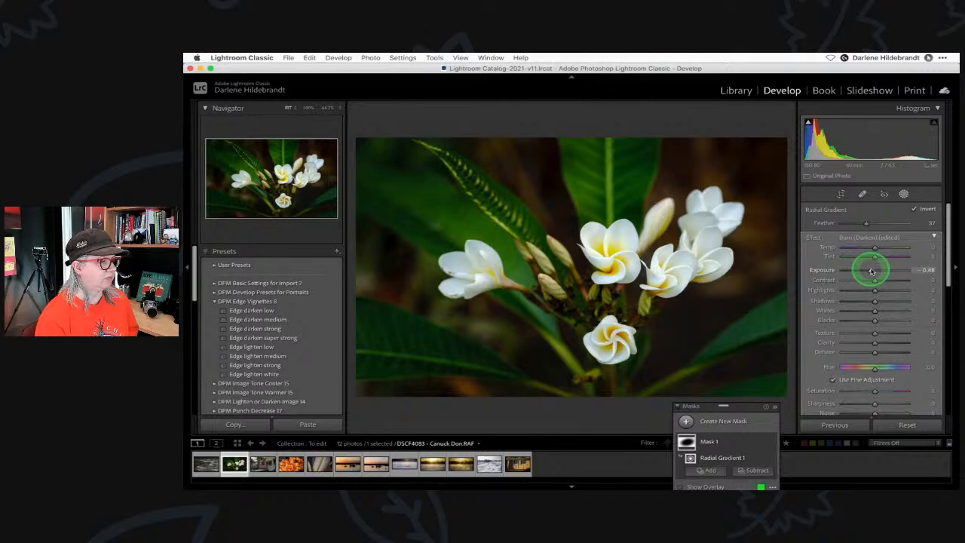
pyautogui.moveTo(870, 271); pyautogui.dragTo(871, 271)
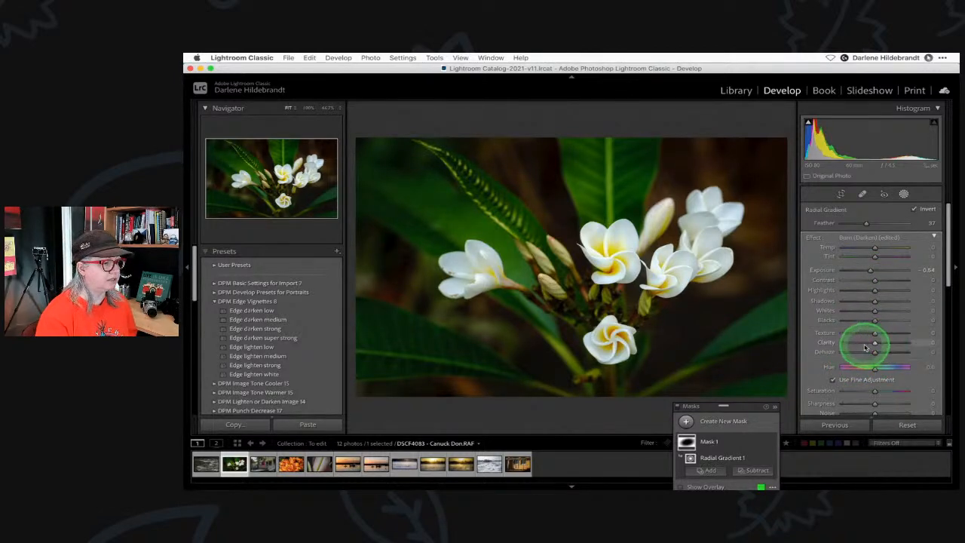
# Soften the masked background with Texture -44, Clarity -24 and Sharpness -54.
pyautogui.scroll(-2, 878, 343)
pyautogui.click(874, 324)
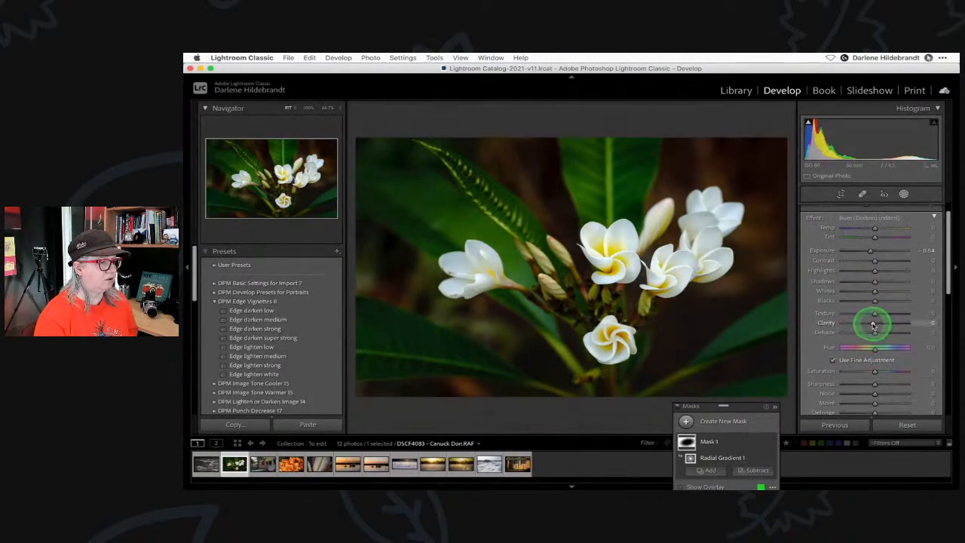
pyautogui.click(871, 384)
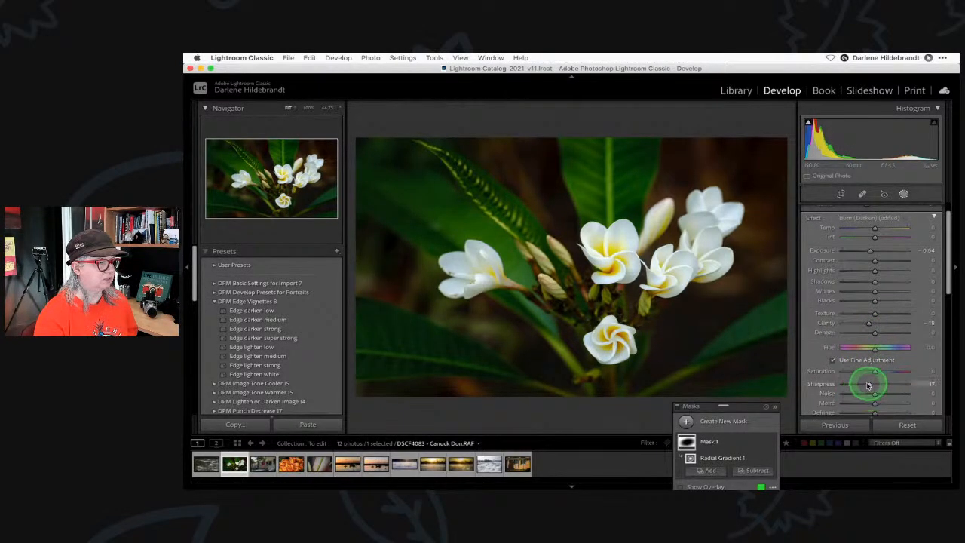
pyautogui.moveTo(874, 313)
pyautogui.mouseDown()
pyautogui.moveTo(859, 313)
pyautogui.moveTo(867, 324)
pyautogui.mouseUp()
pyautogui.click(869, 324)
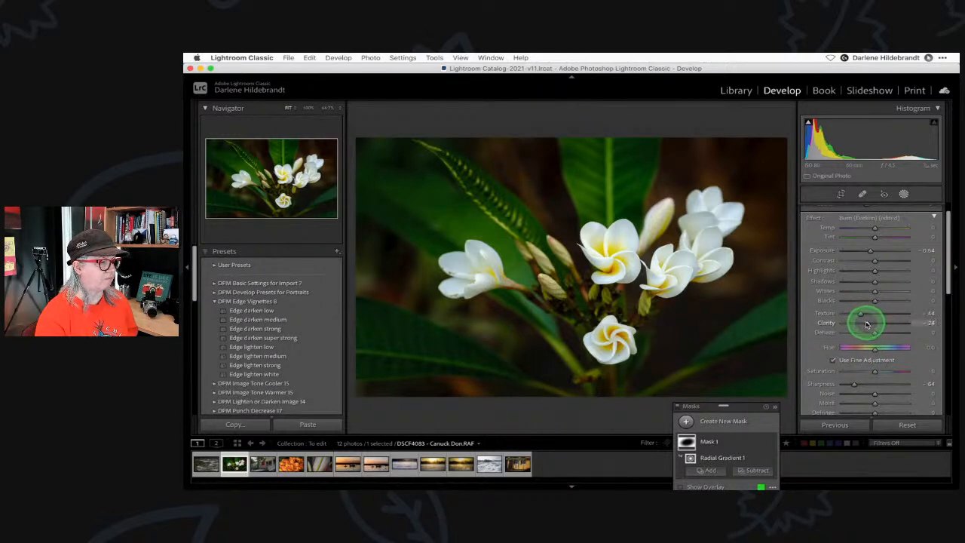
# Compare the photo with and without the radial mask, ease the mask's Exposure to -0.41 and finish masking.
pyautogui.click(769, 442)
pyautogui.click(770, 442)
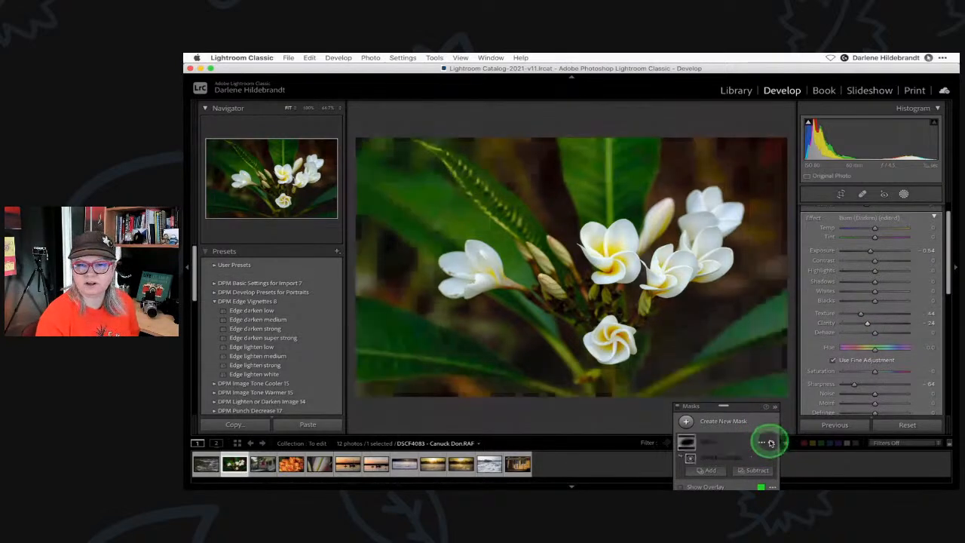
pyautogui.click(770, 442)
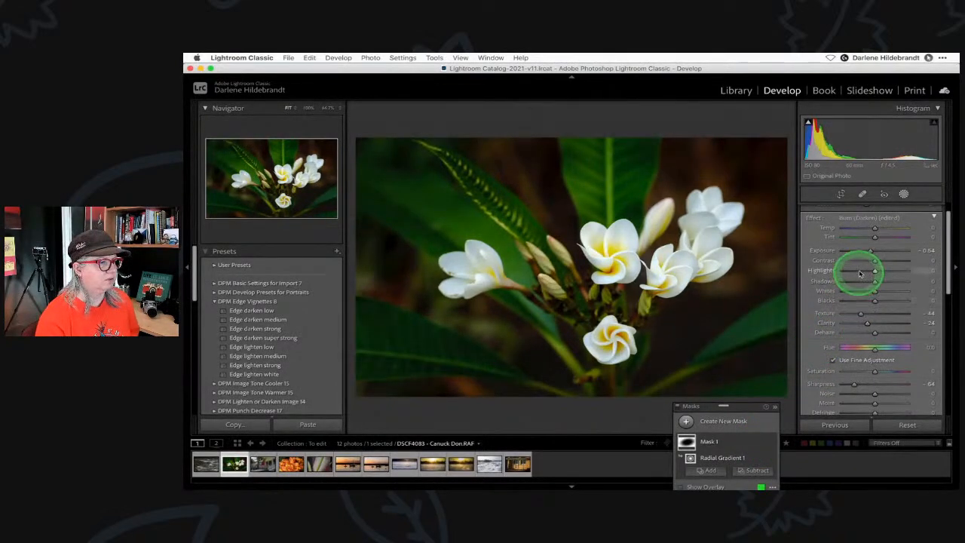
pyautogui.moveTo(868, 251); pyautogui.dragTo(871, 252)
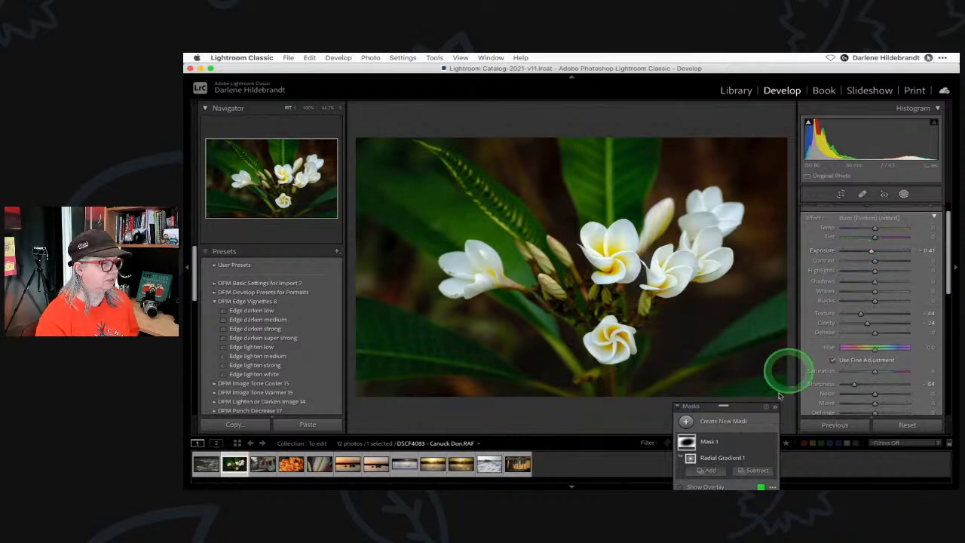
pyautogui.click(770, 443)
pyautogui.click(770, 442)
pyautogui.click(770, 443)
pyautogui.click(770, 442)
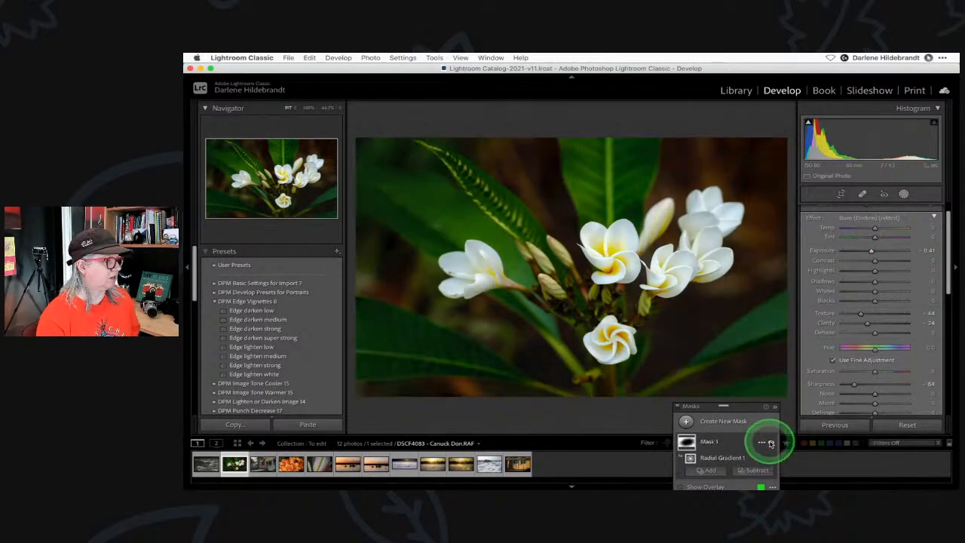
pyautogui.click(904, 194)
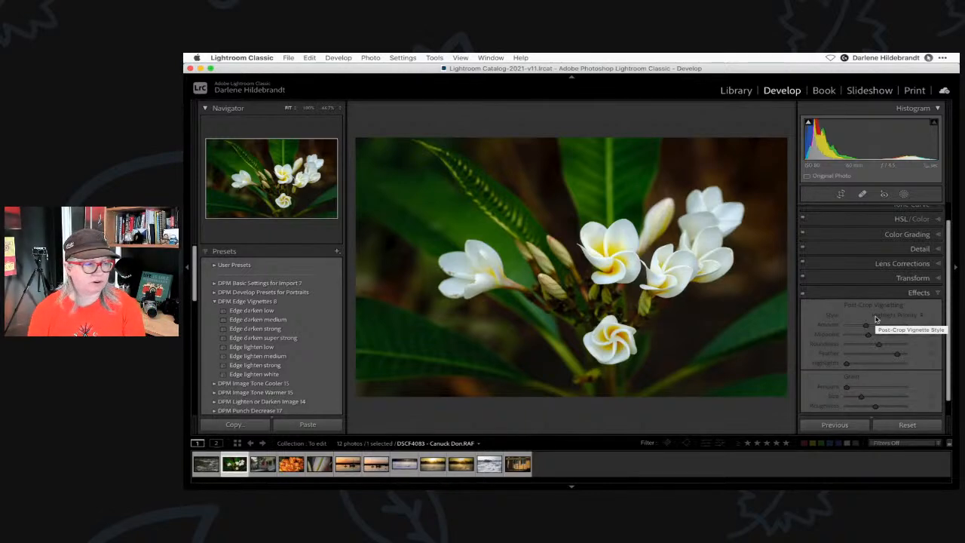
# Reset the post-crop vignette Amount to 0 and compare the edited photo with its original version.
pyautogui.click(802, 293)
pyautogui.doubleClick(867, 326)
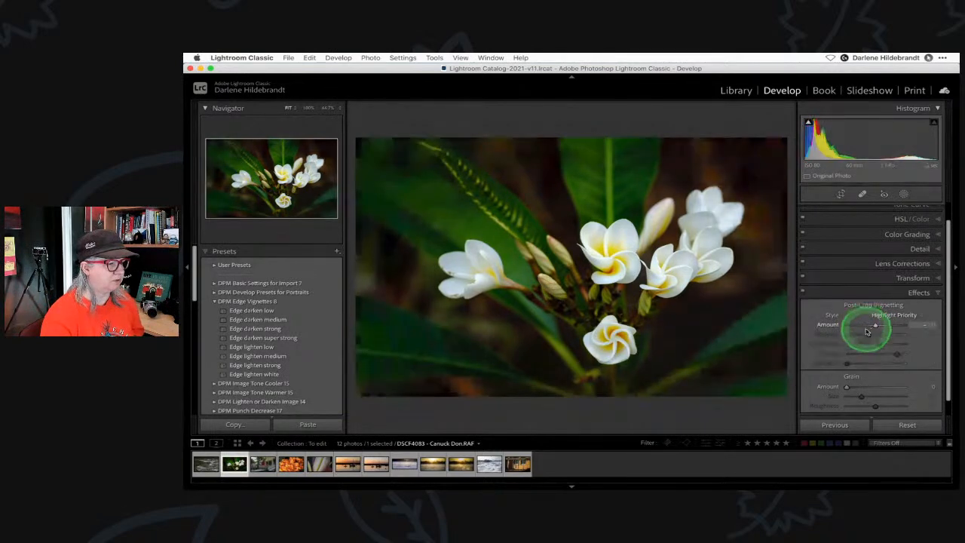
pyautogui.scroll(2, 872, 312)
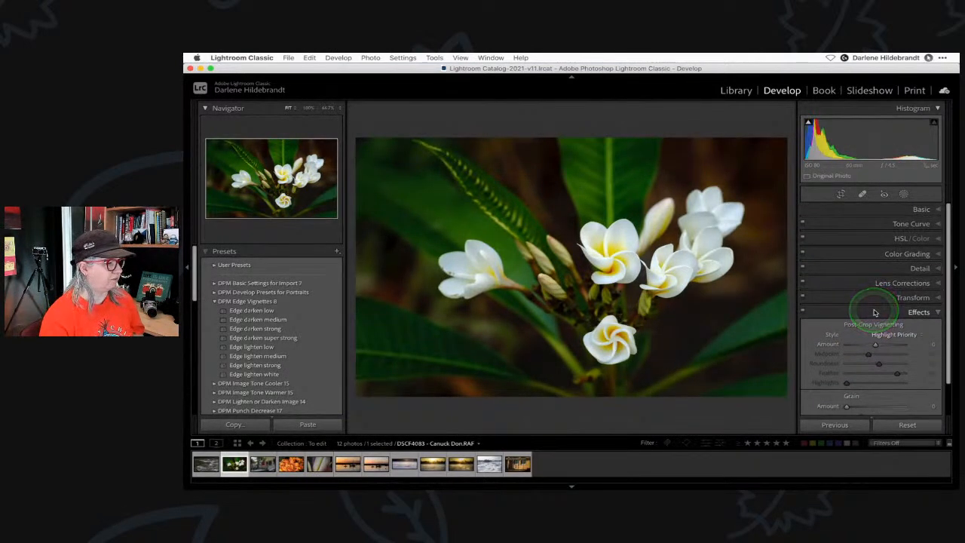
pyautogui.press('\\')
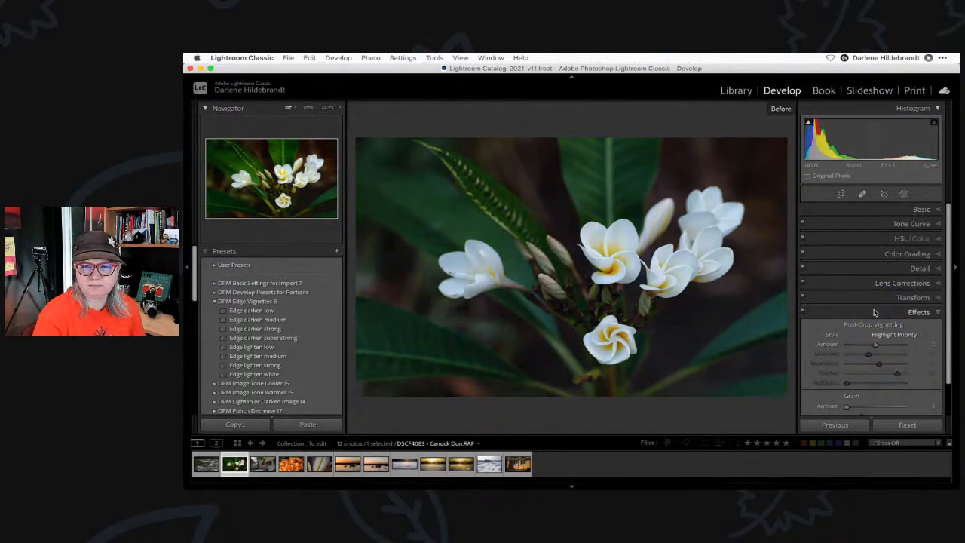
pyautogui.press('\\')
pyautogui.press('\\')
pyautogui.press('\\')
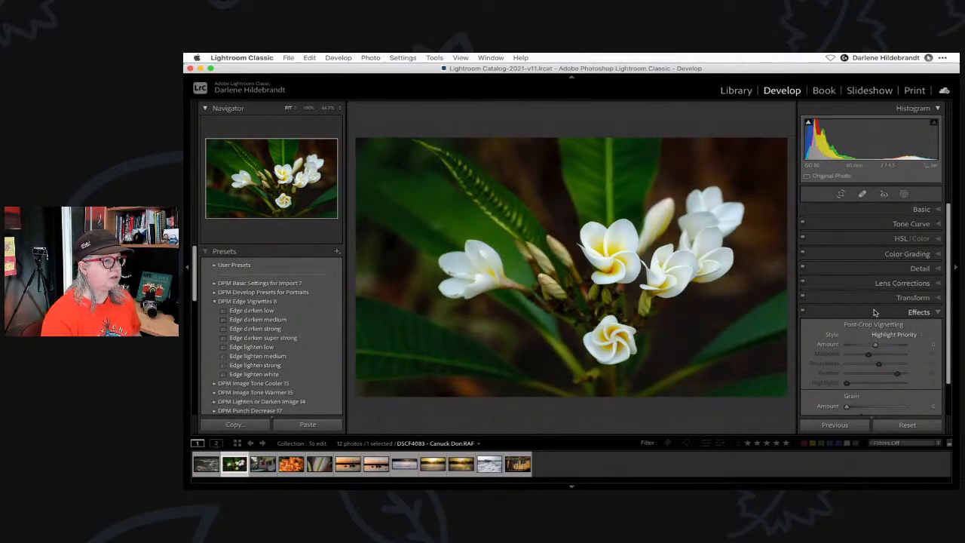
# Brighten the whole photo with Exposure +0.70 and deepen the Blacks to -49 while checking shadow clipping.
pyautogui.click(920, 209)
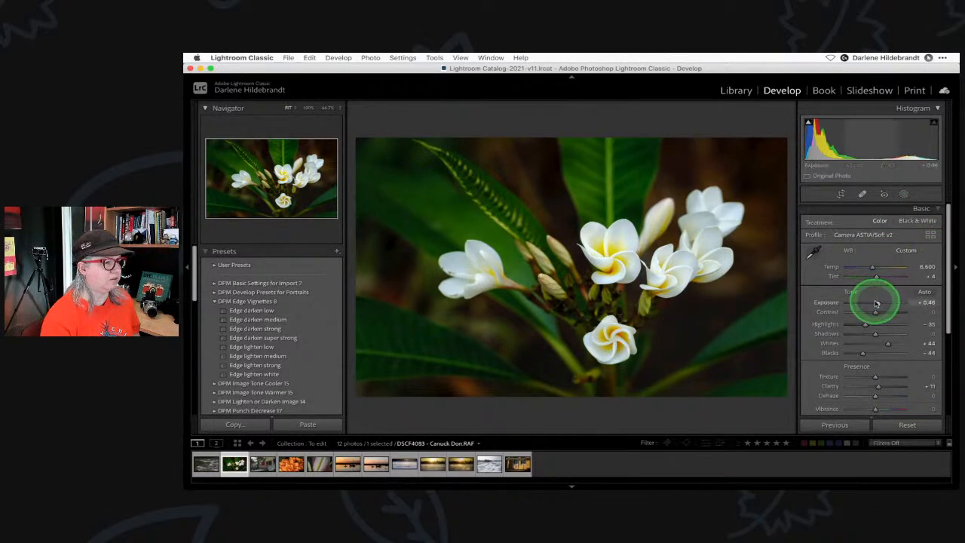
pyautogui.moveTo(876, 302); pyautogui.dragTo(879, 303)
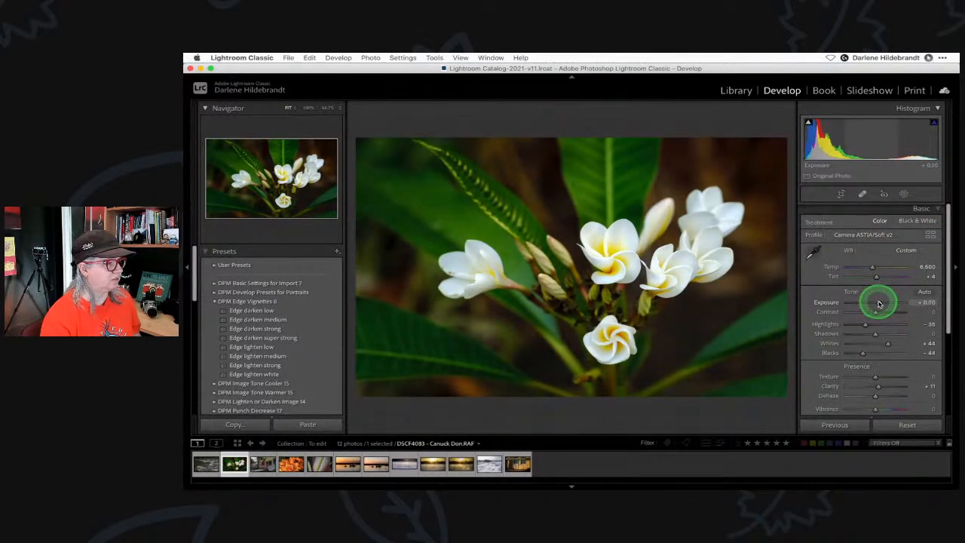
pyautogui.keyDown('alt'); pyautogui.click(865, 354); pyautogui.keyUp('alt')
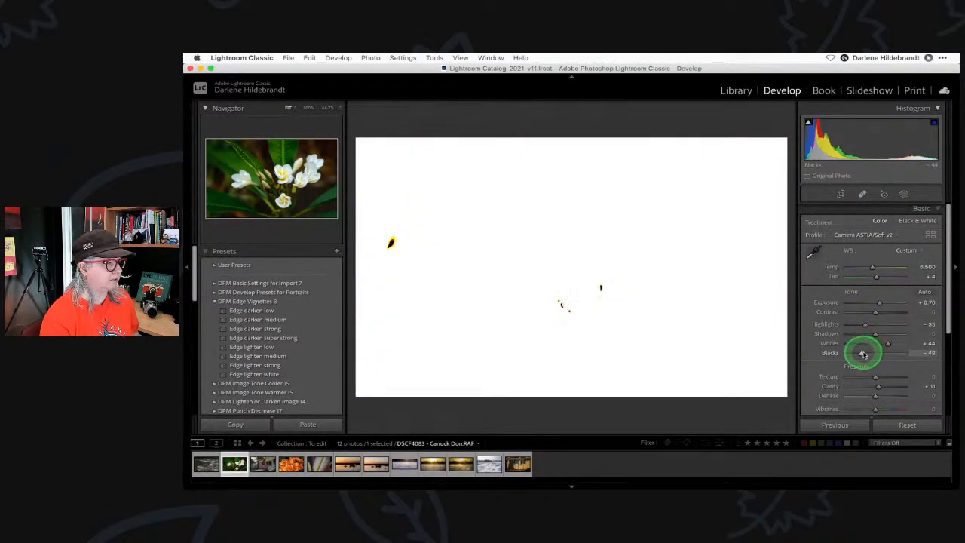
pyautogui.moveTo(862, 354); pyautogui.dragTo(865, 342)
pyautogui.moveTo(878, 303); pyautogui.dragTo(880, 304)
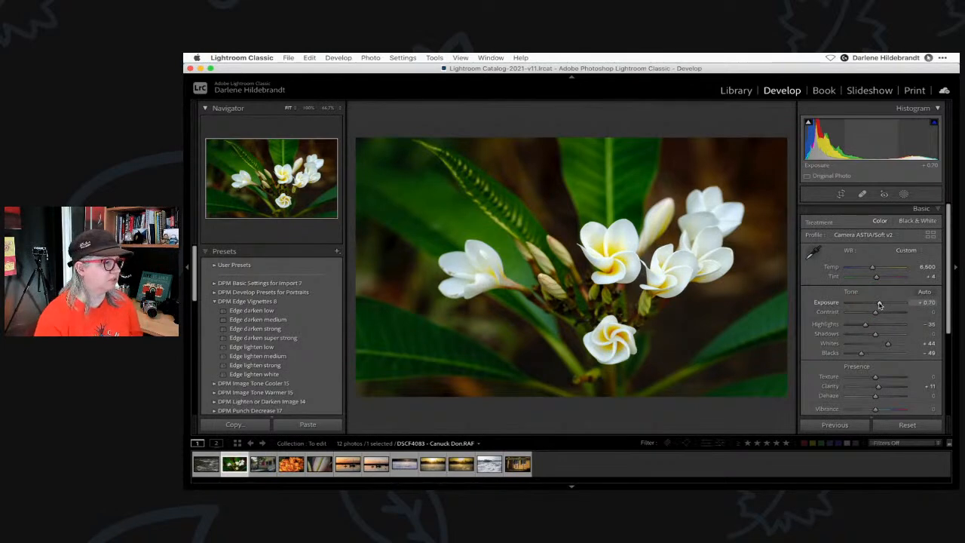
# Open a TIFF copy of the flower photo with Lightroom adjustments in Luminar Neo for further editing.
pyautogui.rightClick(602, 204)
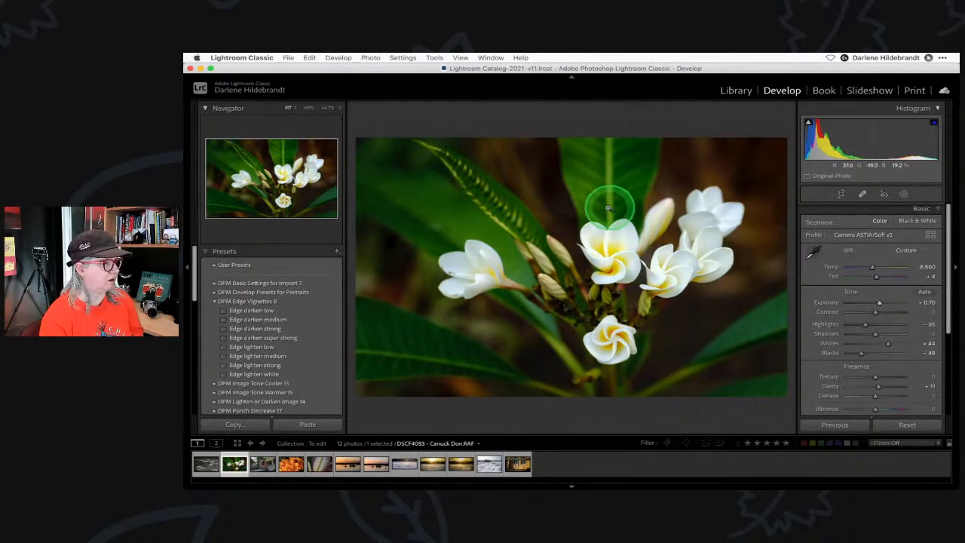
pyautogui.click(613, 282)
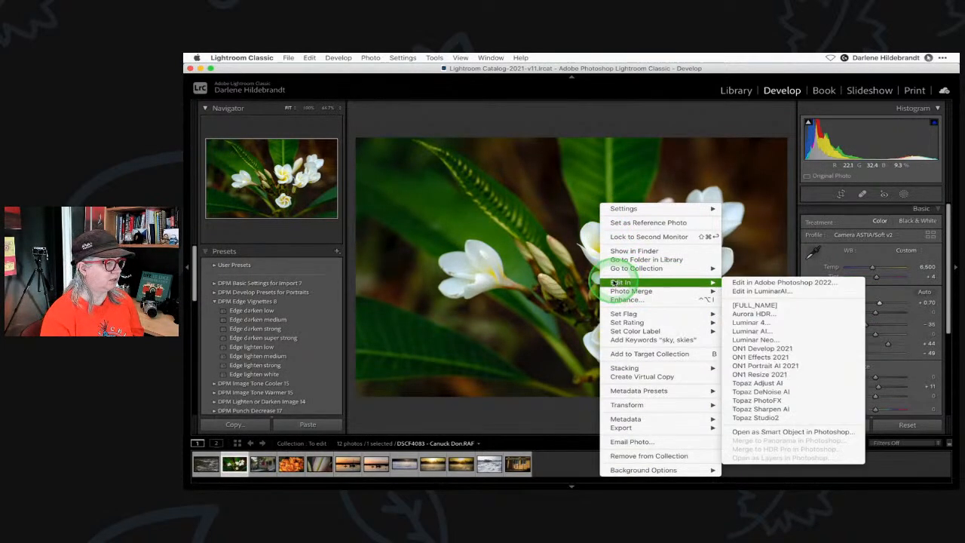
pyautogui.click(753, 340)
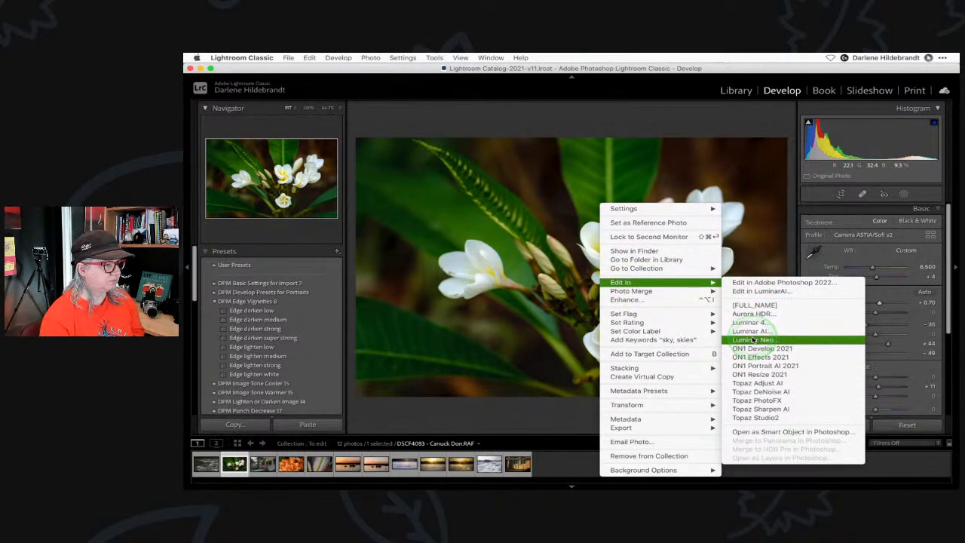
pyautogui.click(752, 340)
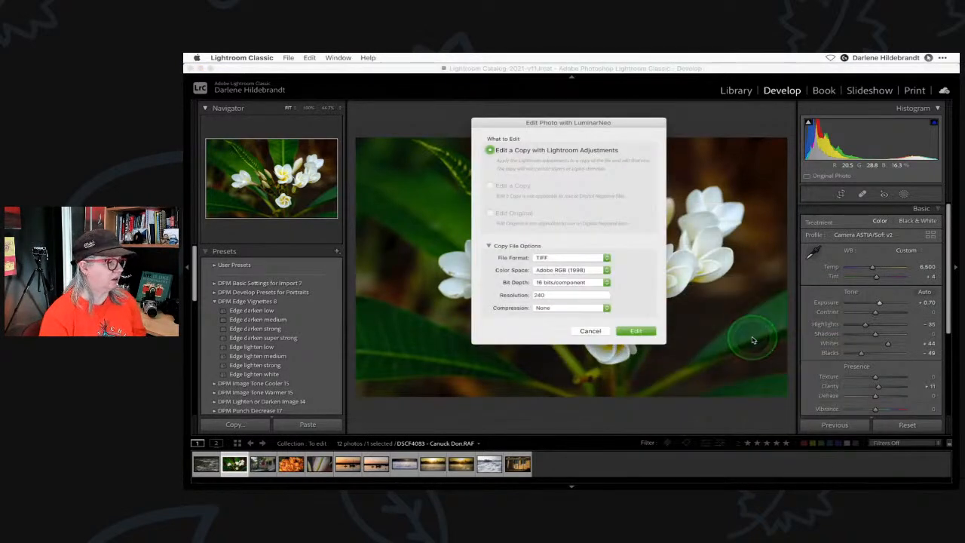
pyautogui.click(633, 330)
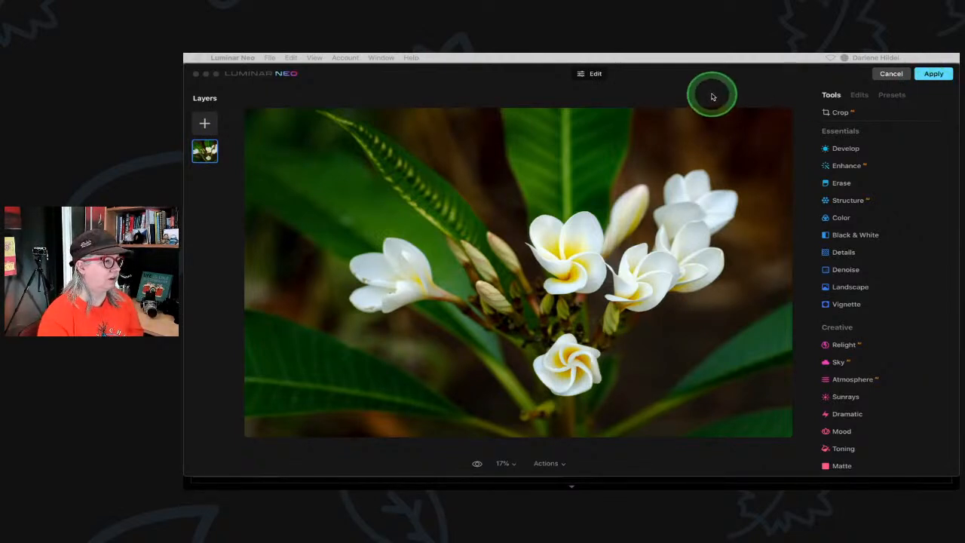
pyautogui.click(686, 86)
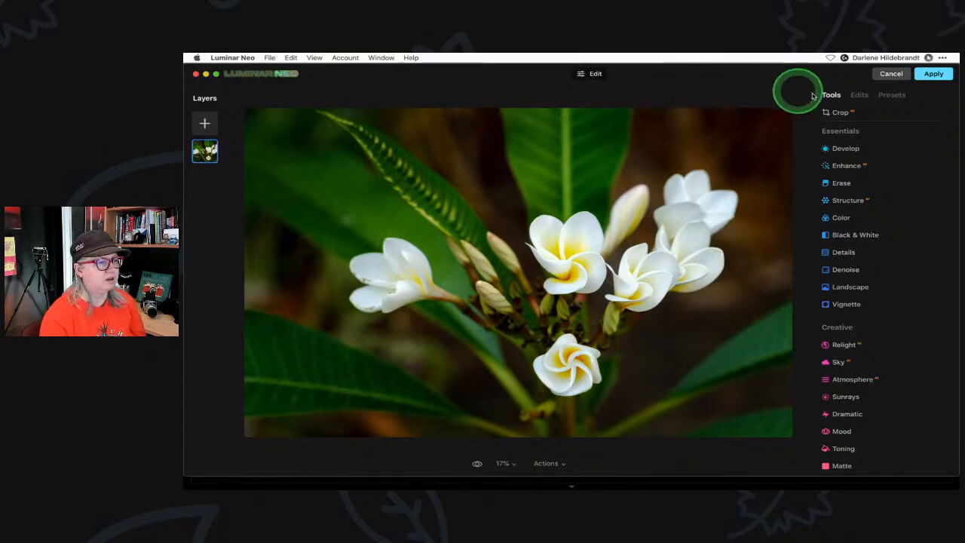
# Try the MicroWorld preset from the Nature collection at full strength and remove it from the photo.
pyautogui.click(890, 96)
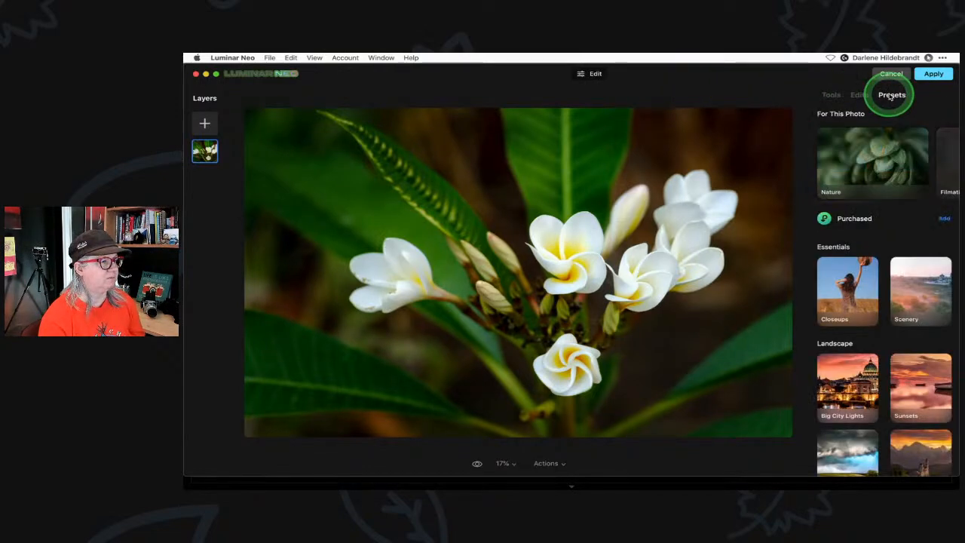
pyautogui.click(858, 155)
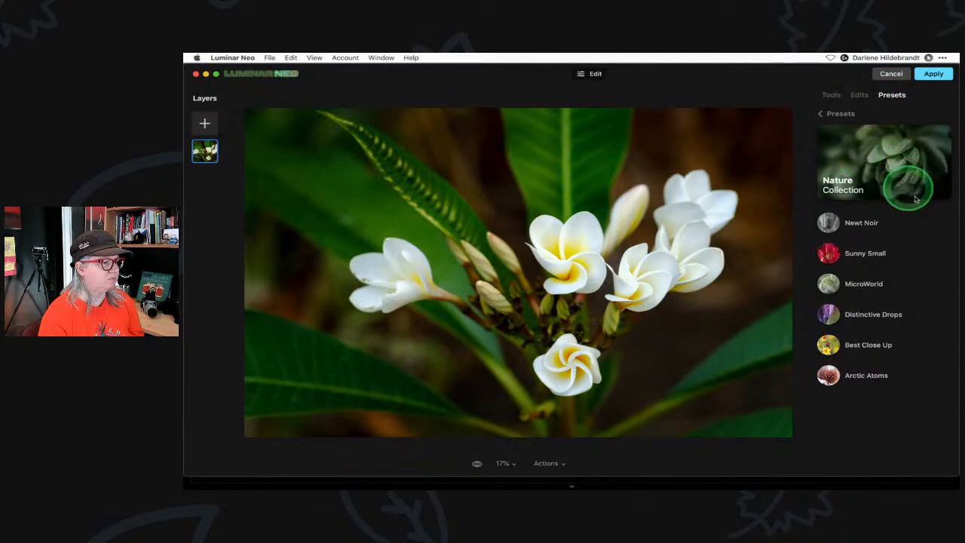
pyautogui.click(832, 281)
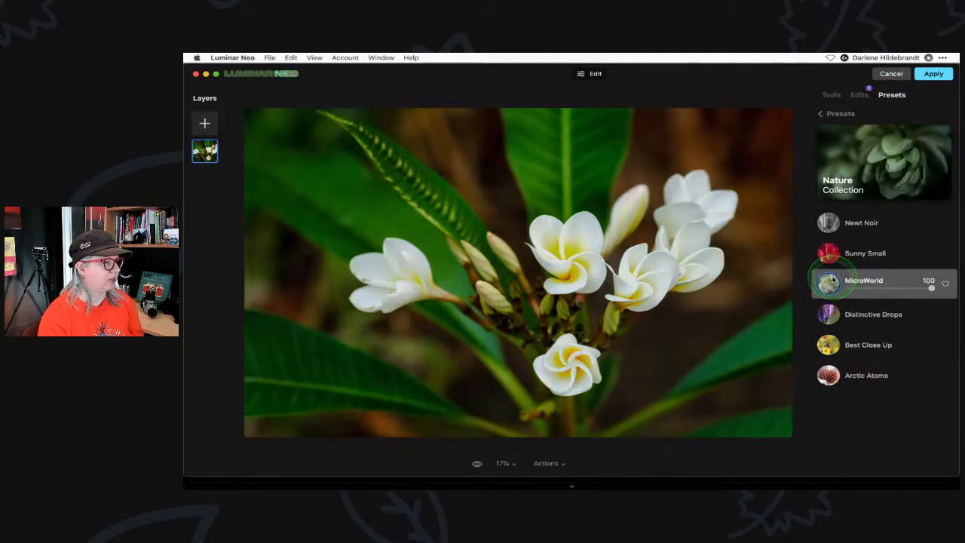
pyautogui.moveTo(926, 287)
pyautogui.mouseDown()
pyautogui.moveTo(866, 287)
pyautogui.moveTo(931, 288)
pyautogui.mouseUp()
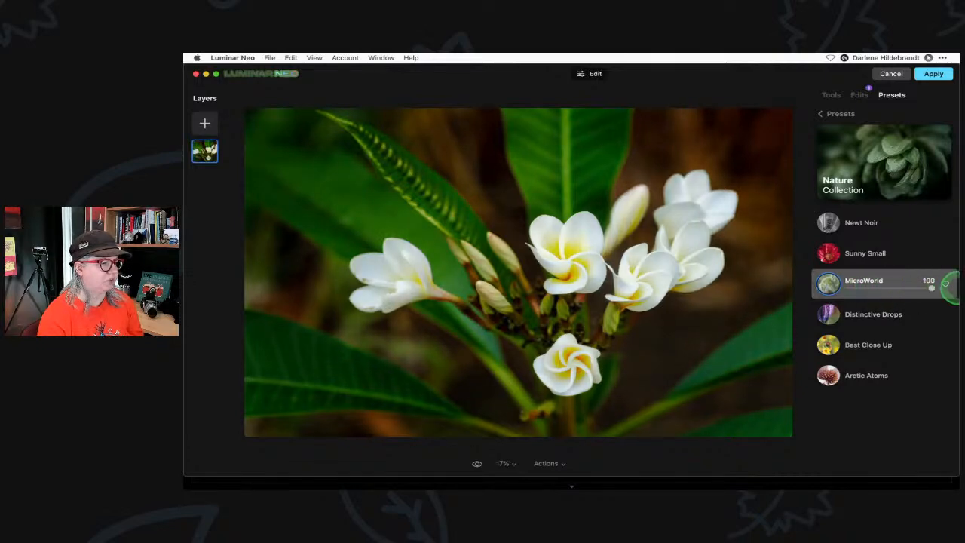
pyautogui.click(859, 96)
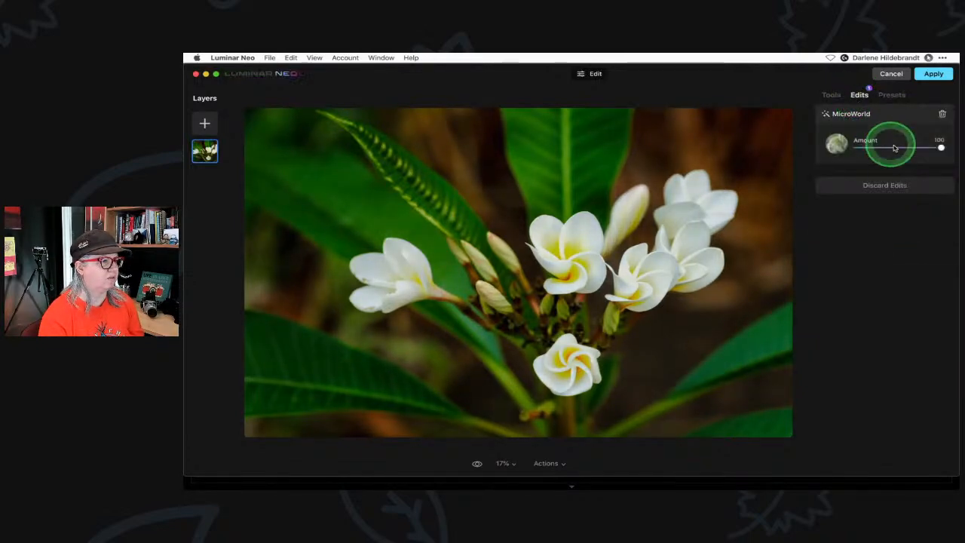
pyautogui.click(939, 114)
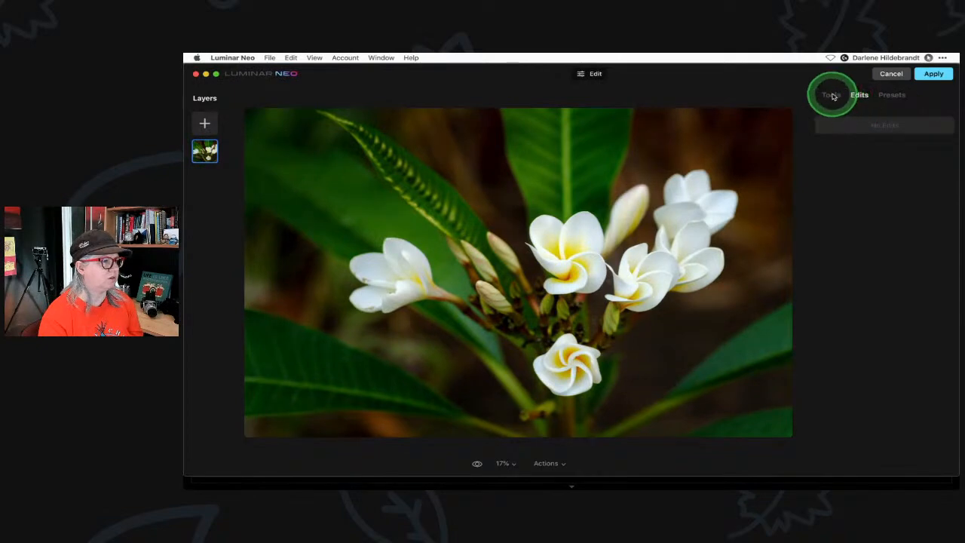
# Add the Mystical effect to the flower photo with an Amount of 65.
pyautogui.click(831, 95)
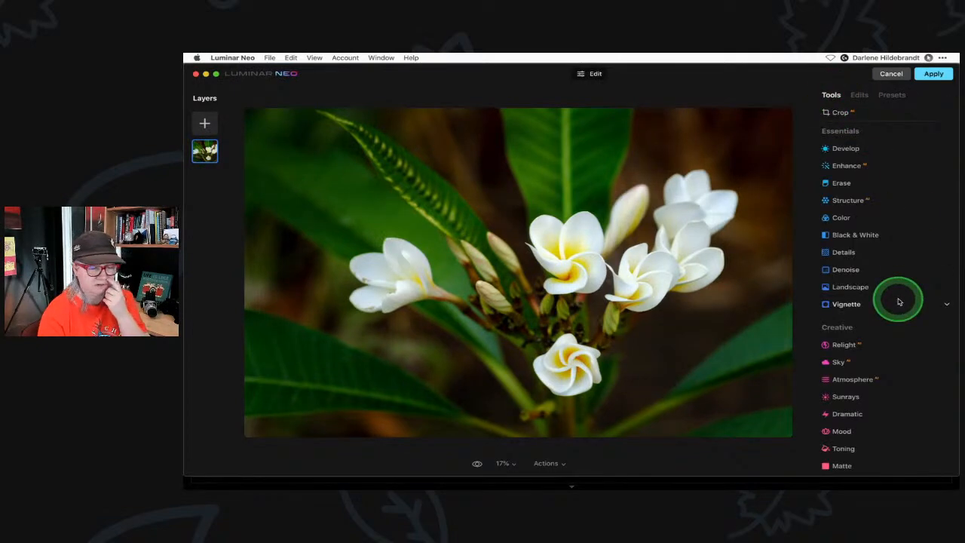
pyautogui.scroll(-3, 899, 302)
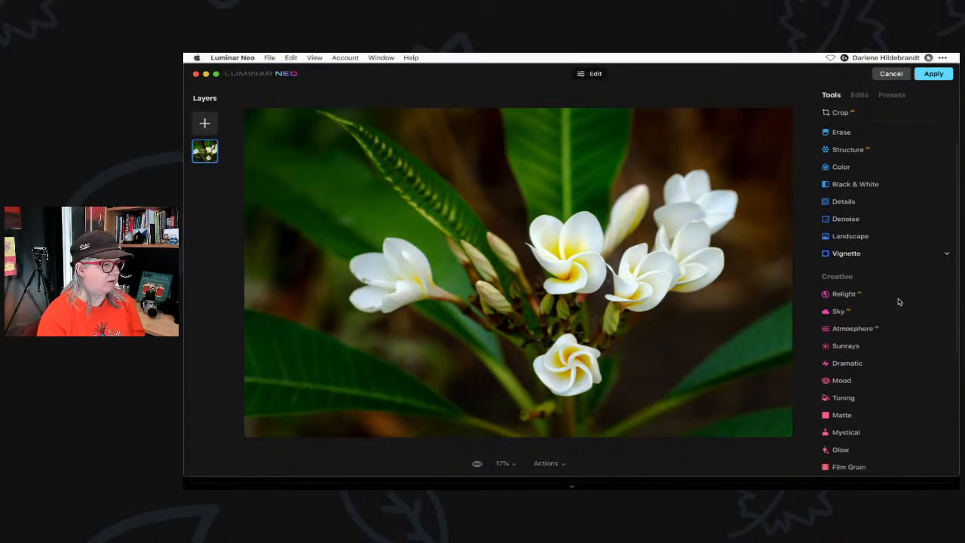
pyautogui.scroll(-4, 898, 302)
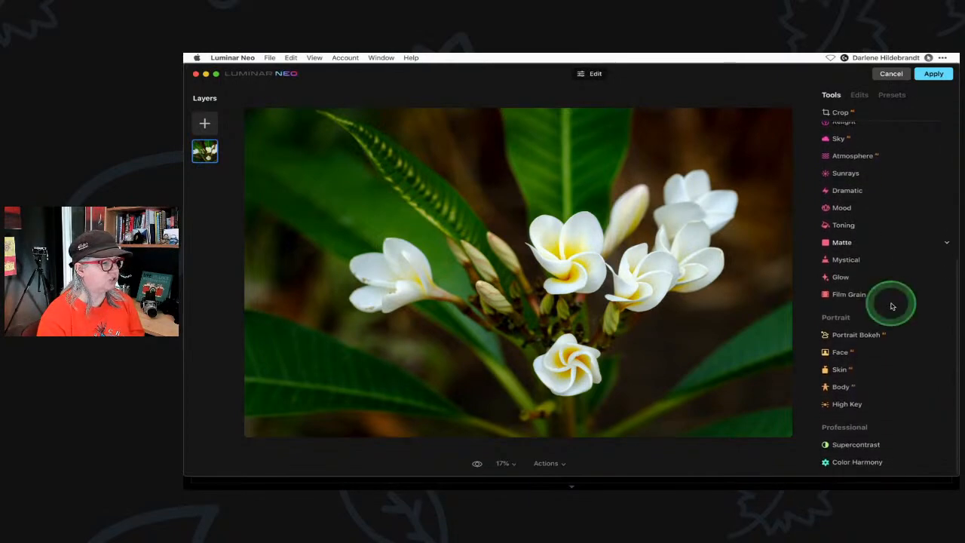
pyautogui.click(838, 260)
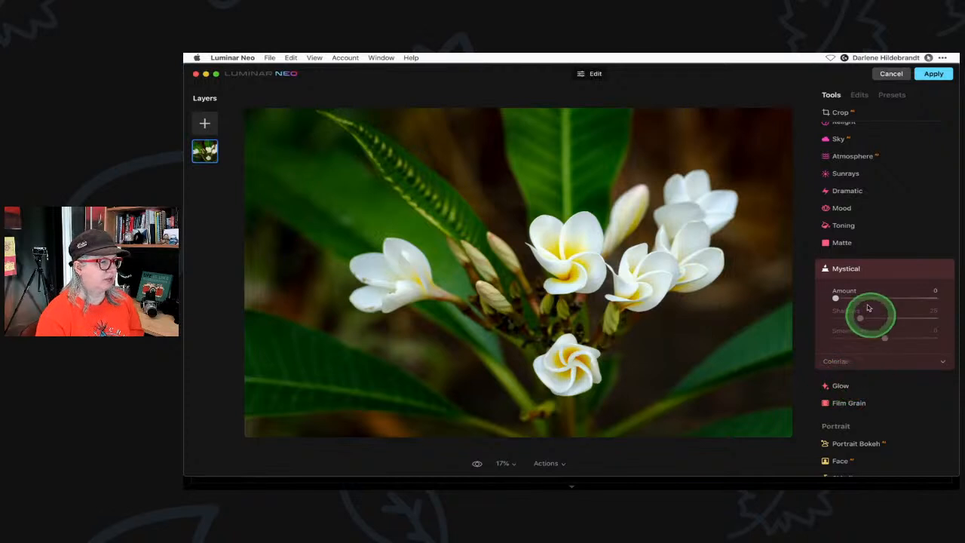
pyautogui.moveTo(834, 297); pyautogui.dragTo(894, 300)
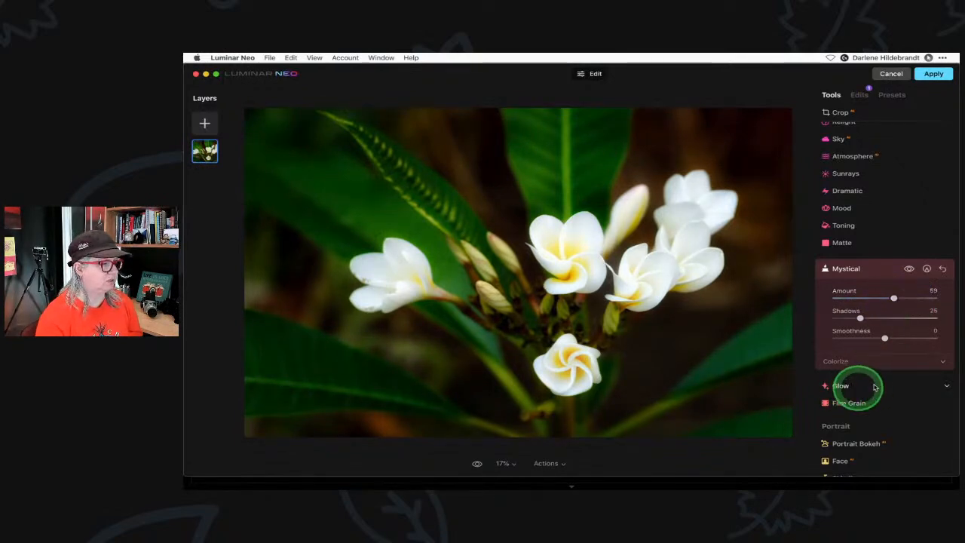
pyautogui.moveTo(893, 299)
pyautogui.mouseDown()
pyautogui.moveTo(847, 298)
pyautogui.moveTo(908, 299)
pyautogui.moveTo(854, 295)
pyautogui.moveTo(898, 298)
pyautogui.mouseUp()
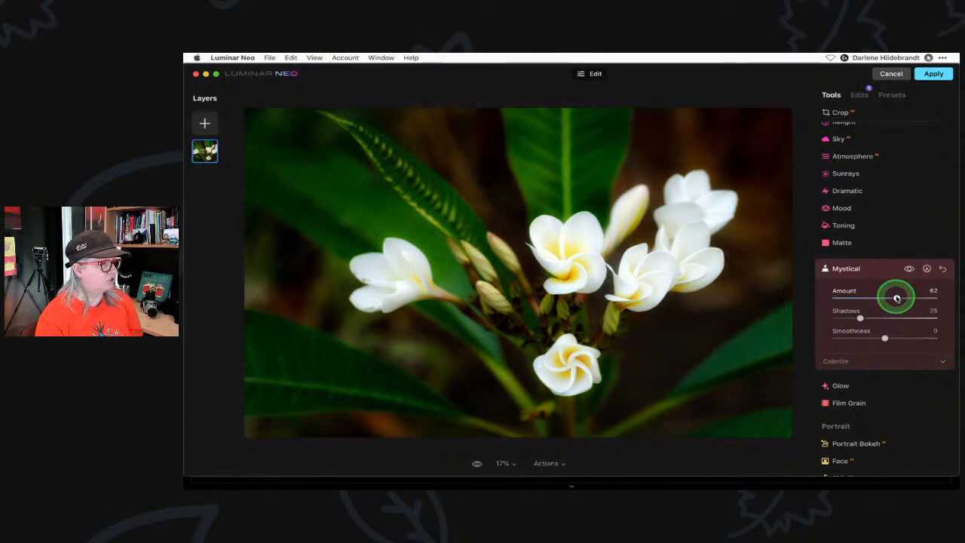
pyautogui.moveTo(896, 298)
pyautogui.mouseDown()
pyautogui.moveTo(831, 298)
pyautogui.moveTo(899, 298)
pyautogui.mouseUp()
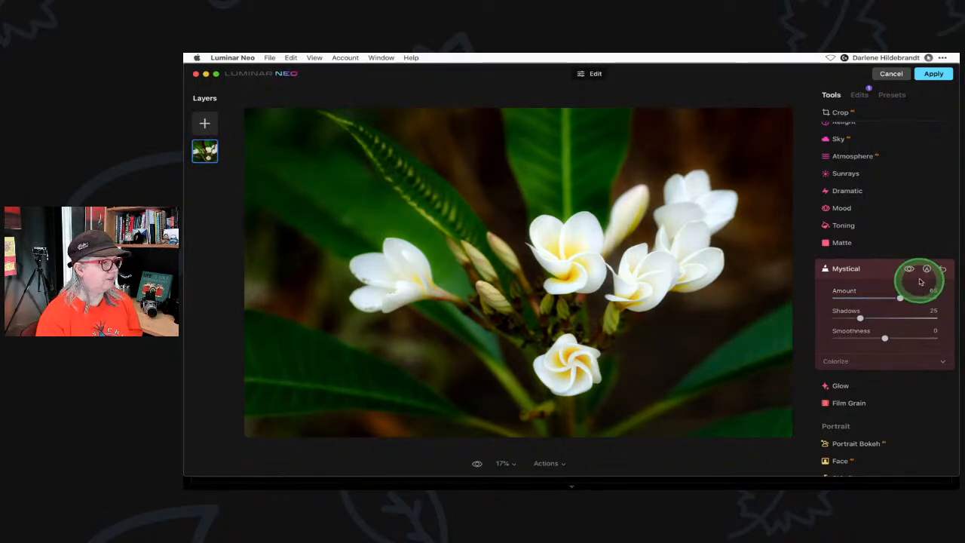
# Mask the Mystical effect by partly erasing it from the white flowers and the surrounding buds at an eraser Strength of 65.
pyautogui.click(926, 269)
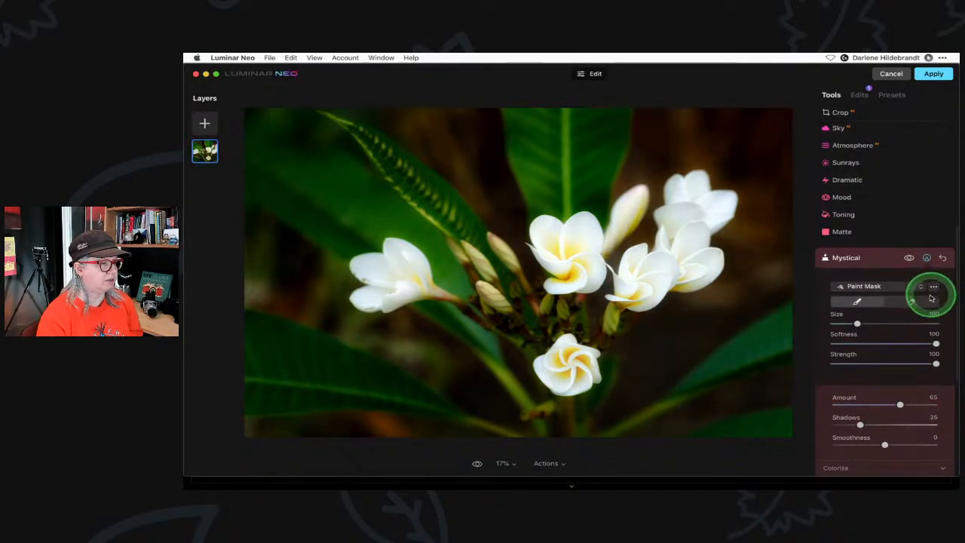
pyautogui.click(913, 302)
pyautogui.moveTo(934, 363)
pyautogui.mouseDown()
pyautogui.moveTo(867, 362)
pyautogui.moveTo(900, 360)
pyautogui.mouseUp()
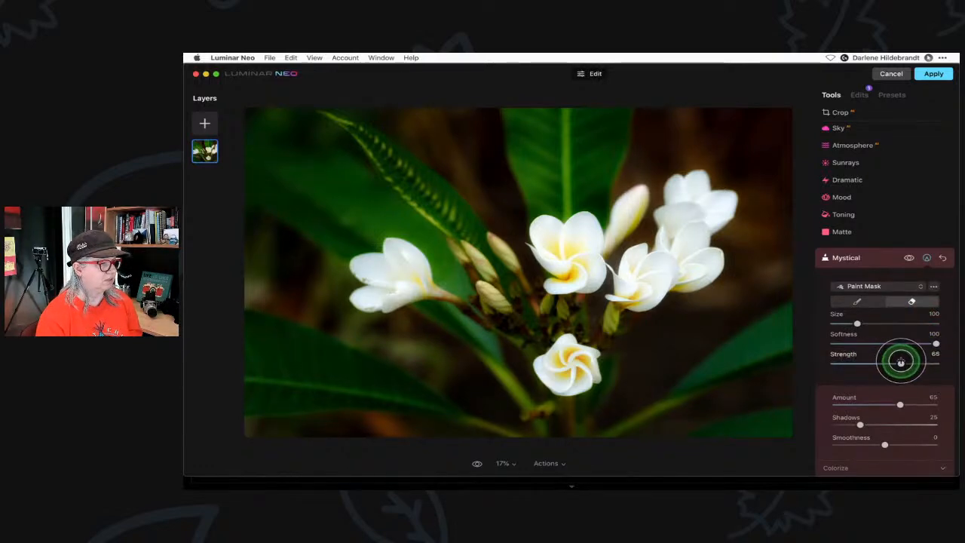
pyautogui.moveTo(563, 273)
pyautogui.mouseDown()
pyautogui.moveTo(580, 231)
pyautogui.moveTo(548, 231)
pyautogui.moveTo(563, 284)
pyautogui.moveTo(583, 267)
pyautogui.moveTo(568, 232)
pyautogui.moveTo(545, 246)
pyautogui.moveTo(561, 279)
pyautogui.mouseUp()
pyautogui.moveTo(638, 287)
pyautogui.mouseDown()
pyautogui.moveTo(584, 370)
pyautogui.moveTo(577, 347)
pyautogui.moveTo(548, 357)
pyautogui.moveTo(573, 377)
pyautogui.moveTo(572, 353)
pyautogui.moveTo(566, 374)
pyautogui.moveTo(628, 396)
pyautogui.mouseUp()
pyautogui.moveTo(511, 314); pyautogui.dragTo(469, 279)
pyautogui.moveTo(409, 273)
pyautogui.mouseDown()
pyautogui.moveTo(364, 285)
pyautogui.moveTo(422, 291)
pyautogui.mouseUp()
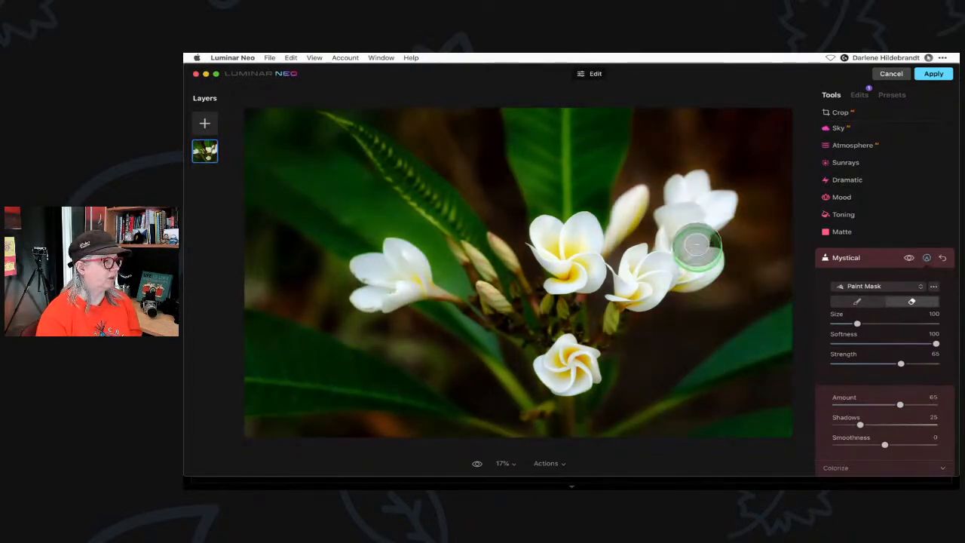
pyautogui.moveTo(671, 267)
pyautogui.mouseDown()
pyautogui.moveTo(694, 269)
pyautogui.moveTo(663, 244)
pyautogui.moveTo(581, 215)
pyautogui.mouseUp()
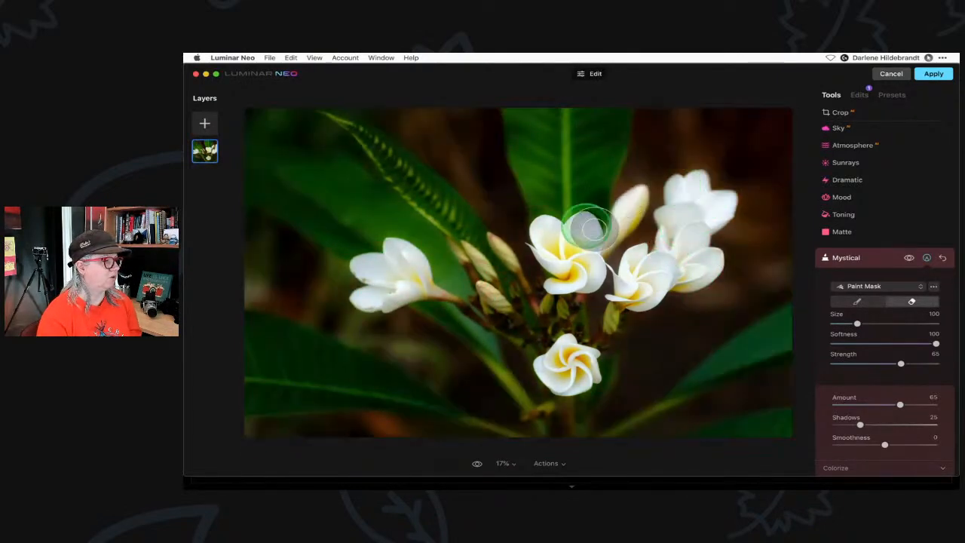
pyautogui.click(926, 257)
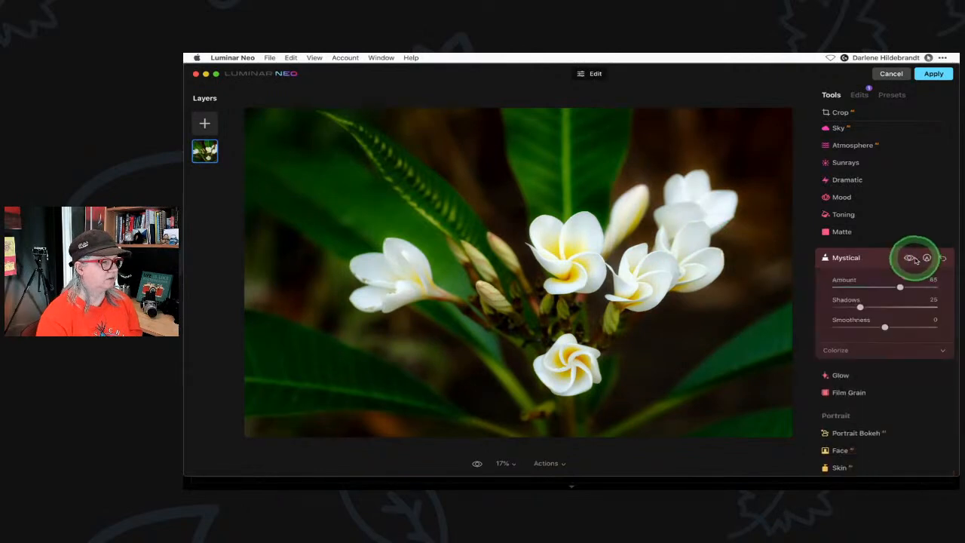
# Compare the flower photo with and without the masked Mystical effect.
pyautogui.click(909, 258)
pyautogui.click(909, 258)
pyautogui.click(909, 258)
pyautogui.click(909, 257)
pyautogui.click(884, 258)
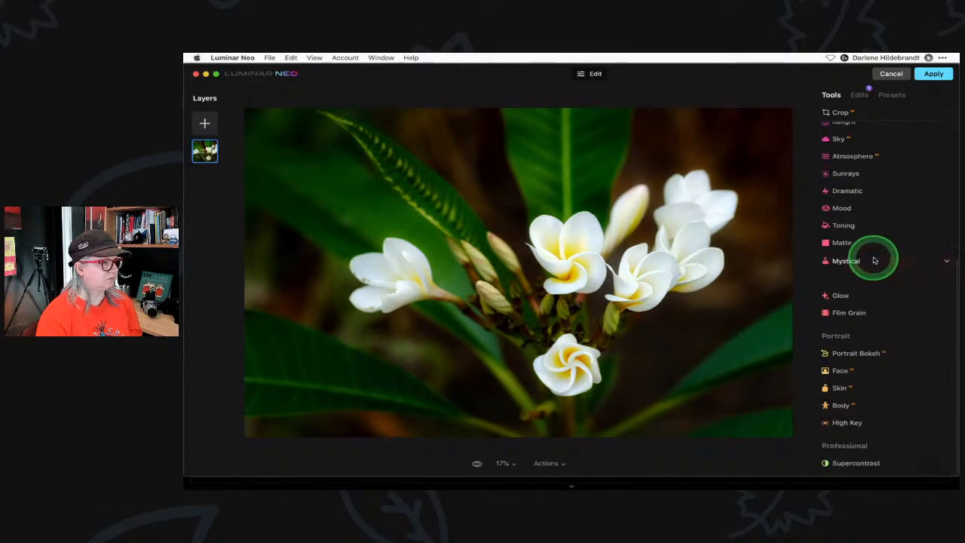
# Try the Glow tool's Orton Effect on the flower photo with an Amount of 52.
pyautogui.click(855, 279)
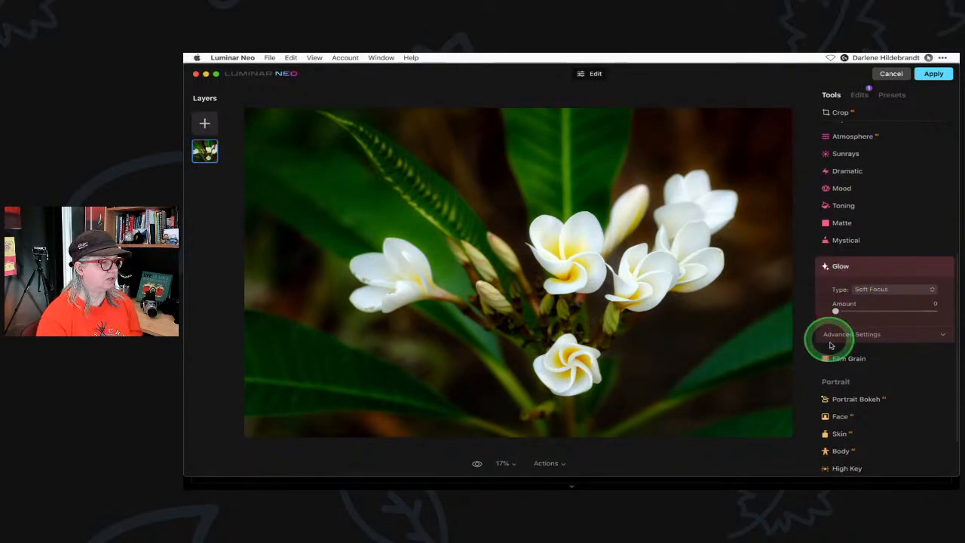
pyautogui.click(834, 334)
pyautogui.click(878, 293)
pyautogui.click(877, 302)
pyautogui.moveTo(841, 311); pyautogui.dragTo(881, 312)
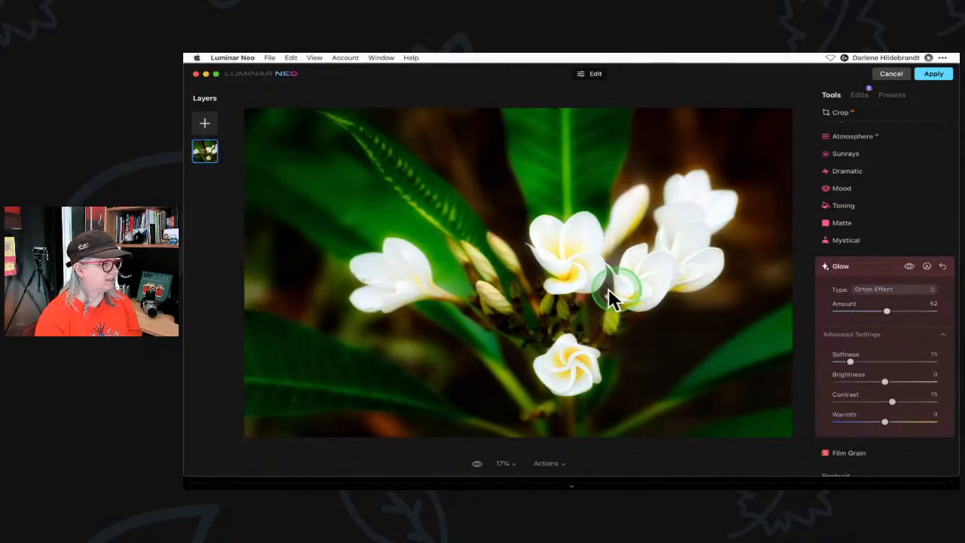
# Try the Orton Effect Soft and Soft Focus glow types and reset the Glow tool.
pyautogui.click(857, 287)
pyautogui.click(856, 287)
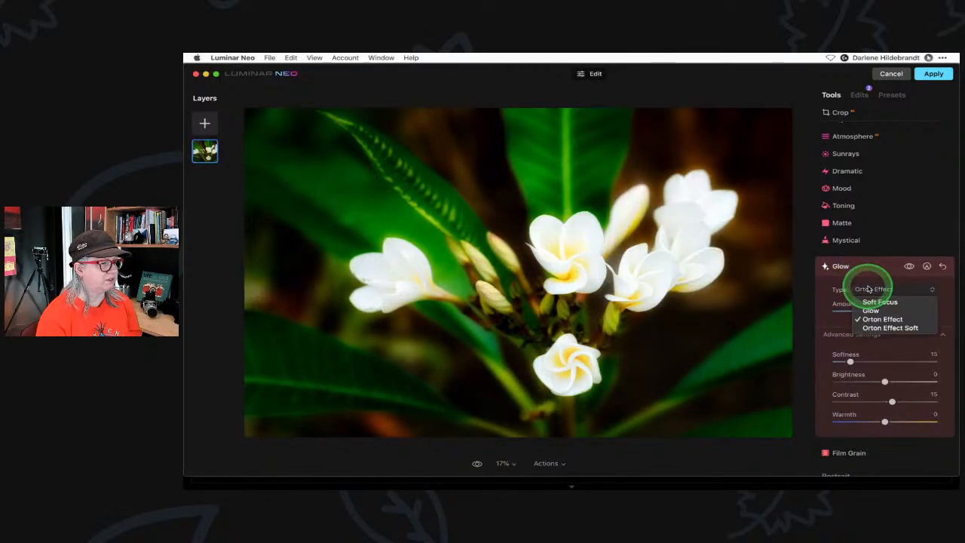
pyautogui.click(873, 327)
pyautogui.click(876, 289)
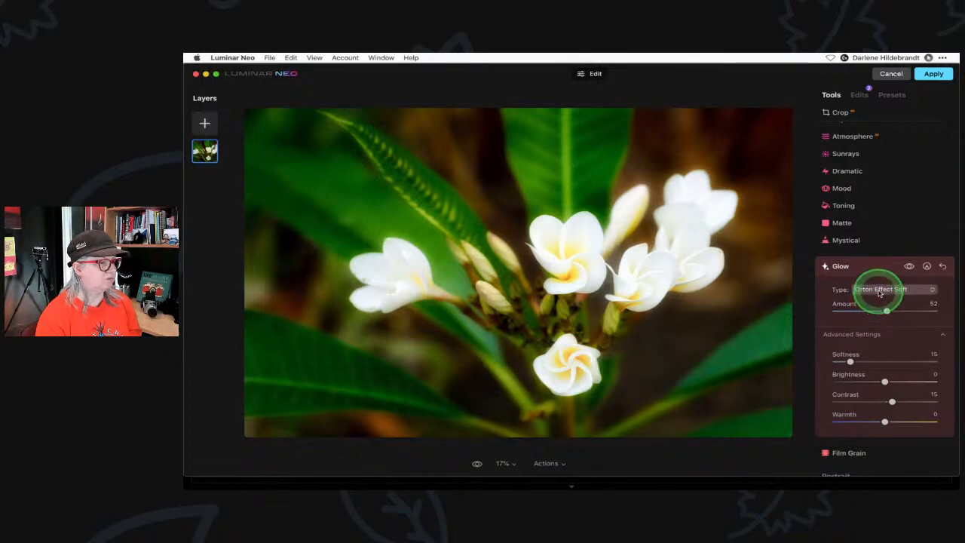
pyautogui.click(878, 301)
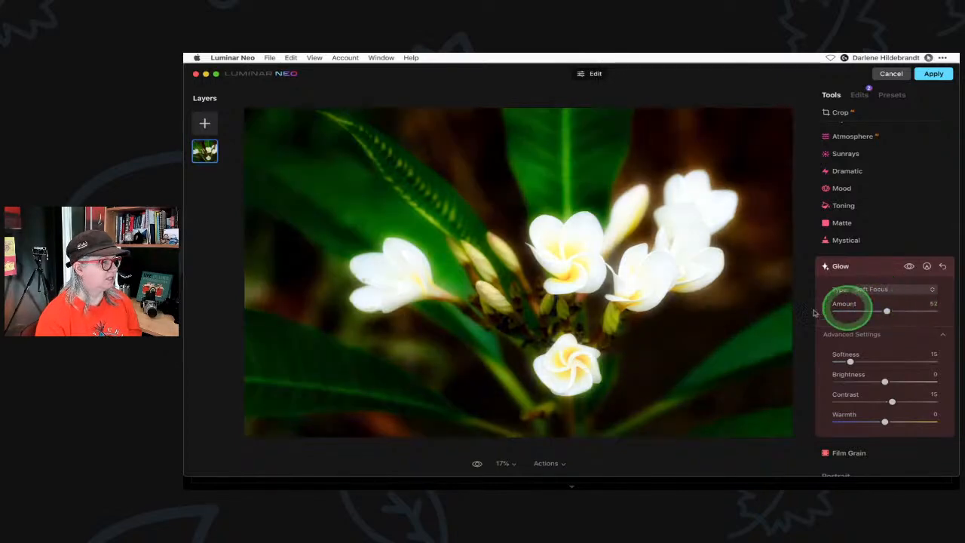
pyautogui.click(941, 265)
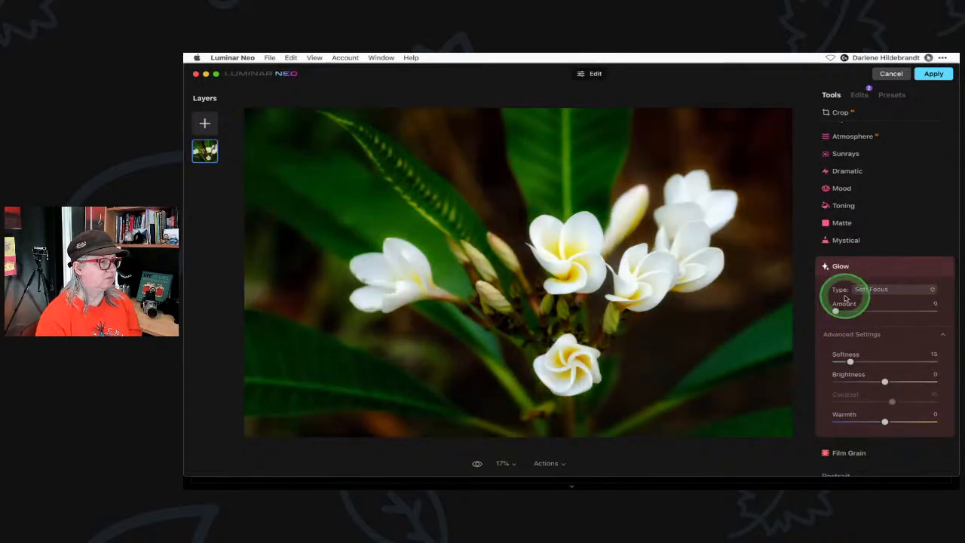
pyautogui.click(874, 266)
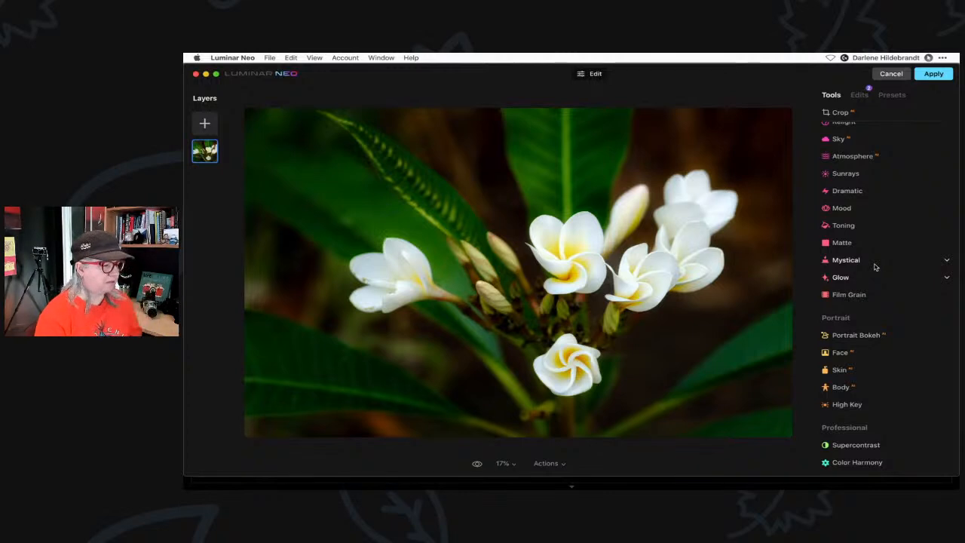
# Shift the leaves toward yellow in the Landscape tool with Foliage Enhancer 21 and Foliage Hue -49.
pyautogui.scroll(5, 874, 266)
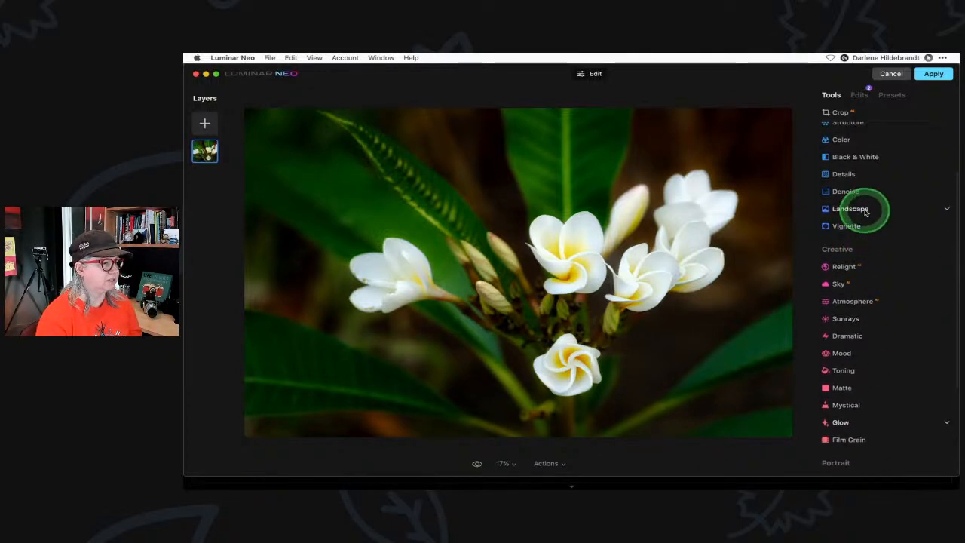
pyautogui.click(867, 211)
pyautogui.click(840, 317)
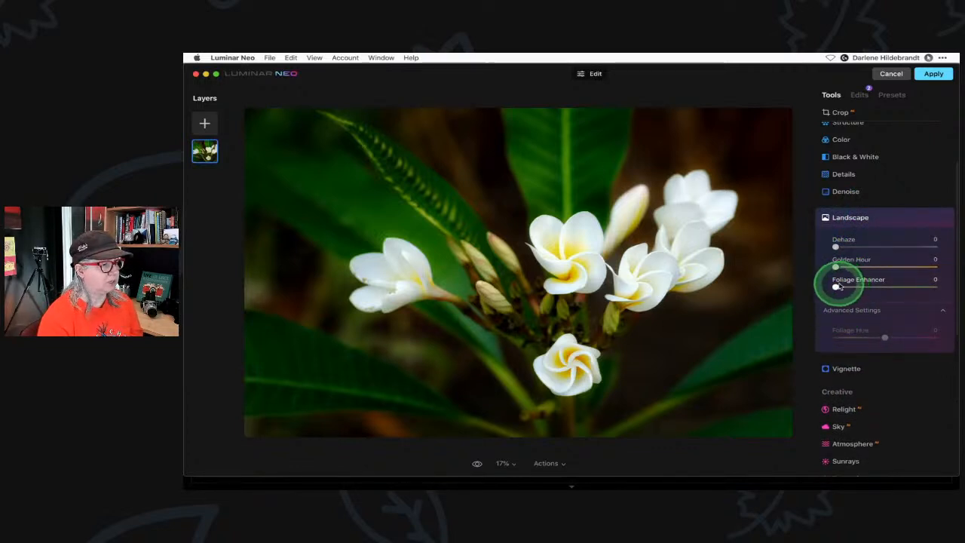
pyautogui.moveTo(835, 286); pyautogui.dragTo(896, 287)
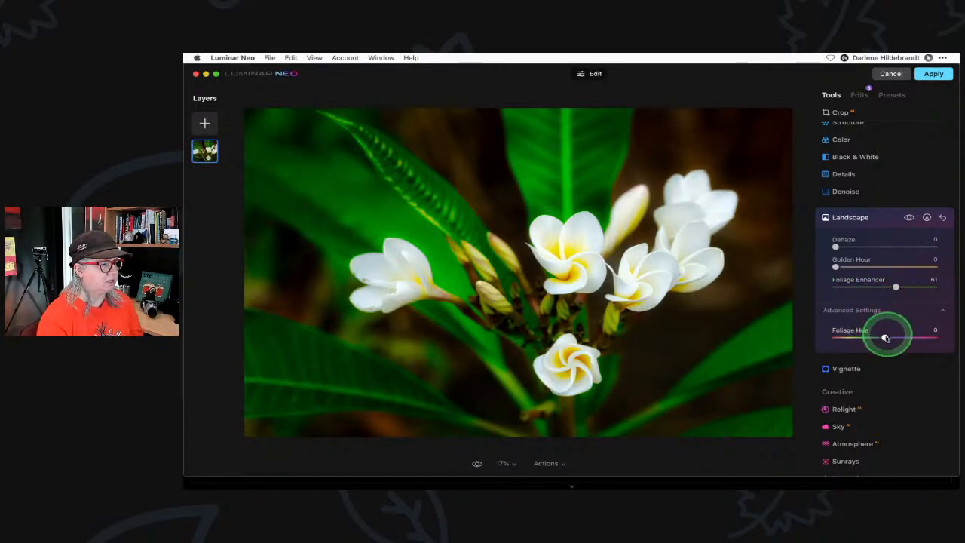
pyautogui.moveTo(885, 337); pyautogui.dragTo(856, 338)
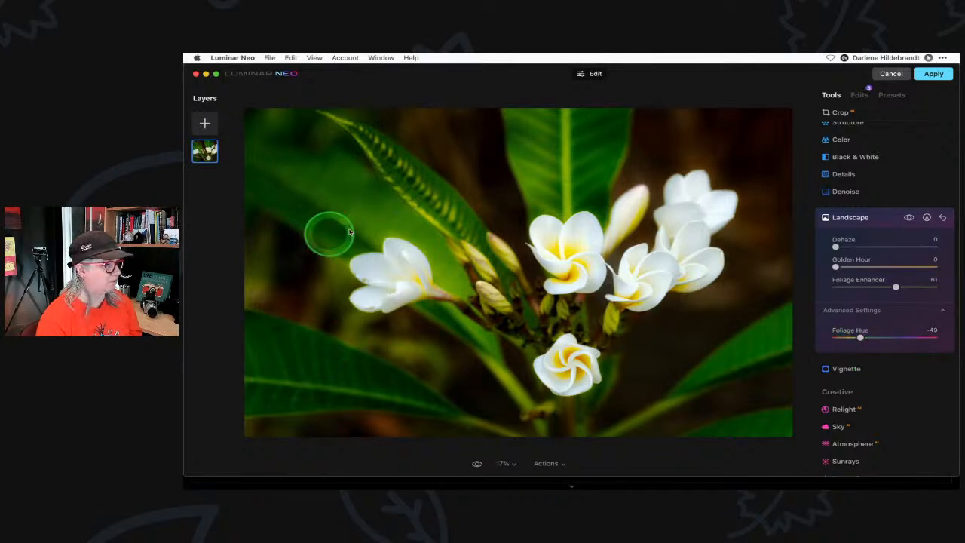
pyautogui.moveTo(891, 290); pyautogui.dragTo(855, 288)
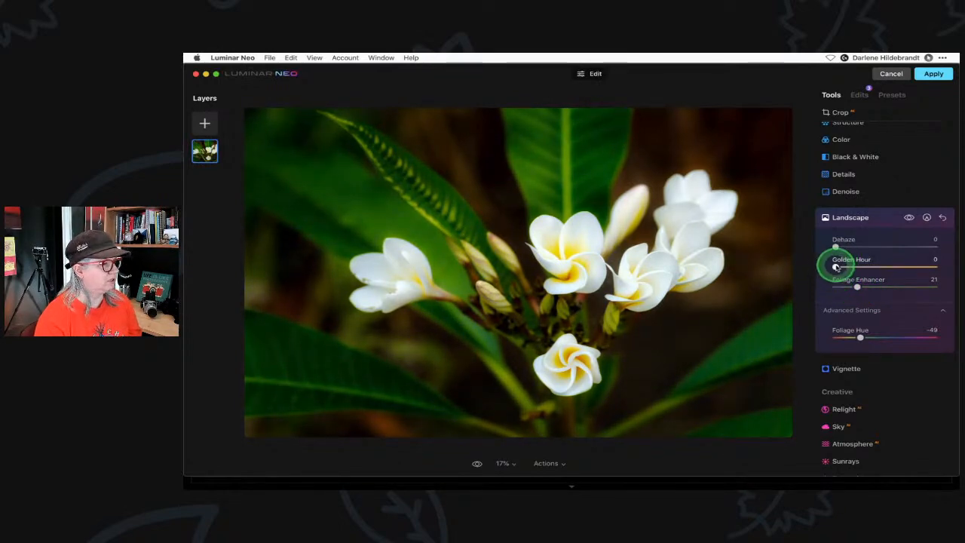
# Warm the flower photo with a low Golden Hour amount.
pyautogui.moveTo(845, 266)
pyautogui.mouseDown()
pyautogui.moveTo(928, 267)
pyautogui.moveTo(835, 268)
pyautogui.moveTo(845, 267)
pyautogui.mouseUp()
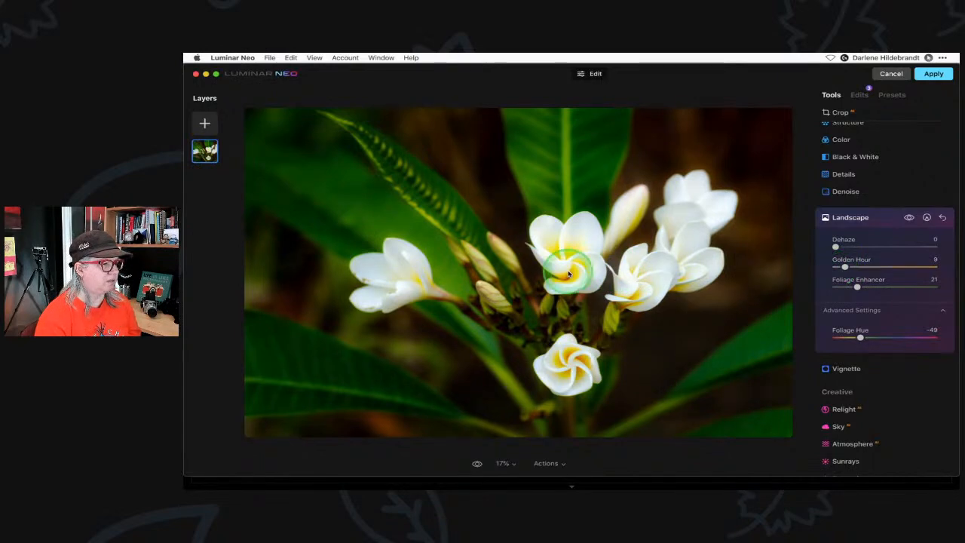
pyautogui.moveTo(845, 267); pyautogui.dragTo(846, 268)
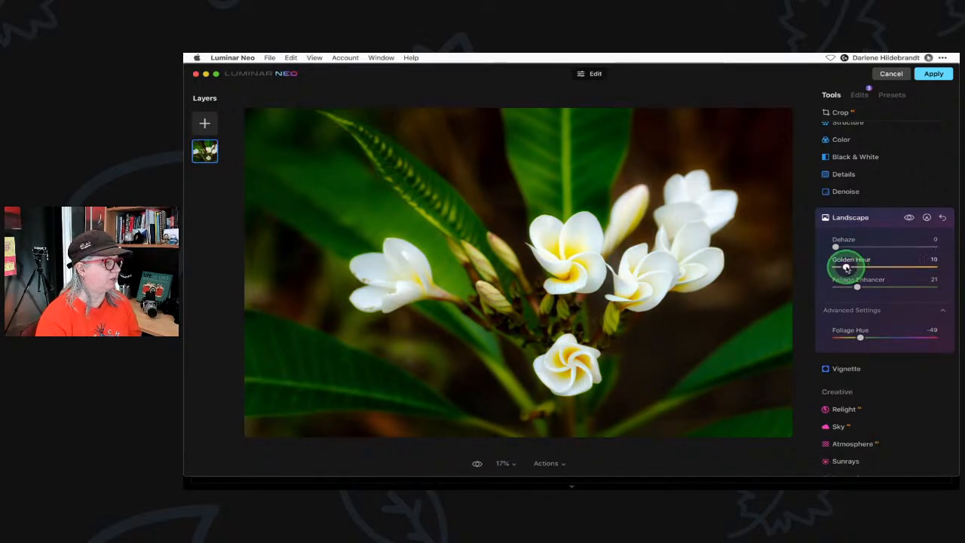
pyautogui.moveTo(850, 266); pyautogui.dragTo(853, 266)
# Compare the flower photo with and without the Landscape adjustments.
pyautogui.click(908, 218)
pyautogui.click(908, 219)
pyautogui.click(908, 219)
pyautogui.click(908, 219)
pyautogui.click(908, 219)
pyautogui.click(909, 219)
pyautogui.click(878, 222)
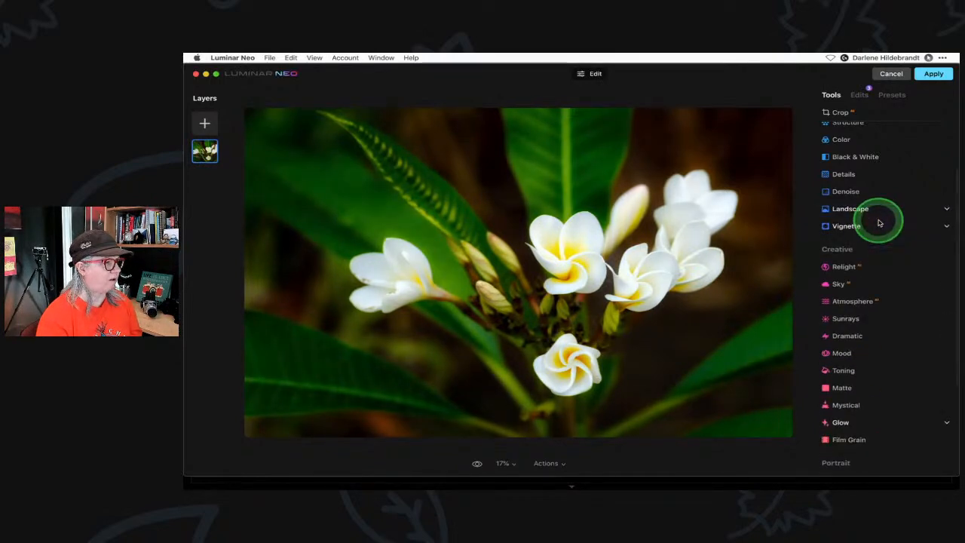
# Add the Mood effect to the flower photo using the Anaheim LUT with an Amount of 53.
pyautogui.scroll(-5, 879, 221)
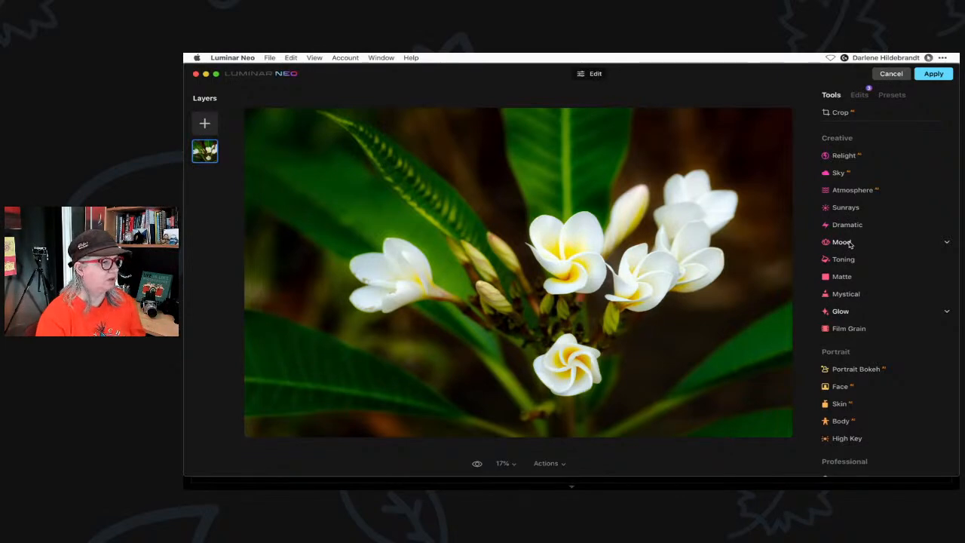
pyautogui.click(841, 242)
pyautogui.click(877, 275)
pyautogui.moveTo(865, 294); pyautogui.dragTo(885, 295)
pyautogui.click(875, 275)
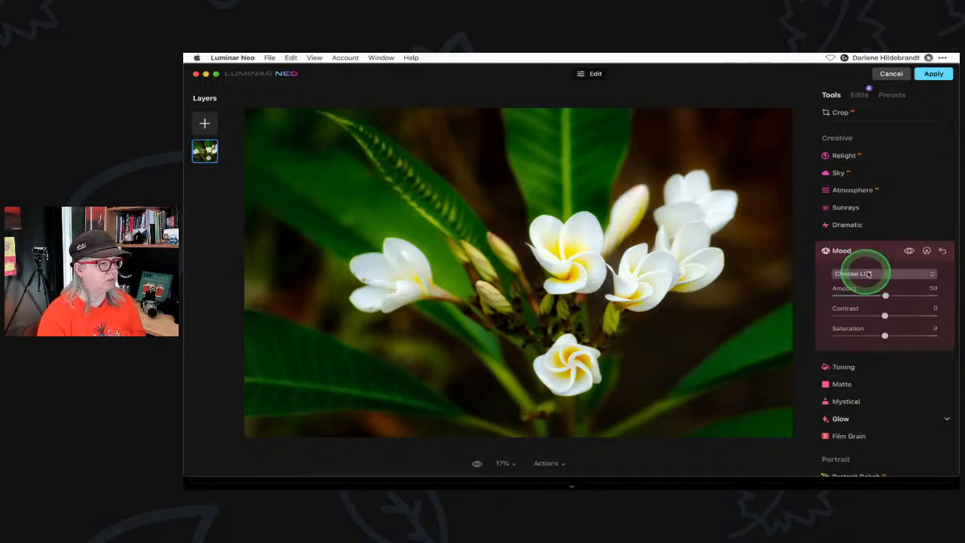
pyautogui.click(874, 275)
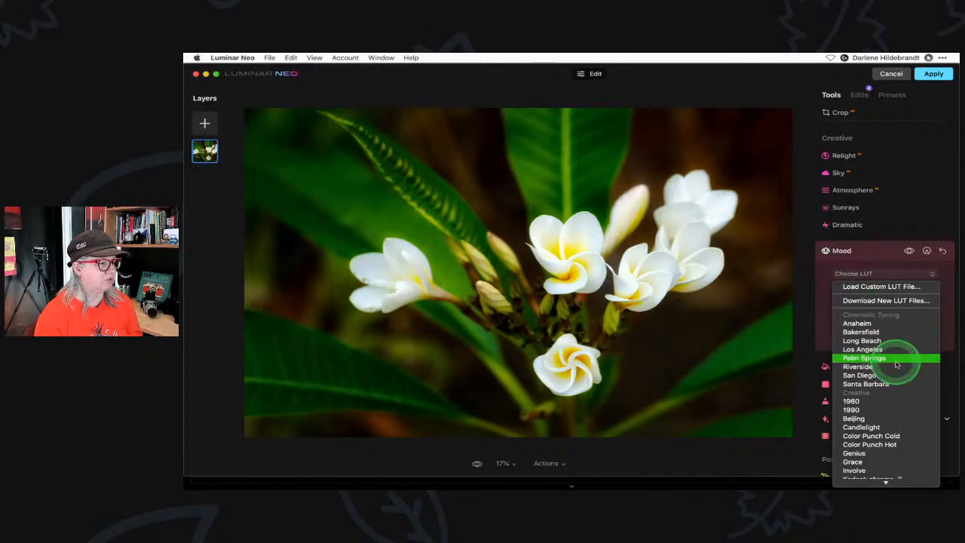
pyautogui.scroll(-1, 900, 360)
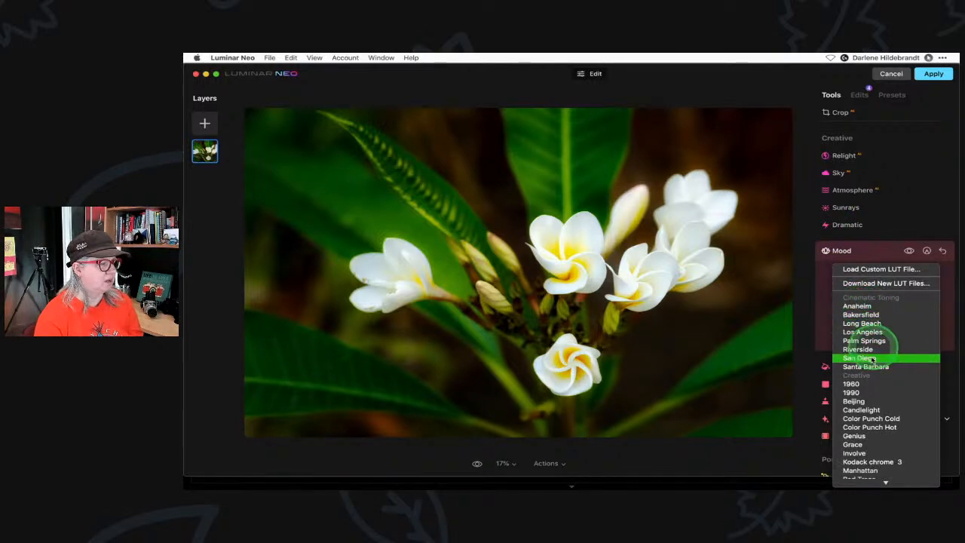
pyautogui.click(867, 306)
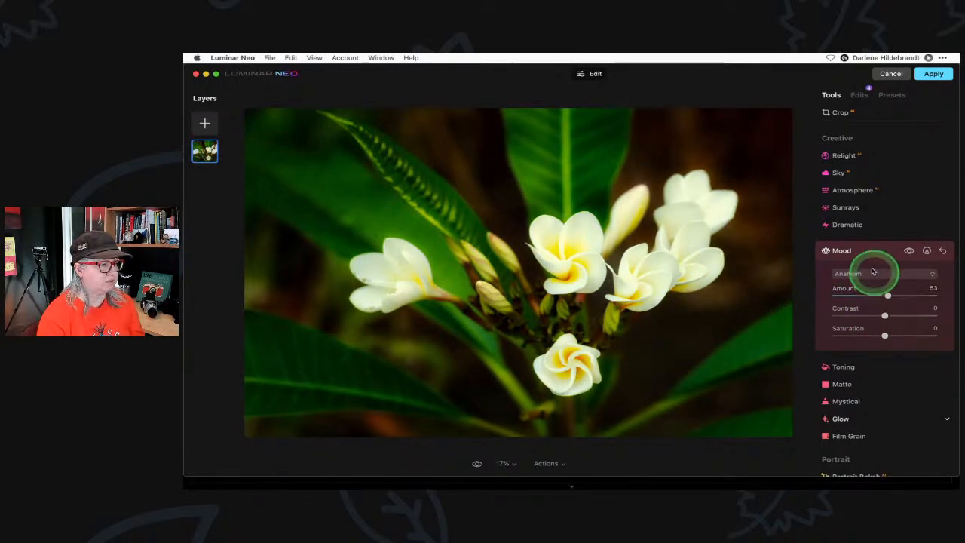
# Try the Bakersfield, Long Beach and Los Angeles LUTs for the Mood effect.
pyautogui.click(877, 275)
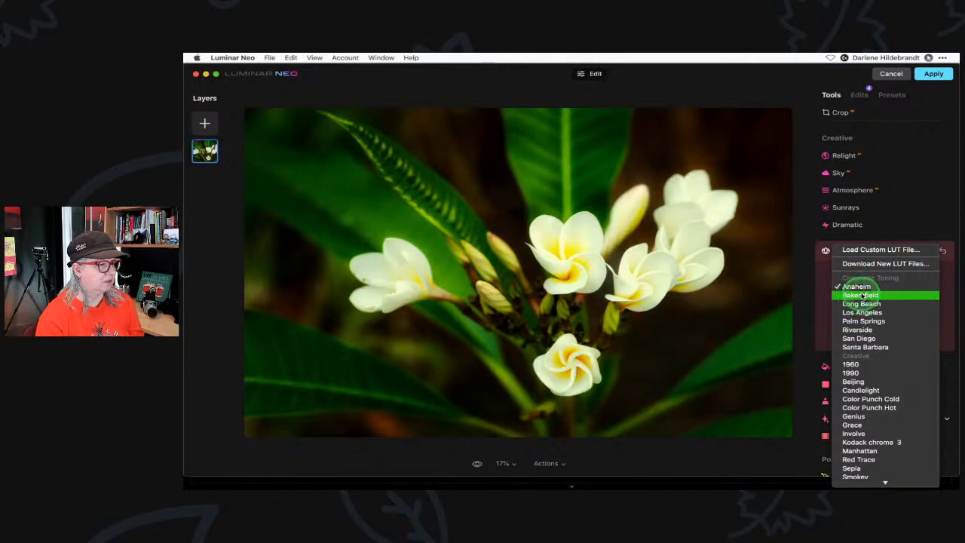
pyautogui.click(862, 295)
pyautogui.click(867, 275)
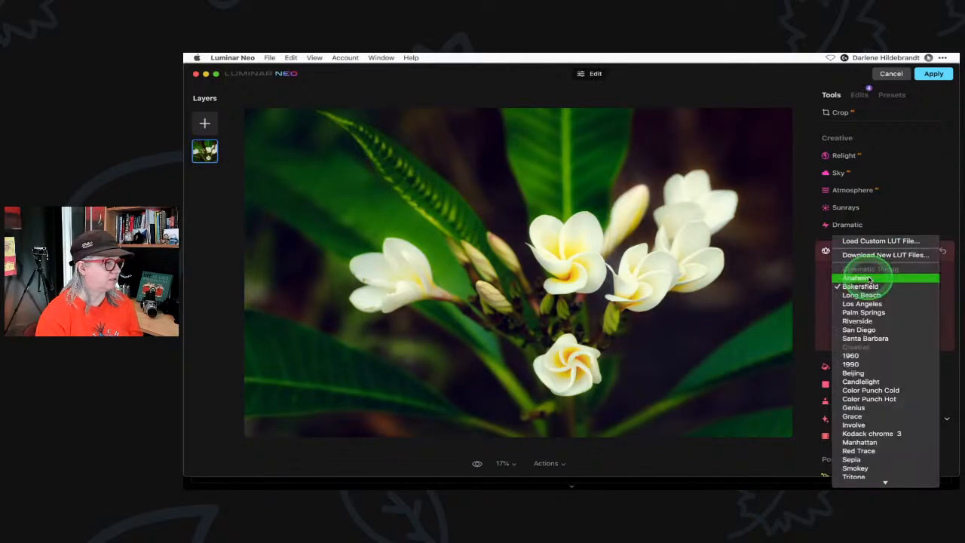
pyautogui.click(869, 295)
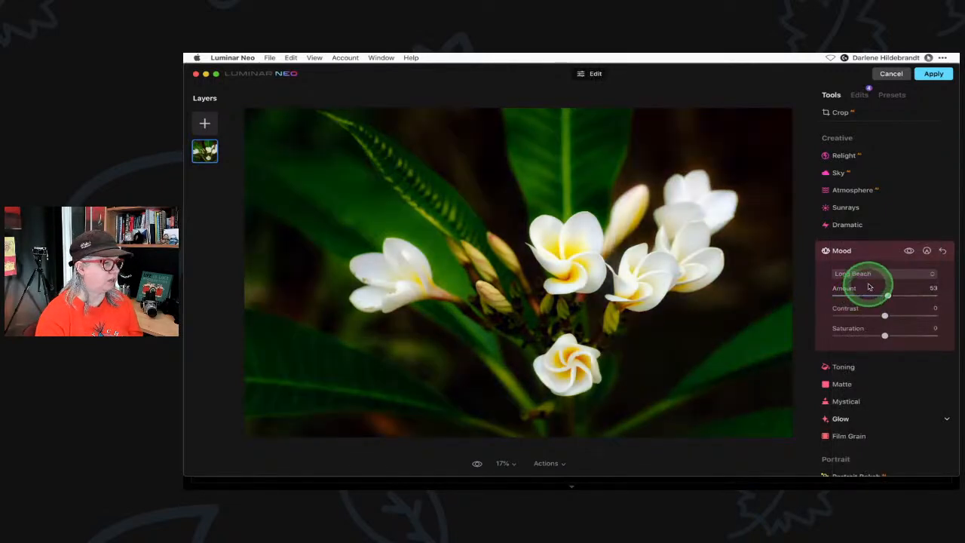
pyautogui.click(874, 275)
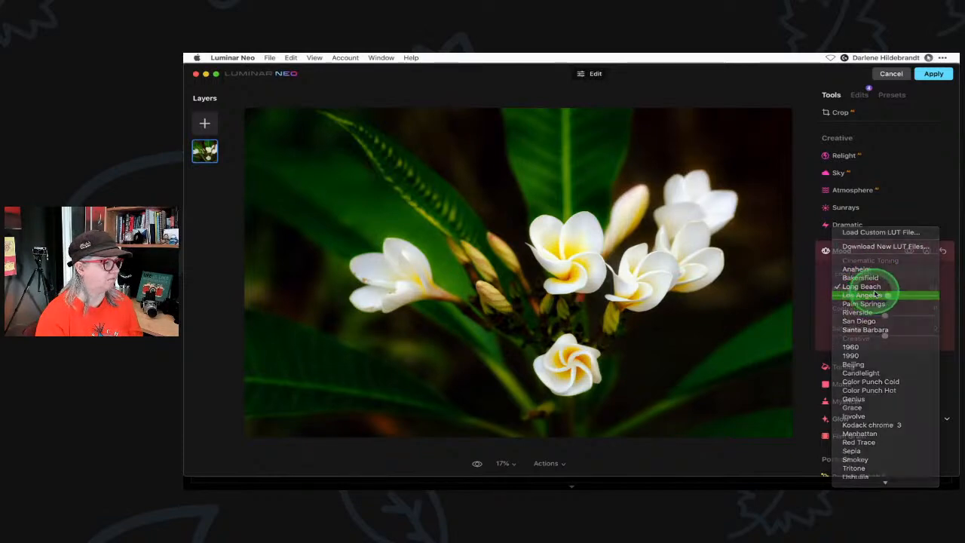
pyautogui.click(867, 294)
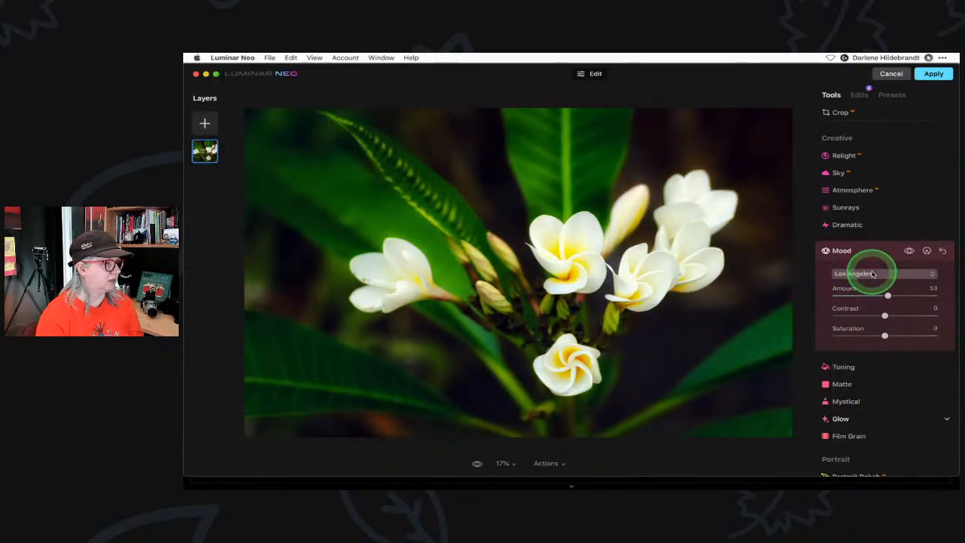
# Preview the Palm Springs and San Diego LUTs for the Mood effect and switch to Auckland.
pyautogui.click(872, 273)
pyautogui.click(874, 295)
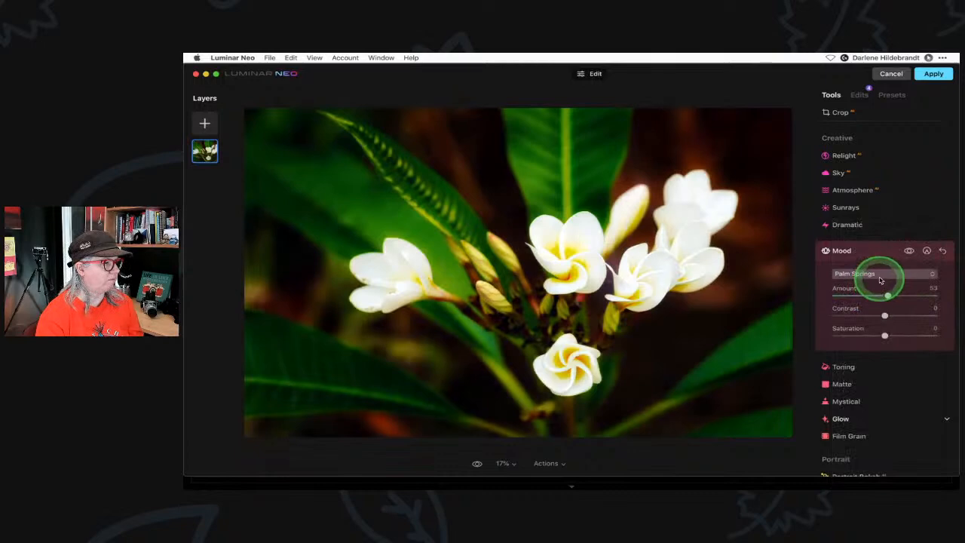
pyautogui.click(879, 274)
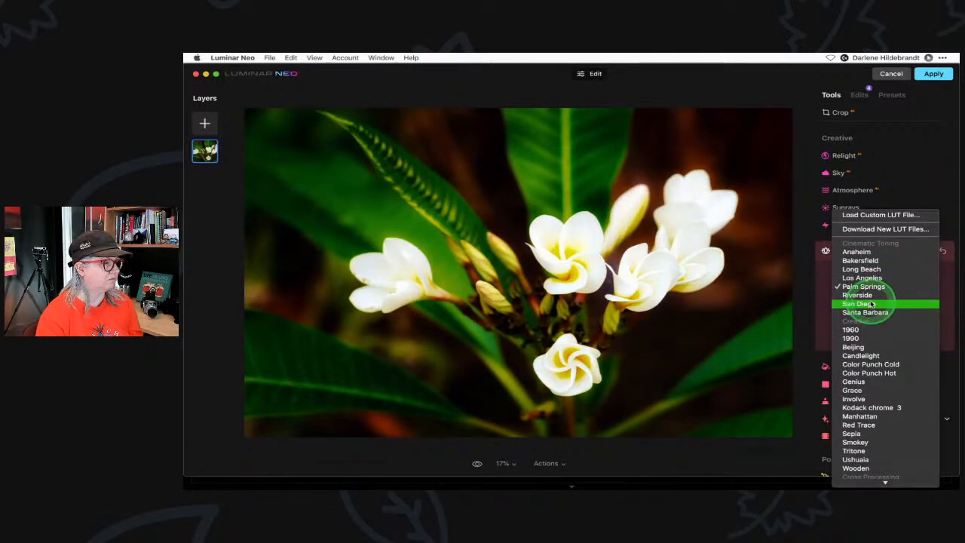
pyautogui.click(872, 303)
pyautogui.click(864, 275)
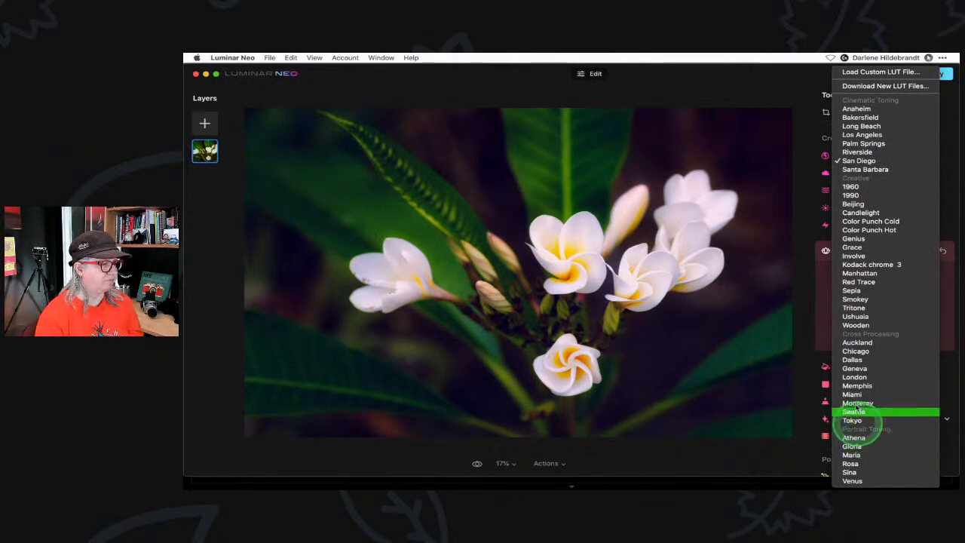
pyautogui.click(856, 343)
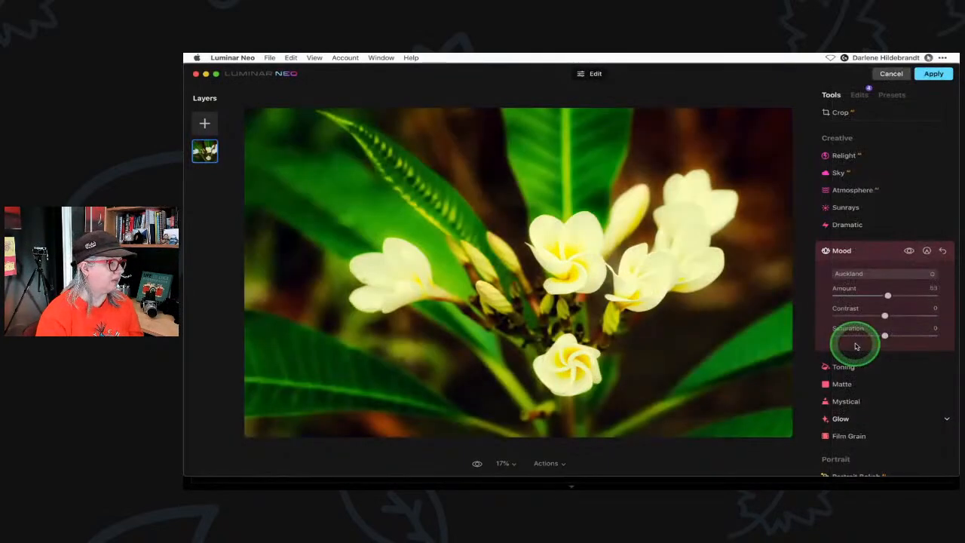
# Try the Chicago, Dallas and Athena LUTs for the Mood effect on the flower photo.
pyautogui.click(856, 274)
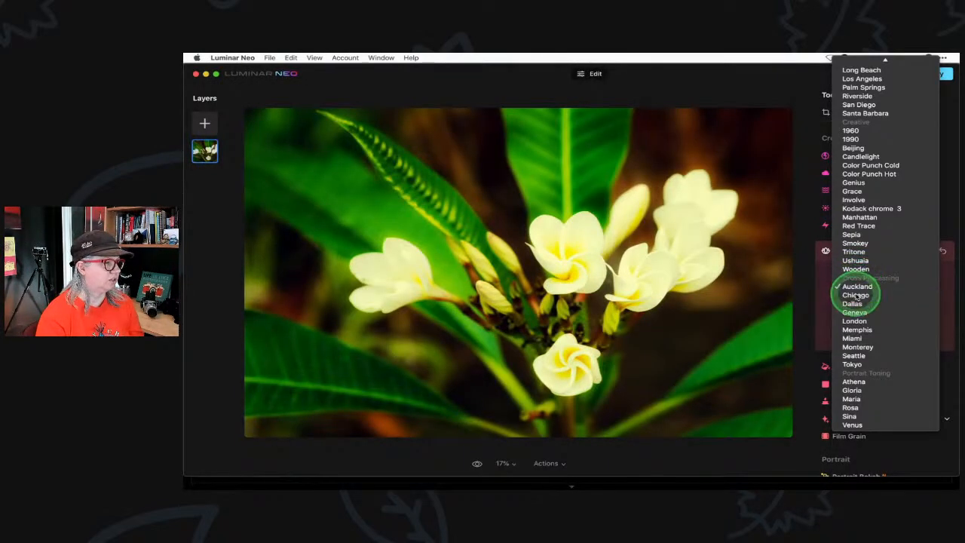
pyautogui.click(855, 294)
pyautogui.click(866, 283)
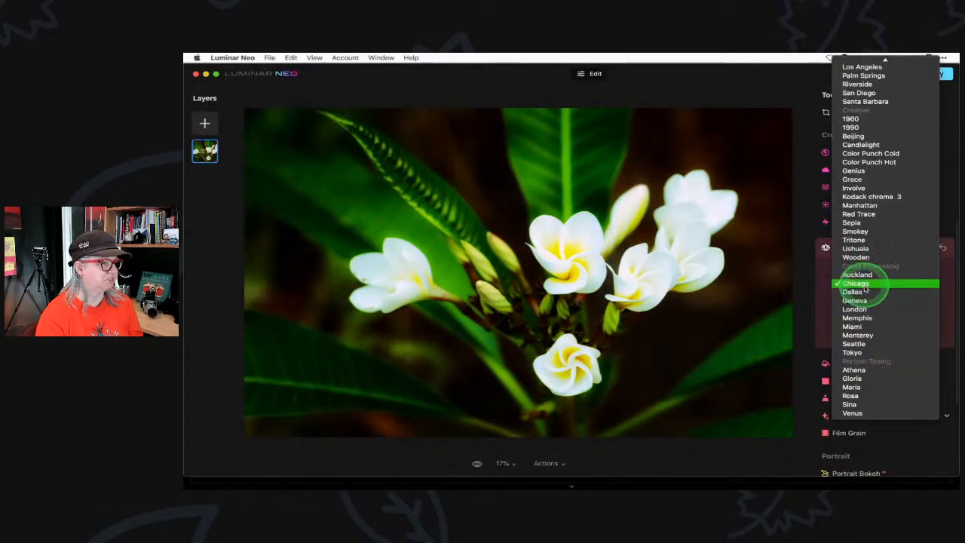
pyautogui.click(864, 291)
pyautogui.click(861, 280)
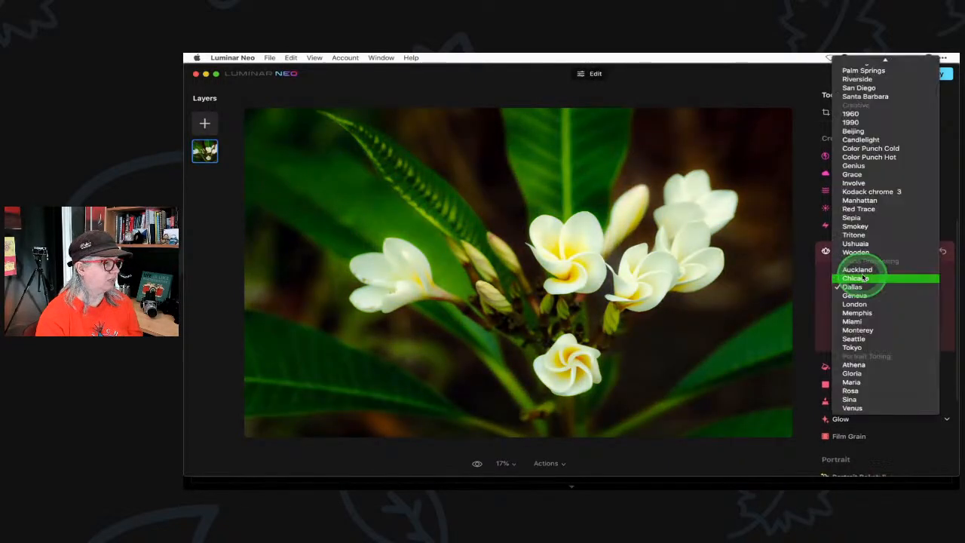
pyautogui.click(855, 365)
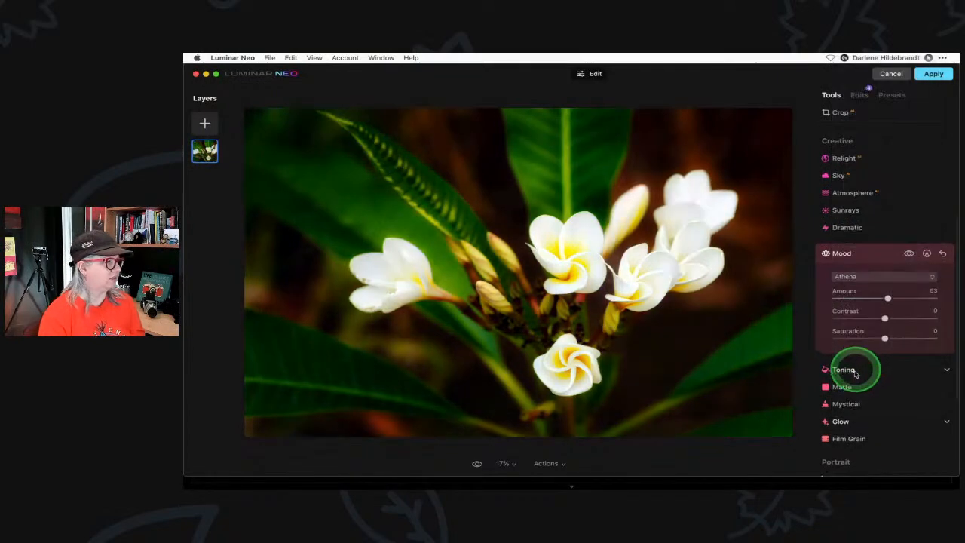
# Try the Gloria, Maria and Rosa portrait toning LUTs for the Mood effect.
pyautogui.click(865, 282)
pyautogui.click(865, 290)
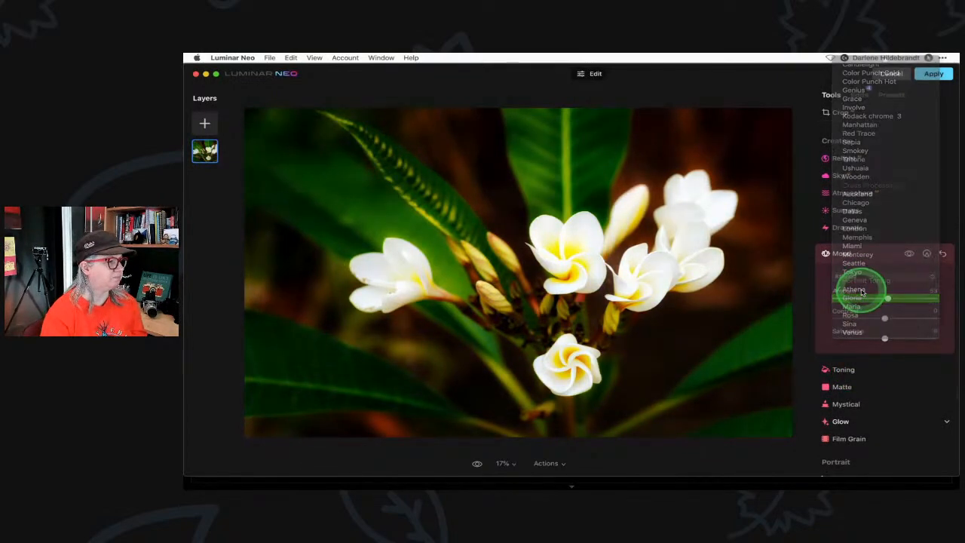
pyautogui.click(868, 279)
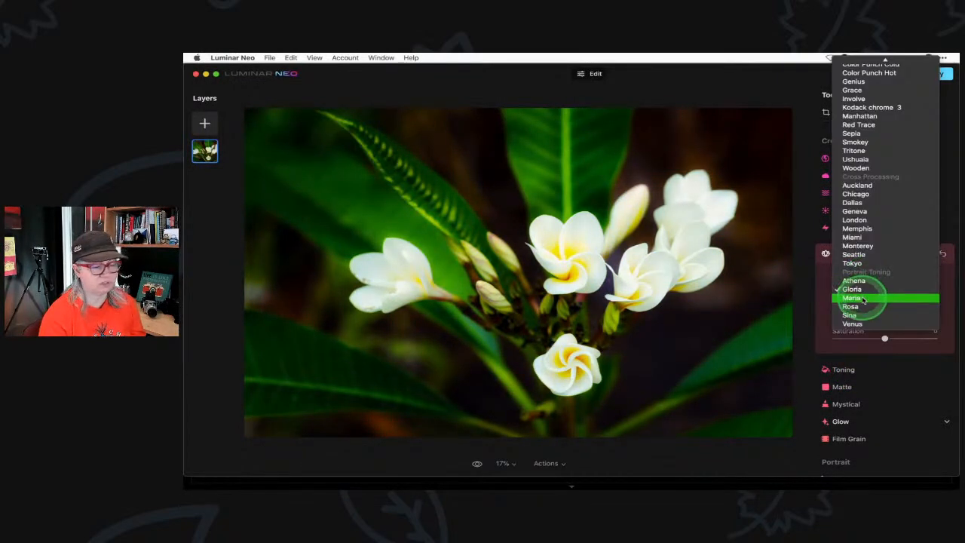
pyautogui.click(863, 299)
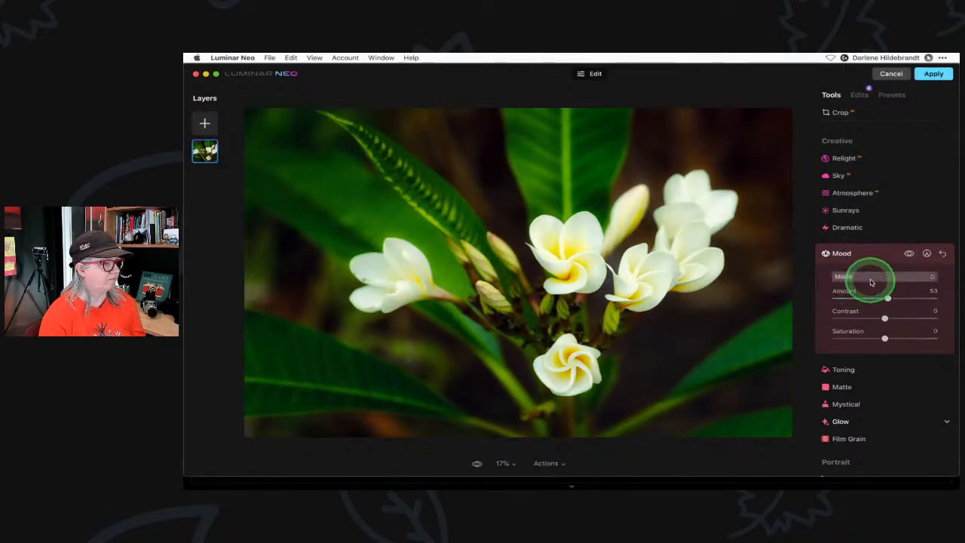
pyautogui.click(871, 281)
pyautogui.click(869, 298)
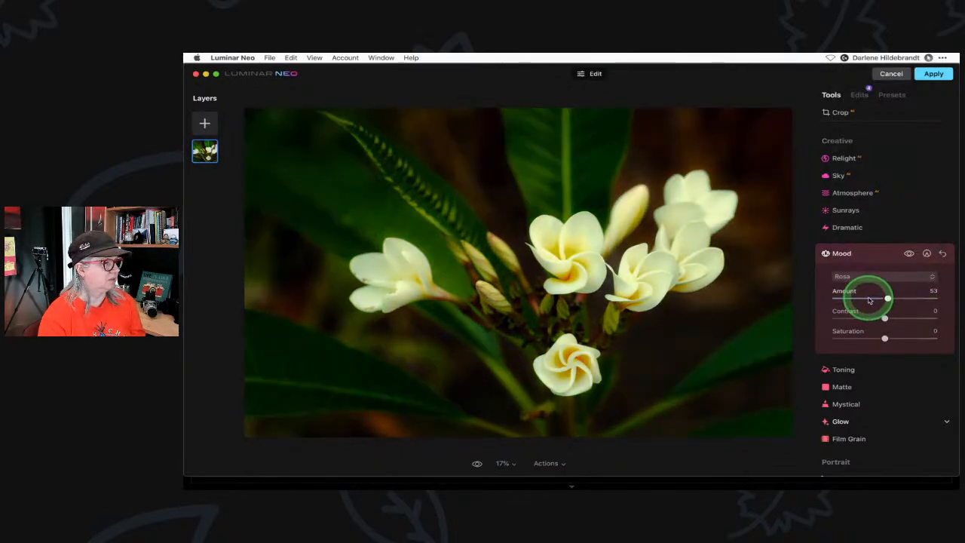
# Try the Los Angeles, Palm Springs and Long Beach cinematic toning LUTs for the Mood effect.
pyautogui.click(862, 282)
pyautogui.scroll(5, 865, 301)
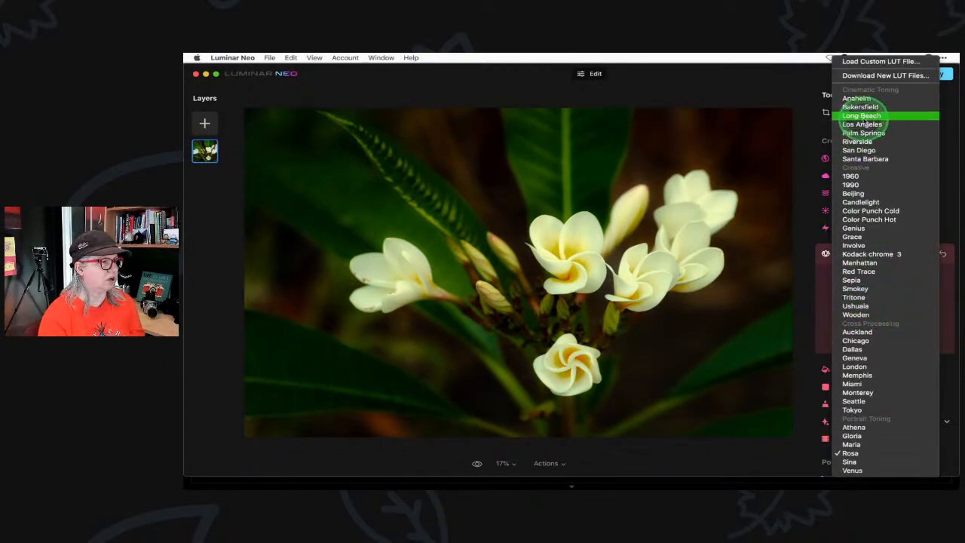
pyautogui.click(862, 125)
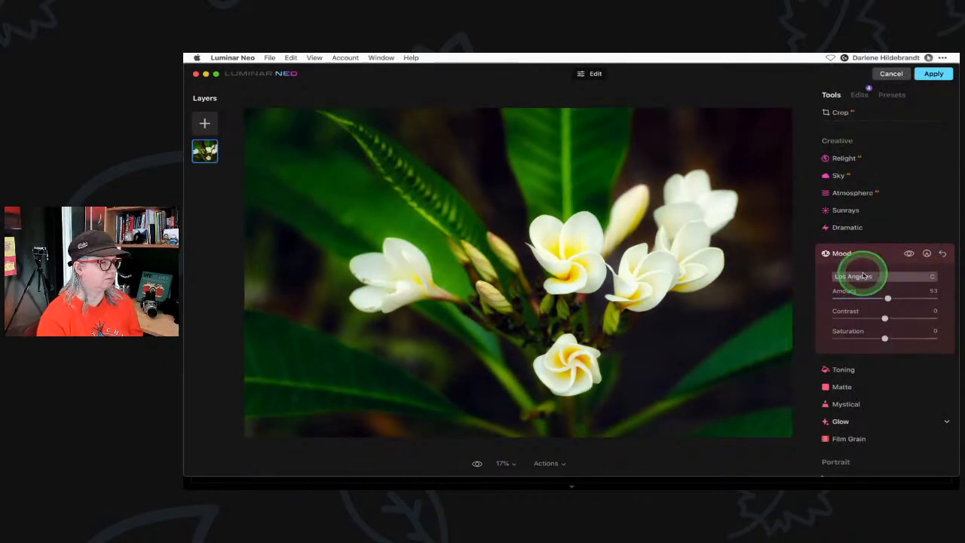
pyautogui.click(862, 275)
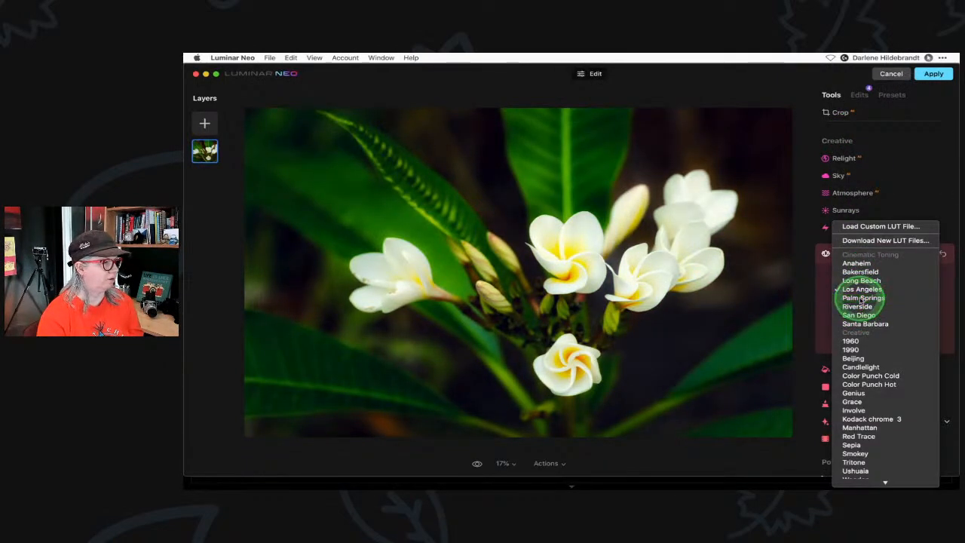
pyautogui.click(860, 298)
pyautogui.click(863, 278)
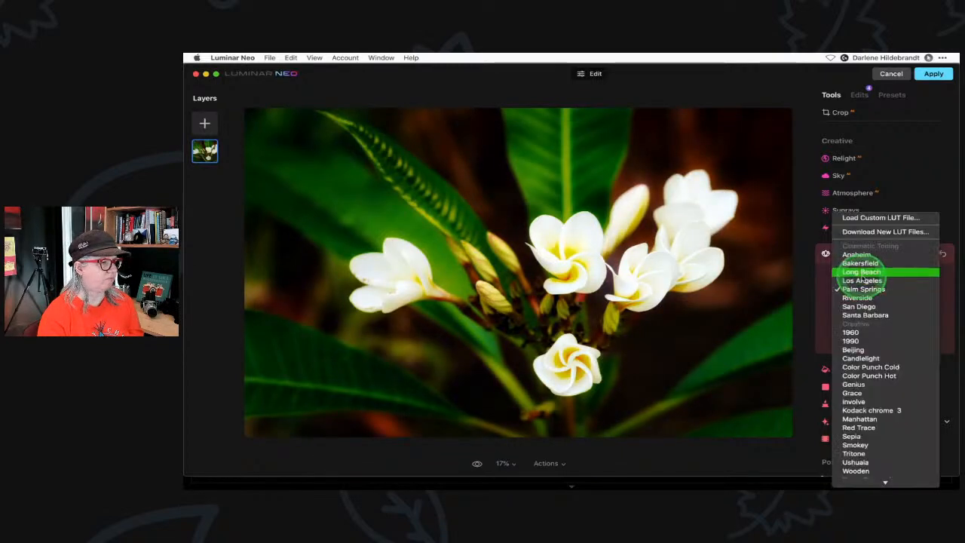
pyautogui.click(862, 272)
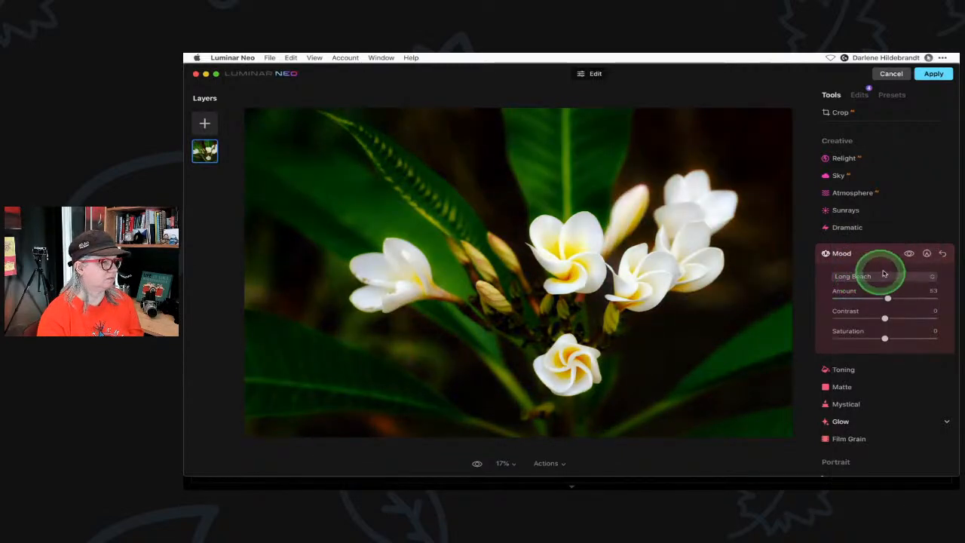
# Compare the flower photo with and without the Long Beach Mood effect.
pyautogui.click(908, 253)
pyautogui.click(909, 253)
pyautogui.click(908, 253)
pyautogui.click(908, 253)
# Set the Mood LUT to Bakersfield with Amount 29 and Contrast 23, and preview the effect off and on.
pyautogui.click(870, 276)
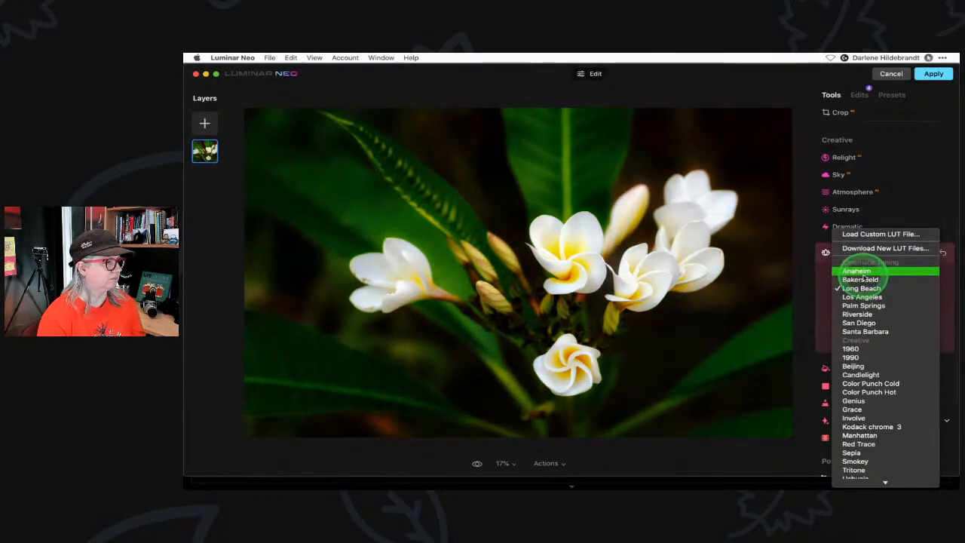
pyautogui.click(861, 278)
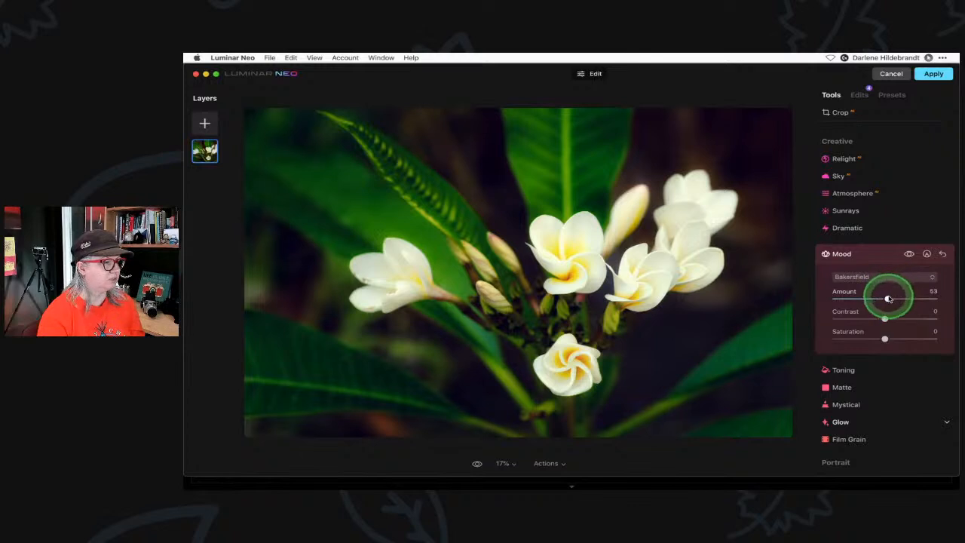
pyautogui.moveTo(837, 296); pyautogui.dragTo(867, 300)
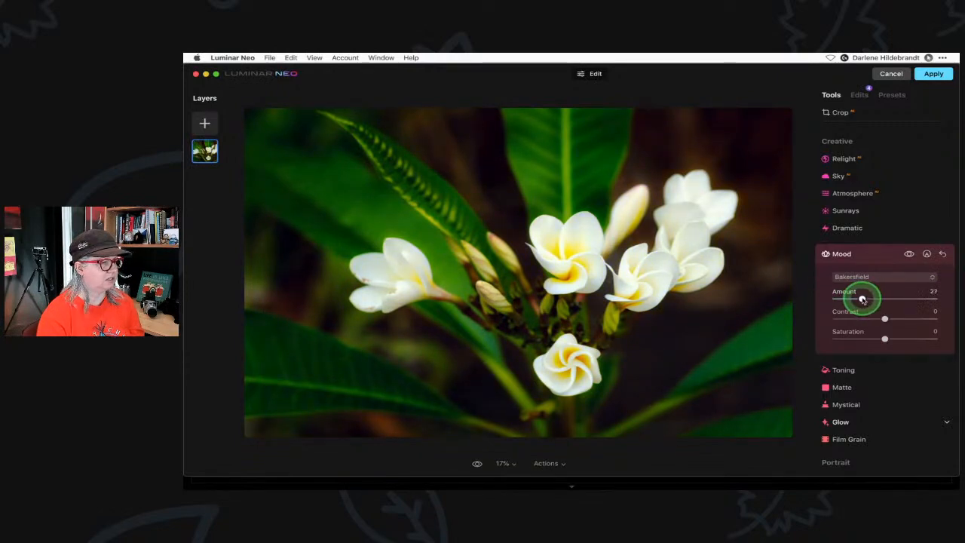
pyautogui.moveTo(884, 319)
pyautogui.mouseDown()
pyautogui.moveTo(876, 316)
pyautogui.moveTo(896, 319)
pyautogui.mouseUp()
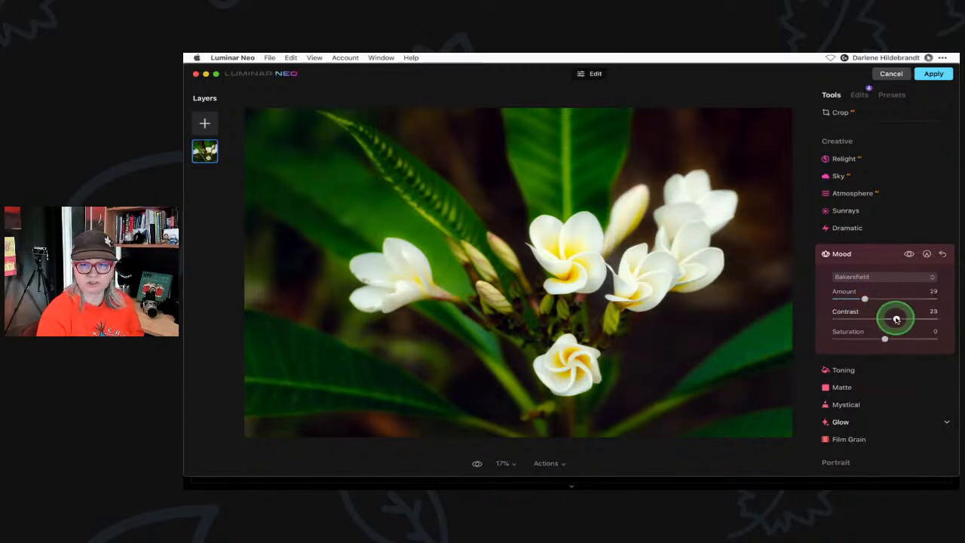
pyautogui.click(909, 254)
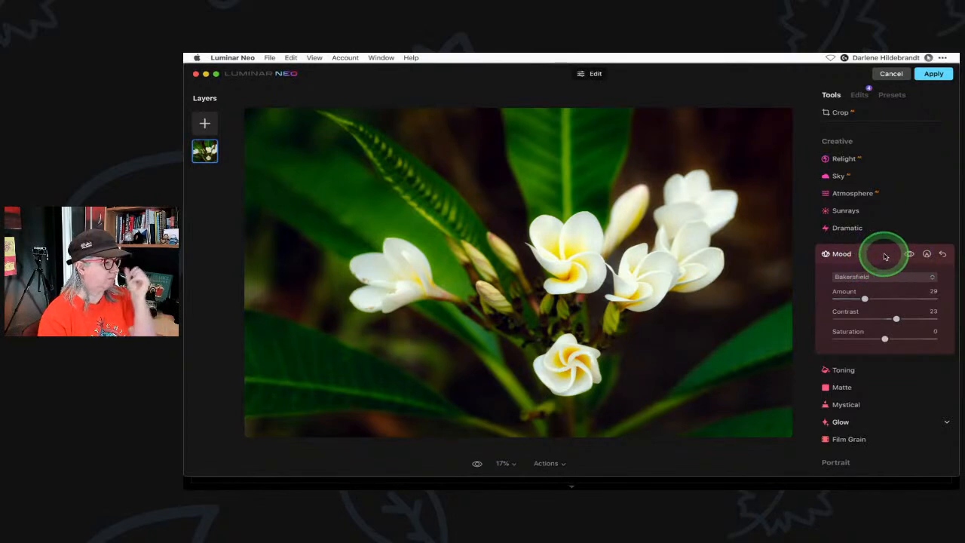
pyautogui.click(885, 257)
# Add the pinkish weathered texture from My Images as a new layer over the flower photo.
pyautogui.click(209, 125)
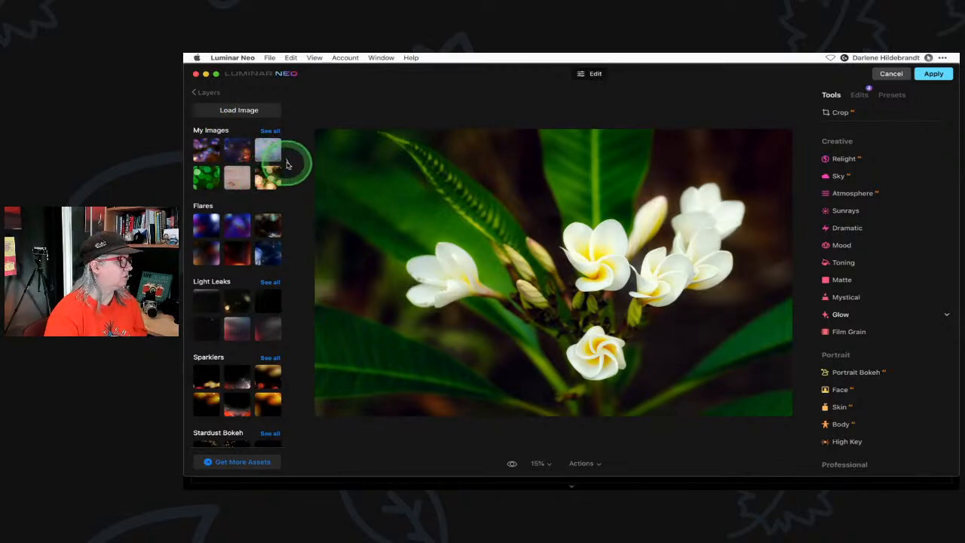
pyautogui.click(285, 162)
pyautogui.click(188, 164)
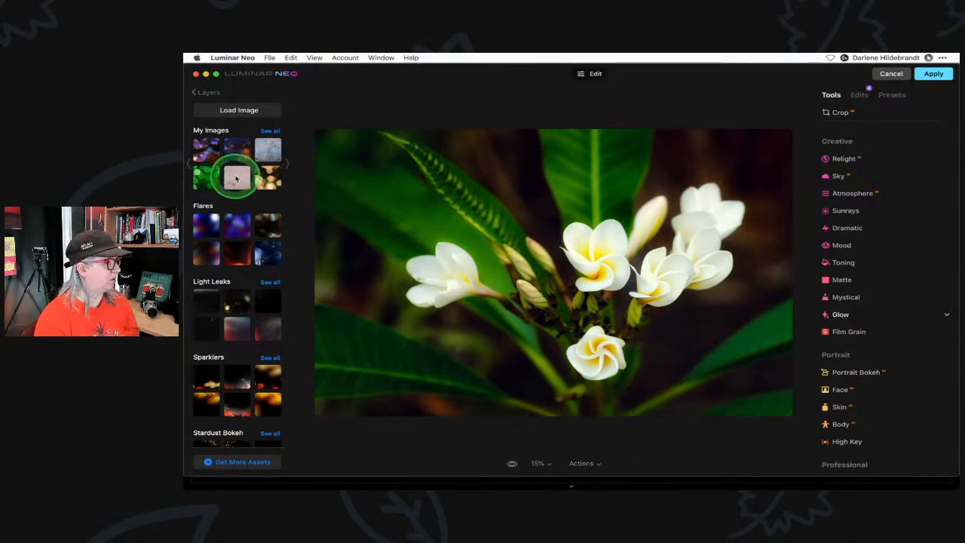
pyautogui.click(237, 176)
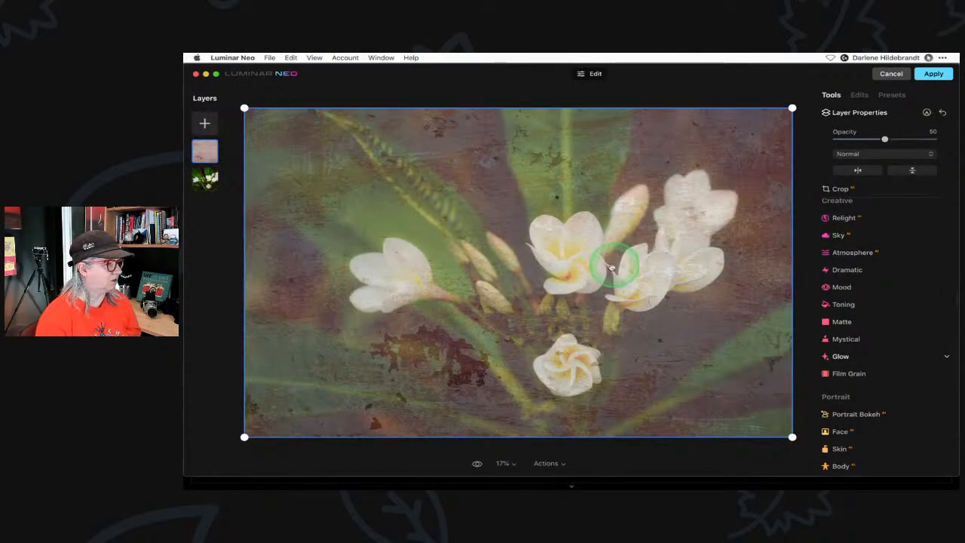
pyautogui.moveTo(885, 144); pyautogui.dragTo(882, 140)
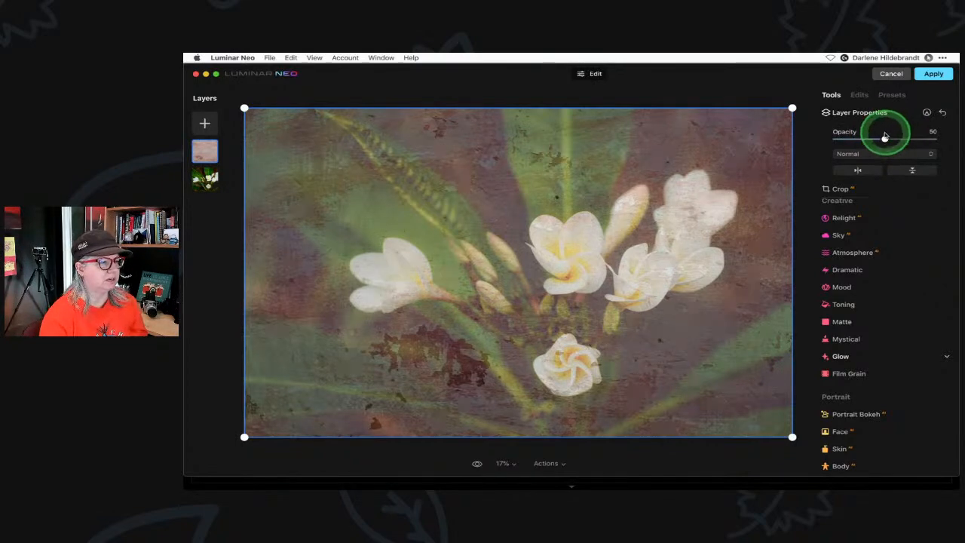
# Try the Overlay and Soft Light blend modes on the texture layer and set its Opacity to 74.
pyautogui.click(881, 154)
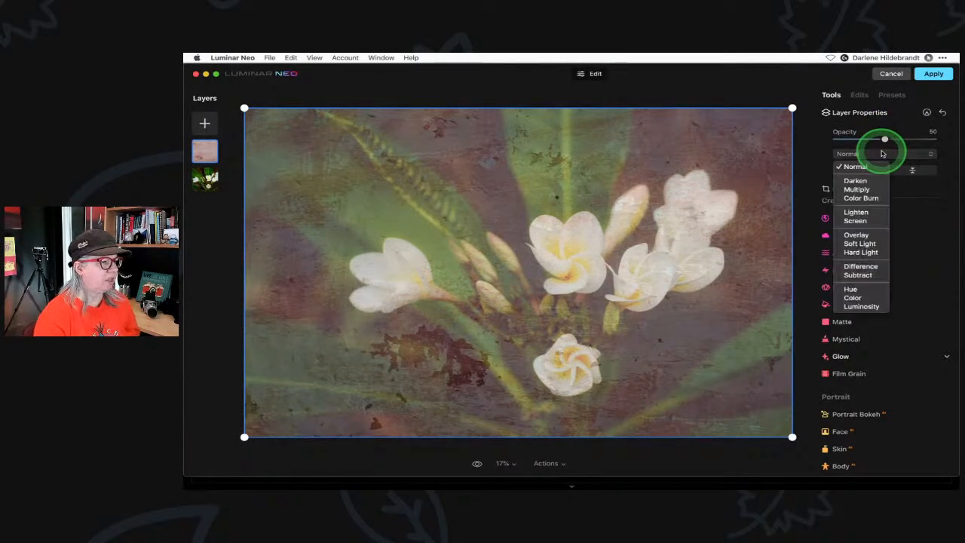
pyautogui.click(858, 236)
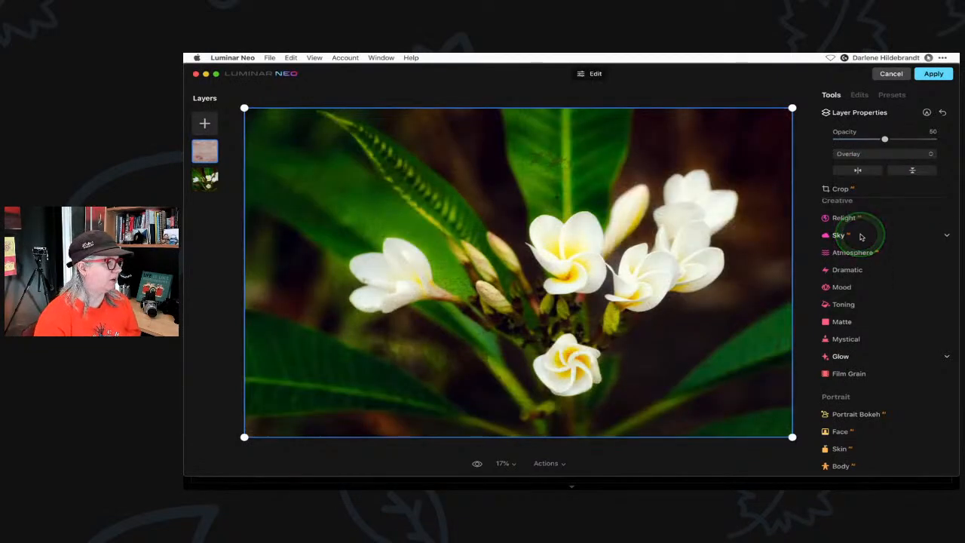
pyautogui.click(855, 153)
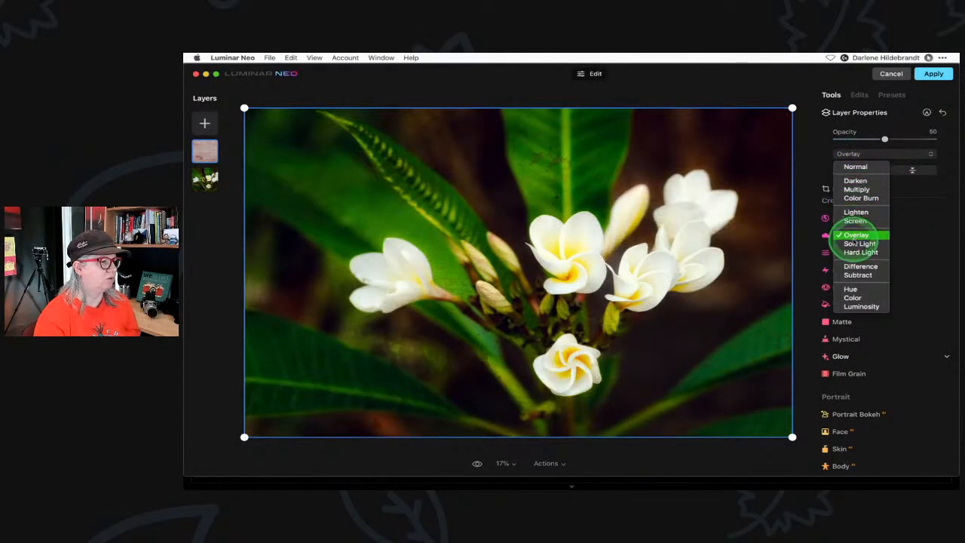
pyautogui.click(856, 243)
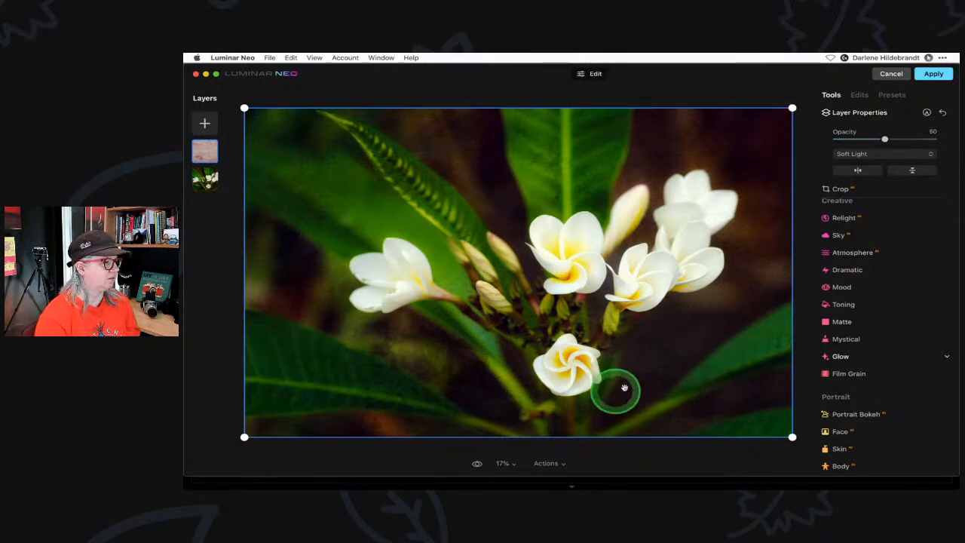
pyautogui.moveTo(886, 141); pyautogui.dragTo(908, 139)
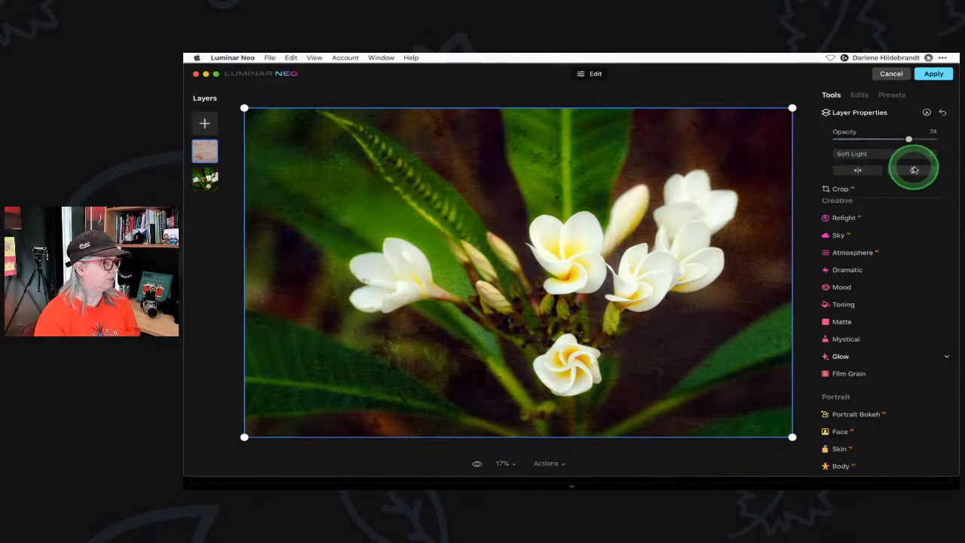
# Flip the texture layer vertically and try it mirrored horizontally.
pyautogui.click(913, 170)
pyautogui.click(913, 169)
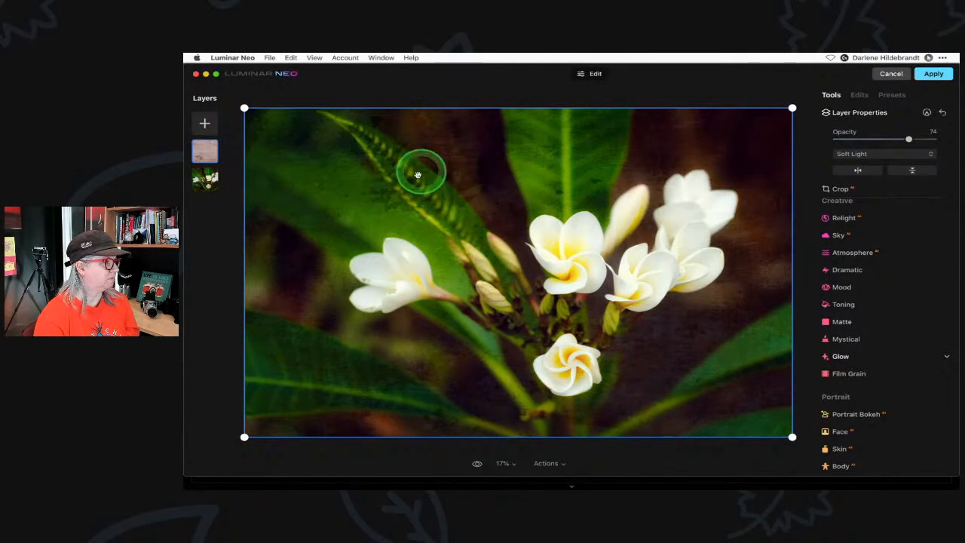
pyautogui.click(845, 174)
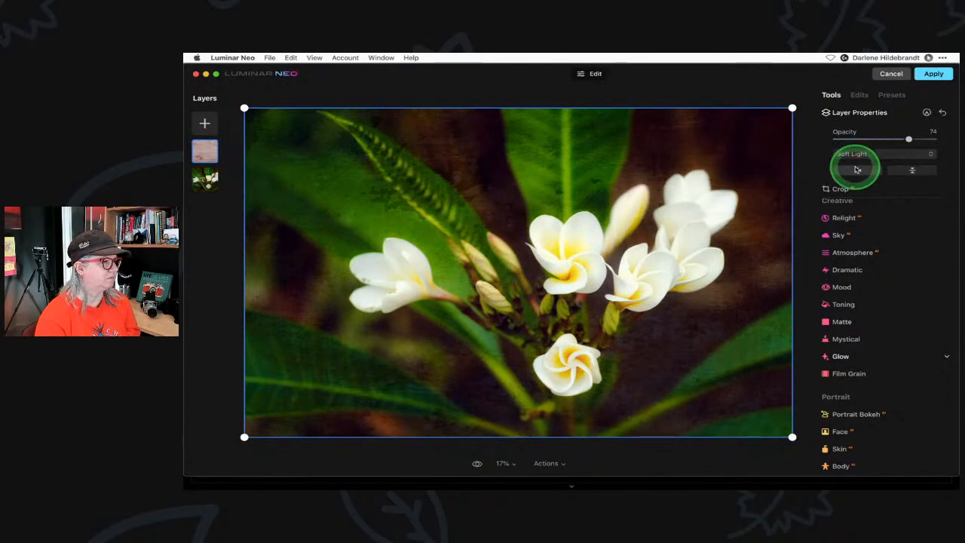
pyautogui.click(857, 169)
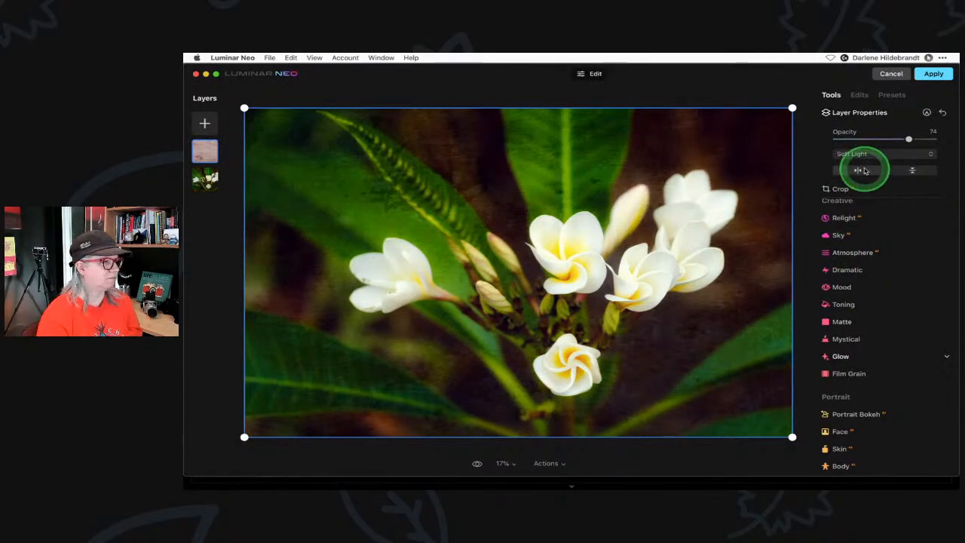
# Try the Hard Light, Normal and Darken blend modes on the texture layer.
pyautogui.click(870, 154)
pyautogui.click(860, 252)
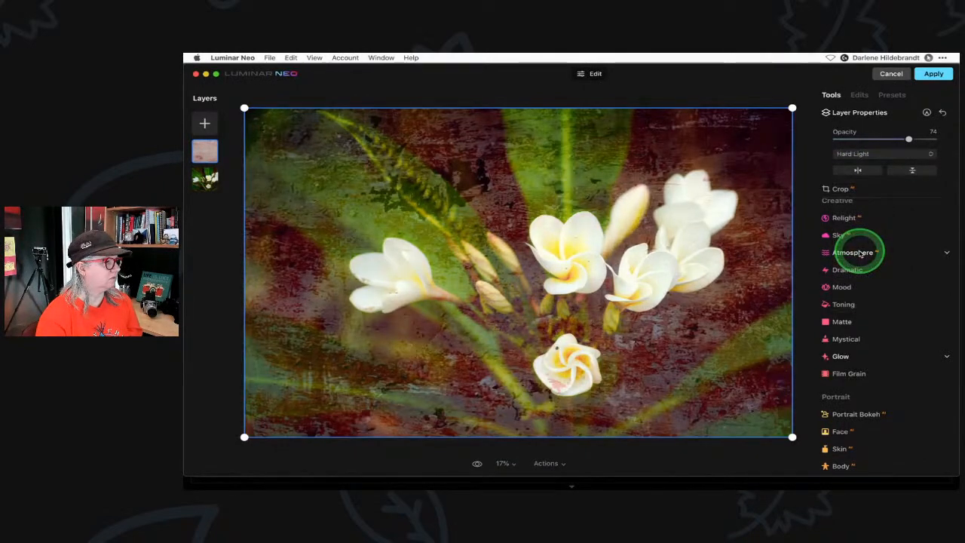
pyautogui.click(870, 153)
pyautogui.click(855, 167)
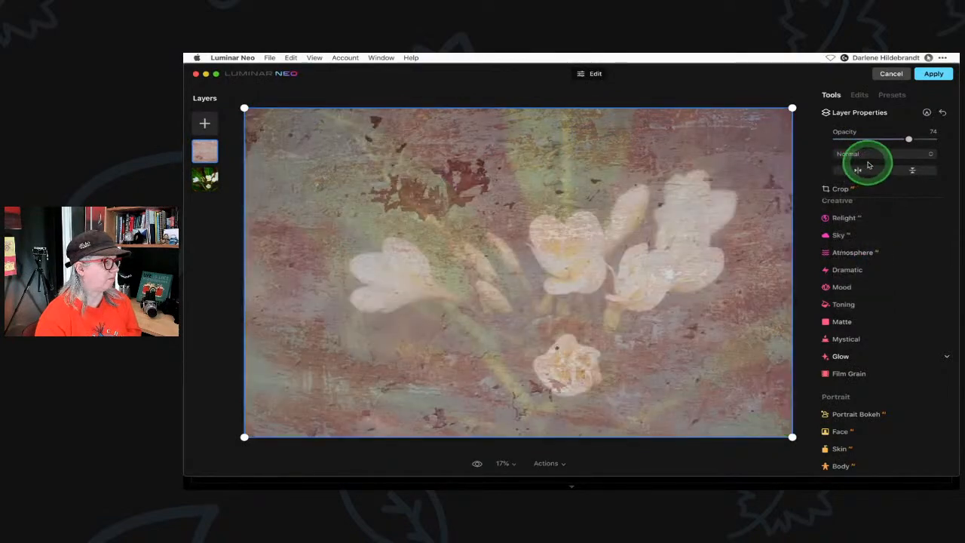
pyautogui.click(870, 156)
pyautogui.click(856, 181)
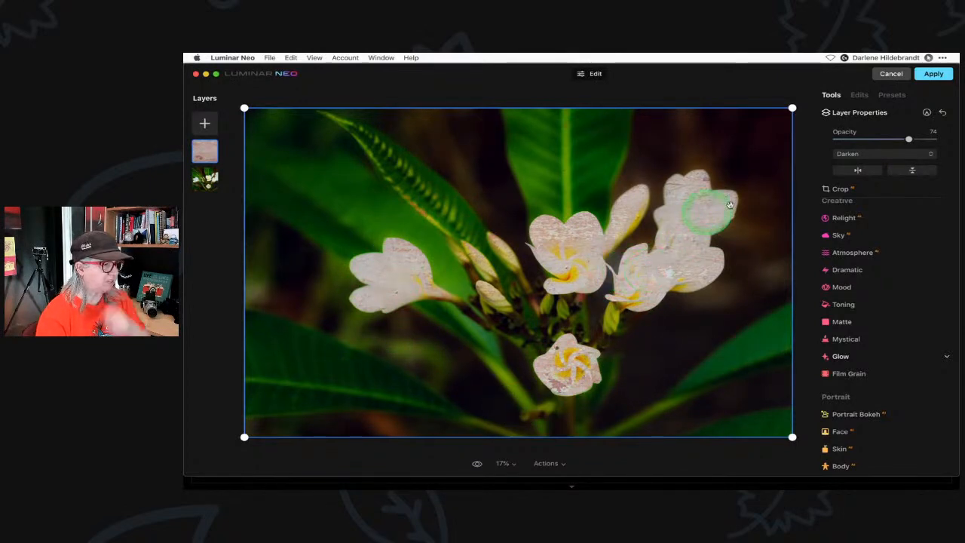
# Try the Lighten and Screen blend modes on the texture layer, reducing its Opacity to 60.
pyautogui.click(871, 154)
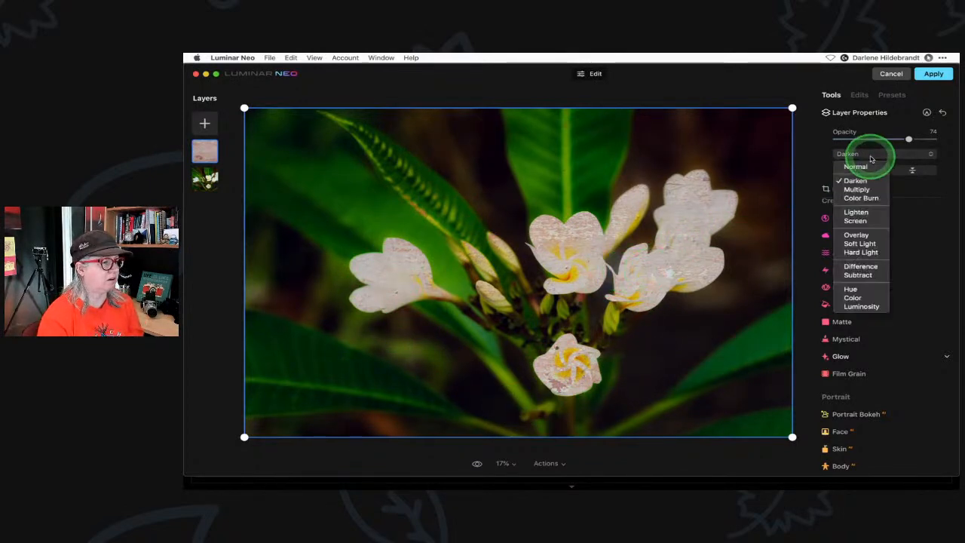
pyautogui.click(856, 213)
pyautogui.click(876, 153)
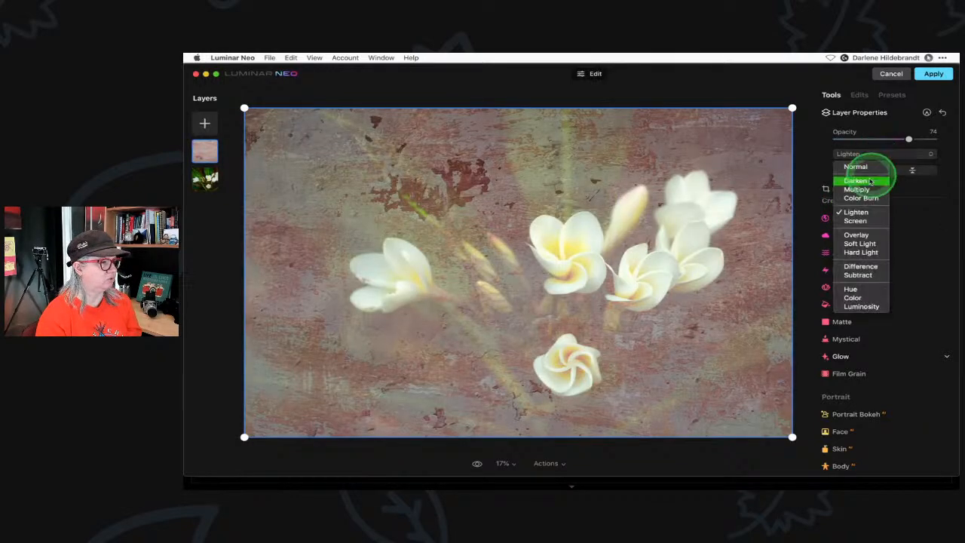
pyautogui.click(860, 220)
pyautogui.moveTo(904, 147)
pyautogui.mouseDown()
pyautogui.moveTo(908, 136)
pyautogui.moveTo(895, 139)
pyautogui.mouseUp()
# Set the texture layer's blend mode to Soft Light and its Opacity to 87.
pyautogui.click(864, 153)
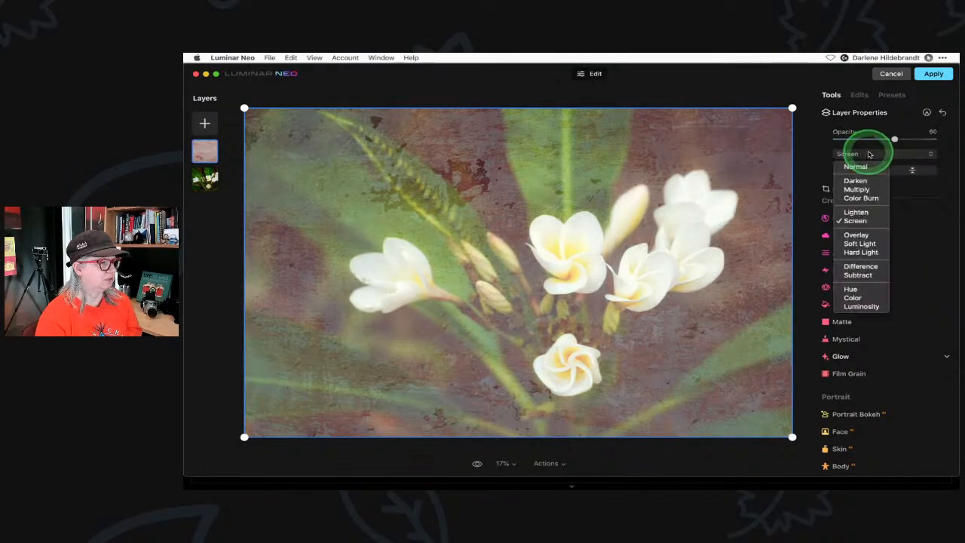
pyautogui.click(861, 243)
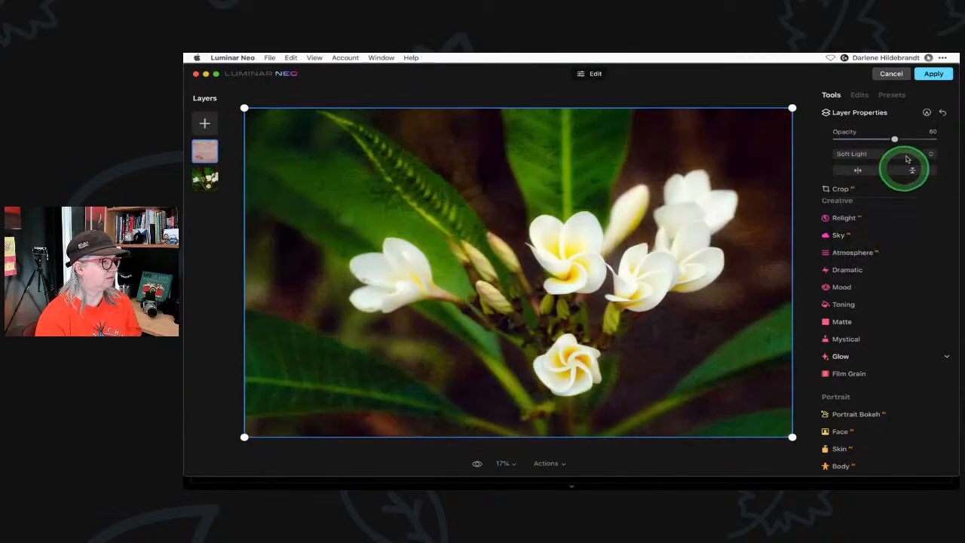
pyautogui.moveTo(894, 139); pyautogui.dragTo(920, 141)
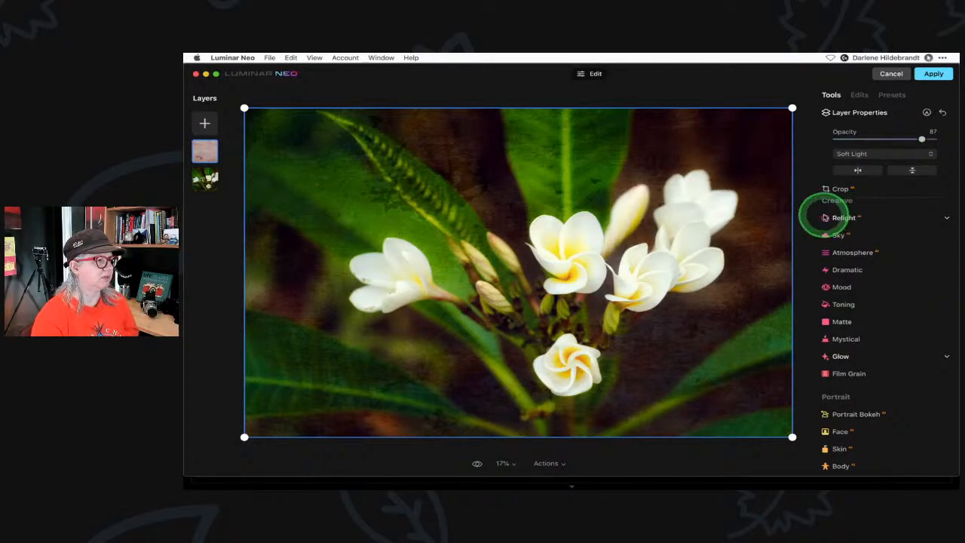
# Use Develop on the texture layer to try Smart Contrast at 100 and settle it at 66.
pyautogui.scroll(5, 872, 248)
pyautogui.scroll(-1, 877, 248)
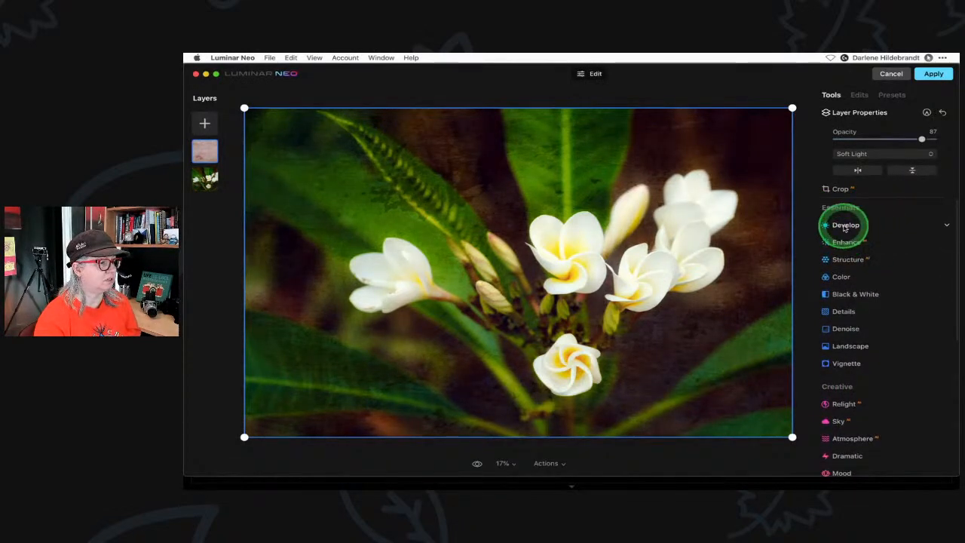
pyautogui.click(845, 225)
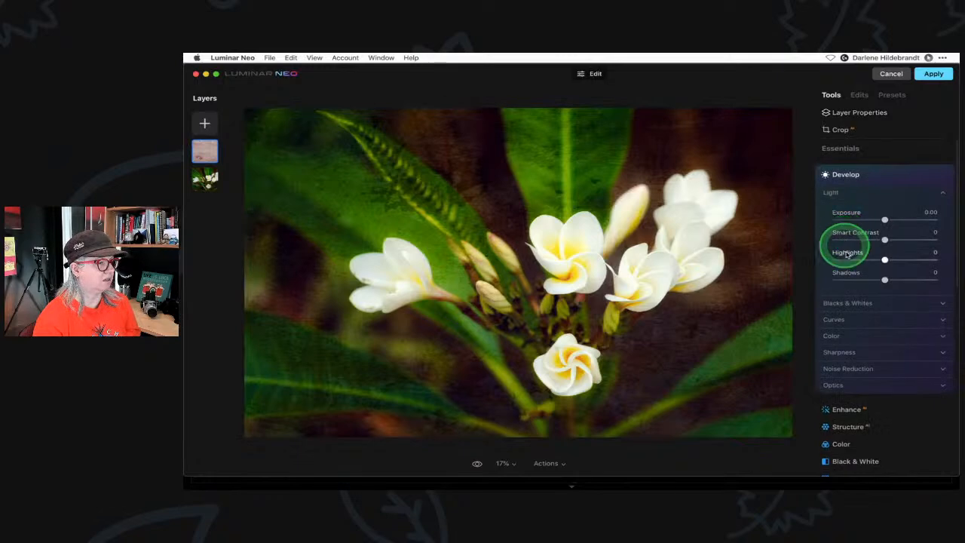
pyautogui.moveTo(884, 240); pyautogui.dragTo(948, 240)
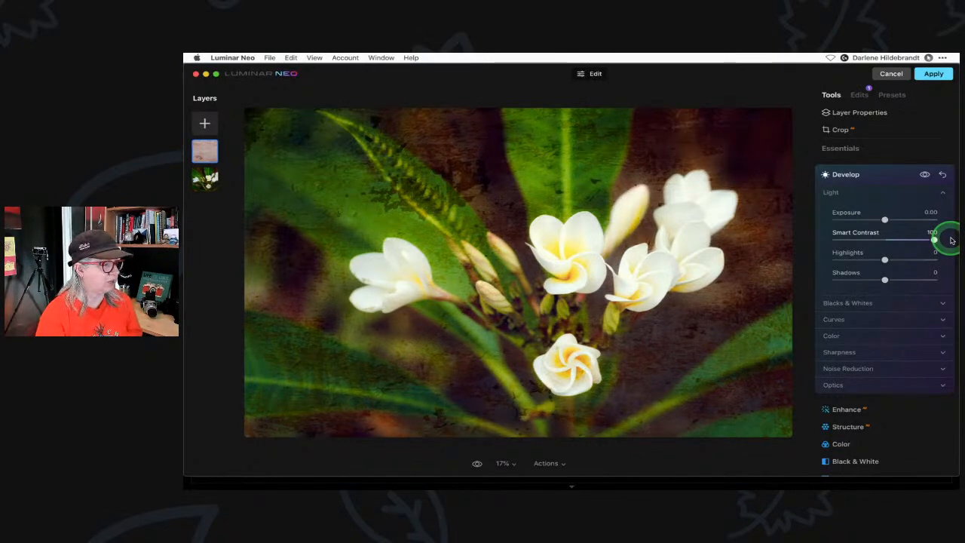
pyautogui.moveTo(951, 239)
pyautogui.mouseDown()
pyautogui.moveTo(750, 238)
pyautogui.moveTo(941, 237)
pyautogui.moveTo(933, 240)
pyautogui.mouseUp()
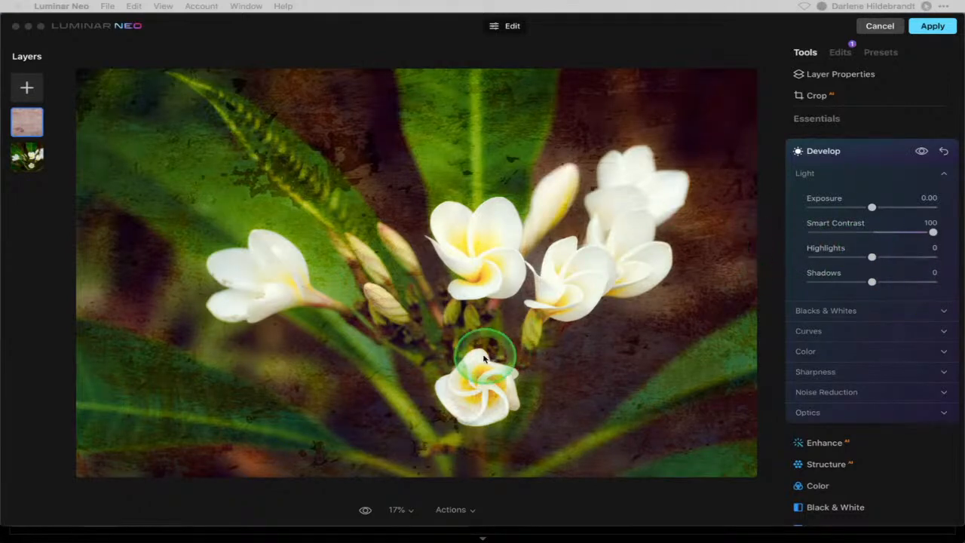
pyautogui.click(23, 122)
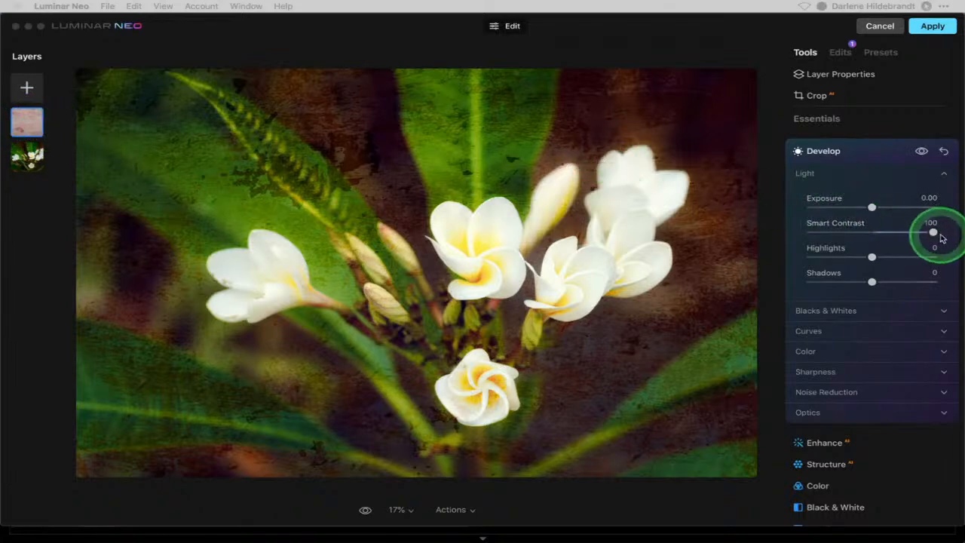
pyautogui.moveTo(933, 233); pyautogui.dragTo(912, 230)
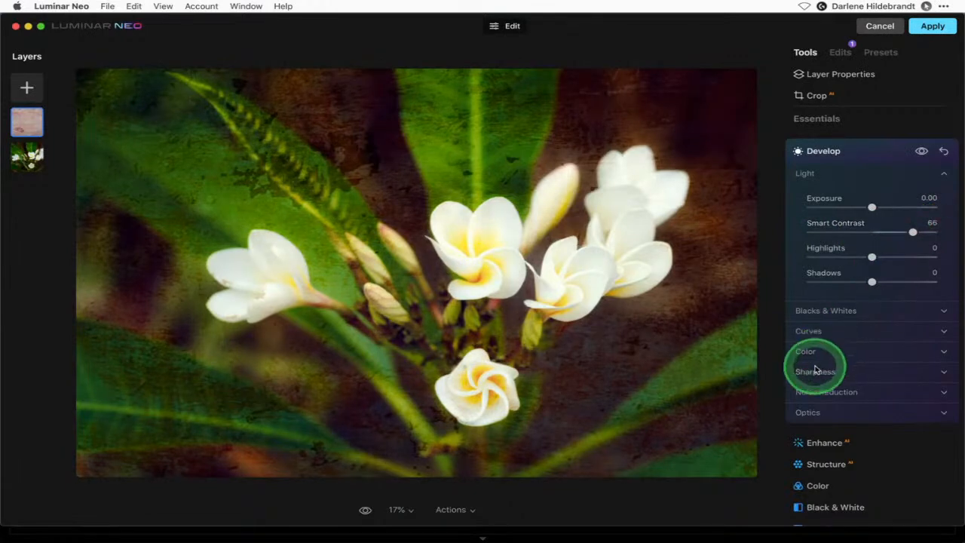
# Desaturate the texture layer in Develop by setting Saturation to -76.
pyautogui.click(803, 351)
pyautogui.scroll(-1, 837, 400)
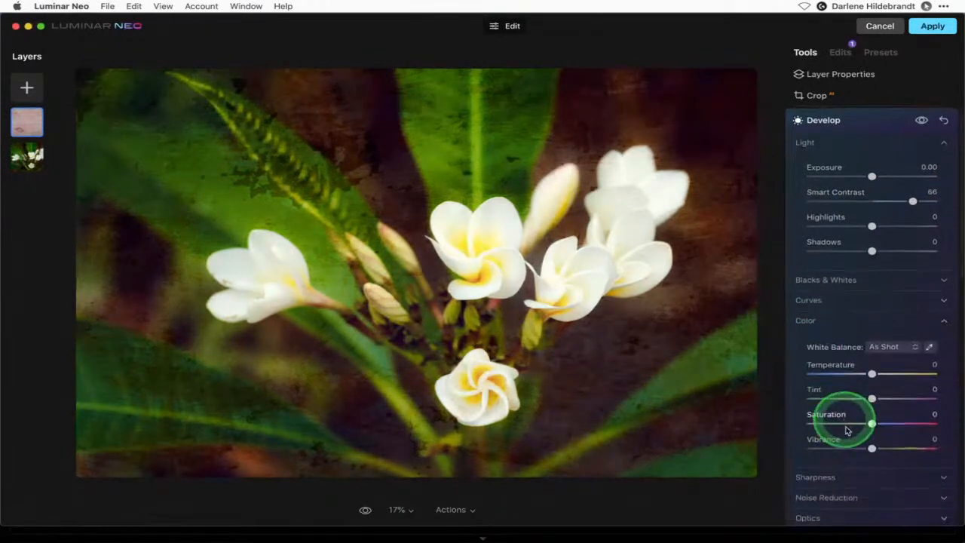
pyautogui.moveTo(872, 422); pyautogui.dragTo(823, 424)
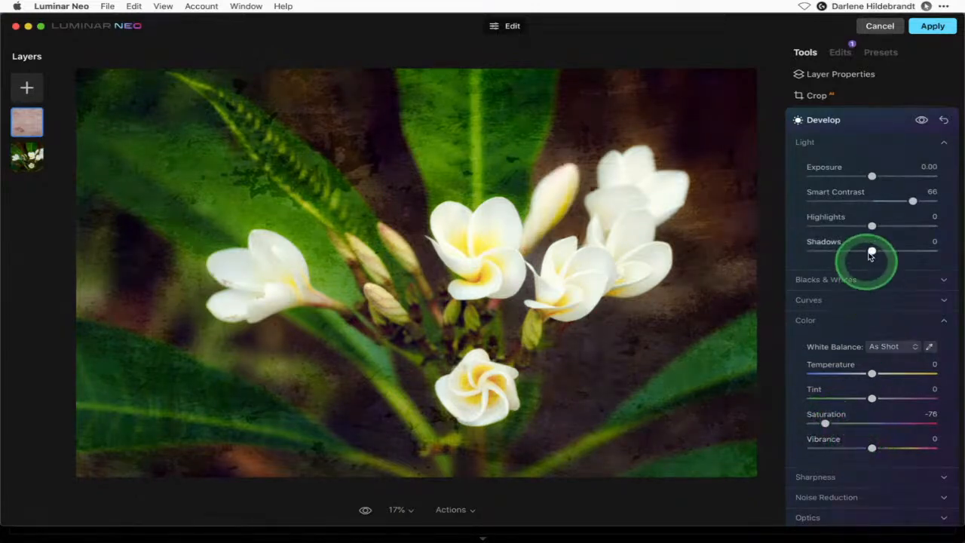
pyautogui.moveTo(912, 200)
pyautogui.mouseDown()
pyautogui.moveTo(930, 197)
pyautogui.moveTo(914, 199)
pyautogui.mouseUp()
pyautogui.click(872, 120)
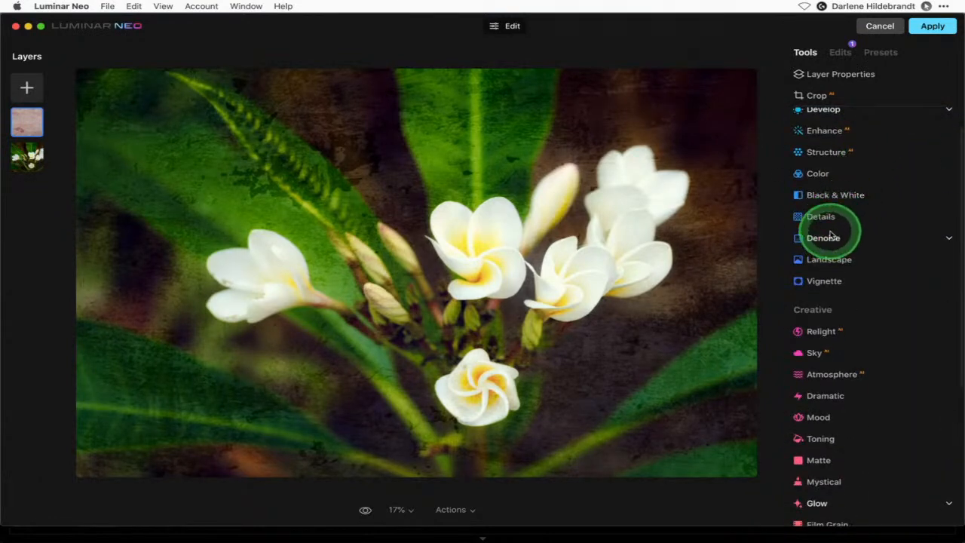
# Apply Structure to the texture layer with Amount 66 and Boost 40.
pyautogui.click(823, 154)
pyautogui.moveTo(872, 202); pyautogui.dragTo(945, 199)
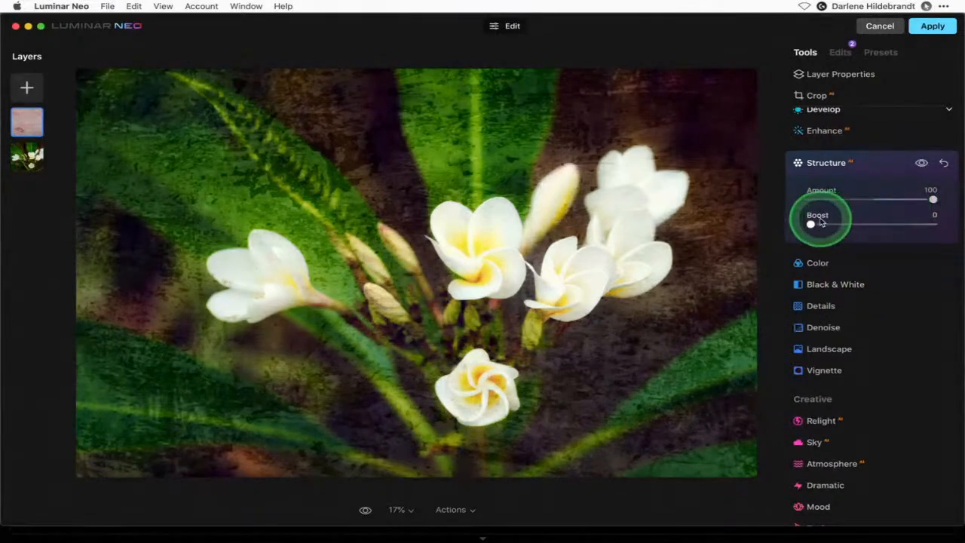
pyautogui.moveTo(810, 224); pyautogui.dragTo(835, 224)
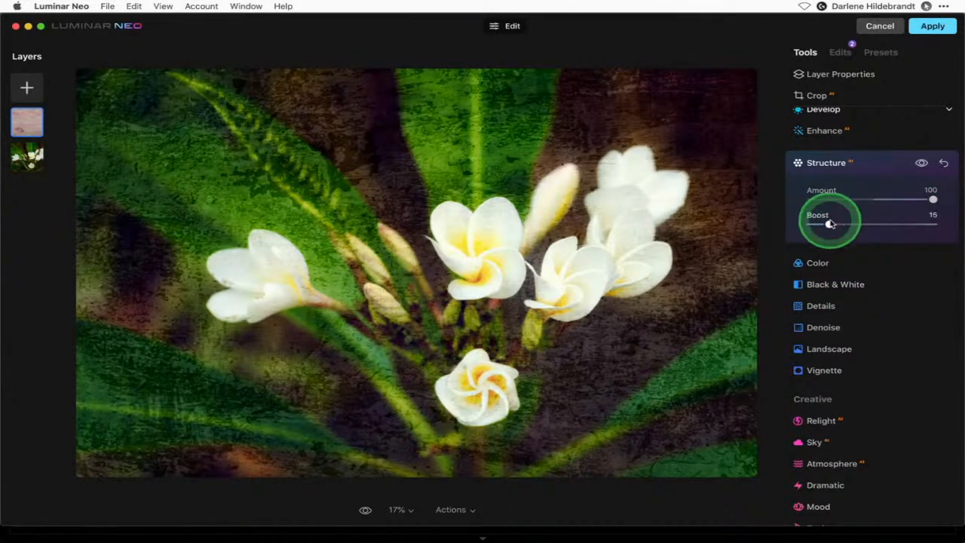
pyautogui.moveTo(932, 199); pyautogui.dragTo(911, 199)
pyautogui.moveTo(829, 224); pyautogui.dragTo(861, 224)
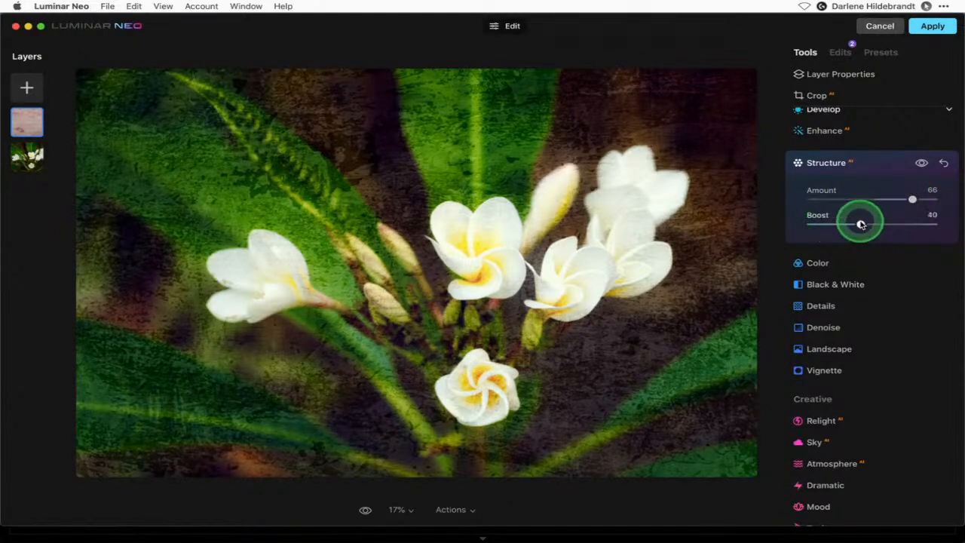
# Lower the texture layer's Opacity to 44.
pyautogui.click(850, 76)
pyautogui.moveTo(900, 107); pyautogui.dragTo(863, 107)
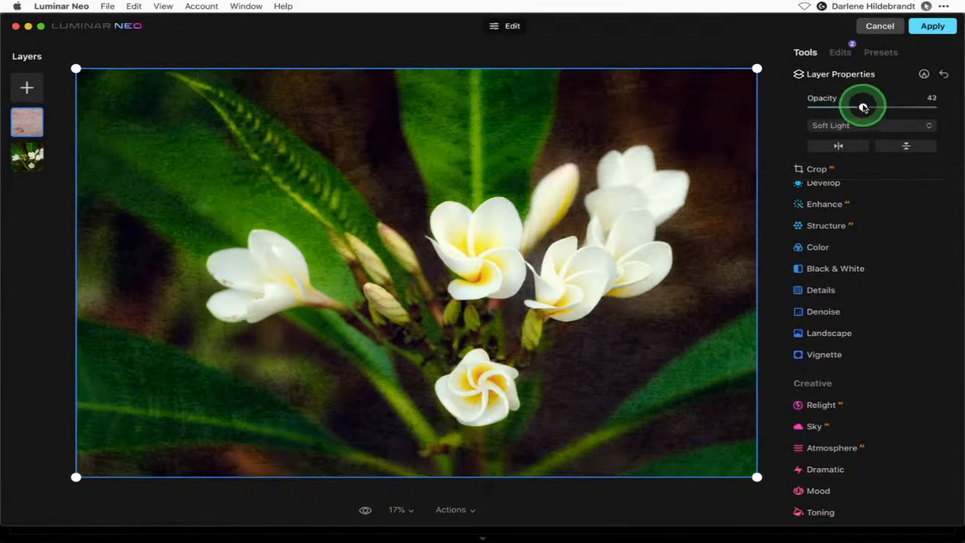
pyautogui.moveTo(864, 107); pyautogui.dragTo(865, 108)
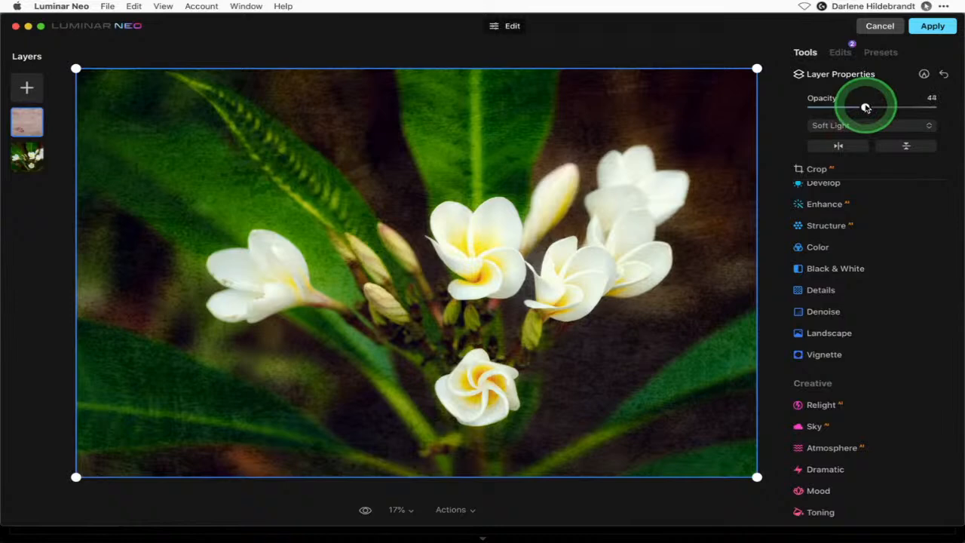
# Reopen the texture layer's existing Structure edit and reduce Amount to 38 and Boost to 15.
pyautogui.click(841, 58)
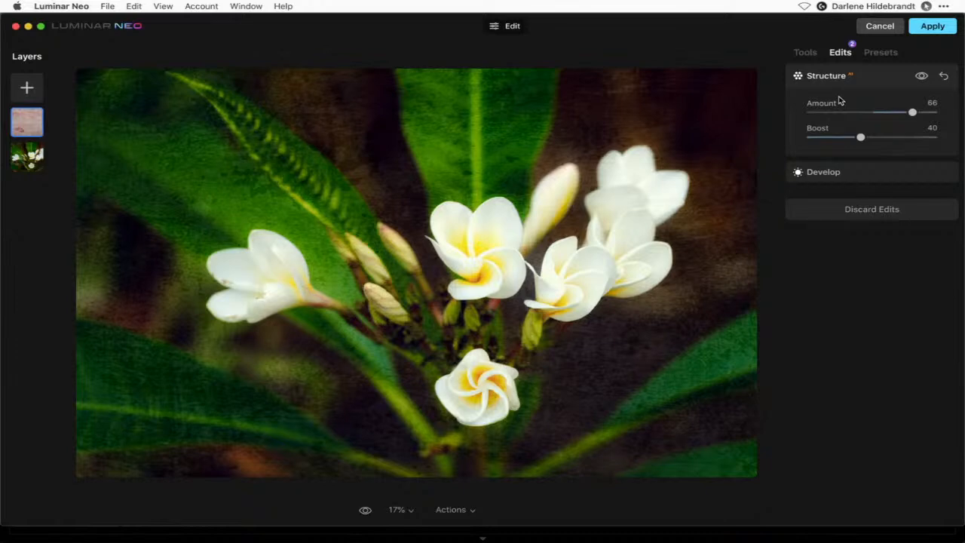
pyautogui.click(804, 50)
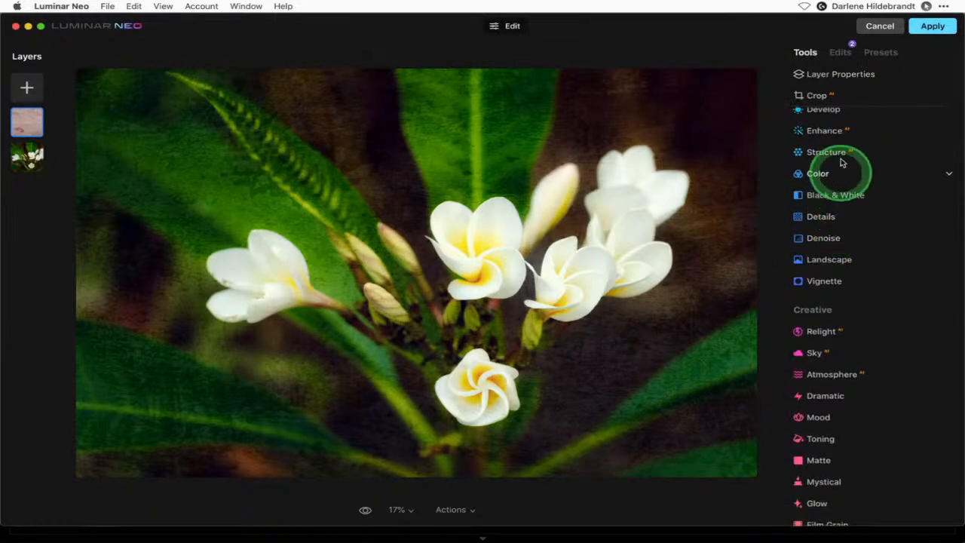
pyautogui.click(829, 152)
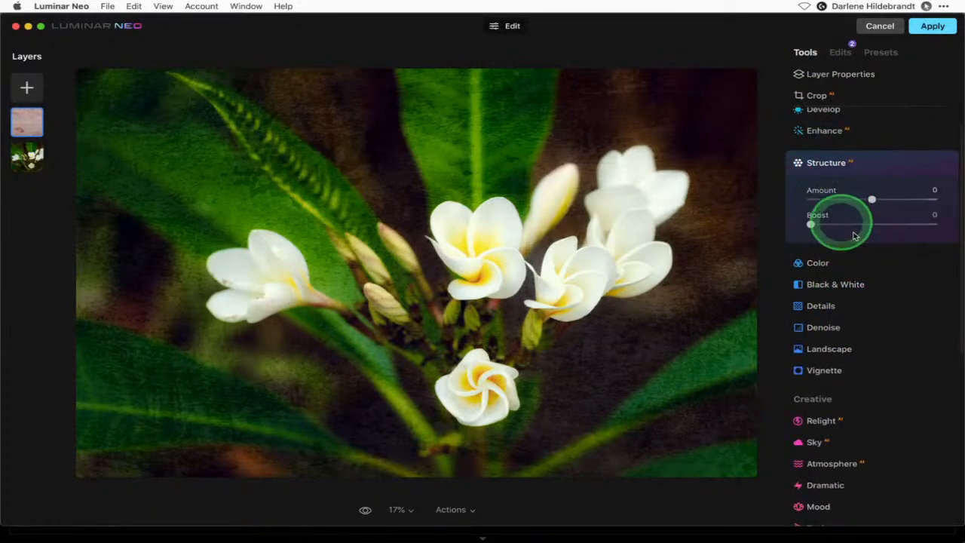
pyautogui.click(843, 54)
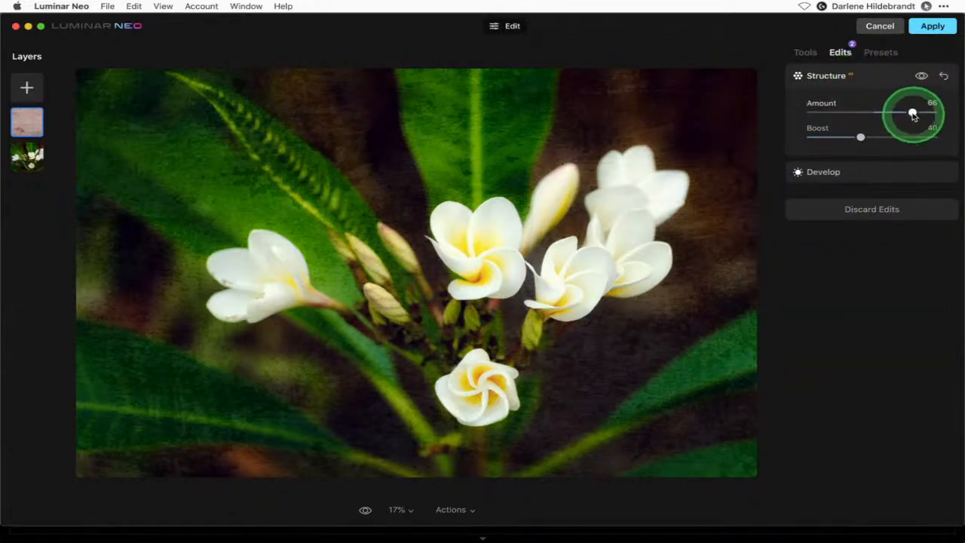
pyautogui.moveTo(912, 113); pyautogui.dragTo(827, 137)
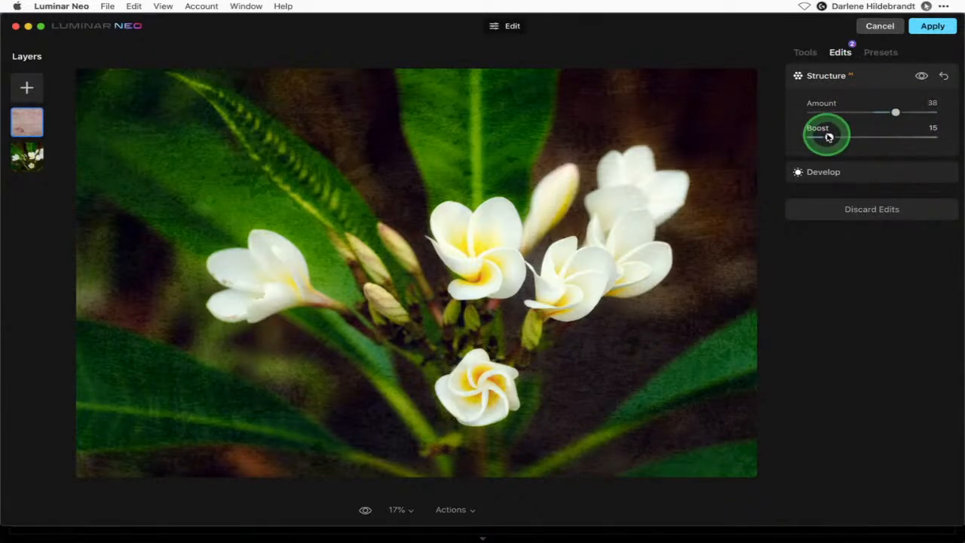
# Compare the flower photo before and after the edits.
pyautogui.click(805, 53)
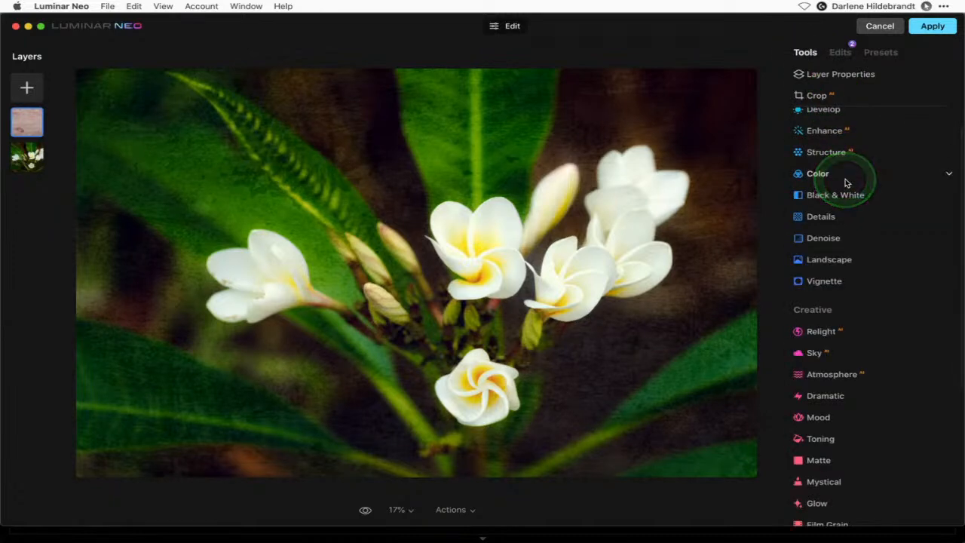
pyautogui.press('\\')
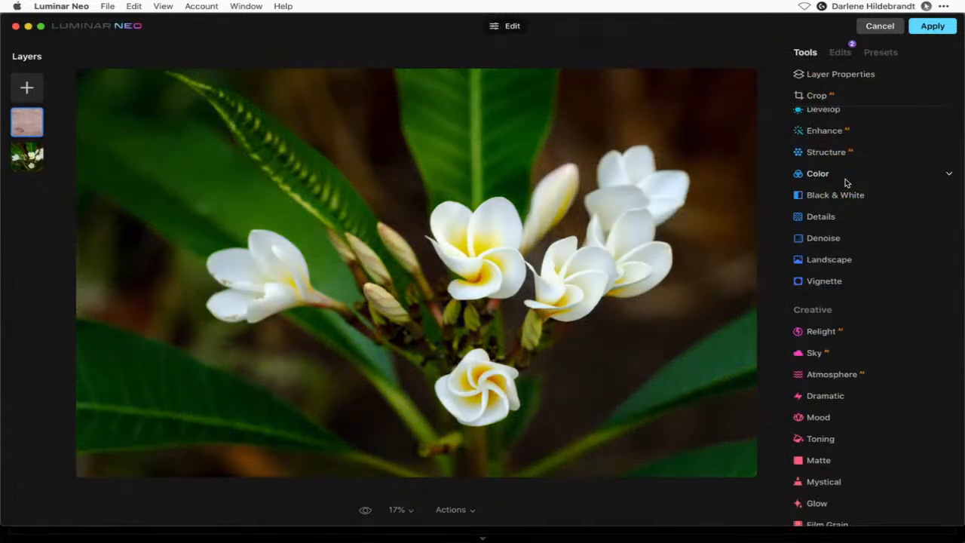
pyautogui.press('\\')
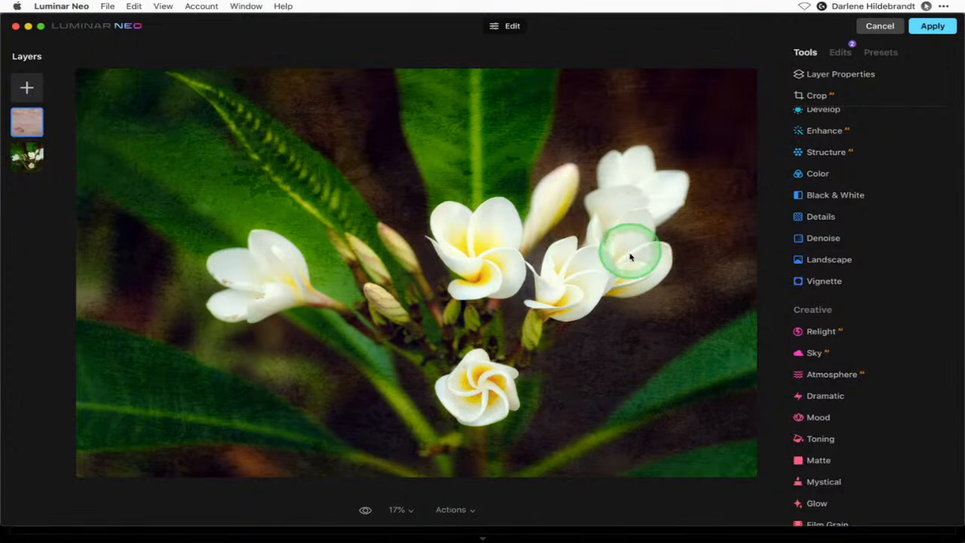
# Add a Vignette to the flower photo with Amount -68, Size 32 and Feather -100.
pyautogui.click(825, 282)
pyautogui.moveTo(871, 348); pyautogui.dragTo(822, 347)
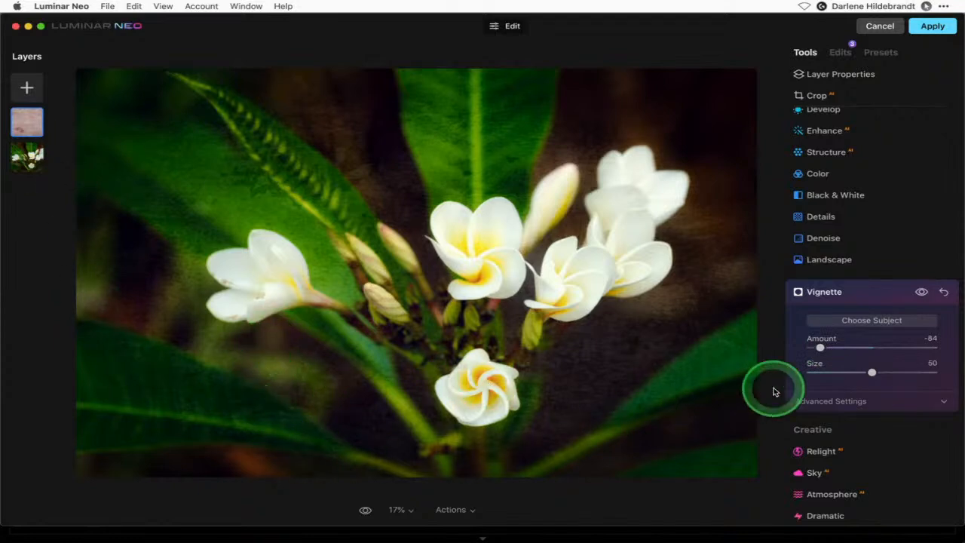
pyautogui.moveTo(821, 344); pyautogui.dragTo(837, 347)
pyautogui.click(842, 400)
pyautogui.click(868, 461)
pyautogui.moveTo(868, 462); pyautogui.dragTo(758, 449)
pyautogui.moveTo(842, 349); pyautogui.dragTo(829, 346)
pyautogui.click(873, 372)
pyautogui.moveTo(873, 372); pyautogui.dragTo(847, 370)
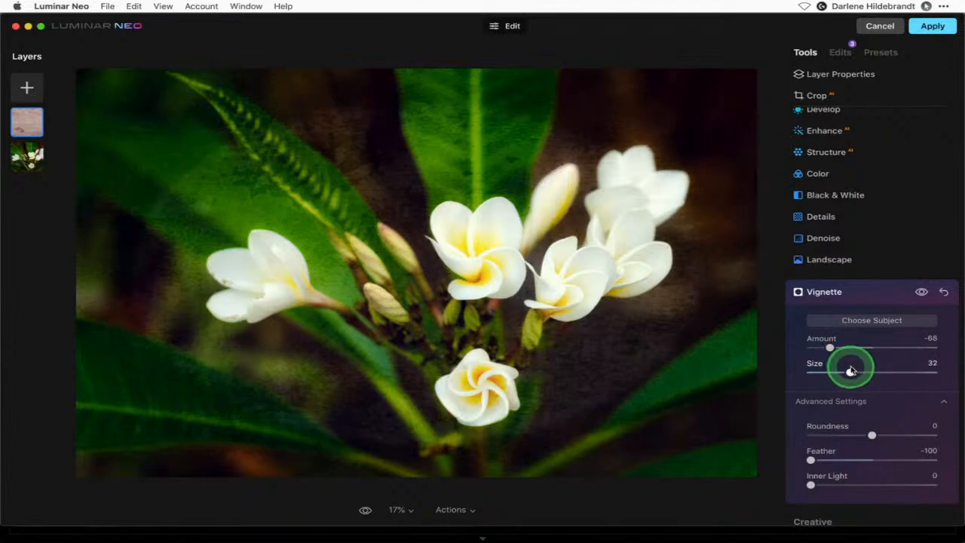
# Soften the vignette with Feather 67 and darken it to Amount -75.
pyautogui.moveTo(810, 459); pyautogui.dragTo(912, 460)
pyautogui.click(835, 355)
pyautogui.moveTo(835, 354)
pyautogui.mouseDown()
pyautogui.moveTo(838, 346)
pyautogui.moveTo(825, 346)
pyautogui.mouseUp()
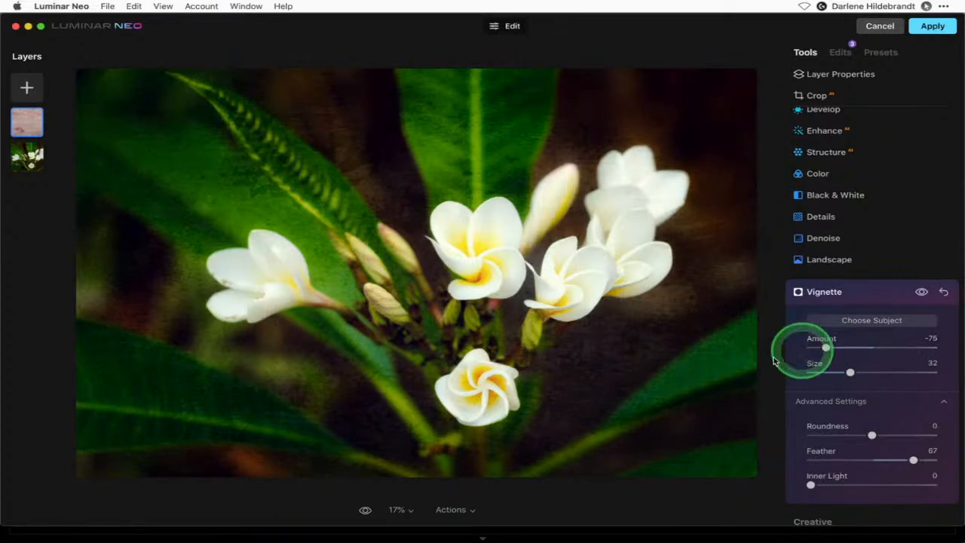
pyautogui.click(855, 301)
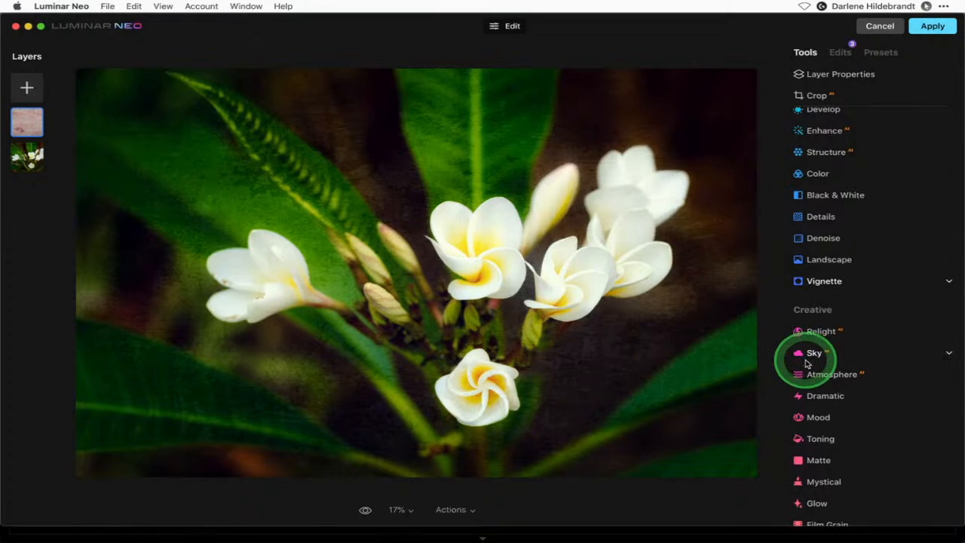
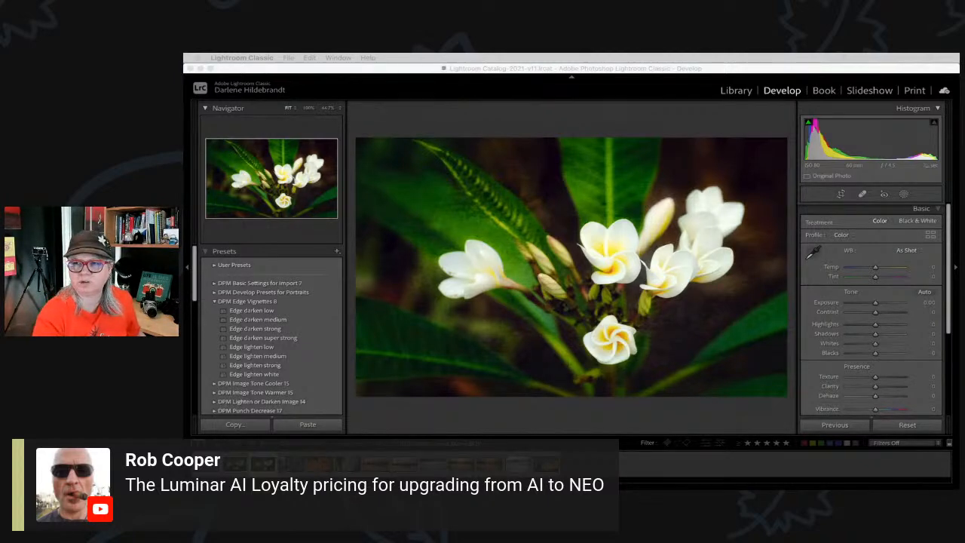
# Switch to Chrome and look through the Skylum Luminar Neo special-offer page for the price for existing Skylum customers.
pyautogui.press('super+Tab')
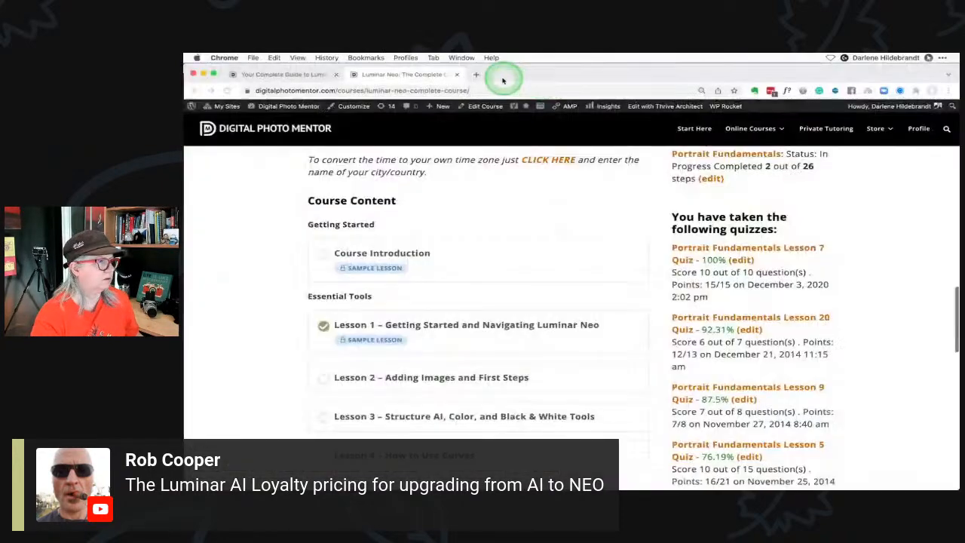
pyautogui.click(526, 73)
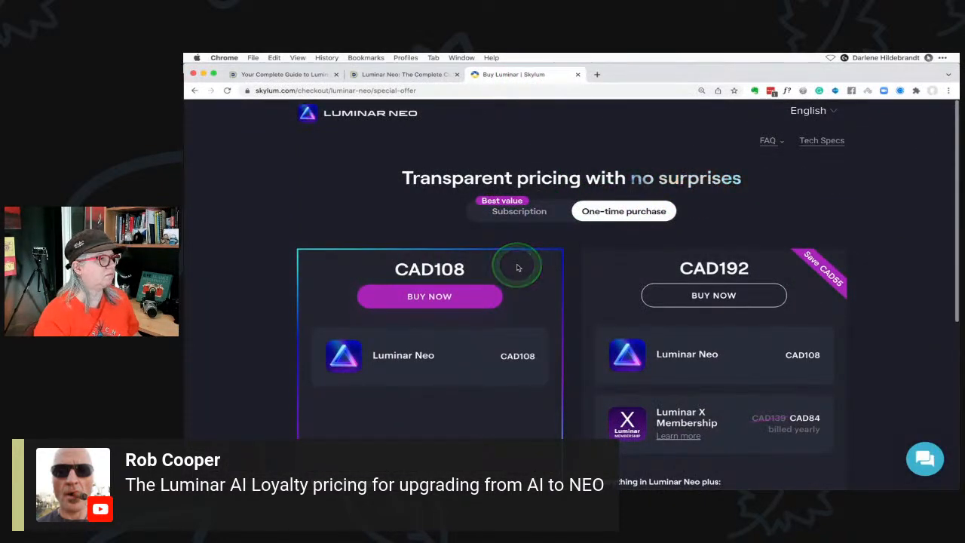
pyautogui.scroll(-5, 517, 264)
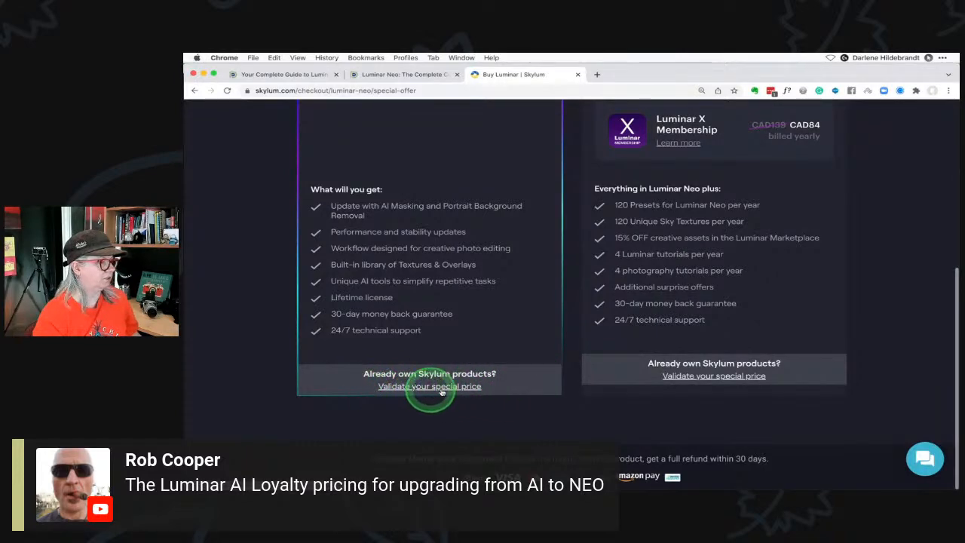
# Open the special-price validation for existing Skylum owners under the one-time Luminar Neo purchase and view the discounted offer.
pyautogui.scroll(4, 500, 381)
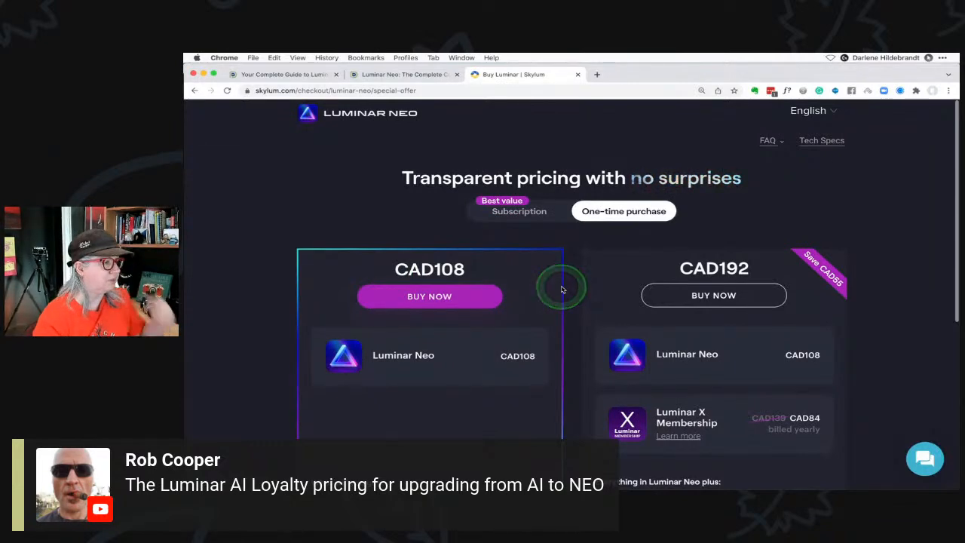
pyautogui.scroll(-4, 561, 289)
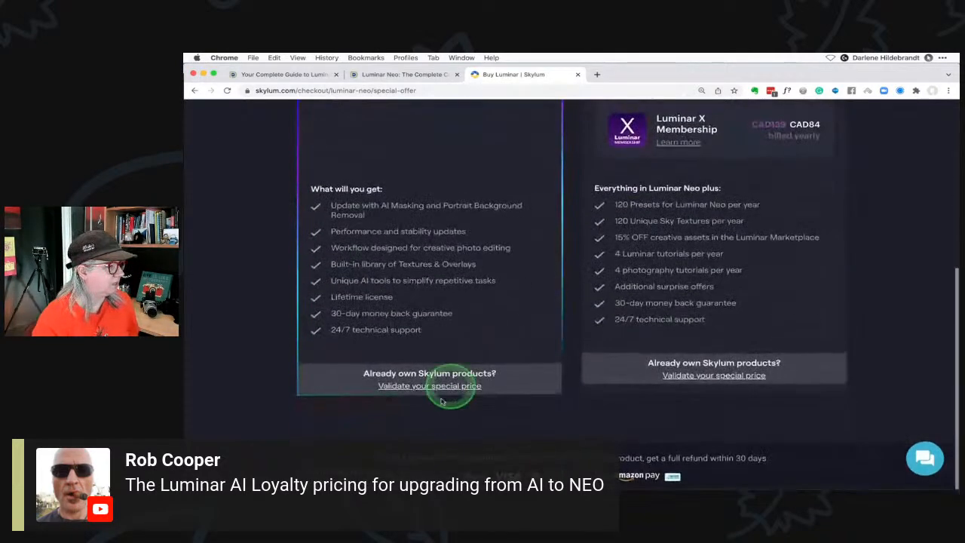
pyautogui.click(429, 386)
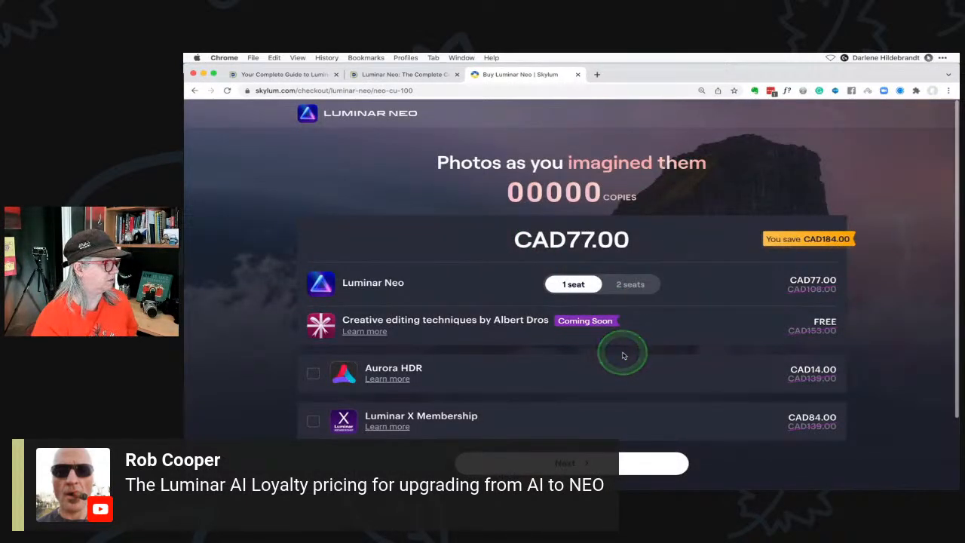
pyautogui.scroll(-1, 623, 355)
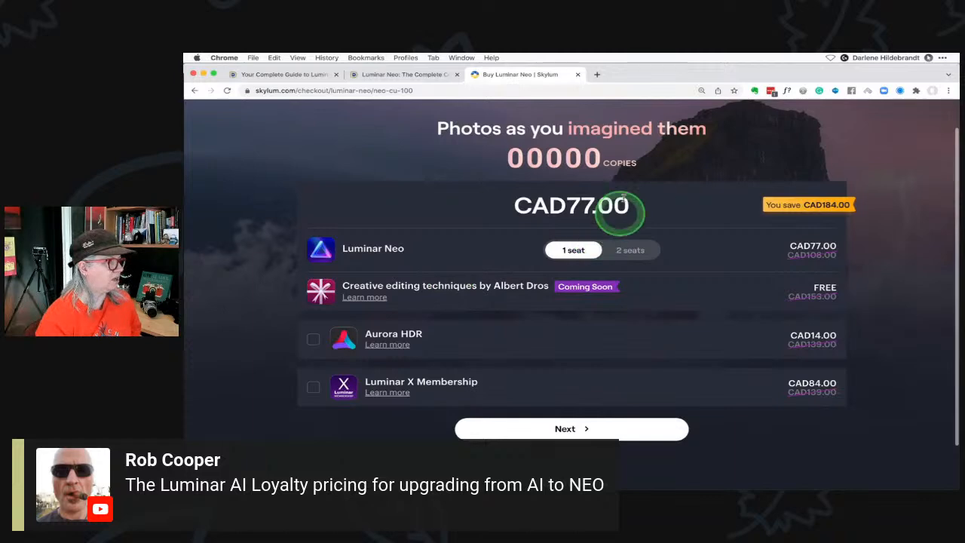
# Switch to Preview and show the Luminar-Neo-course-1200x628.jpg image in full screen.
pyautogui.press('super+Tab')
pyautogui.press('super+Tab')
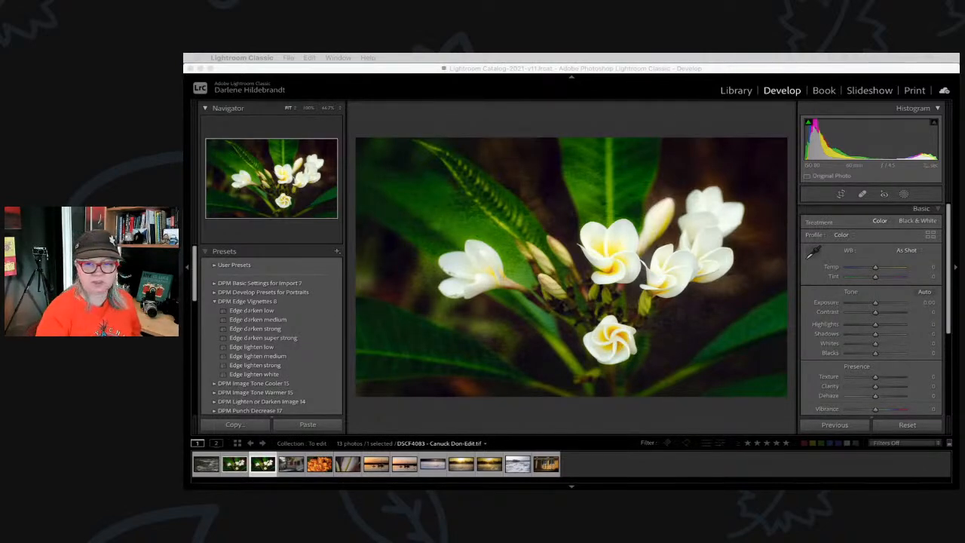
pyautogui.press('super+Tab')
pyautogui.press('super+Tab')
pyautogui.press('super+Tab')
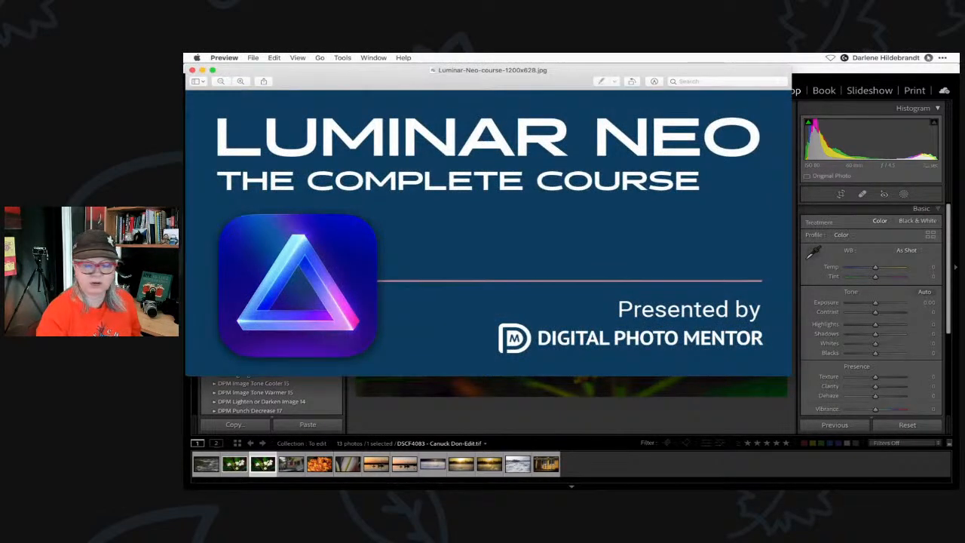
pyautogui.click(342, 58)
pyautogui.moveTo(298, 57)
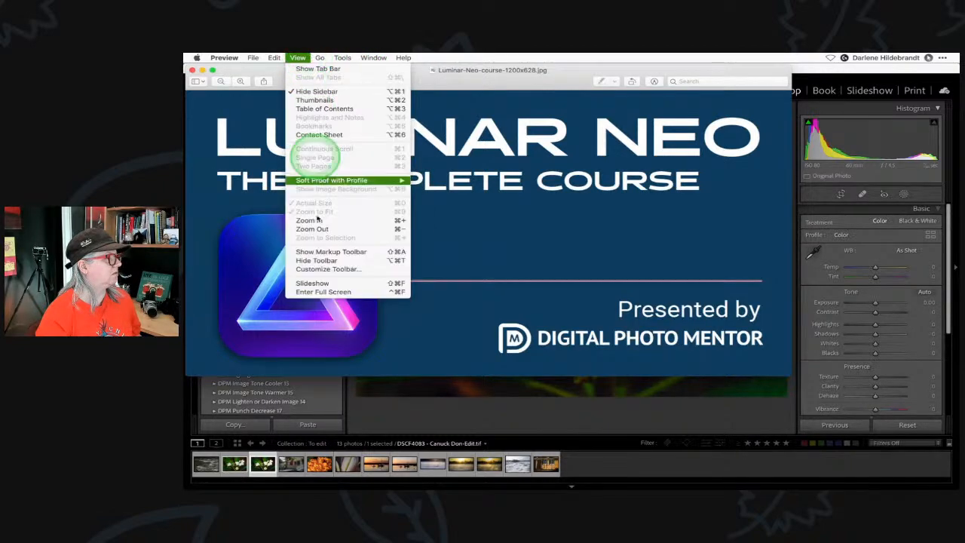
pyautogui.click(351, 291)
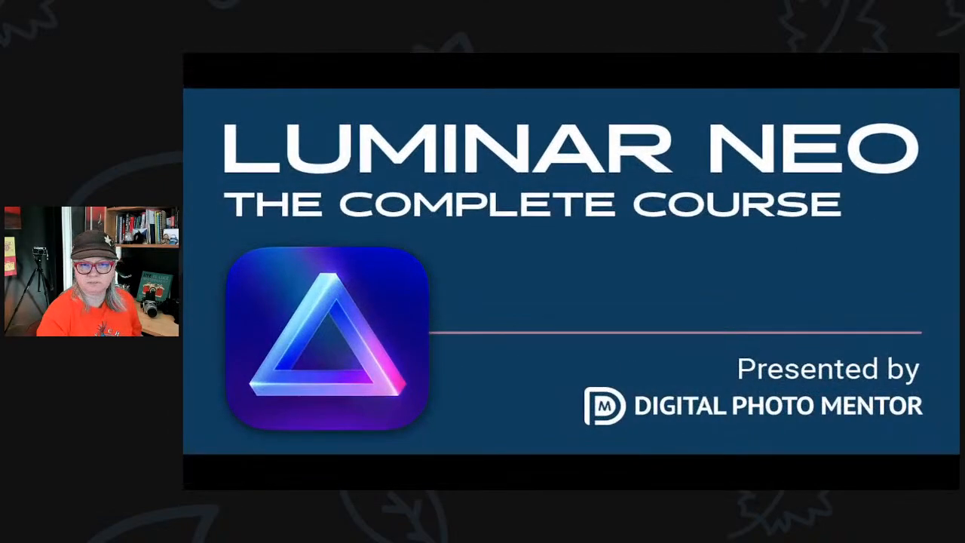